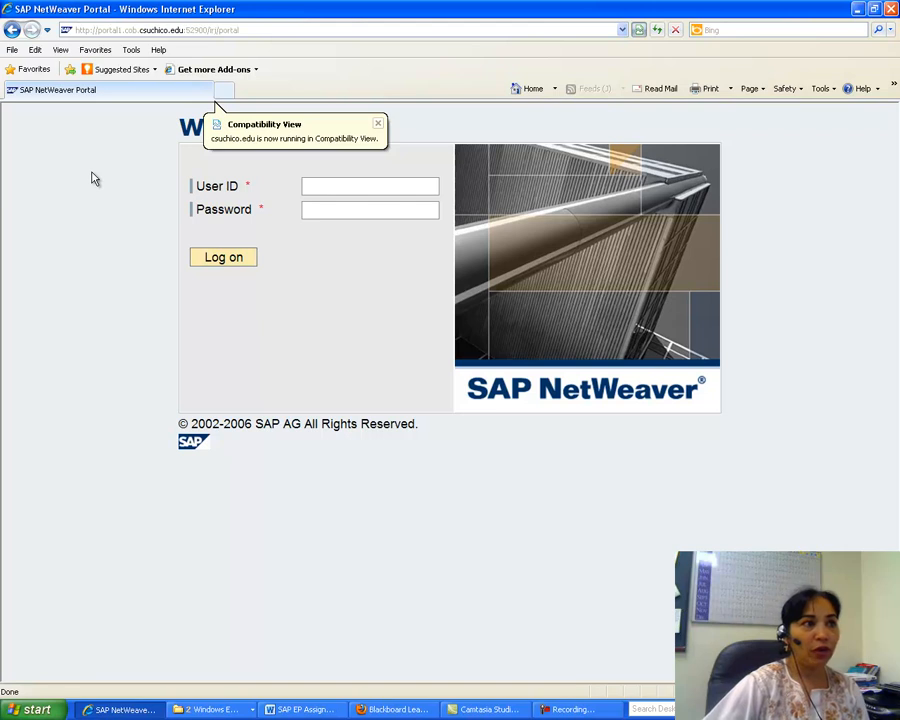
Dismiss the compatibility notice and log on to the portal with the user ID and password.
{"action": "left_click", "coordinate": [378, 124]}
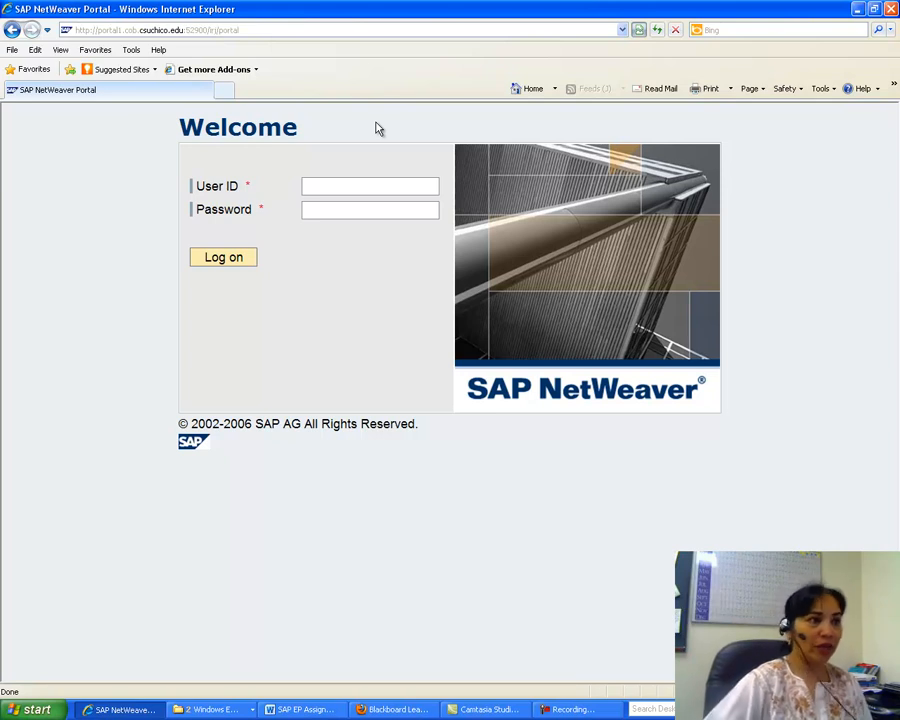
{"action": "double_click", "coordinate": [320, 187]}
{"action": "type", "text": "lu-000"}
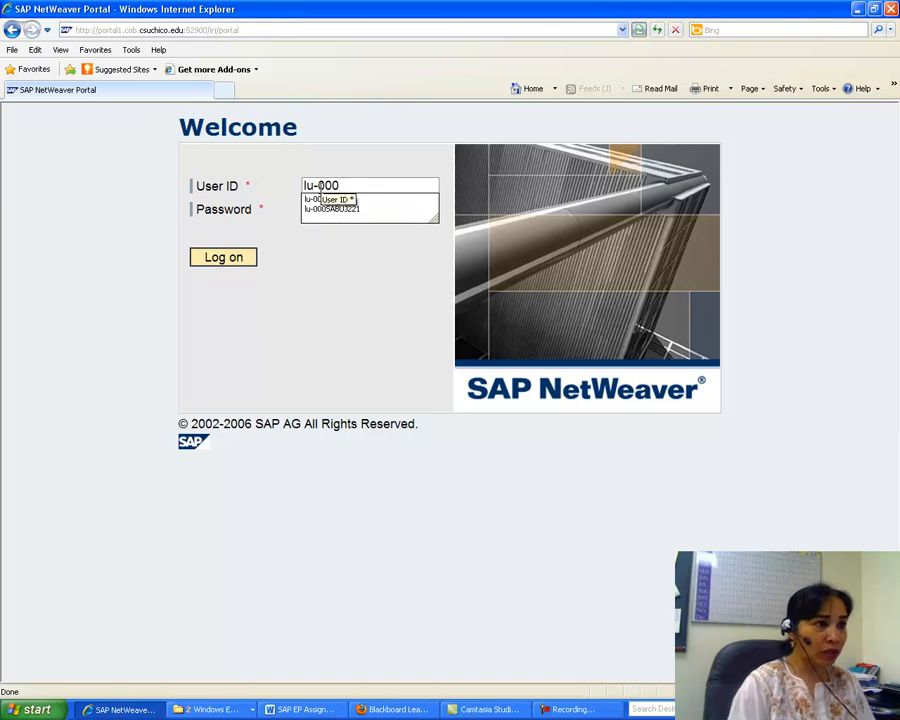
{"action": "key", "text": "Tab"}
{"action": "type", "text": "**"}
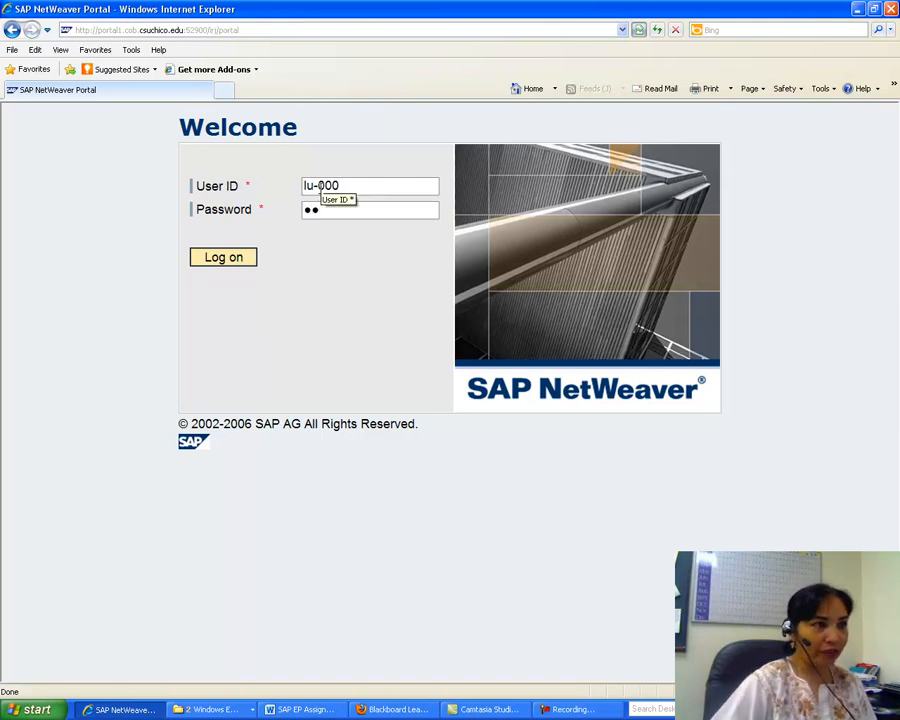
{"action": "key", "text": "BackSpace"}
{"action": "type", "text": "1"}
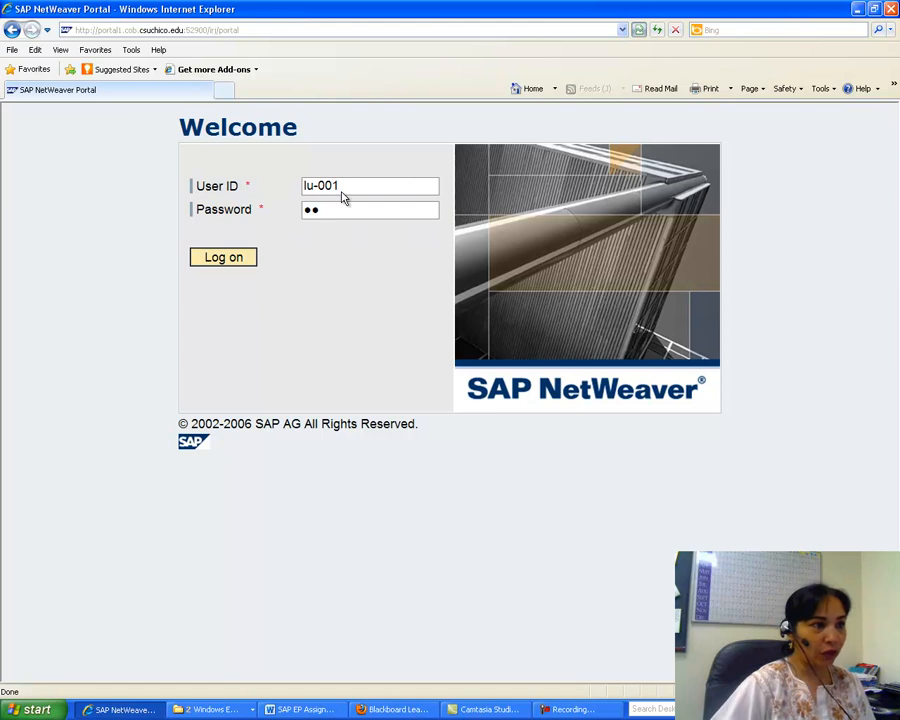
{"action": "key", "text": "BackSpace"}
{"action": "key", "text": "BackSpace"}
{"action": "type", "text": "••••••••"}
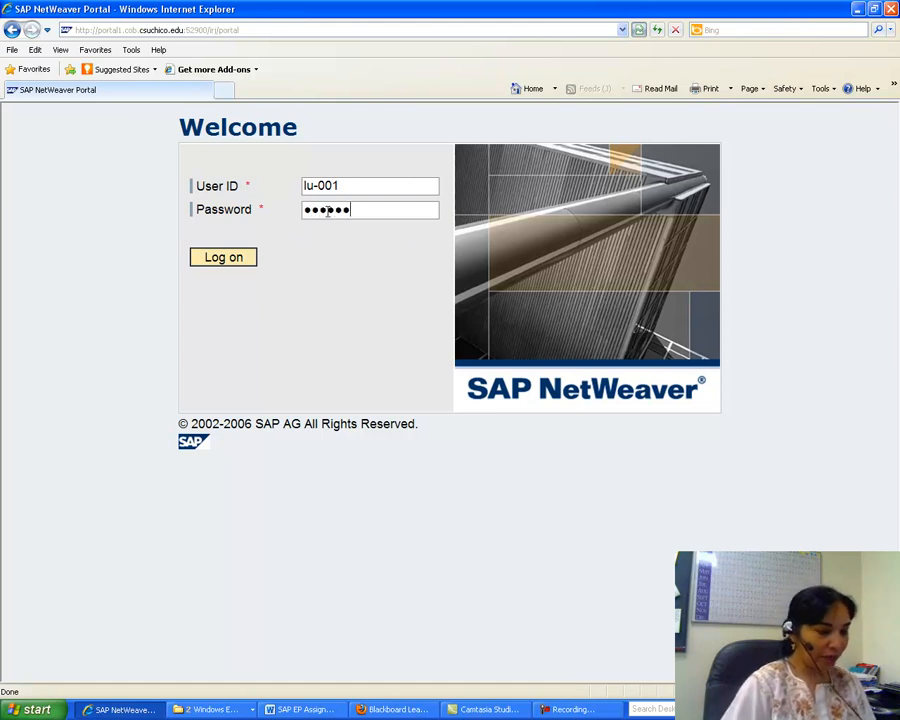
{"action": "left_click", "coordinate": [224, 259]}
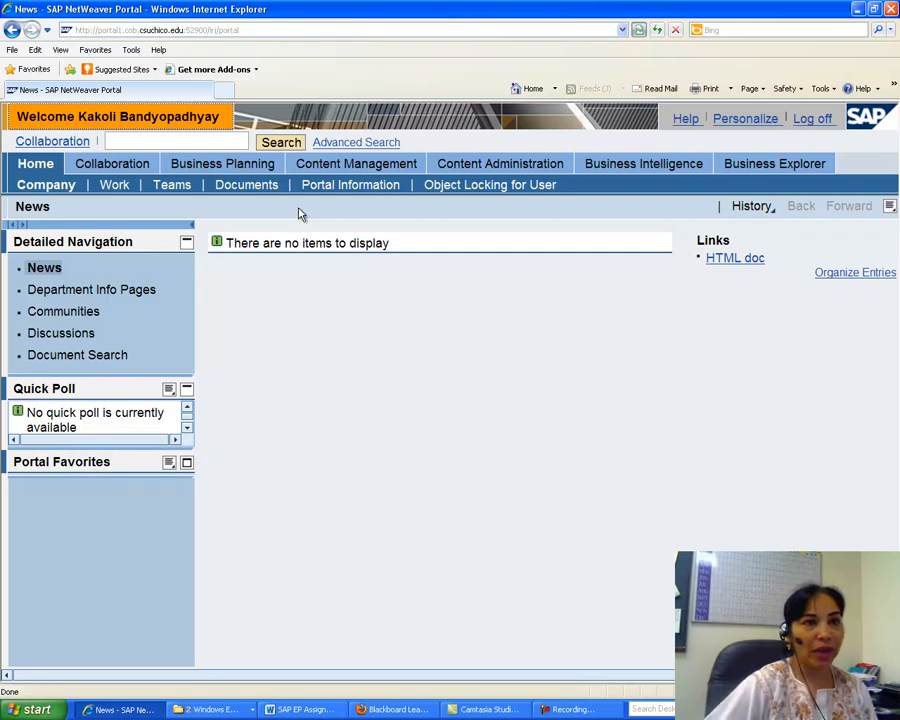
Open the personal user profile's User Mapping for System Access and select the system BRICLNT105 (X).
{"action": "left_click", "coordinate": [734, 122]}
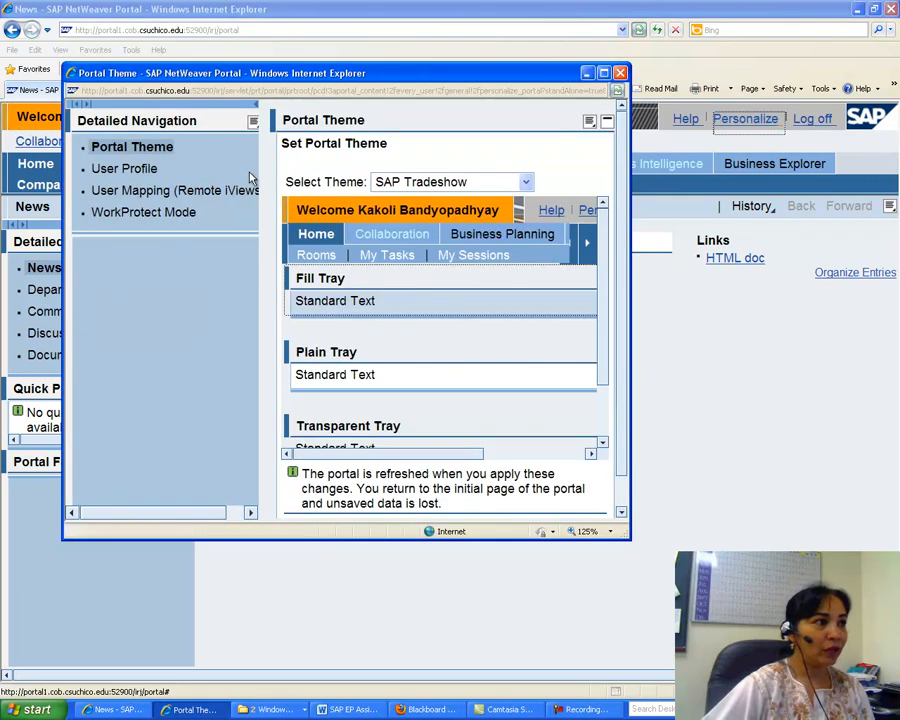
{"action": "left_click", "coordinate": [125, 169]}
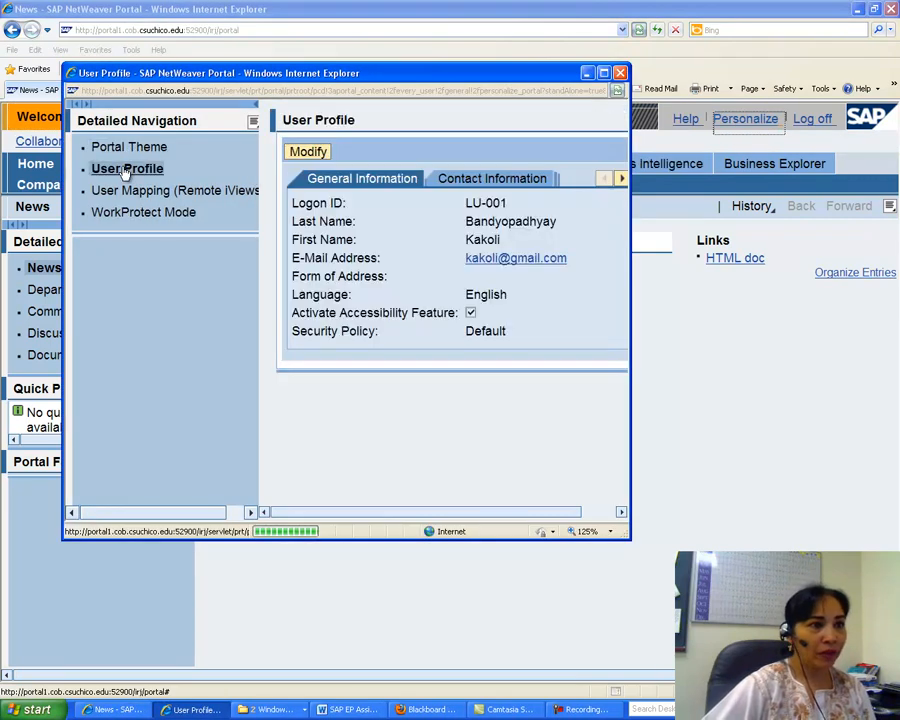
{"action": "left_click", "coordinate": [620, 180]}
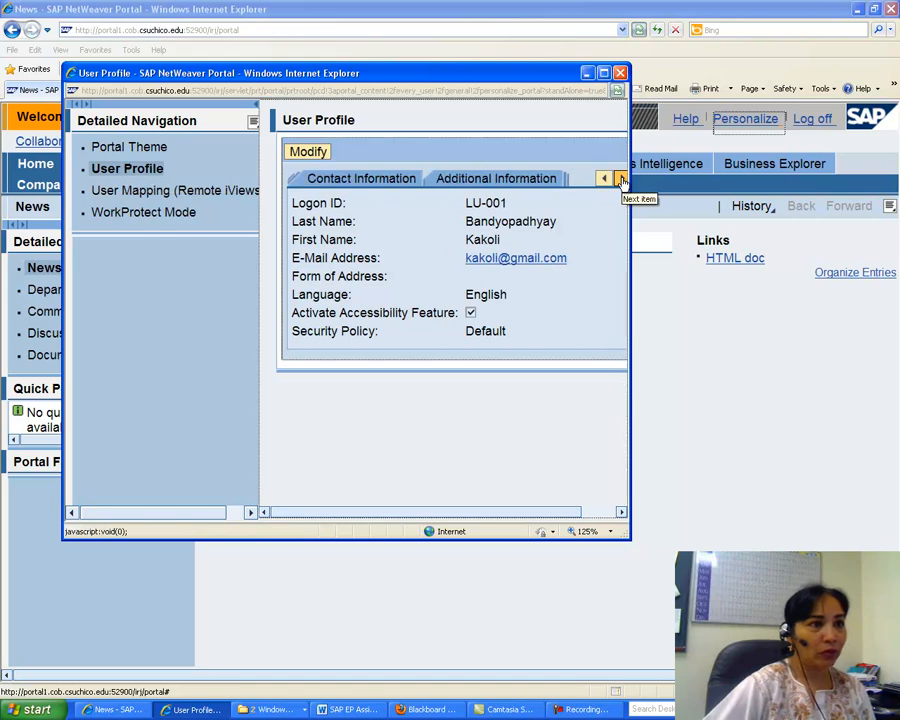
{"action": "left_click", "coordinate": [621, 181]}
{"action": "left_click", "coordinate": [620, 178]}
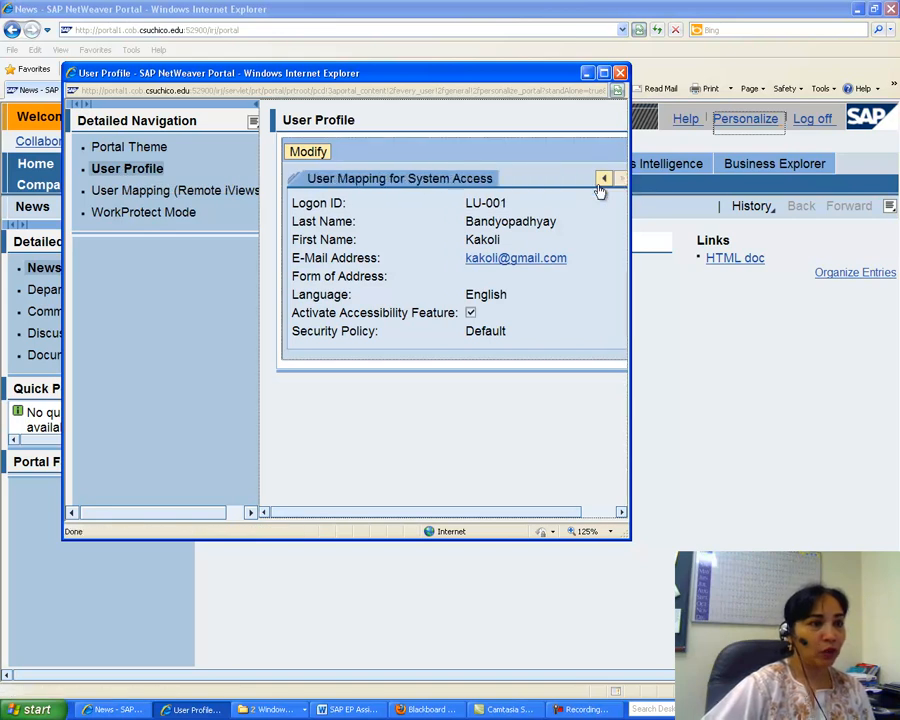
{"action": "left_click", "coordinate": [389, 184]}
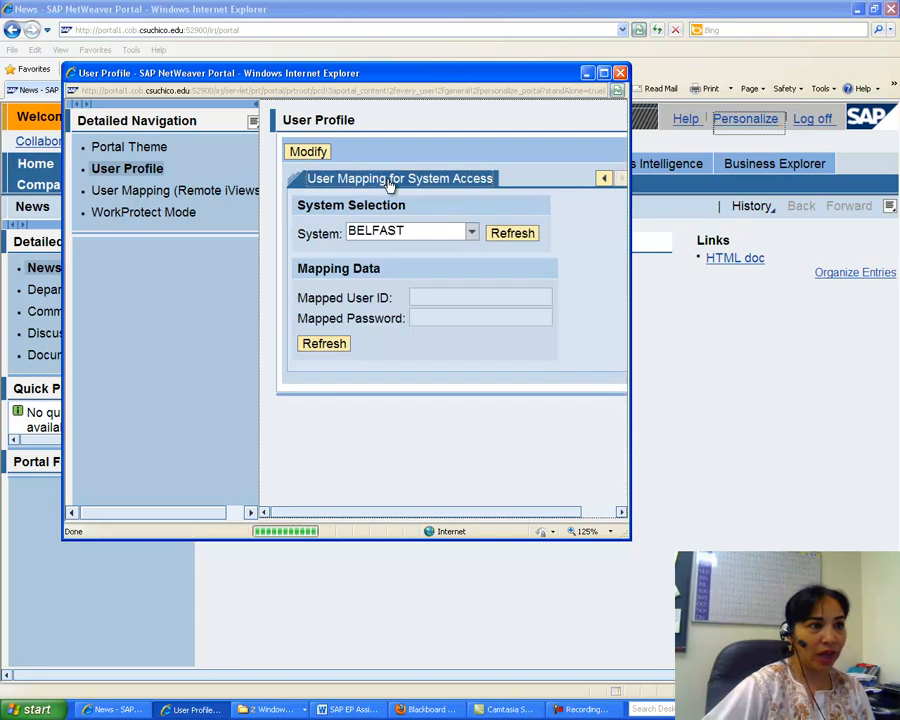
{"action": "left_click", "coordinate": [472, 234]}
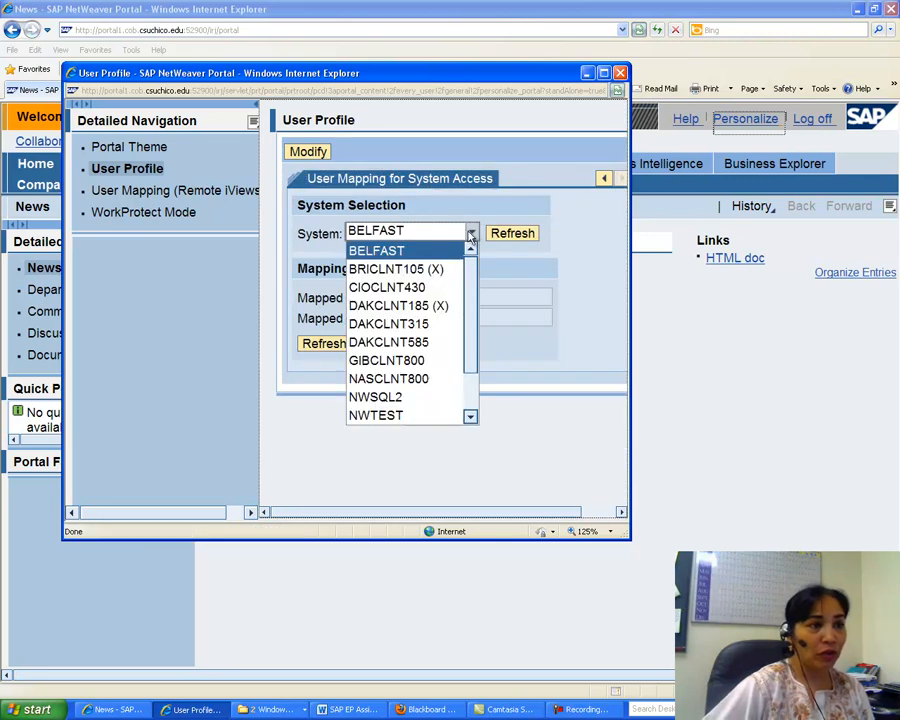
{"action": "left_click", "coordinate": [391, 271]}
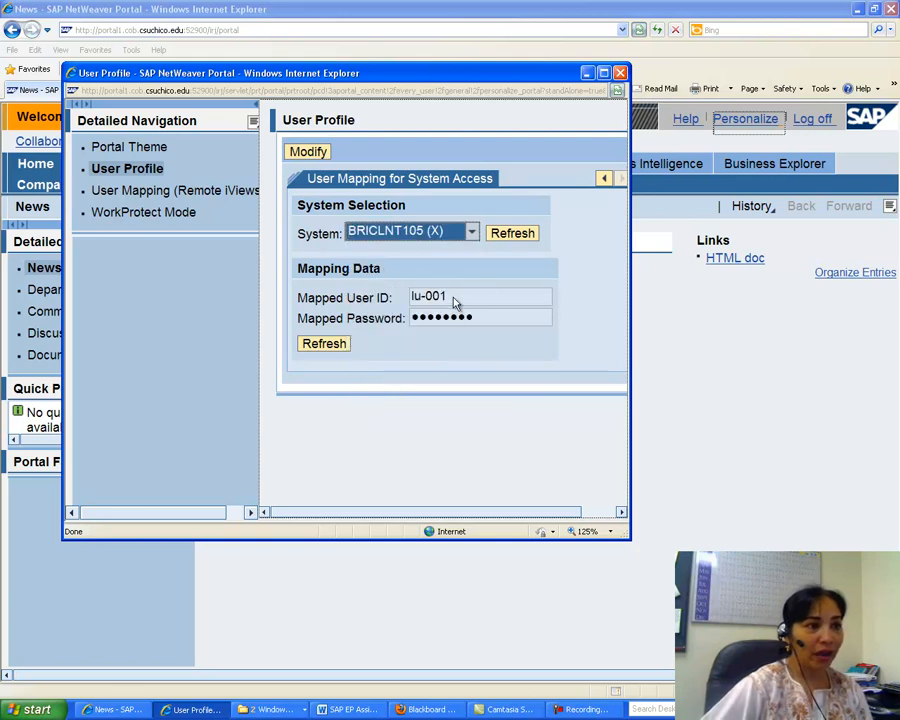
Modify the mapping, re-enter the mapped user ID and mapped password, save, and close the personalization window.
{"action": "left_click", "coordinate": [453, 300]}
{"action": "left_click", "coordinate": [312, 153]}
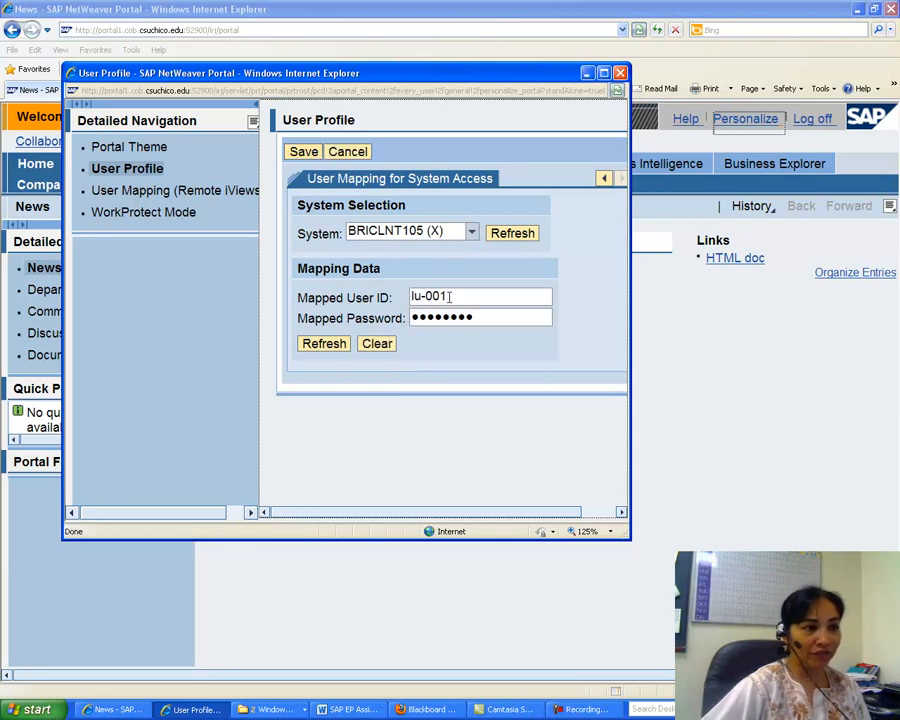
{"action": "left_click_drag", "start_coordinate": [450, 297], "coordinate": [400, 300]}
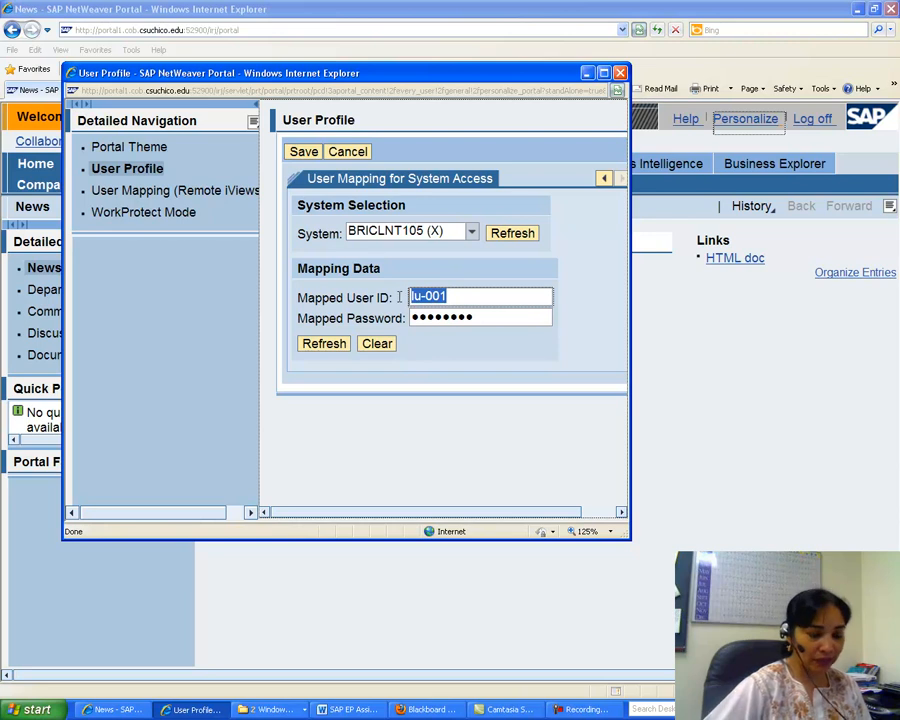
{"action": "key", "text": "BackSpace"}
{"action": "type", "text": "lu-001"}
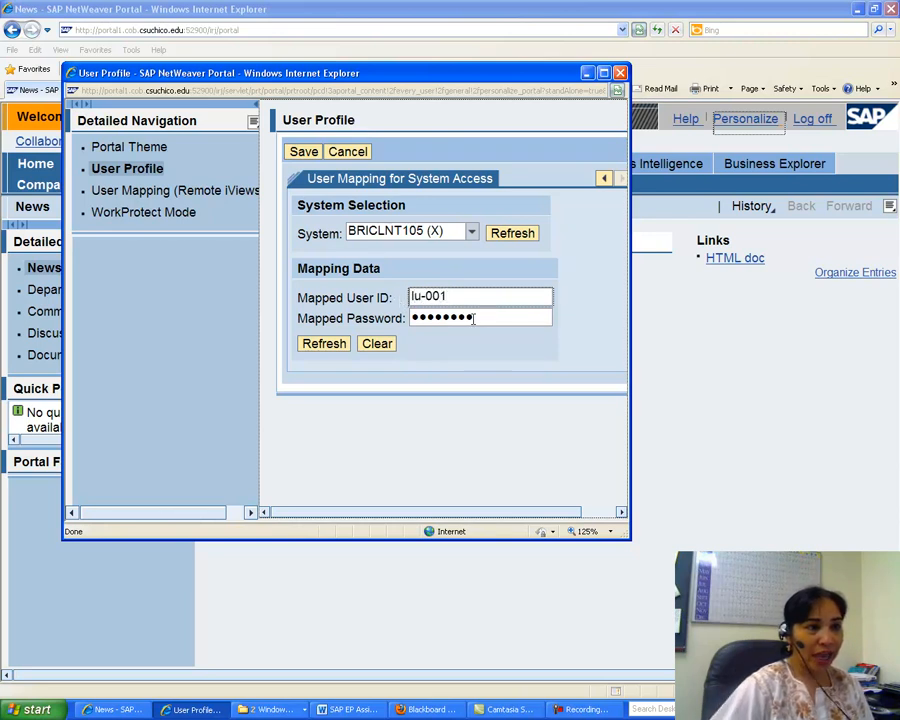
{"action": "left_click_drag", "start_coordinate": [487, 322], "coordinate": [398, 326]}
{"action": "key", "text": "BackSpace"}
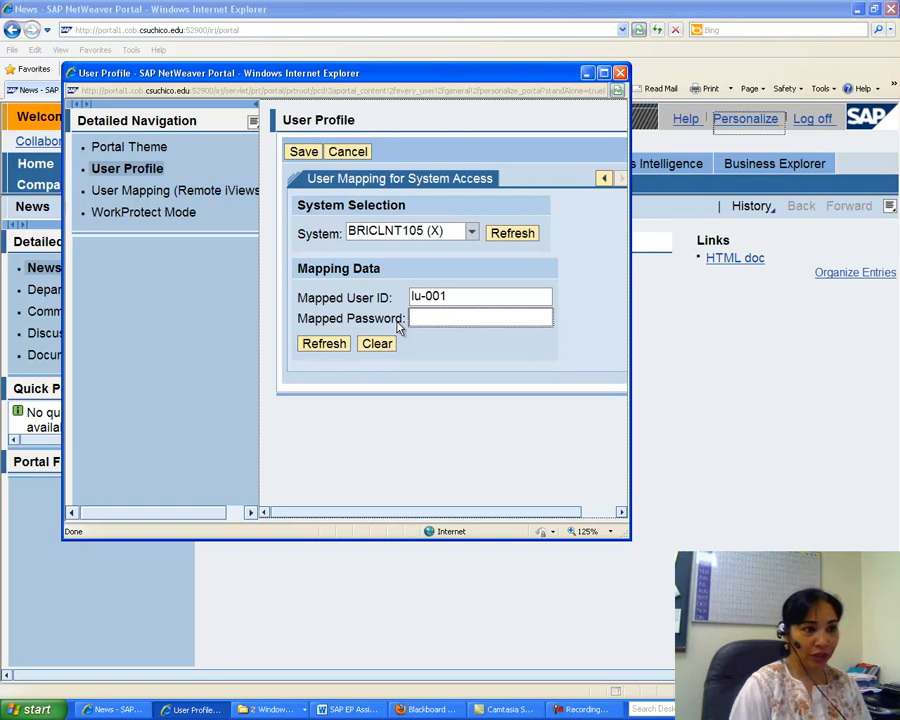
{"action": "type", "text": "********"}
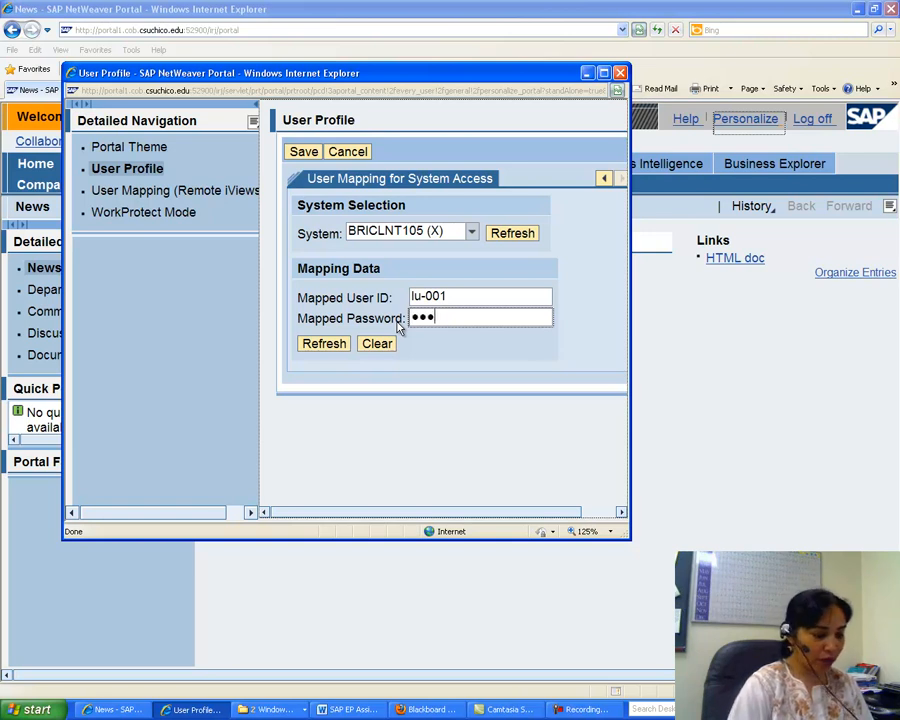
{"action": "left_click", "coordinate": [302, 151]}
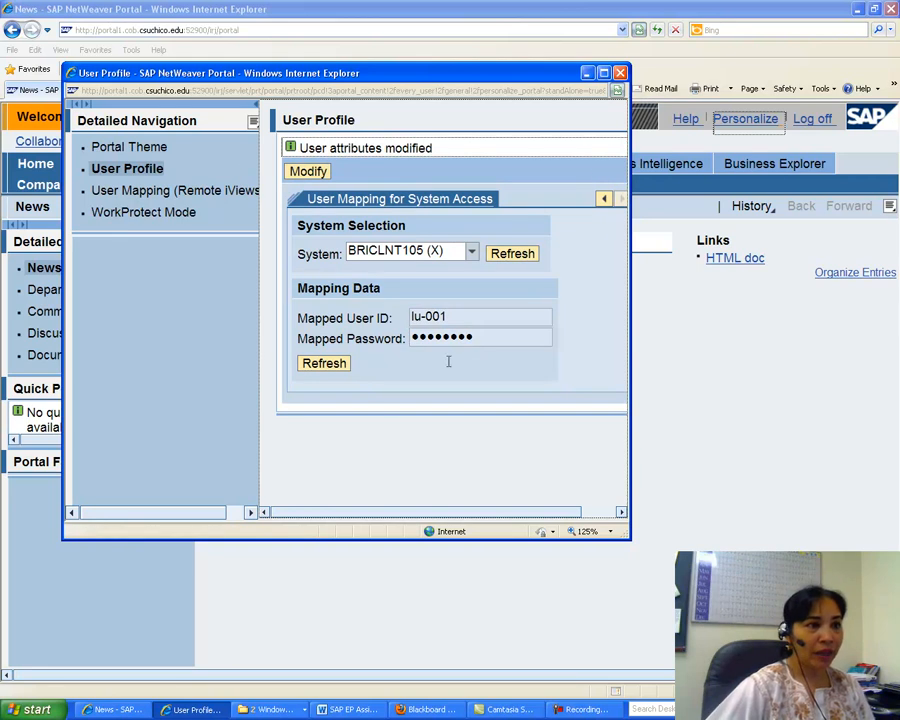
{"action": "left_click", "coordinate": [620, 73]}
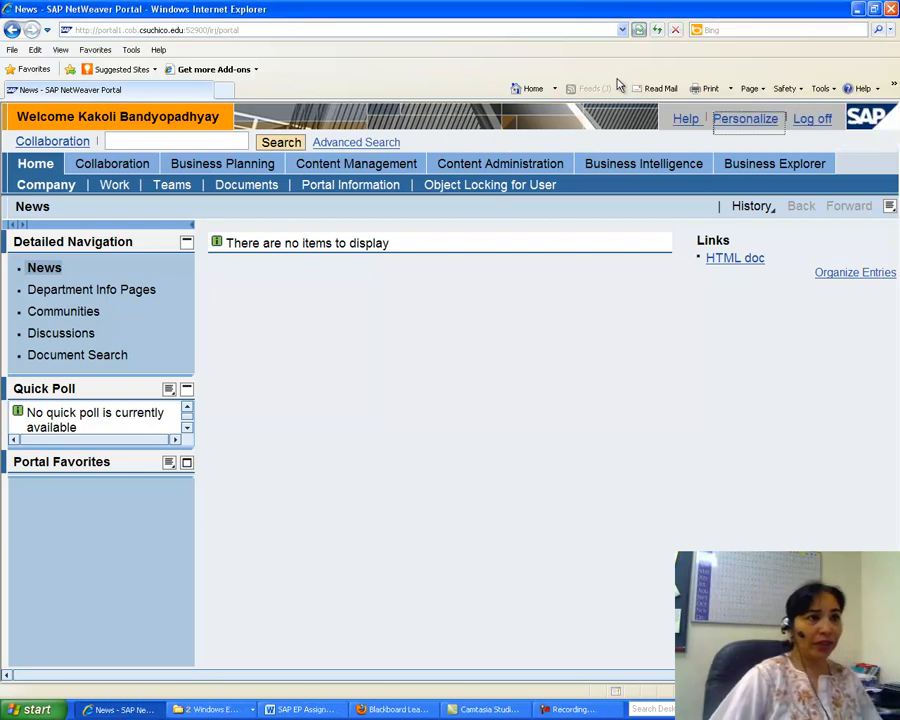
In Portal Content administration, start a new folder inside the LAMAR folder and name it FLU001's Folder.
{"action": "left_click", "coordinate": [496, 164]}
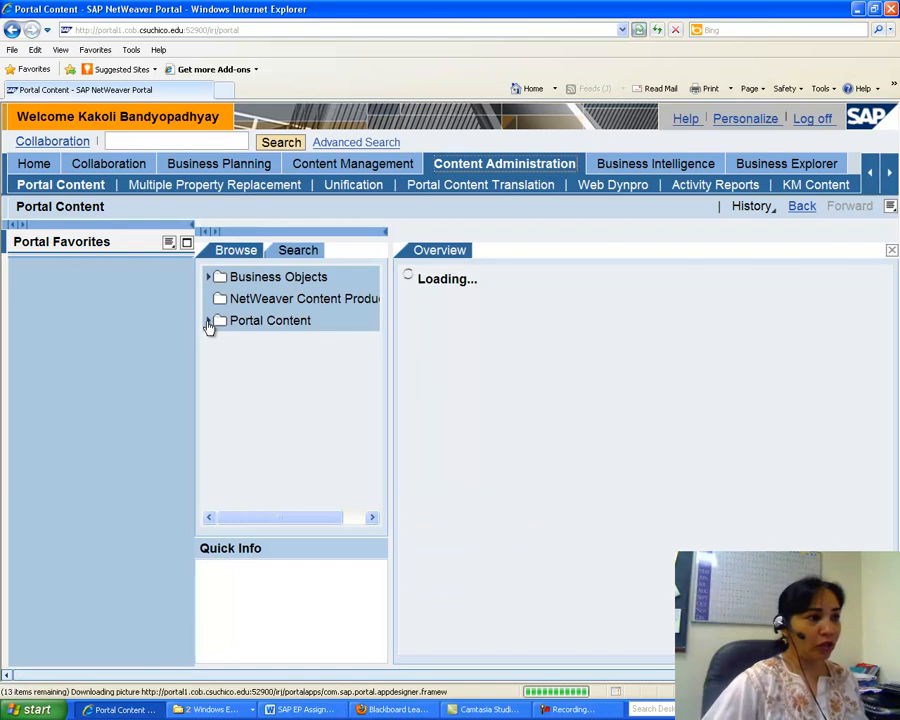
{"action": "left_click", "coordinate": [208, 320]}
{"action": "left_click_drag", "start_coordinate": [370, 312], "coordinate": [374, 372]}
{"action": "left_click", "coordinate": [223, 316]}
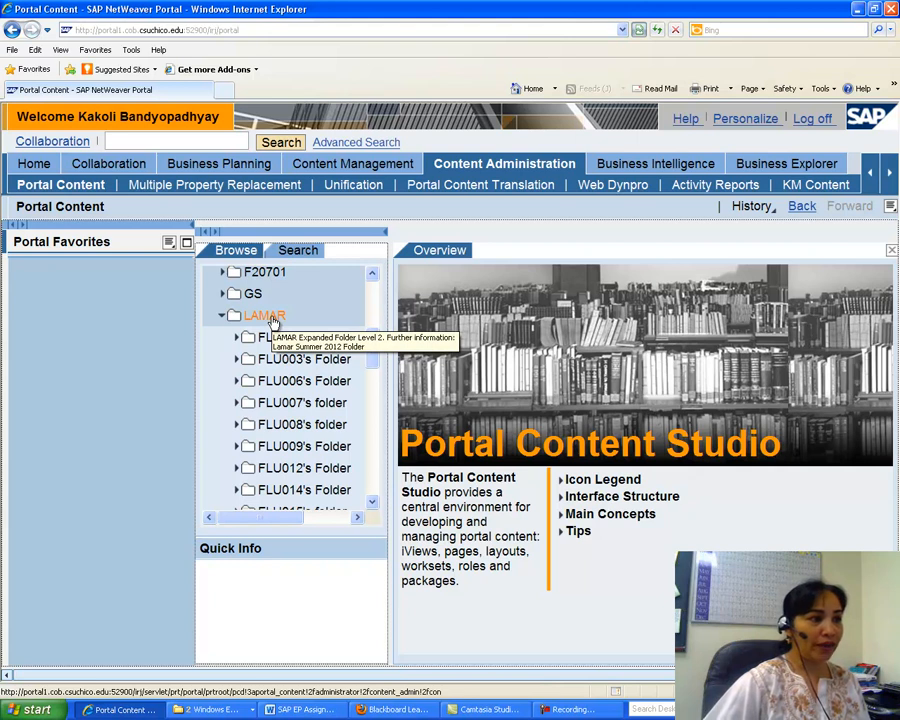
{"action": "right_click", "coordinate": [273, 318]}
{"action": "mouse_move", "coordinate": [326, 330]}
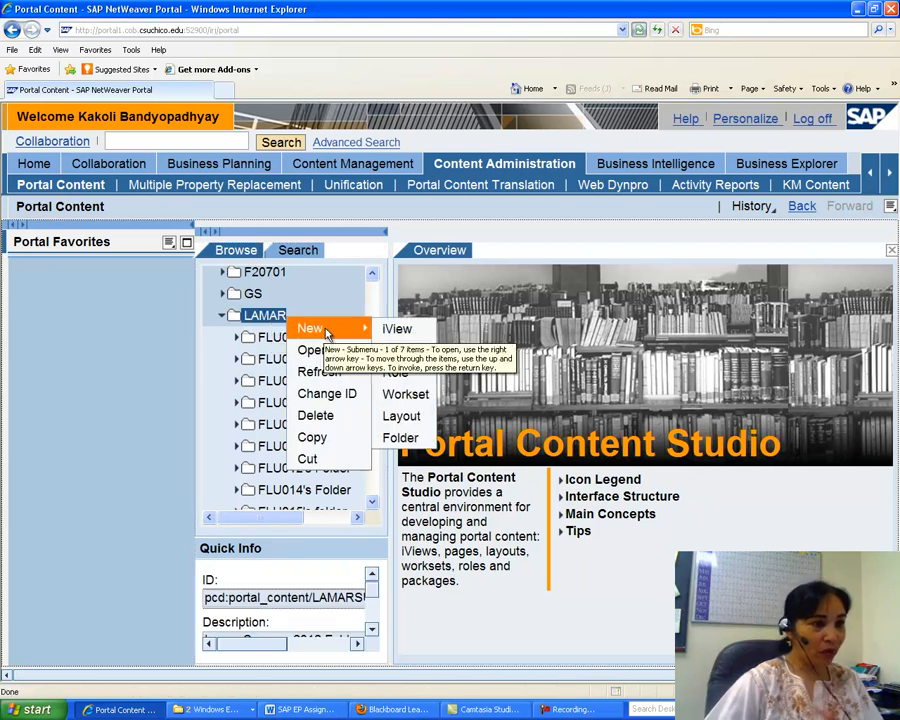
{"action": "left_click", "coordinate": [405, 437]}
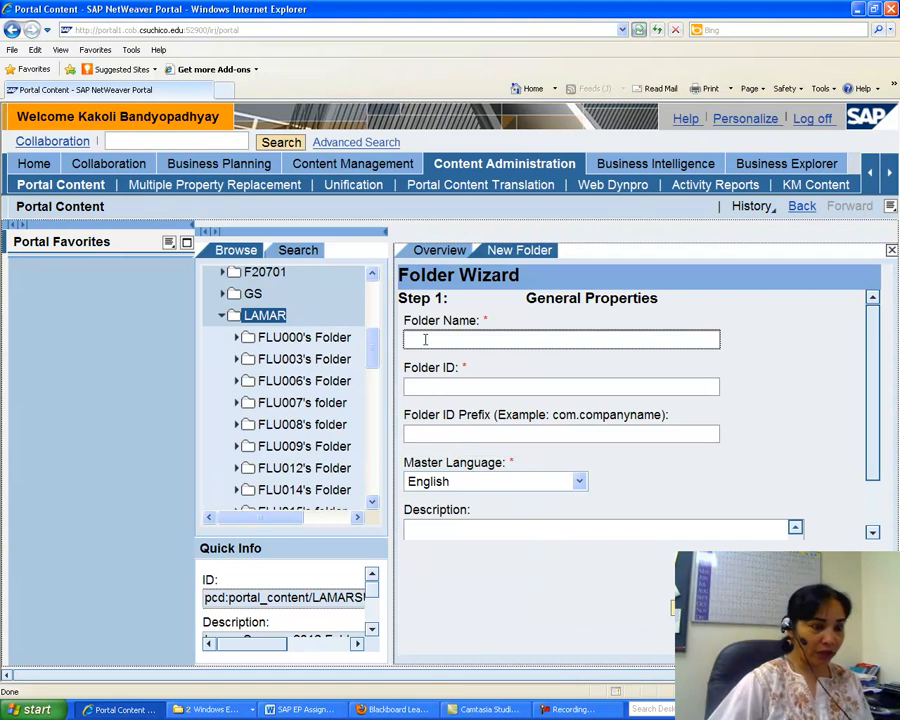
{"action": "type", "text": "FLU"}
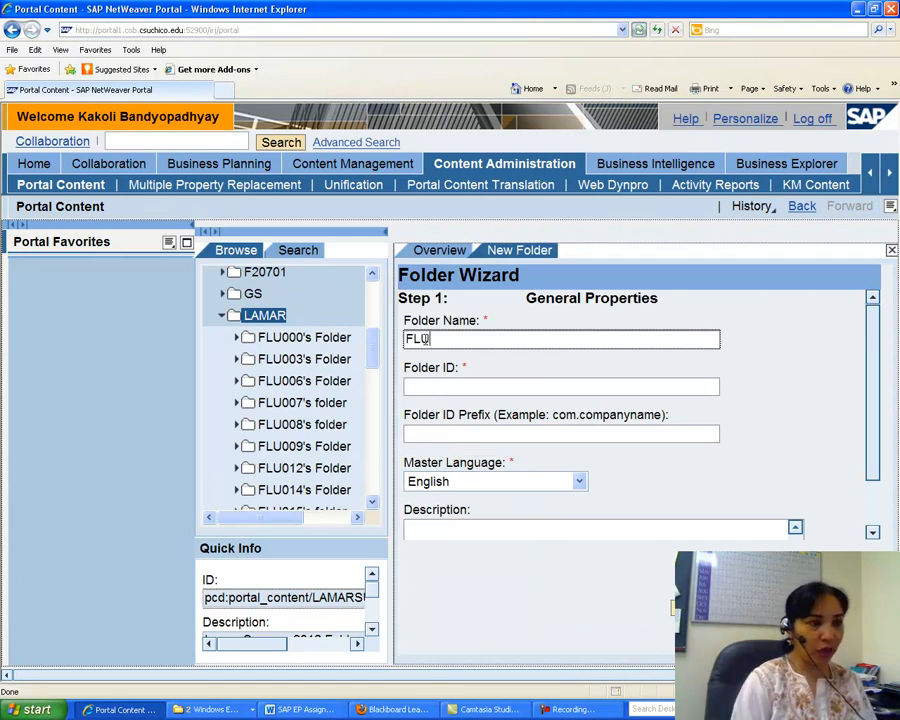
{"action": "type", "text": "00"}
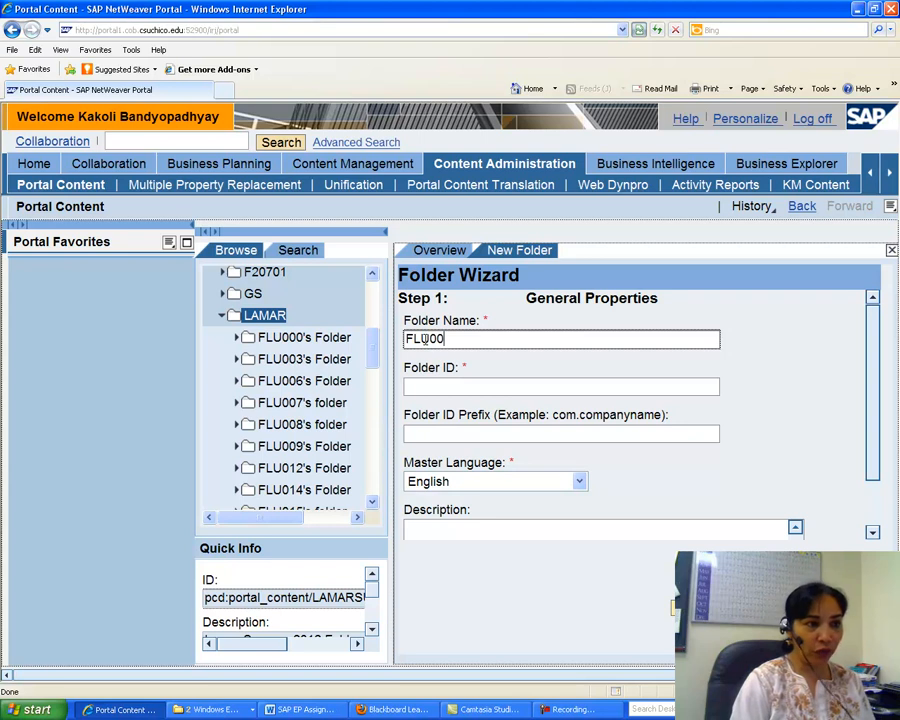
{"action": "type", "text": "1'"}
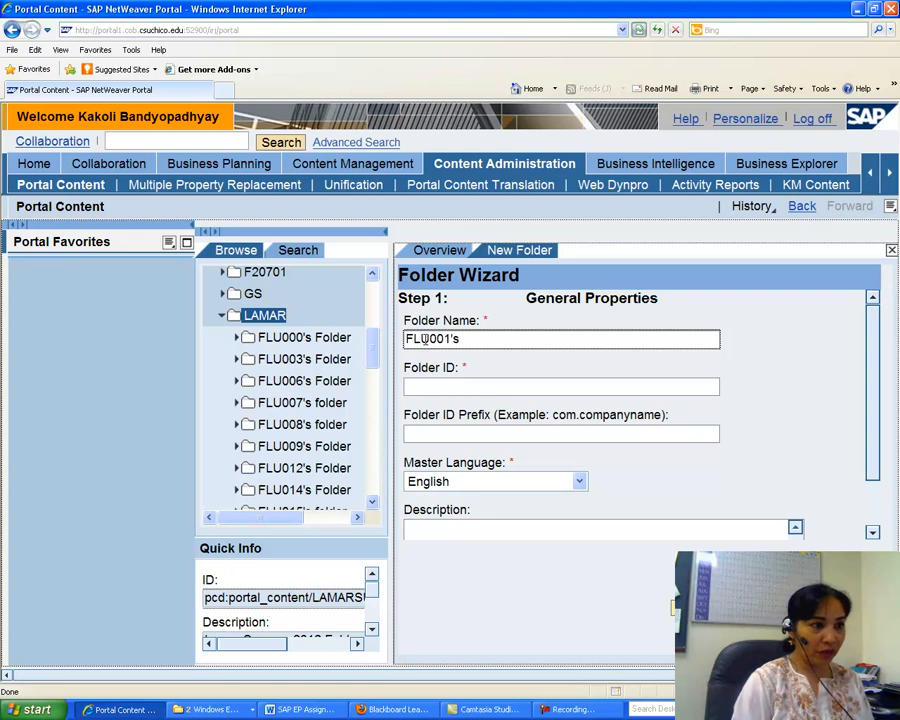
{"action": "type", "text": "s Folder"}
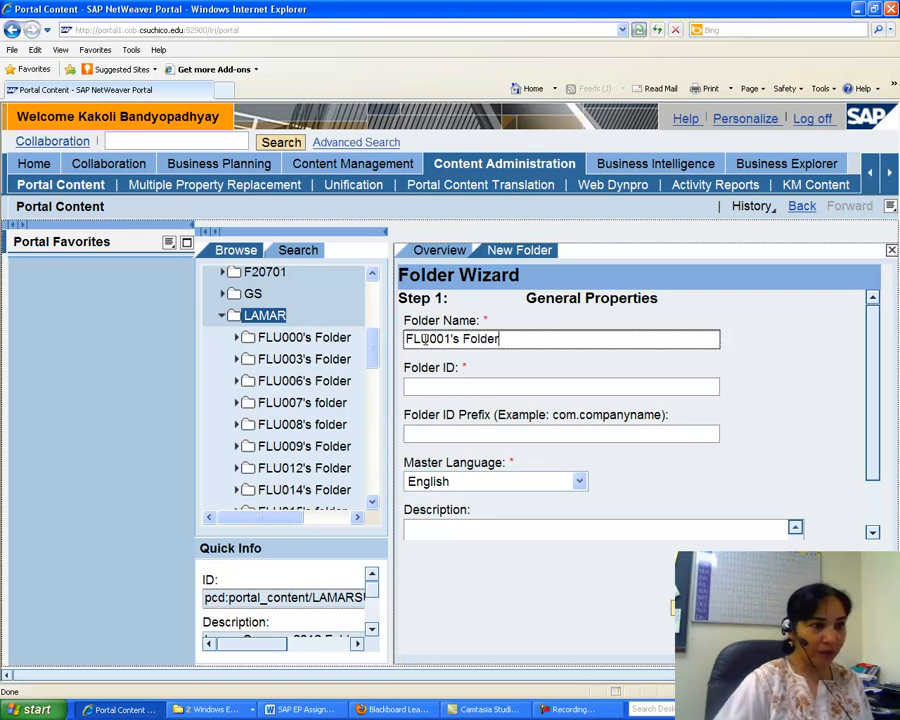
Set the folder ID to flu001sfolder, finish the wizard and close it.
{"action": "left_click", "coordinate": [428, 385]}
{"action": "type", "text": "flu"}
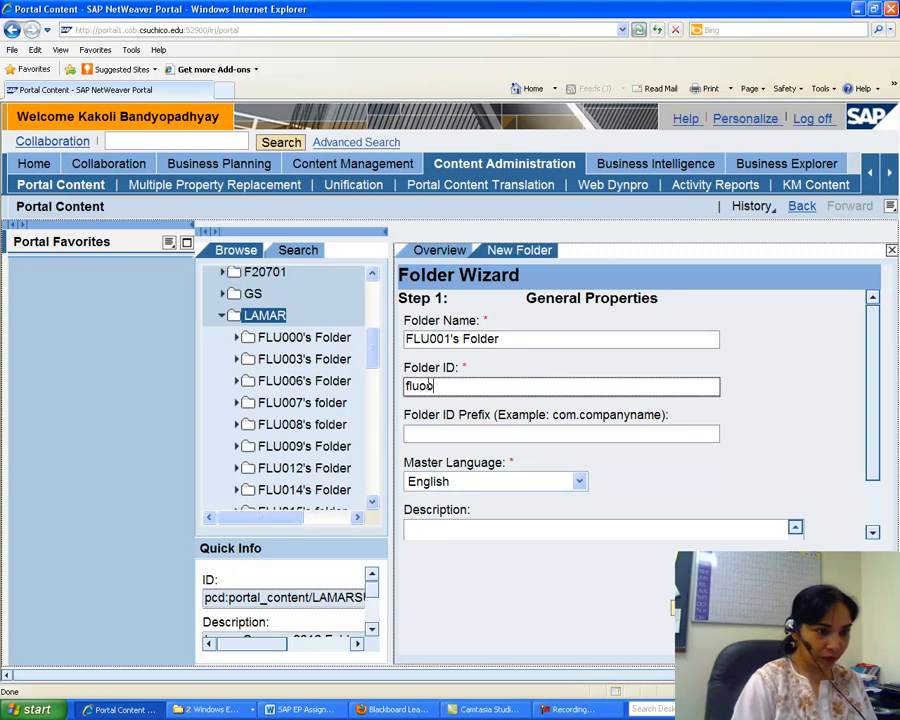
{"action": "type", "text": "001sfolder"}
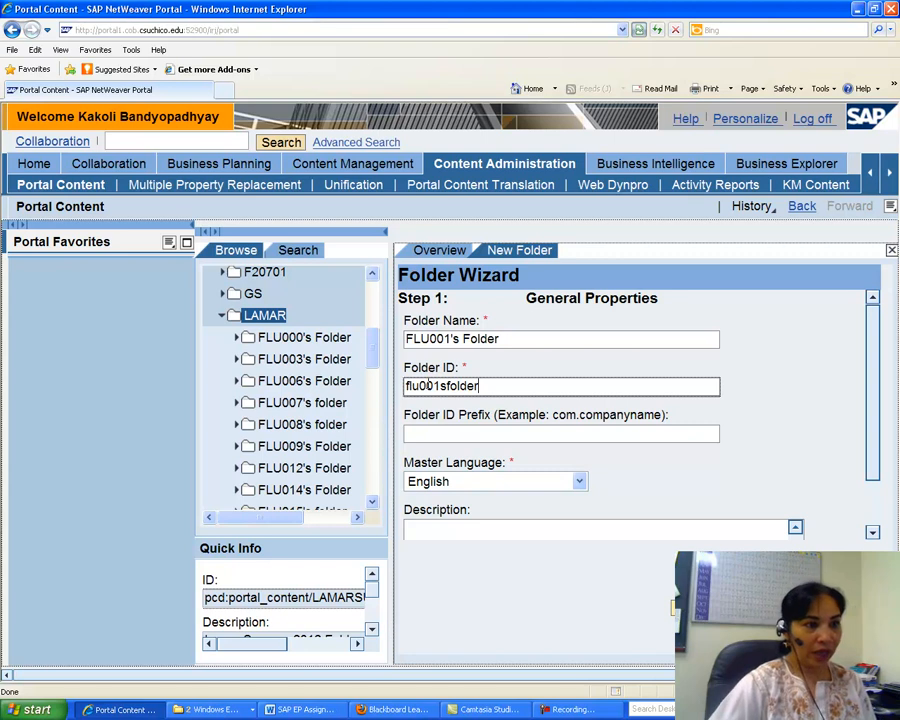
{"action": "left_click", "coordinate": [693, 607]}
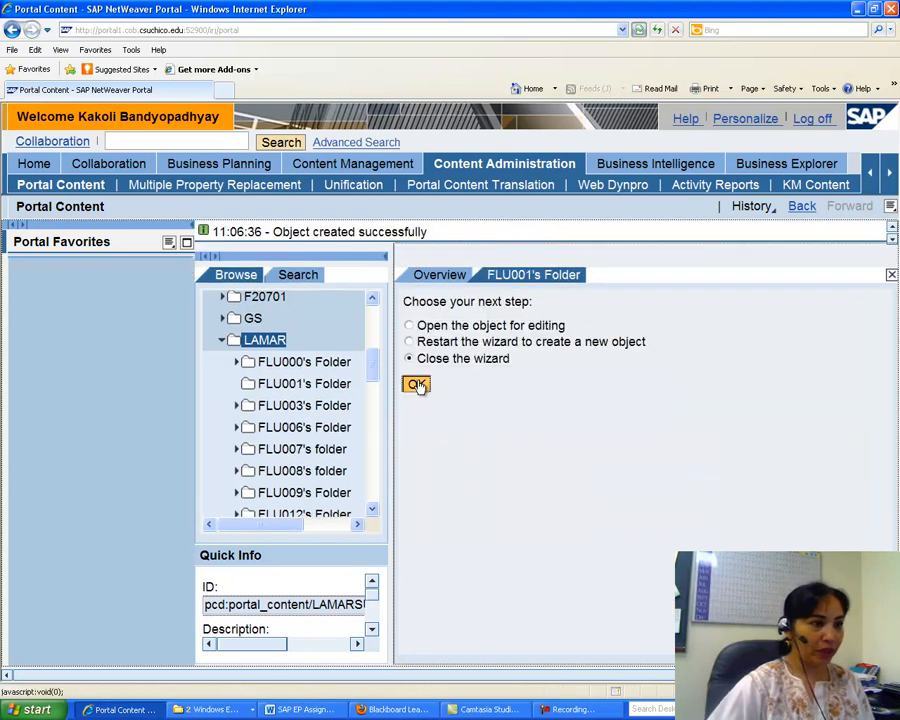
{"action": "left_click", "coordinate": [416, 384]}
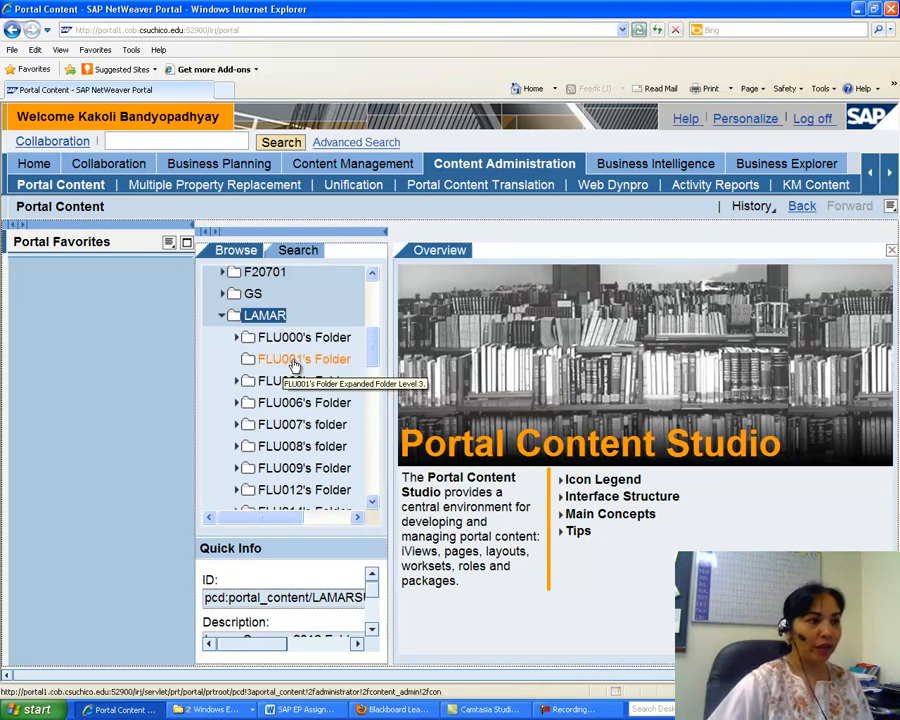
Create a new folder named iViews with folder ID iviews inside FLU001's Folder and close the wizard.
{"action": "right_click", "coordinate": [295, 366]}
{"action": "mouse_move", "coordinate": [333, 376]}
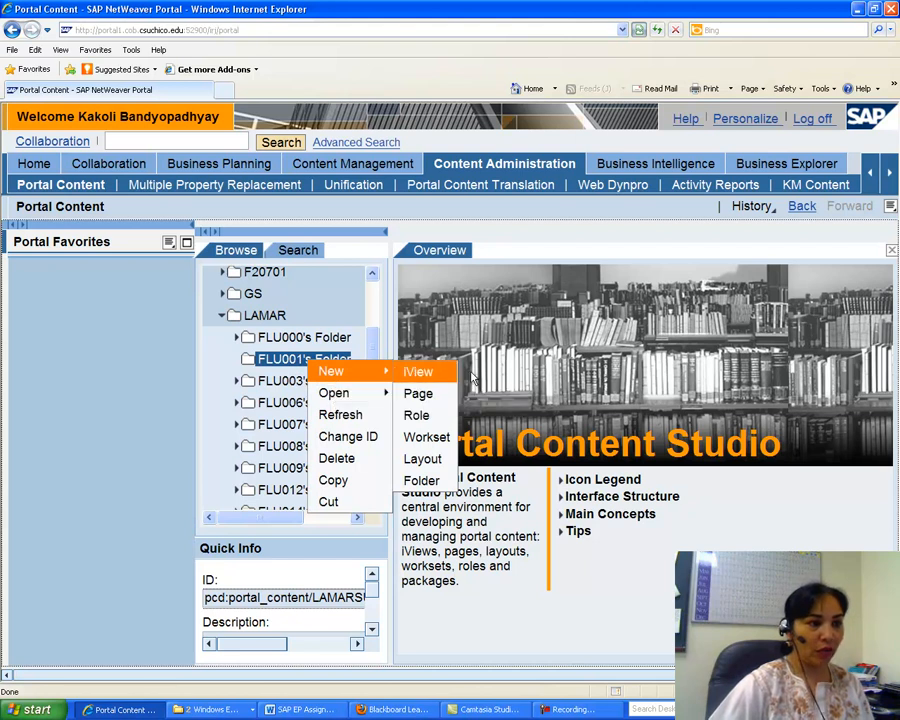
{"action": "left_click", "coordinate": [430, 481]}
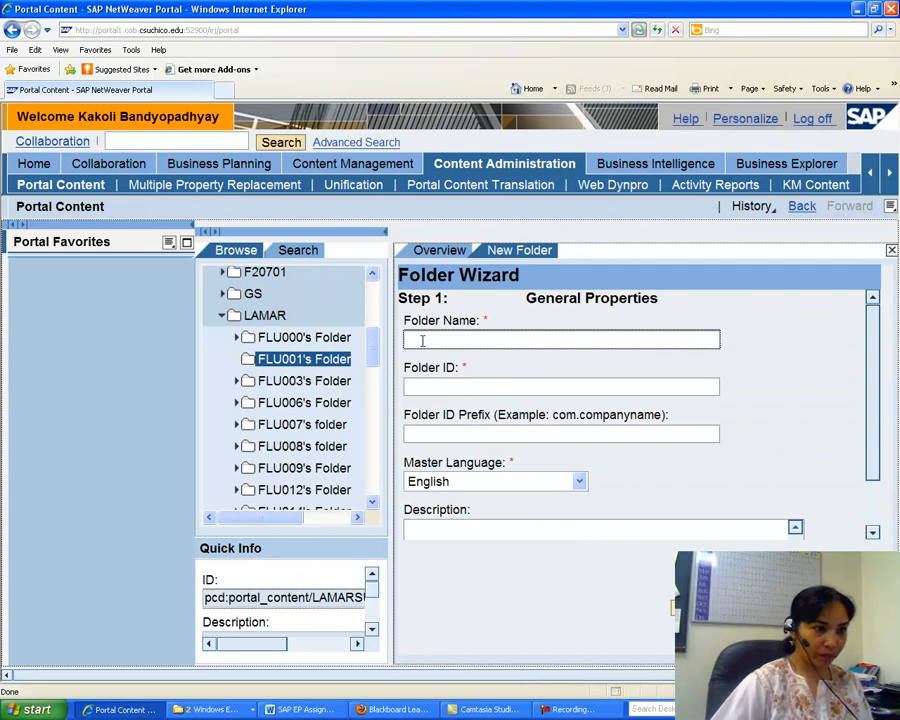
{"action": "type", "text": "iViews"}
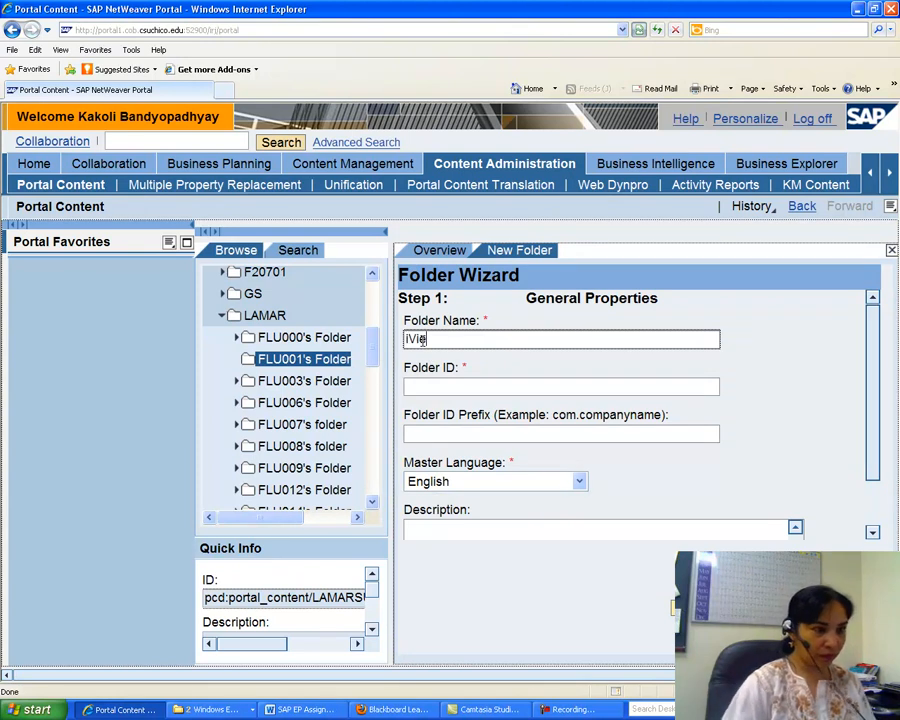
{"action": "left_click", "coordinate": [418, 384]}
{"action": "type", "text": "iviews"}
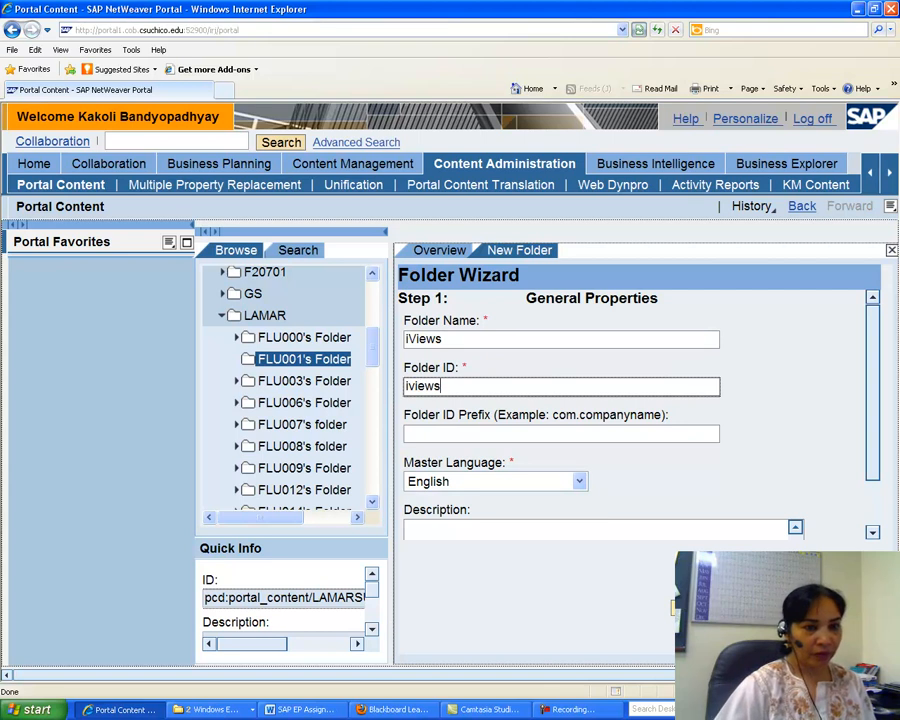
{"action": "key", "text": "Return"}
{"action": "left_click", "coordinate": [417, 386]}
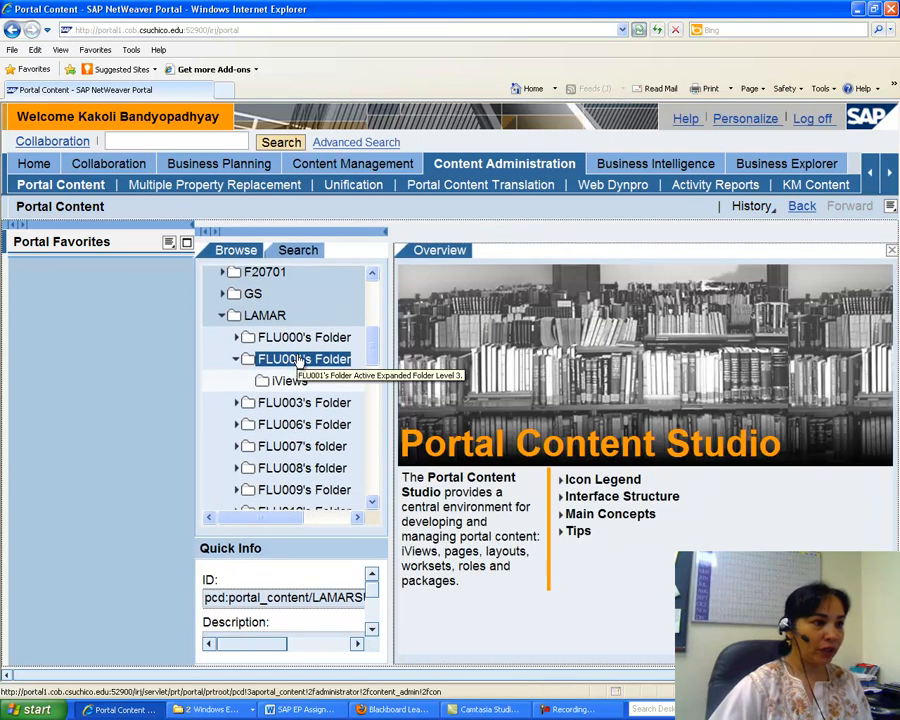
{"action": "right_click", "coordinate": [311, 357]}
{"action": "mouse_move", "coordinate": [360, 366]}
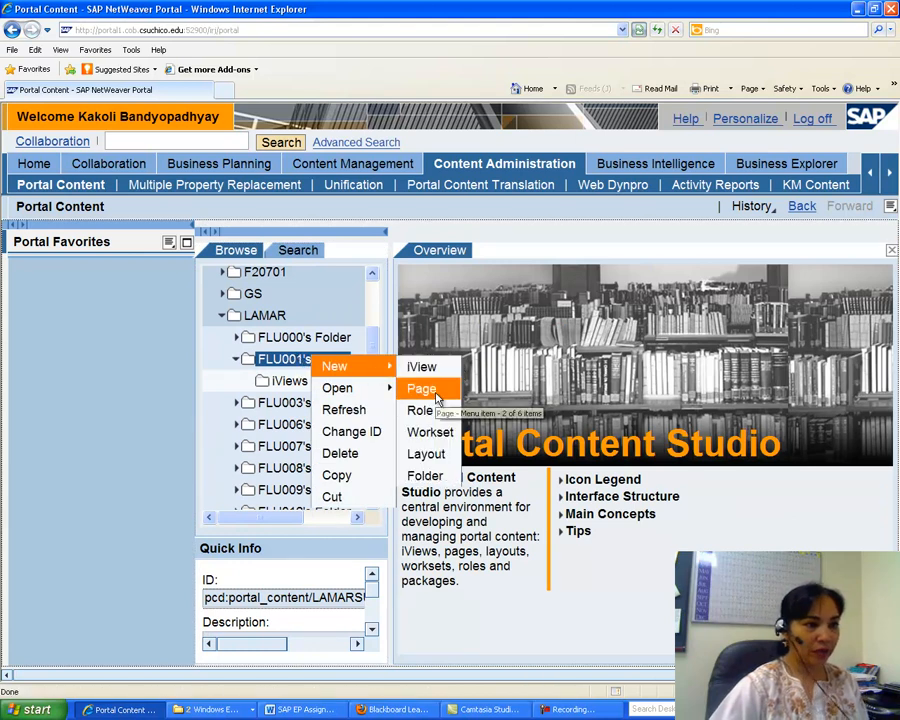
{"action": "left_click", "coordinate": [436, 398]}
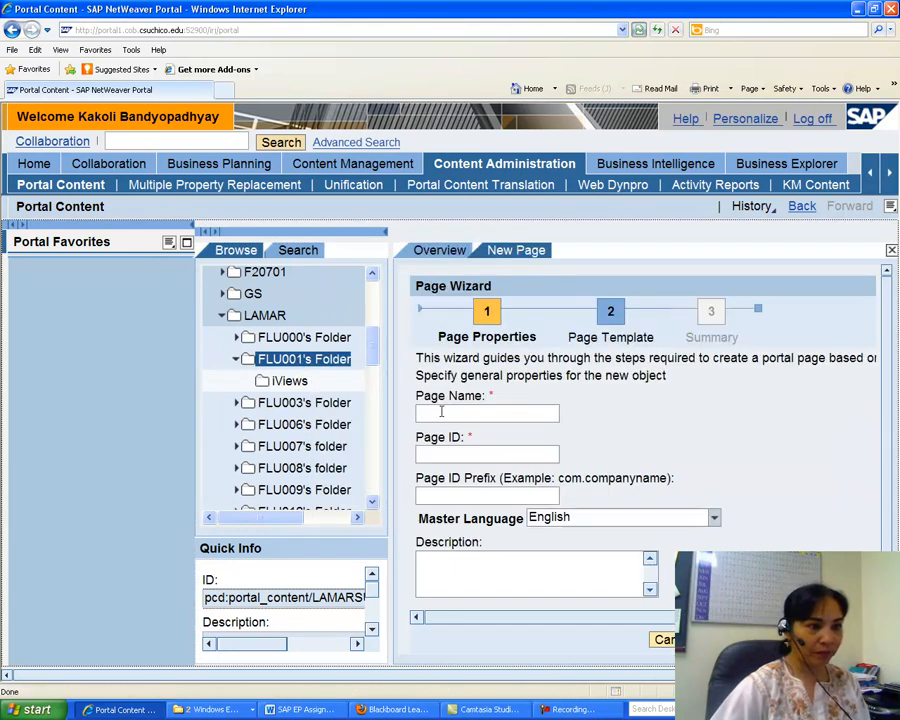
{"action": "left_click", "coordinate": [482, 413]}
{"action": "type", "text": "Pages"}
{"action": "left_click", "coordinate": [463, 456]}
{"action": "type", "text": "pages"}
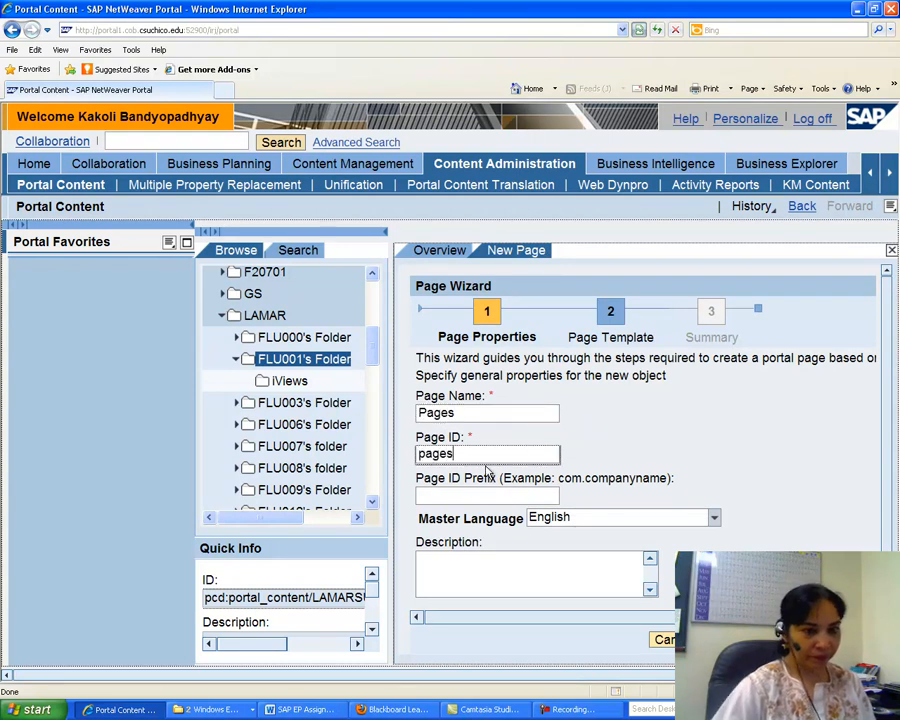
{"action": "left_click", "coordinate": [778, 640]}
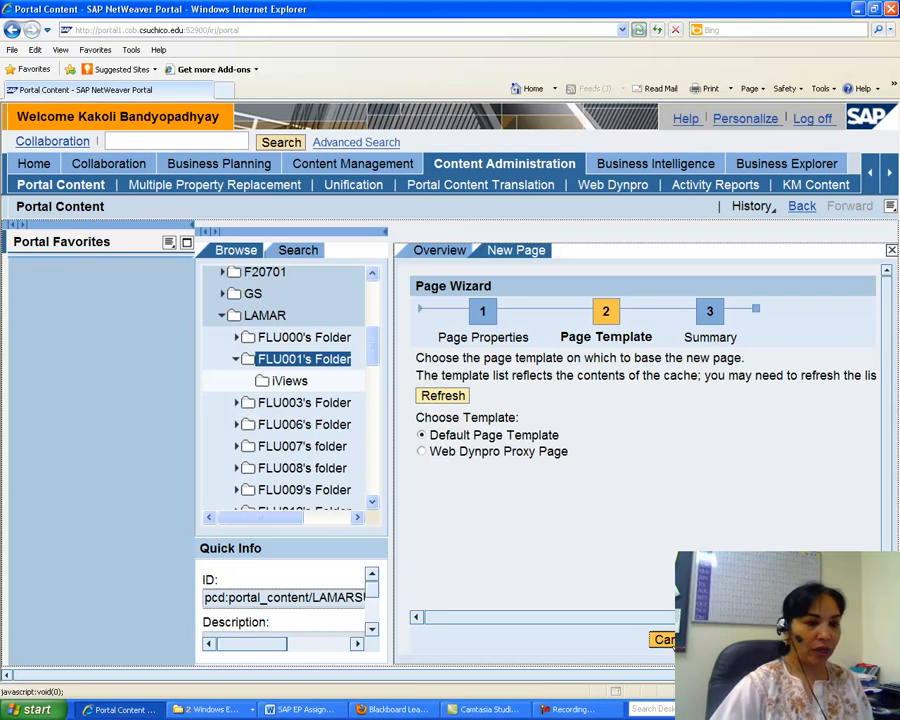
{"action": "left_click", "coordinate": [664, 639]}
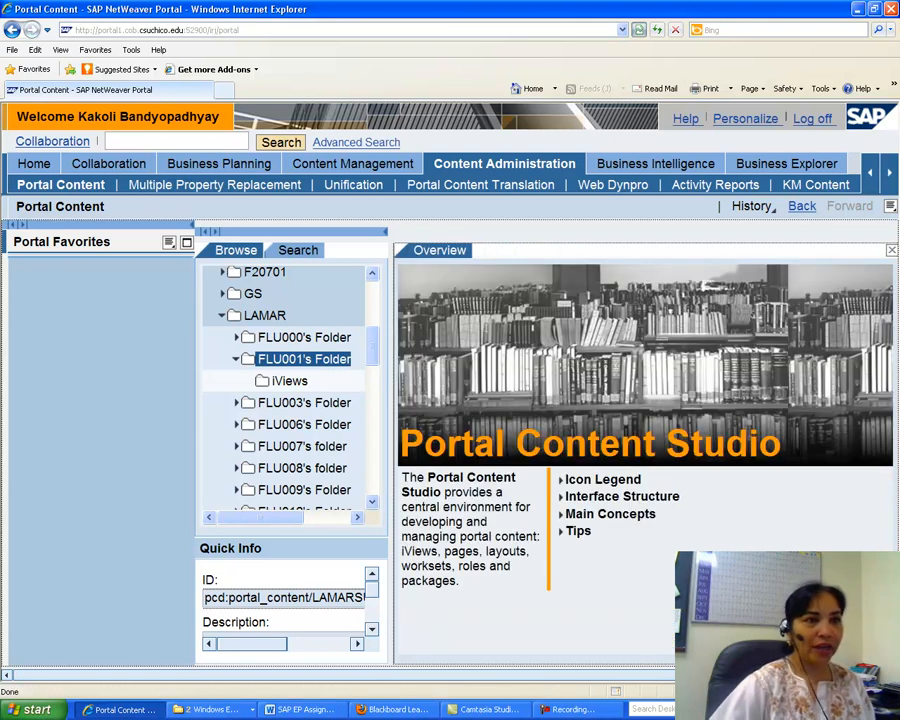
Open the personal user profile and go to its User Mapping for System Access section.
{"action": "left_click", "coordinate": [741, 121]}
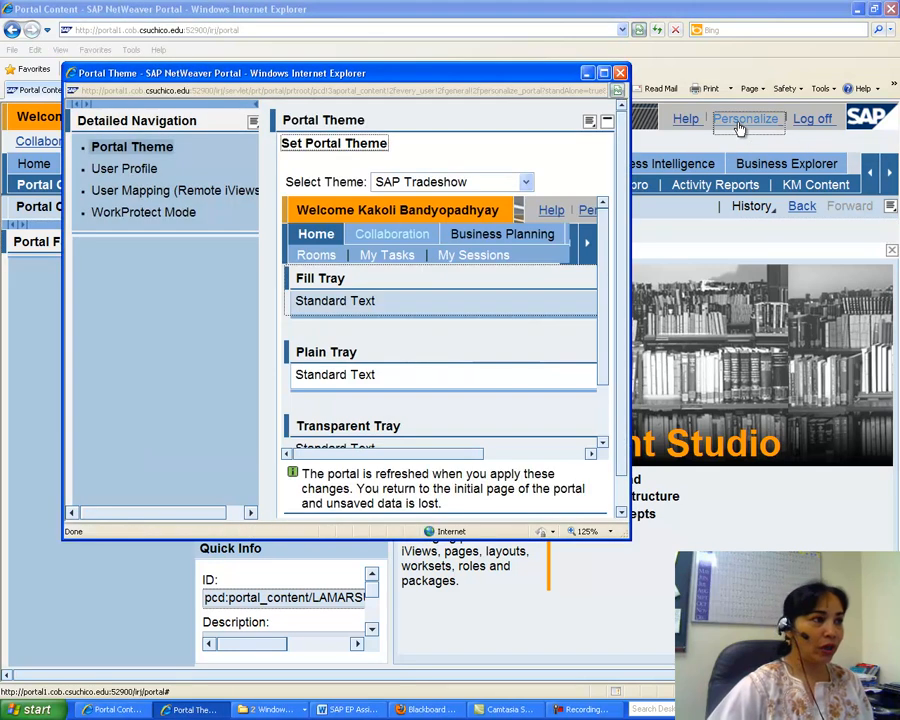
{"action": "left_click", "coordinate": [117, 172]}
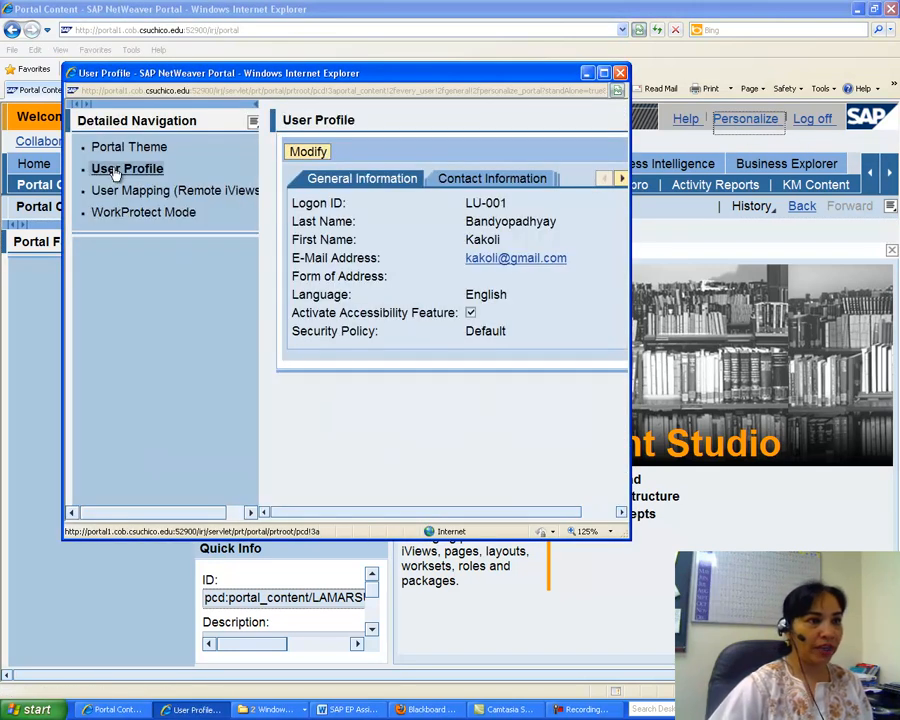
{"action": "left_click", "coordinate": [621, 179]}
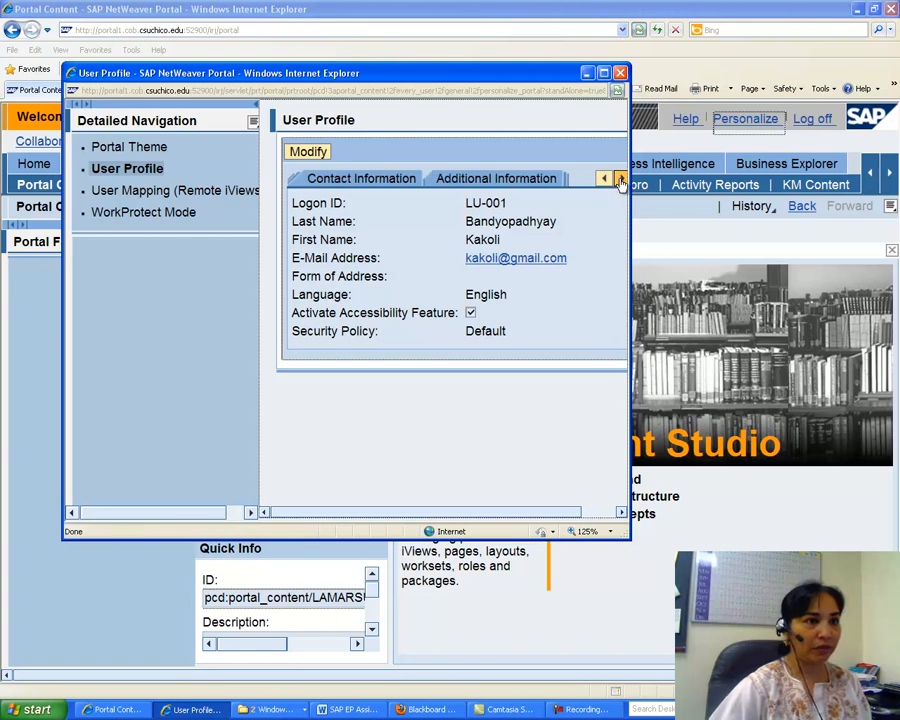
{"action": "left_click", "coordinate": [620, 180]}
{"action": "left_click", "coordinate": [620, 180]}
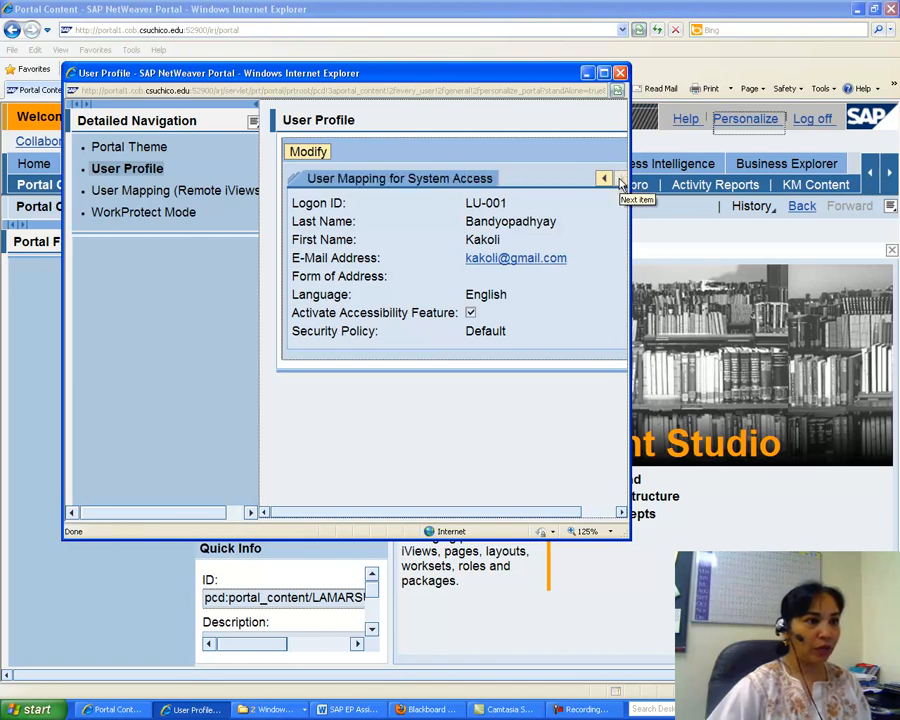
{"action": "left_click", "coordinate": [378, 180]}
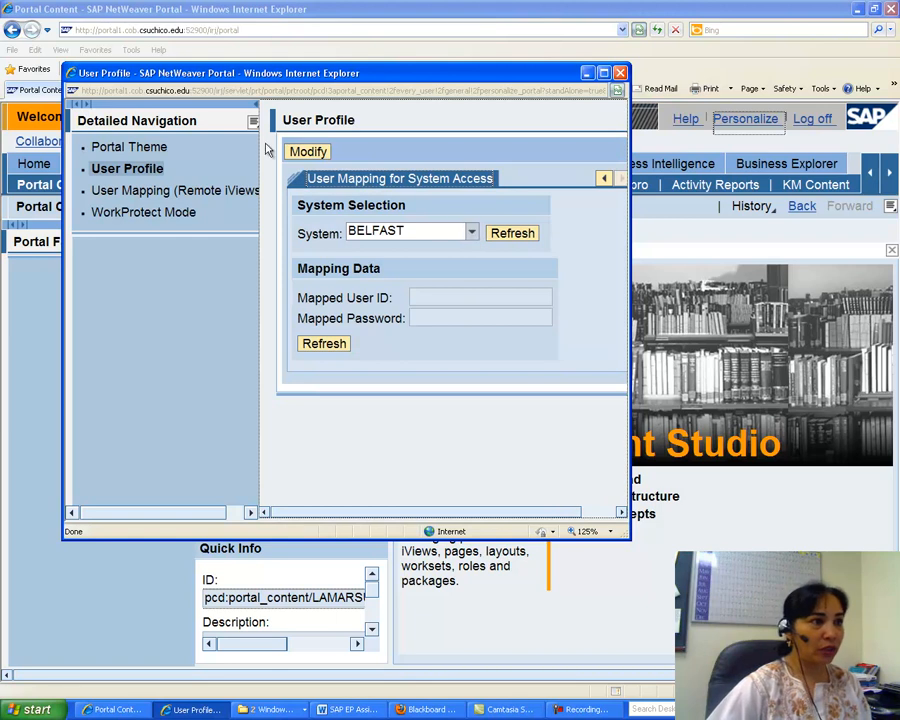
Modify the mapping to use system BRICLNT105 (X), save, refresh, and close the personalization window.
{"action": "left_click", "coordinate": [296, 151]}
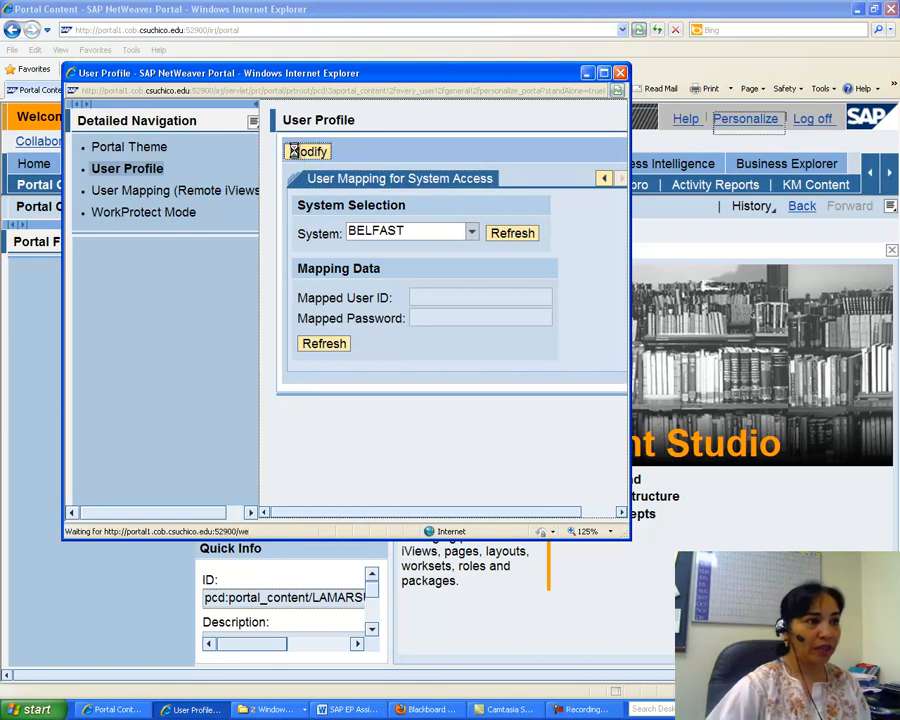
{"action": "left_click", "coordinate": [471, 233]}
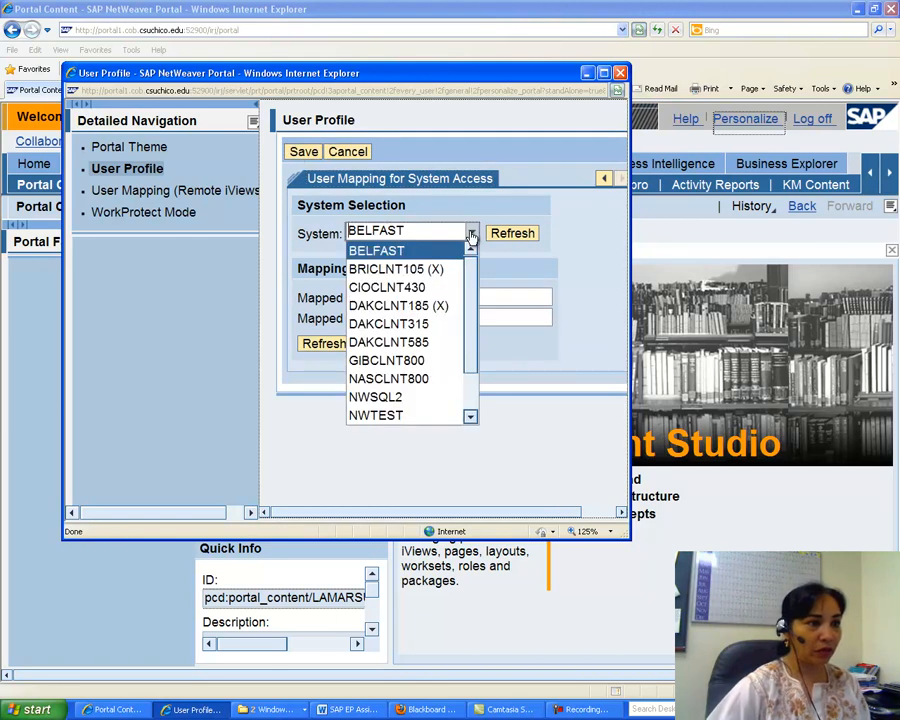
{"action": "left_click", "coordinate": [389, 270]}
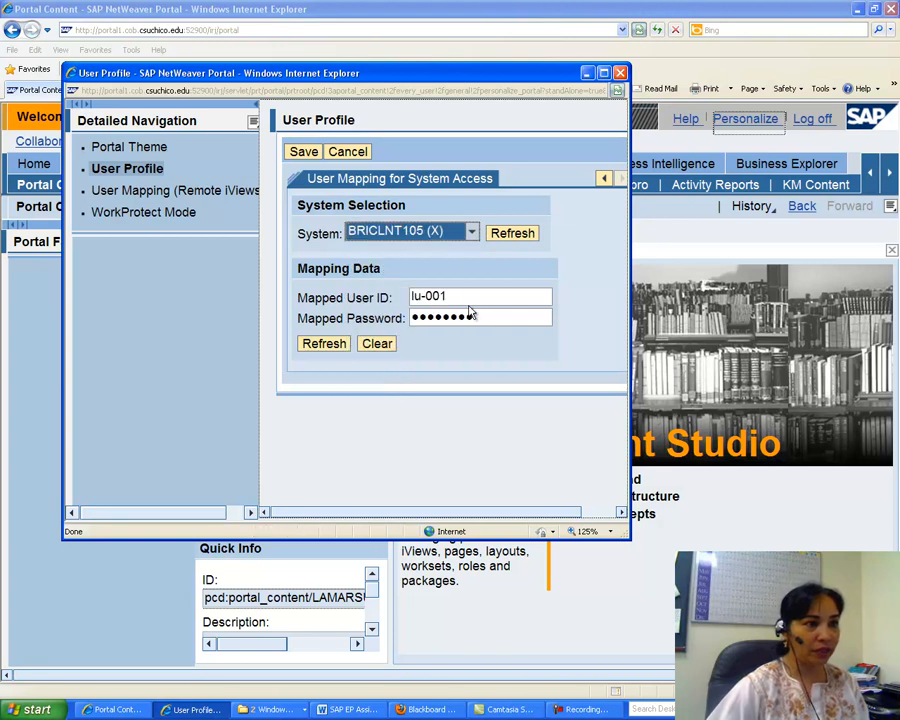
{"action": "left_click", "coordinate": [292, 151]}
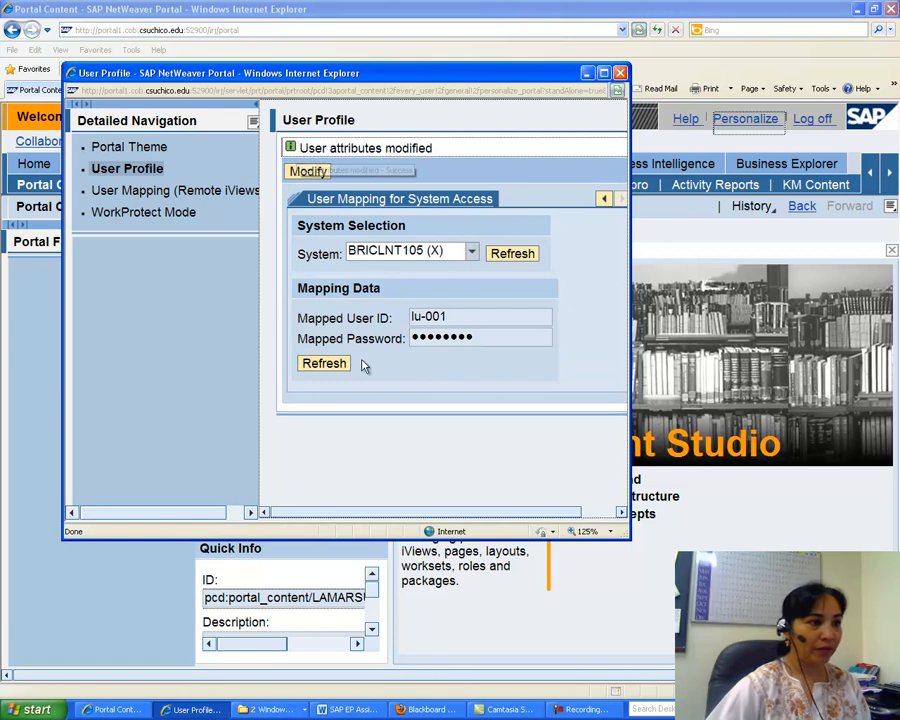
{"action": "left_click", "coordinate": [331, 365]}
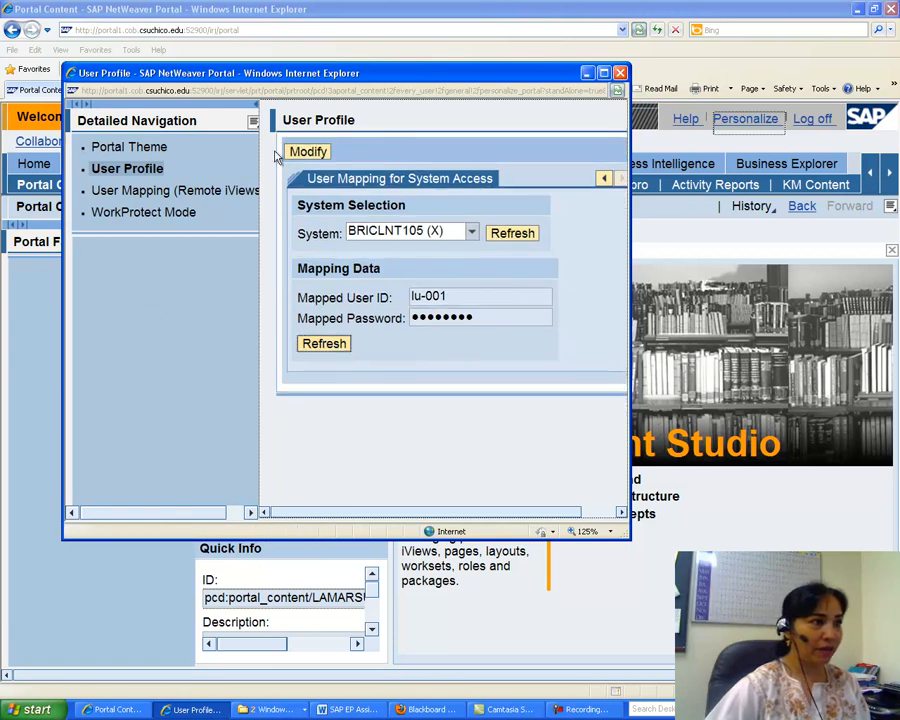
{"action": "left_click", "coordinate": [620, 75]}
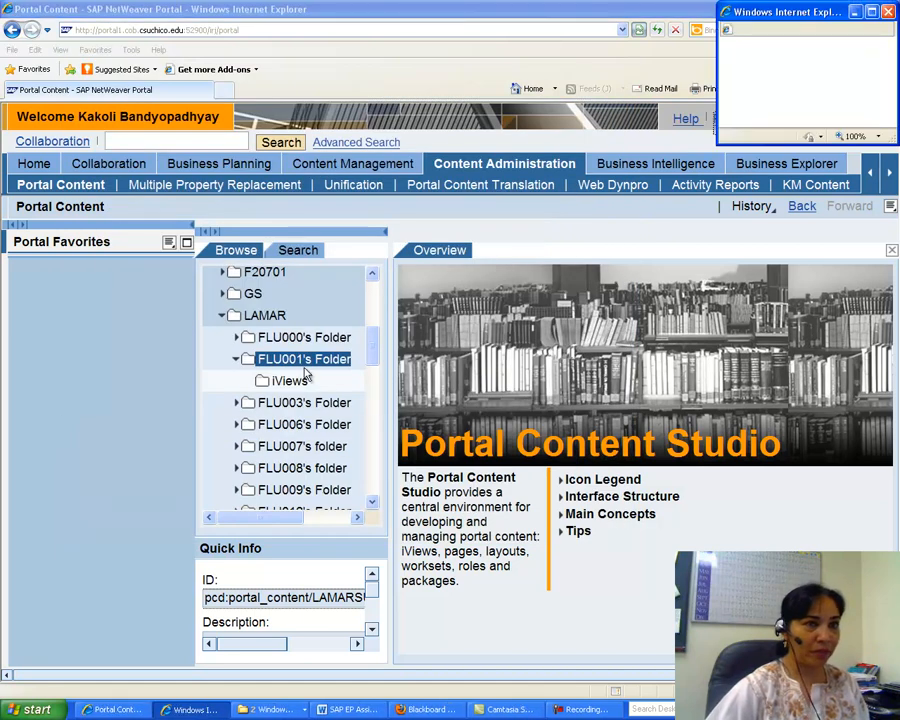
Create a new folder named Pages with folder ID pages inside FLU001's Folder and close the wizard.
{"action": "right_click", "coordinate": [306, 362]}
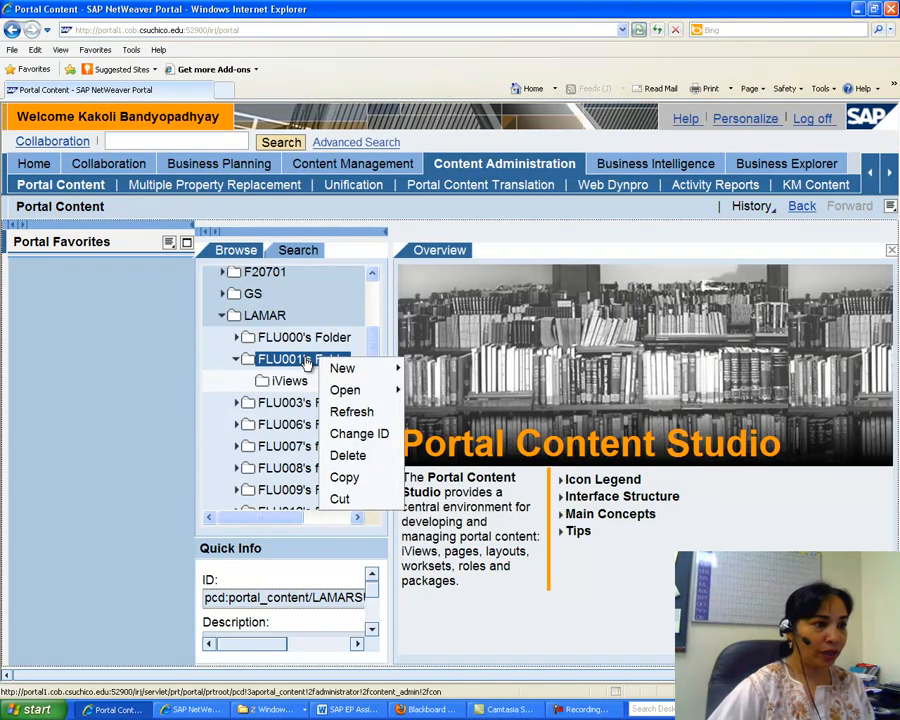
{"action": "mouse_move", "coordinate": [400, 368]}
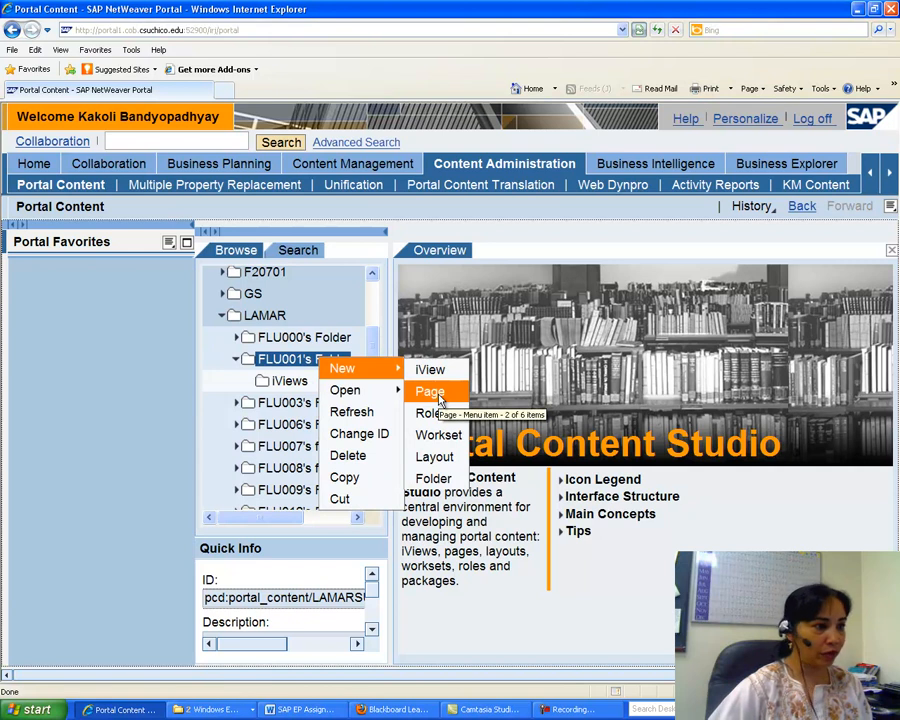
{"action": "left_click", "coordinate": [421, 482]}
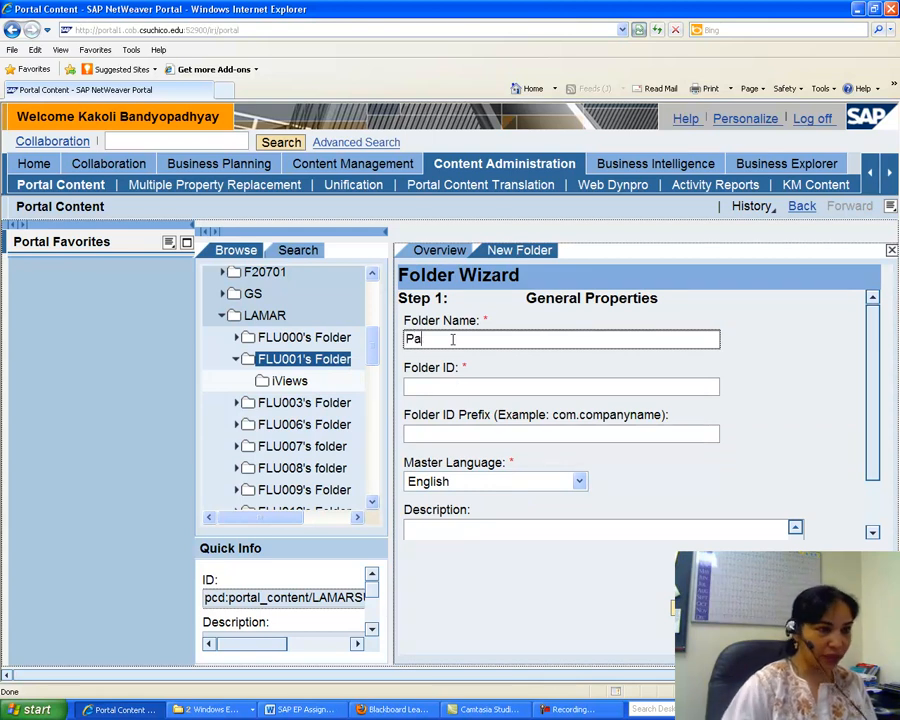
{"action": "left_click", "coordinate": [435, 386]}
{"action": "type", "text": "pages"}
{"action": "key", "text": "Return"}
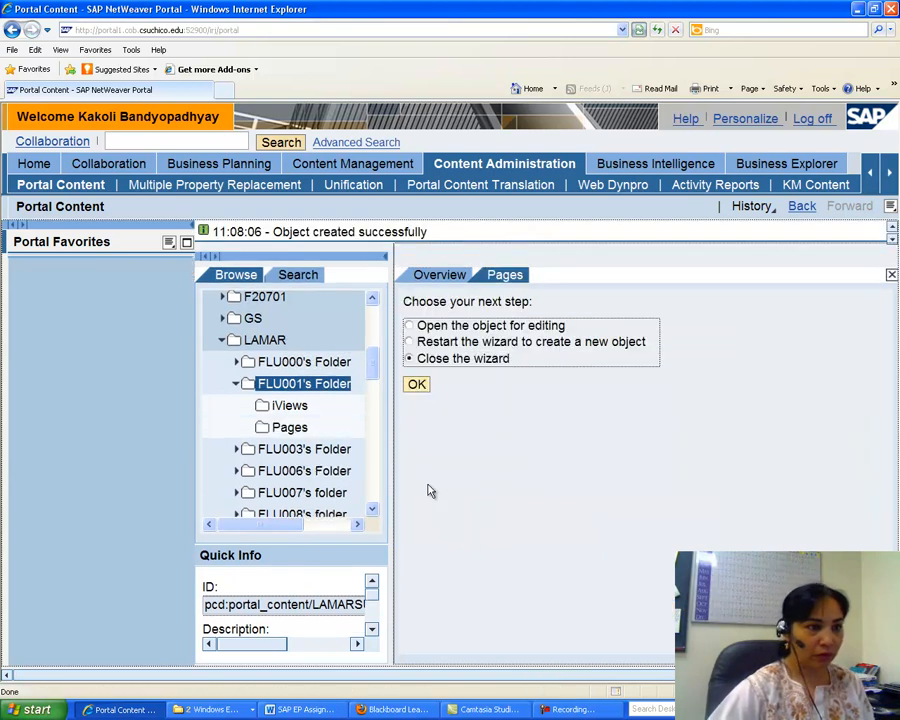
{"action": "left_click", "coordinate": [416, 384]}
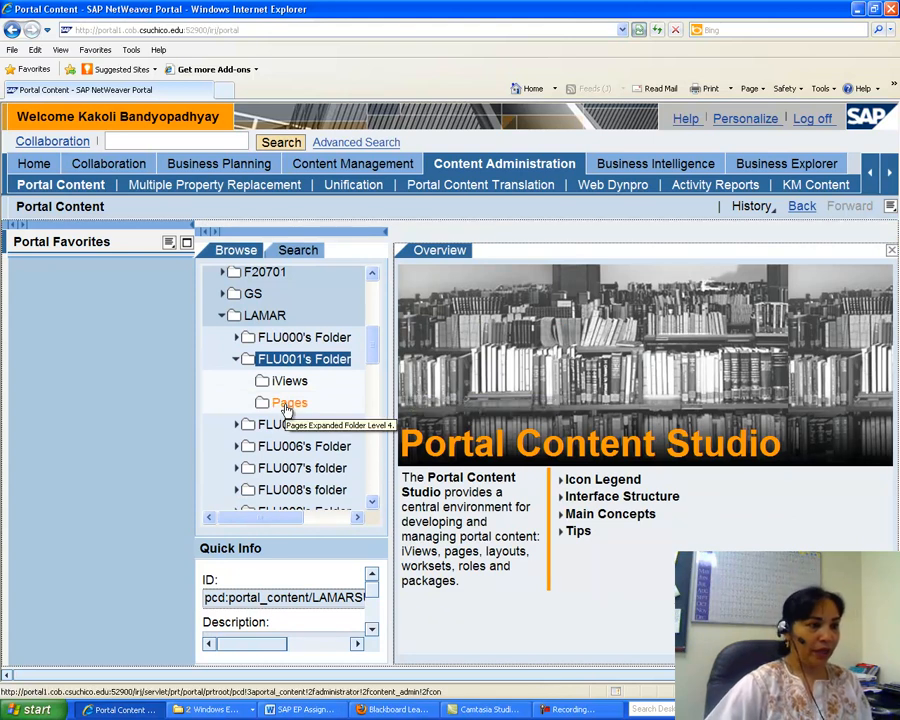
Create a new folder named Workset with folder ID workset inside FLU001's Folder and close the wizard.
{"action": "right_click", "coordinate": [308, 362]}
{"action": "mouse_move", "coordinate": [380, 372]}
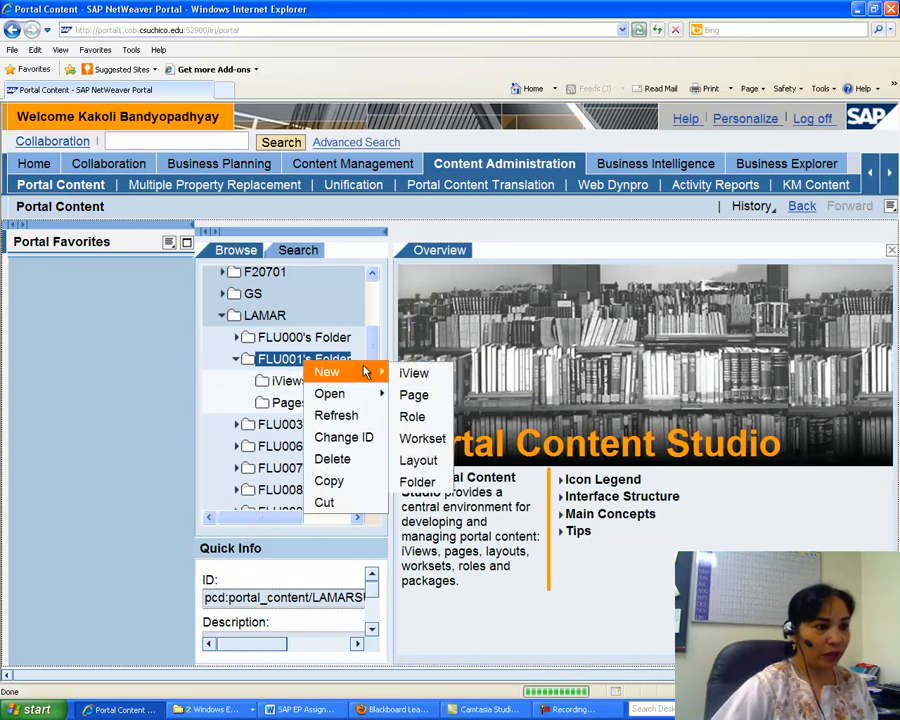
{"action": "left_click", "coordinate": [417, 481]}
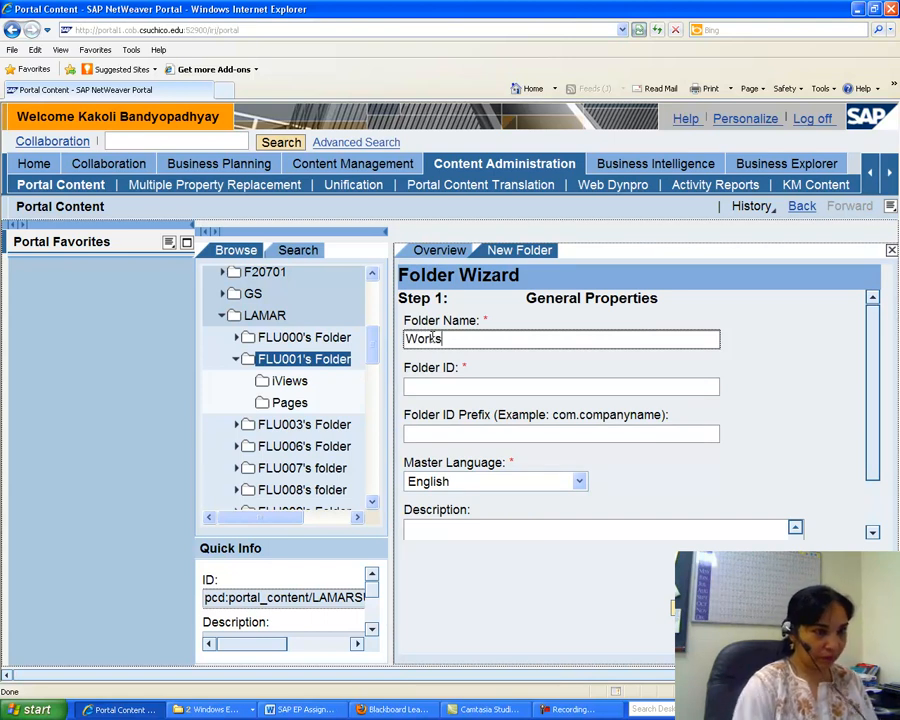
{"action": "left_click", "coordinate": [419, 388]}
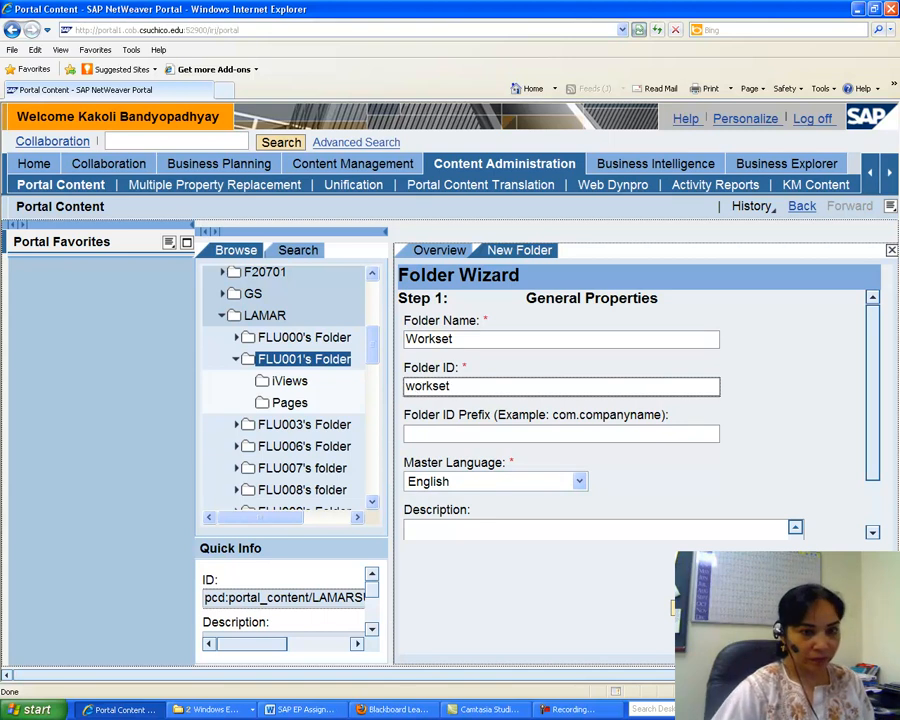
{"action": "key", "text": "Return"}
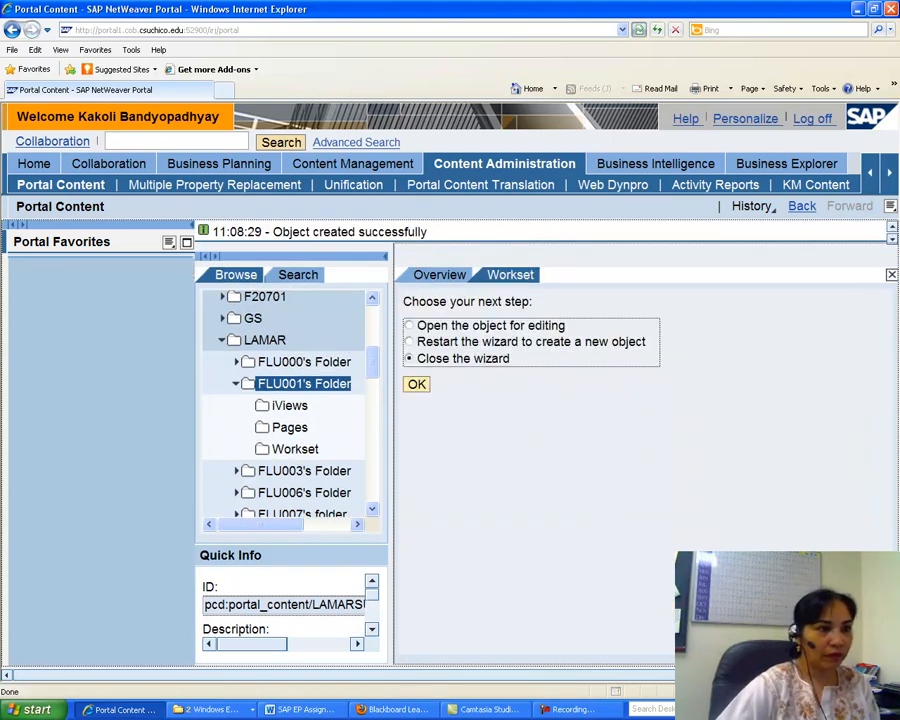
{"action": "left_click", "coordinate": [417, 386]}
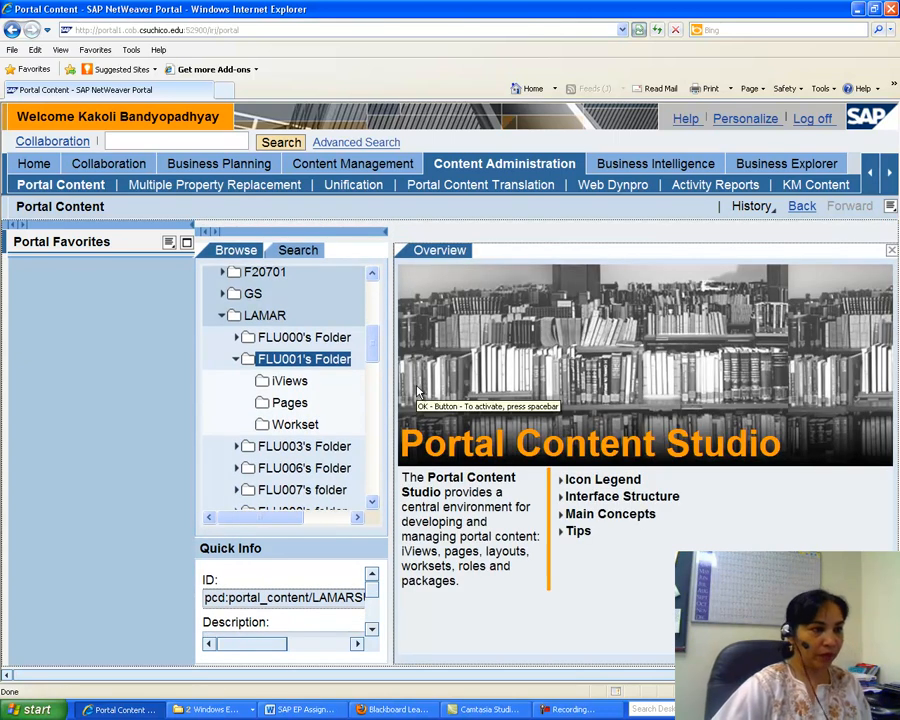
Open the Pages folder as an object to view its properties in the property editor.
{"action": "right_click", "coordinate": [290, 402]}
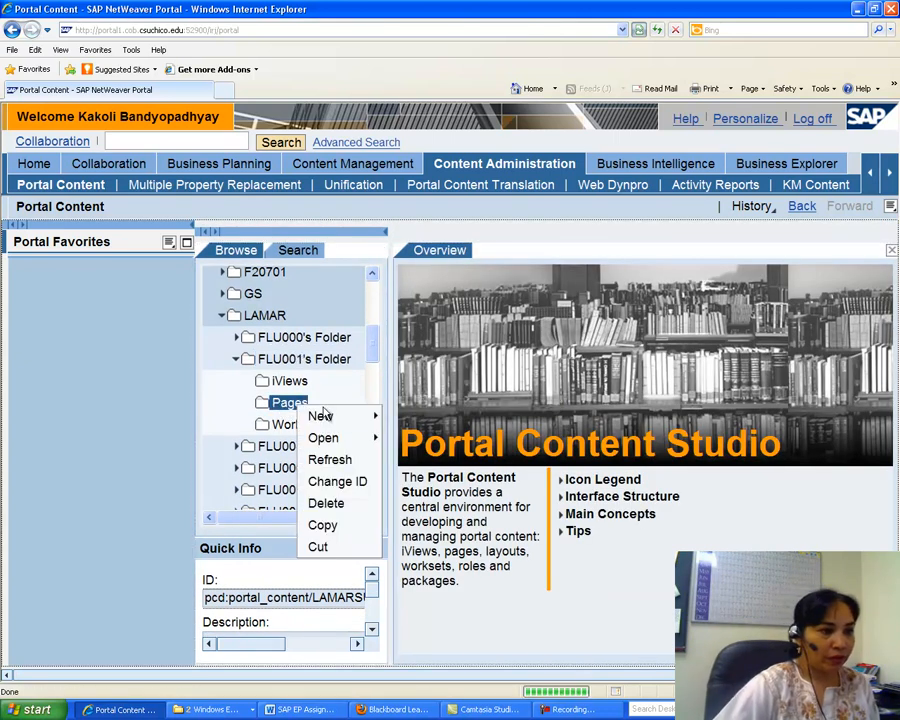
{"action": "mouse_move", "coordinate": [355, 414]}
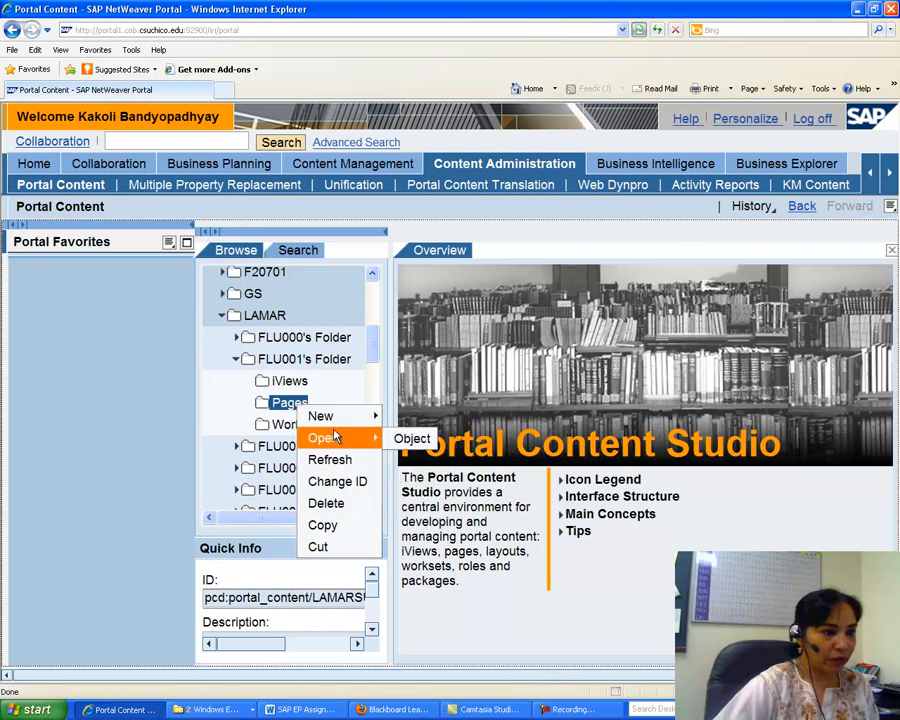
{"action": "left_click", "coordinate": [415, 434]}
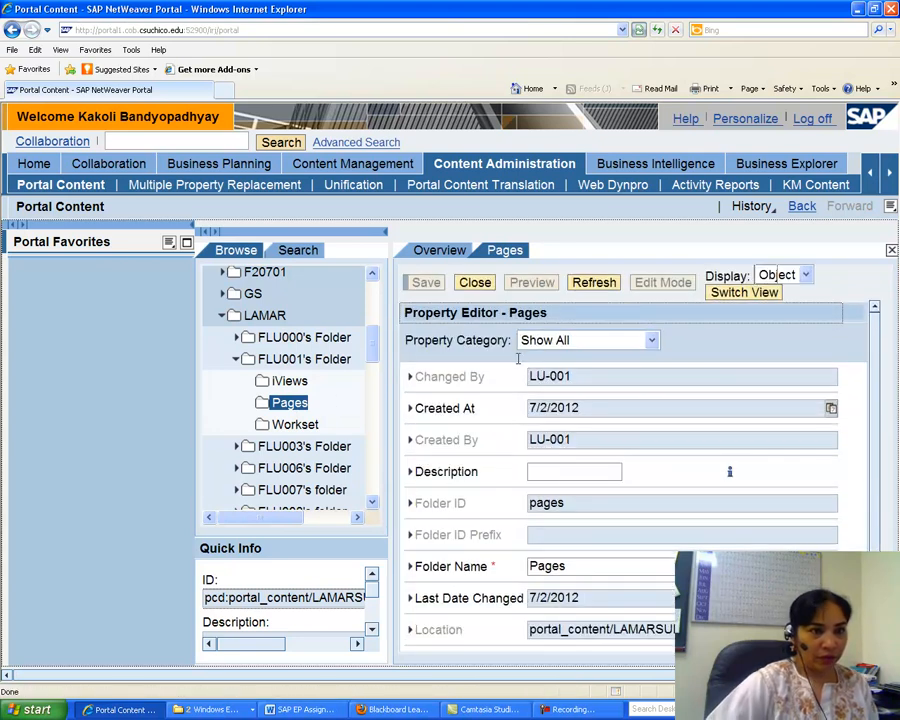
{"action": "mouse_move", "coordinate": [878, 384]}
{"action": "left_mouse_down"}
{"action": "mouse_move", "coordinate": [874, 487]}
{"action": "mouse_move", "coordinate": [875, 384]}
{"action": "left_mouse_up"}
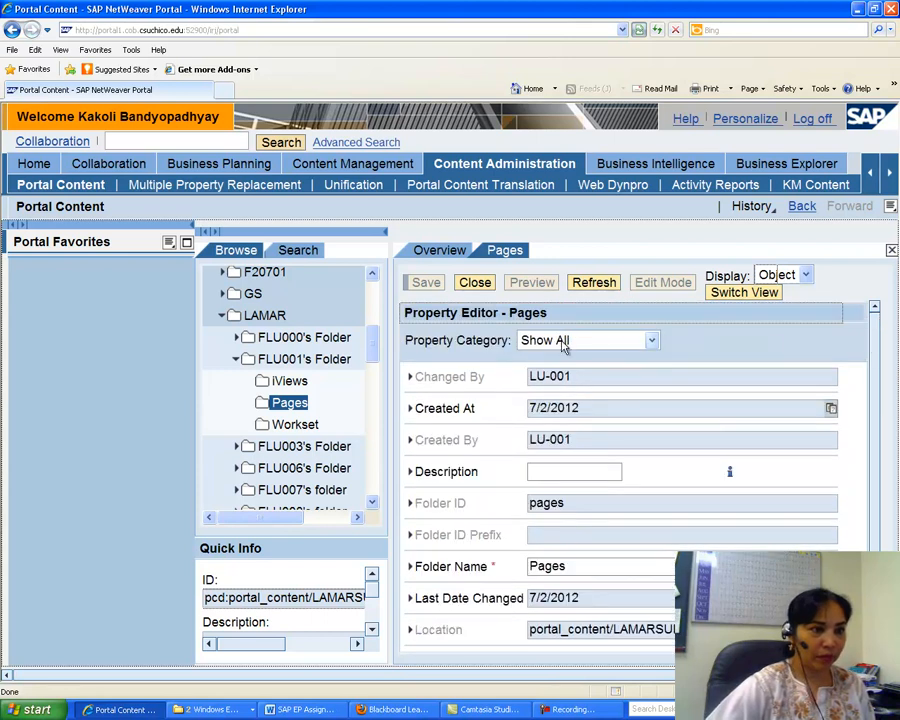
Close the Pages folder's property editor and read the assignment's next instructions on copying an iView.
{"action": "left_click", "coordinate": [473, 286]}
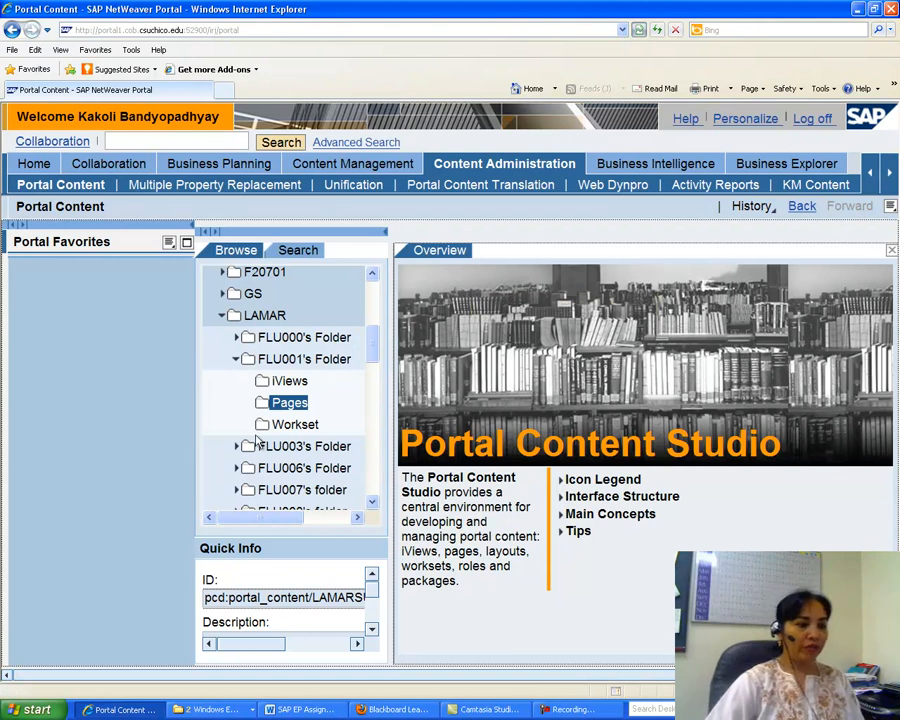
{"action": "left_click", "coordinate": [301, 710]}
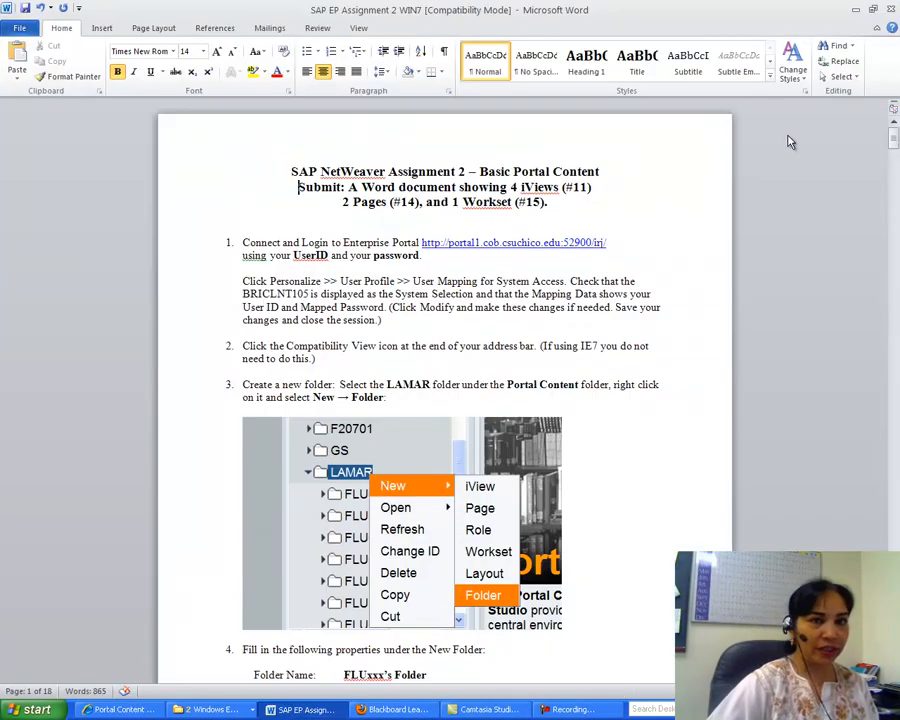
{"action": "left_click_drag", "start_coordinate": [892, 146], "coordinate": [896, 208]}
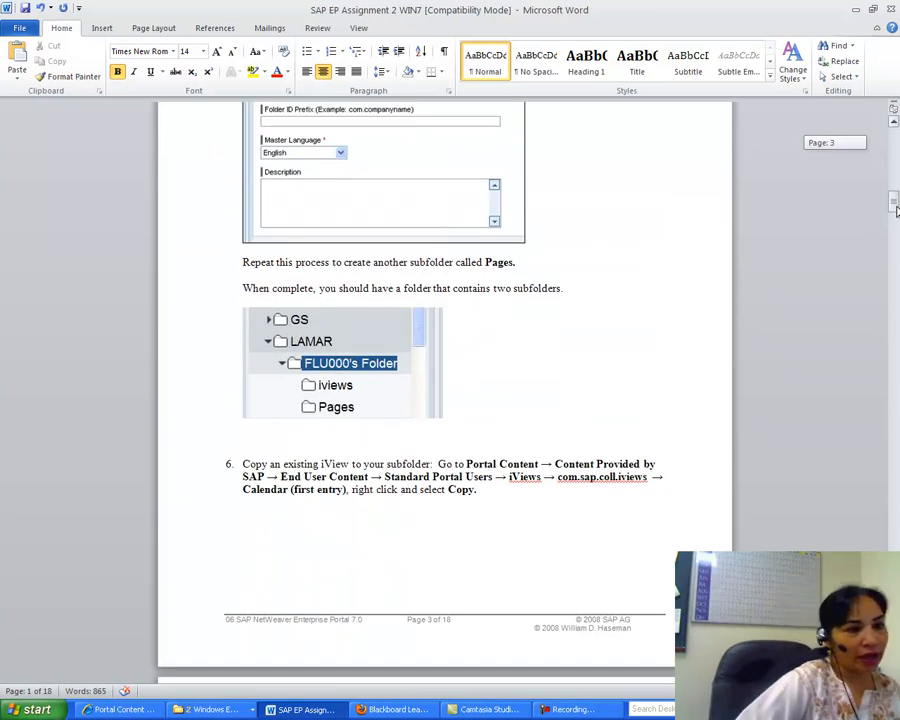
{"action": "left_click_drag", "start_coordinate": [896, 208], "coordinate": [896, 214]}
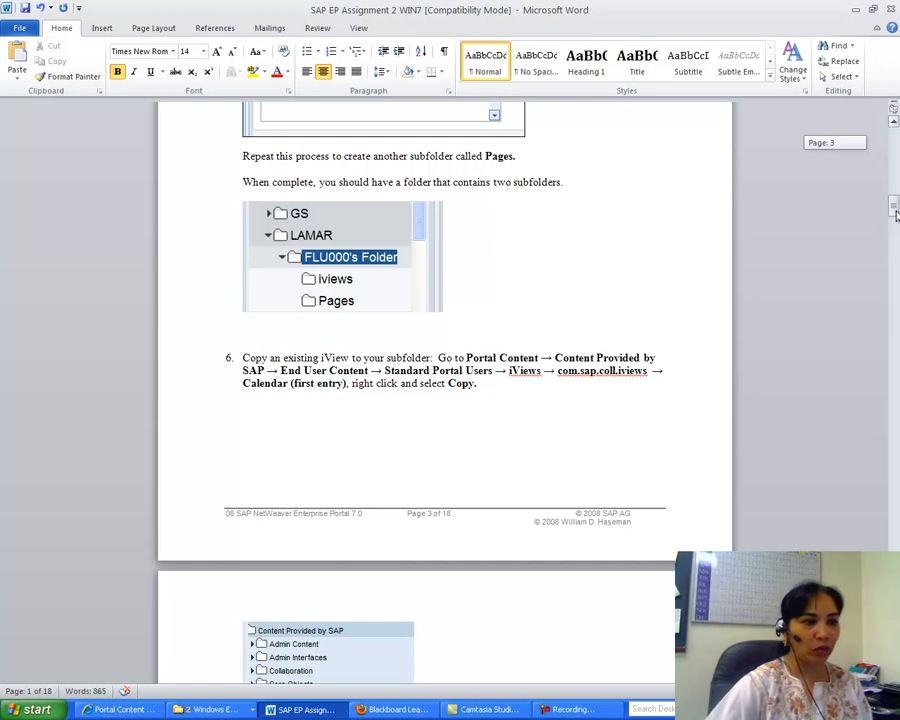
{"action": "left_click_drag", "start_coordinate": [895, 213], "coordinate": [896, 226]}
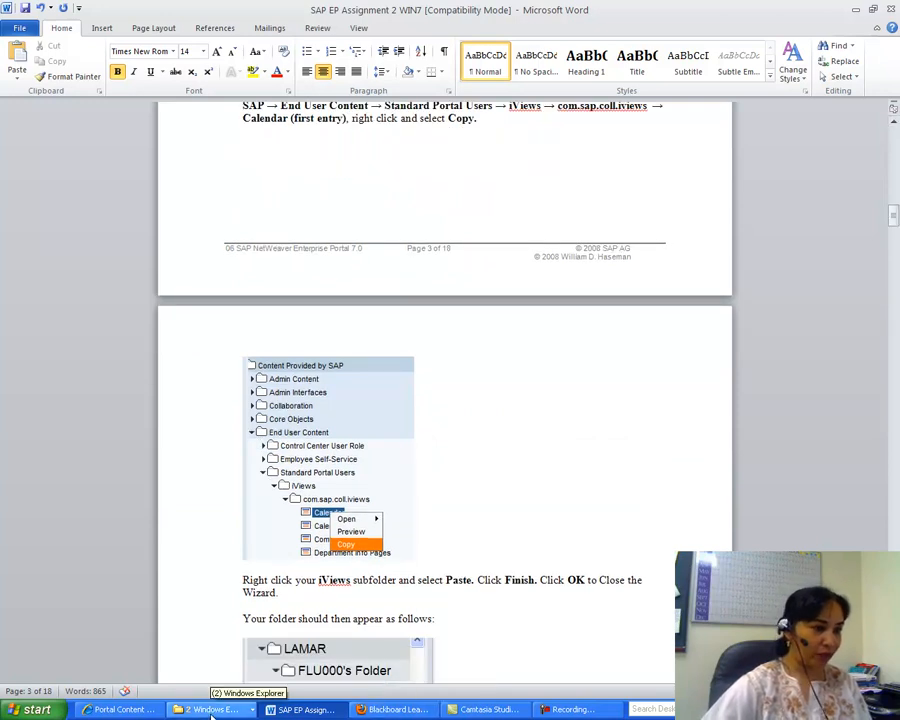
Browse to Content Provided by SAP › End User Content › Standard Portal Users › iViews › com.sap.coll.iviews and preview the first Calendar iView.
{"action": "left_click", "coordinate": [207, 710]}
{"action": "left_click", "coordinate": [142, 709]}
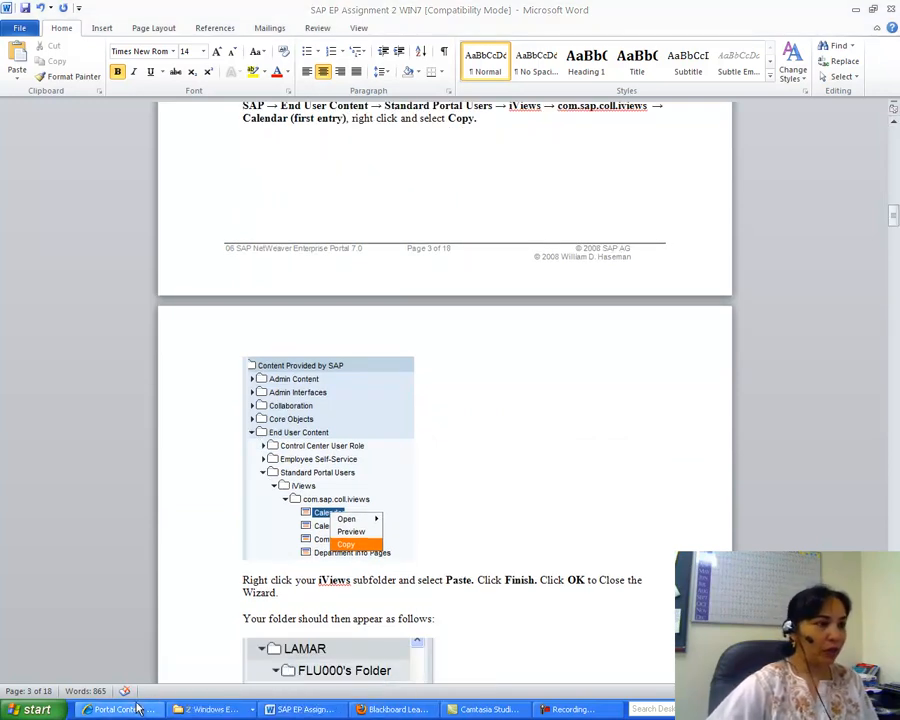
{"action": "left_click", "coordinate": [136, 711]}
{"action": "mouse_move", "coordinate": [373, 322]}
{"action": "left_mouse_down"}
{"action": "mouse_move", "coordinate": [374, 297]}
{"action": "mouse_move", "coordinate": [375, 306]}
{"action": "left_mouse_up"}
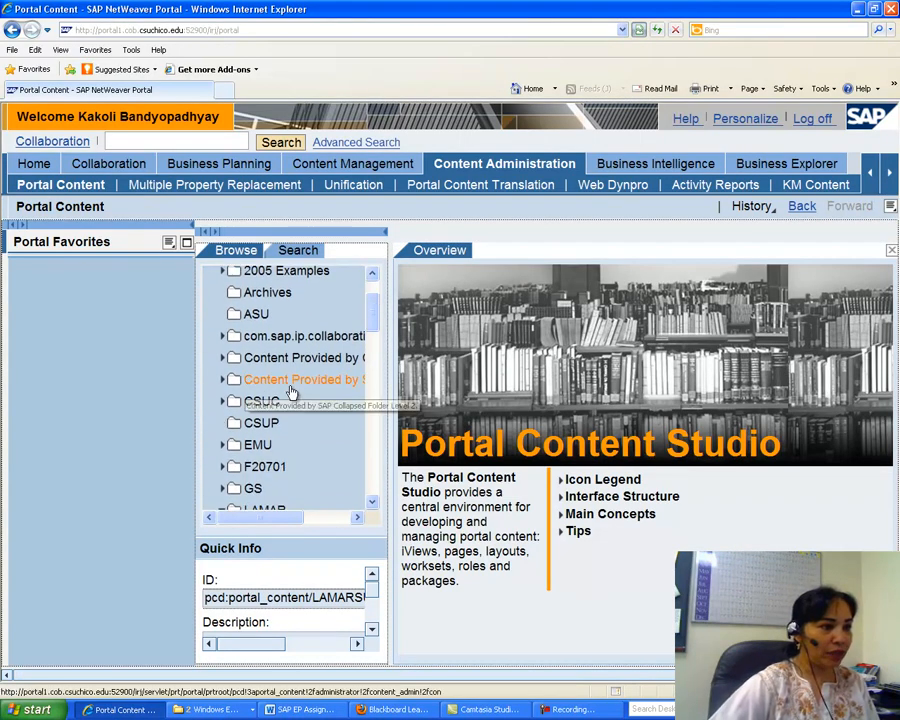
{"action": "mouse_move", "coordinate": [261, 518]}
{"action": "left_mouse_down"}
{"action": "mouse_move", "coordinate": [287, 517]}
{"action": "mouse_move", "coordinate": [273, 517]}
{"action": "left_mouse_up"}
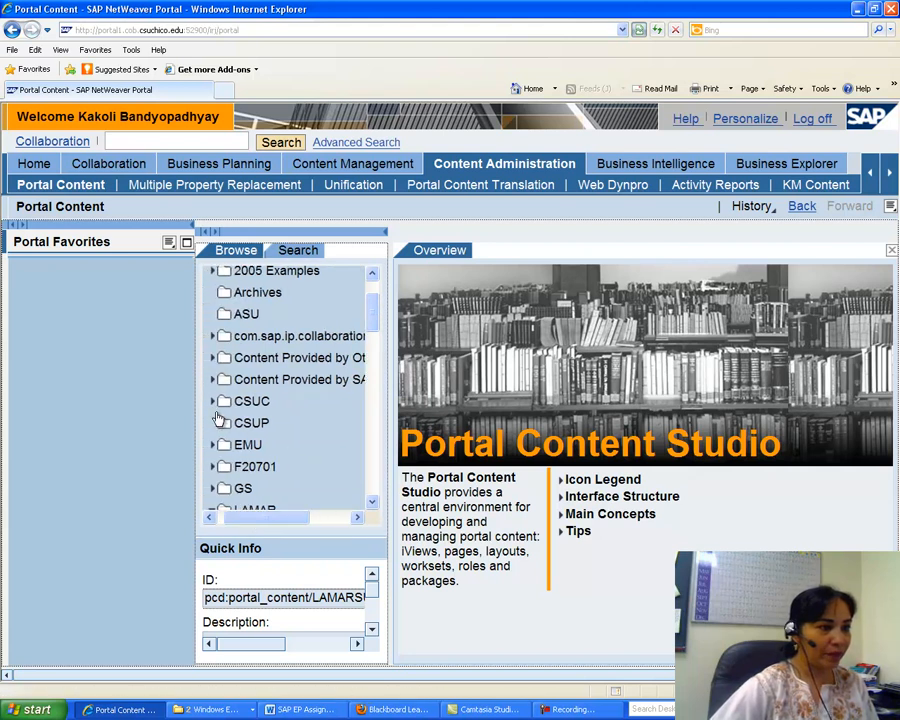
{"action": "left_click", "coordinate": [213, 379]}
{"action": "left_click", "coordinate": [227, 488]}
{"action": "scroll", "coordinate": [374, 324], "scroll_direction": "down", "scroll_amount": 3}
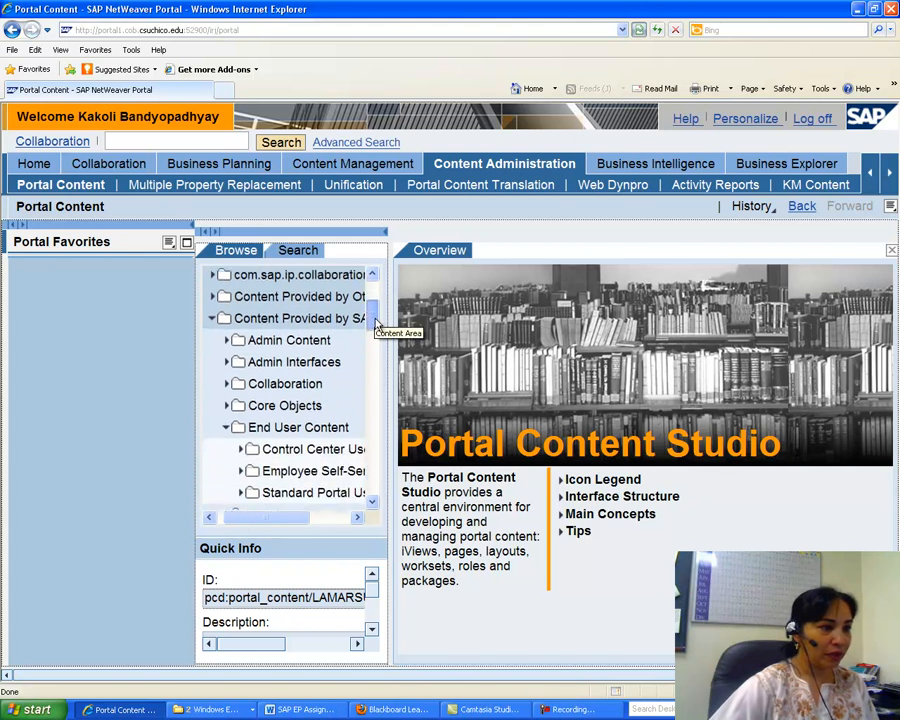
{"action": "left_click", "coordinate": [240, 402]}
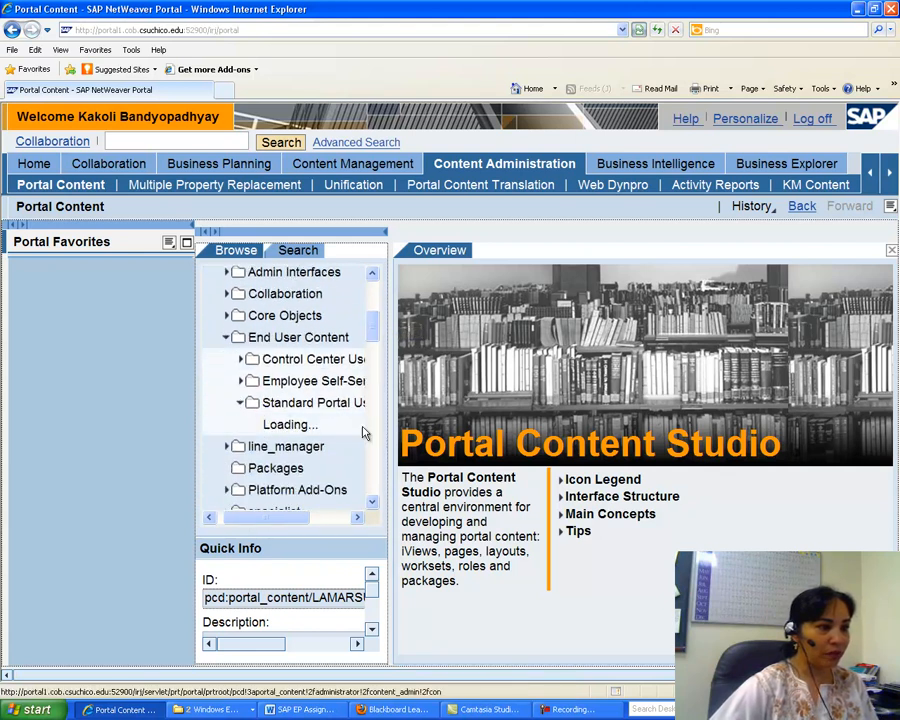
{"action": "left_click", "coordinate": [255, 425]}
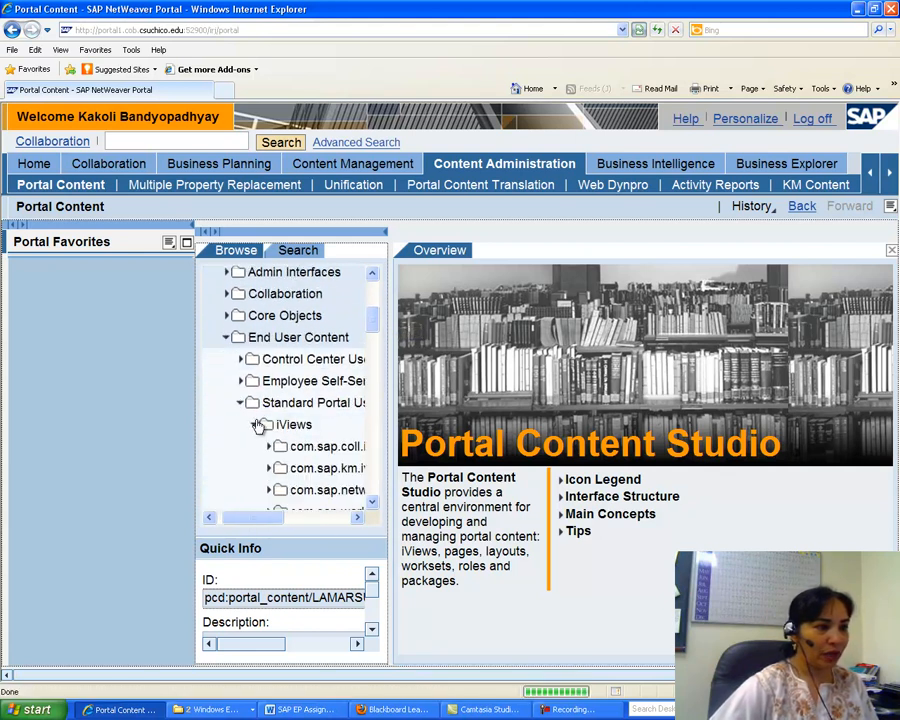
{"action": "left_click", "coordinate": [269, 447]}
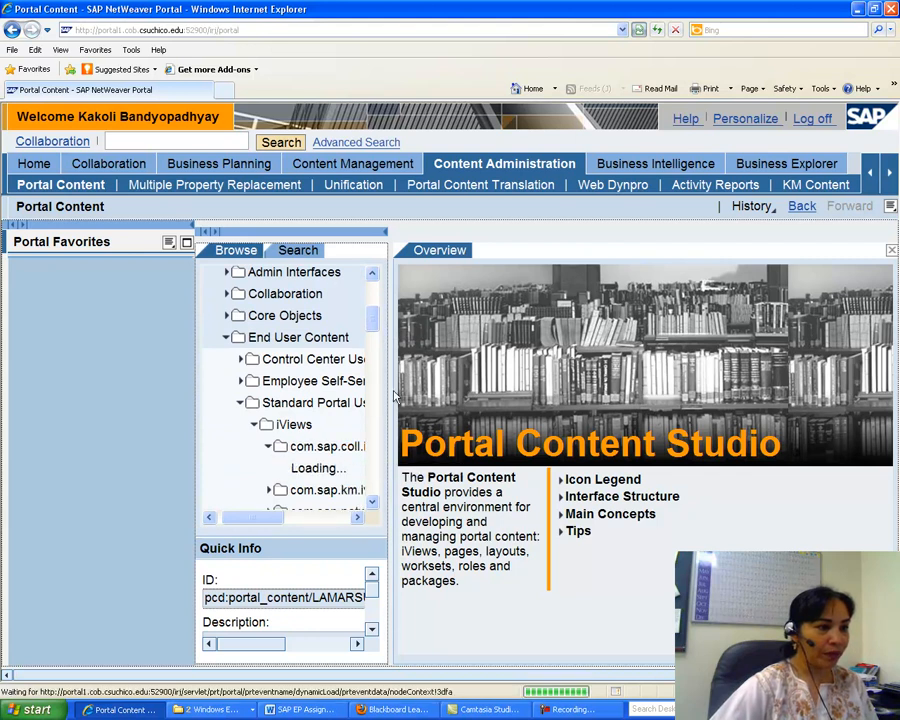
{"action": "right_click", "coordinate": [327, 470]}
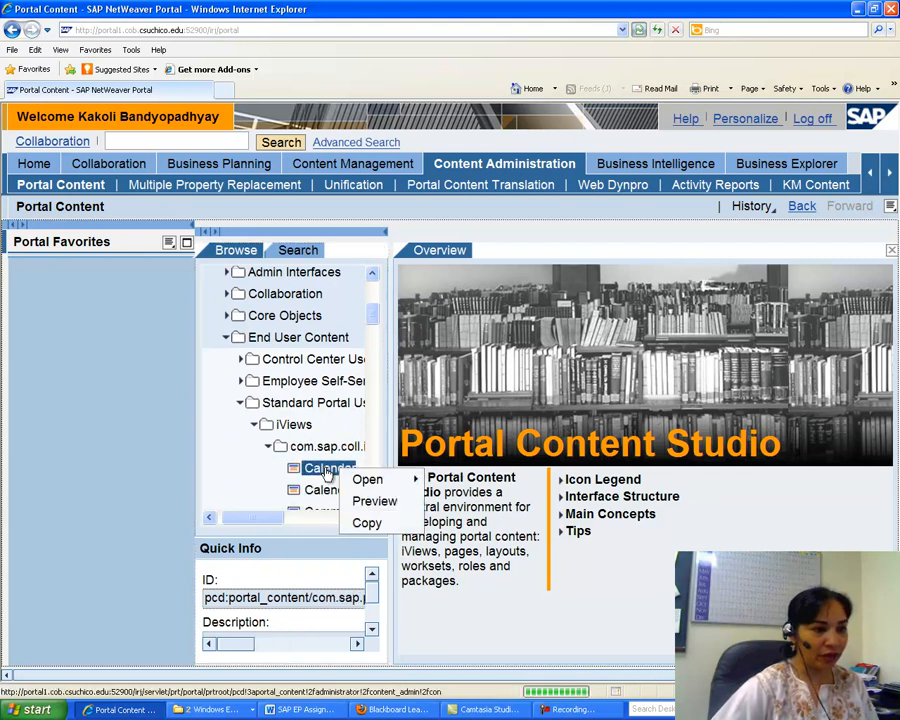
{"action": "left_click", "coordinate": [374, 501]}
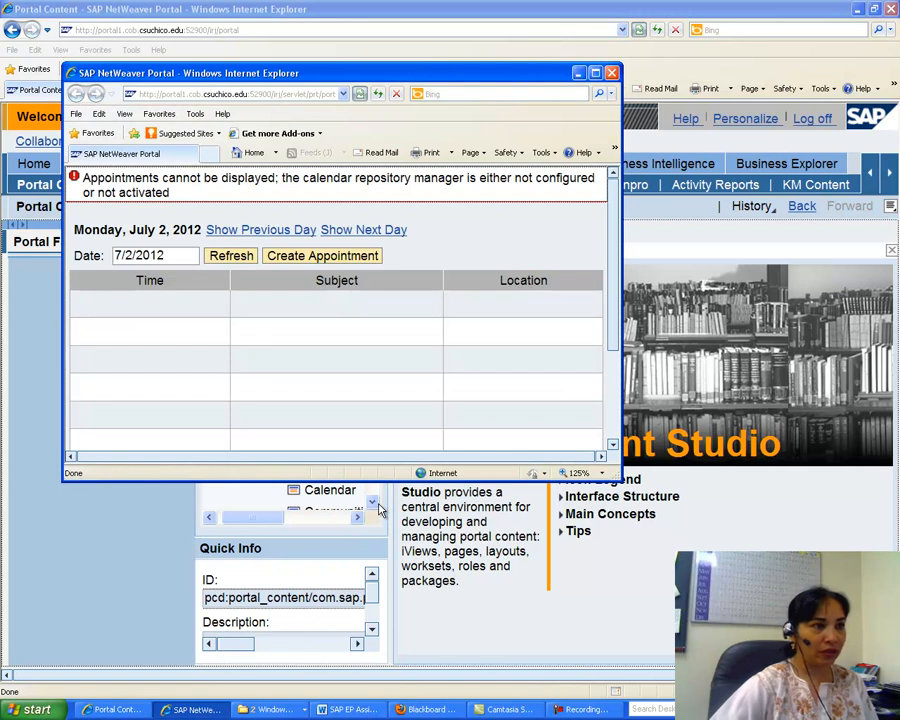
{"action": "left_click", "coordinate": [612, 72]}
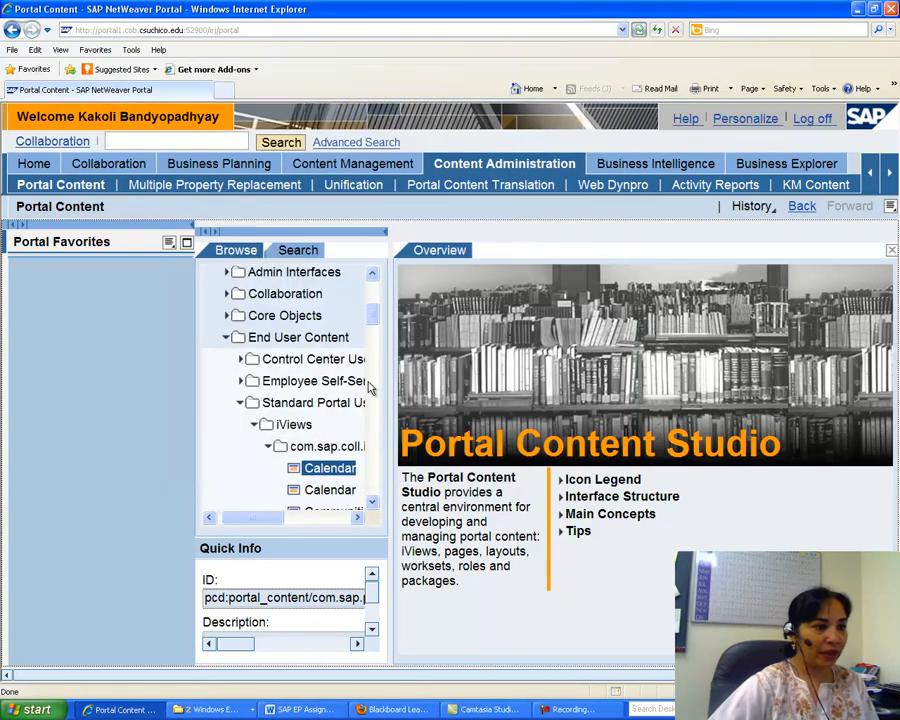
Copy the Calendar iView and paste it into the iViews folder of FLU001's Folder, finishing the copy.
{"action": "right_click", "coordinate": [336, 473]}
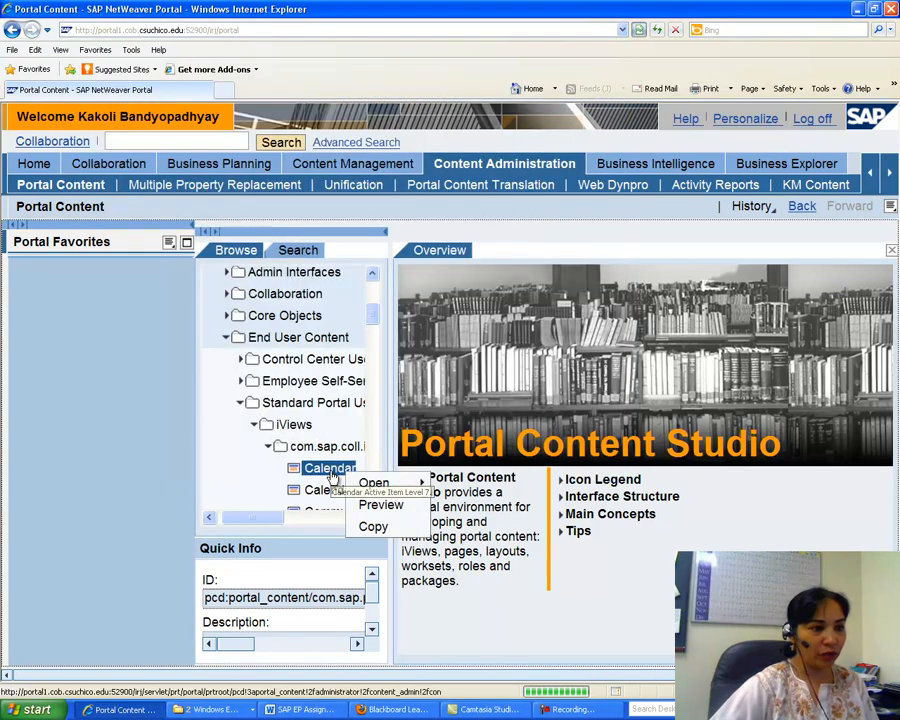
{"action": "left_click", "coordinate": [369, 530]}
{"action": "left_click_drag", "start_coordinate": [373, 315], "coordinate": [369, 410]}
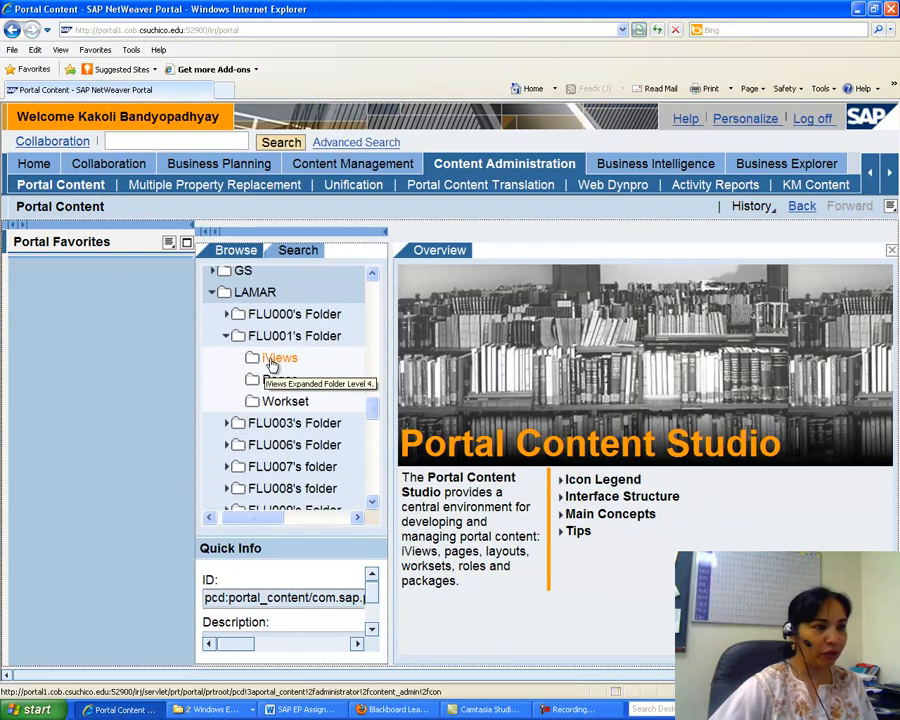
{"action": "left_click", "coordinate": [272, 358]}
{"action": "right_click", "coordinate": [272, 362]}
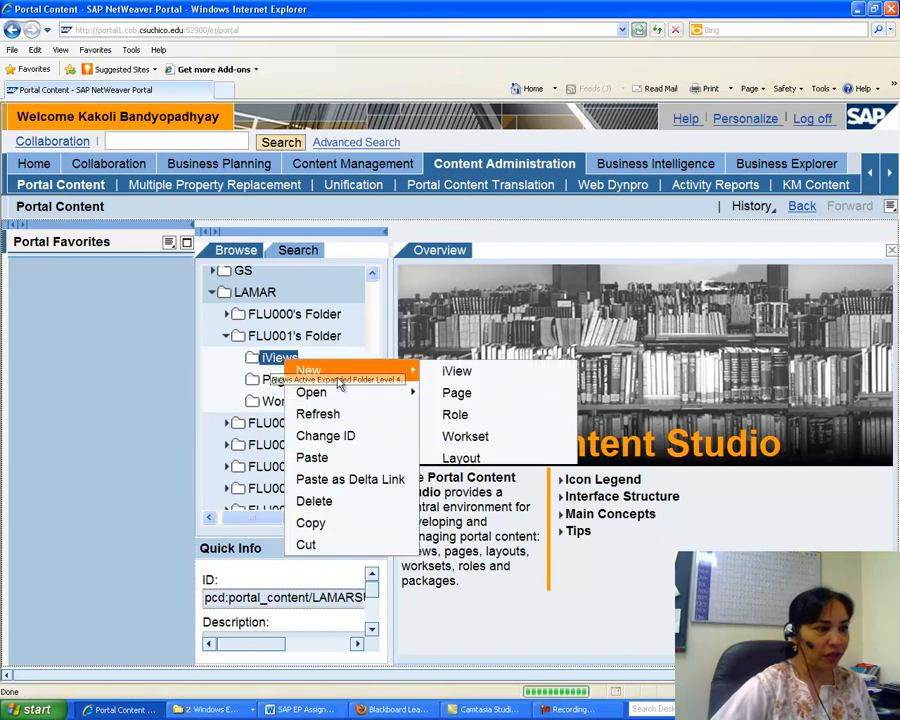
{"action": "left_click", "coordinate": [316, 457]}
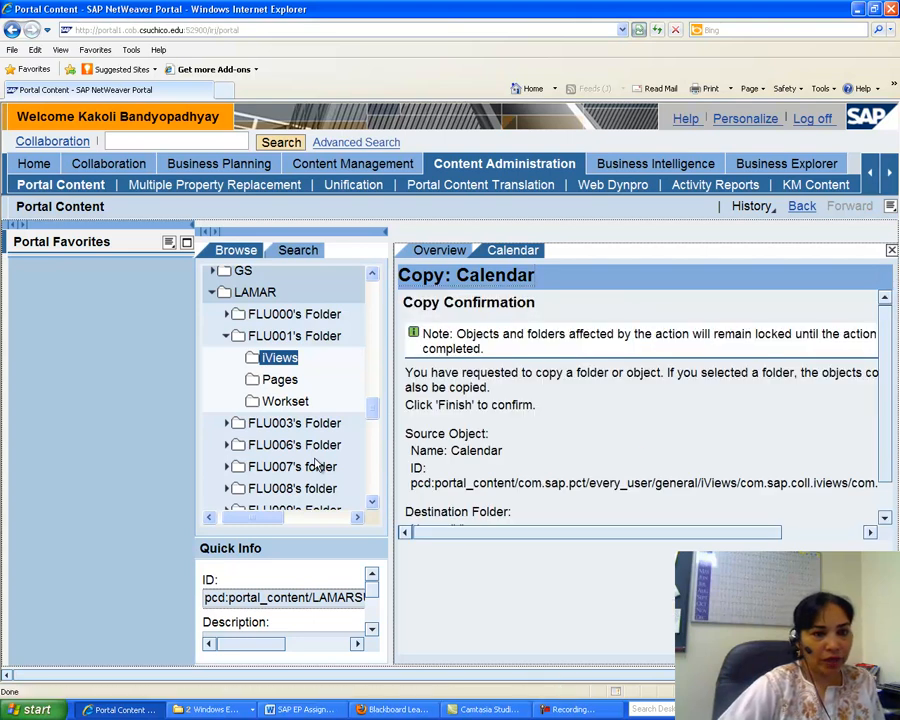
{"action": "left_click", "coordinate": [800, 590]}
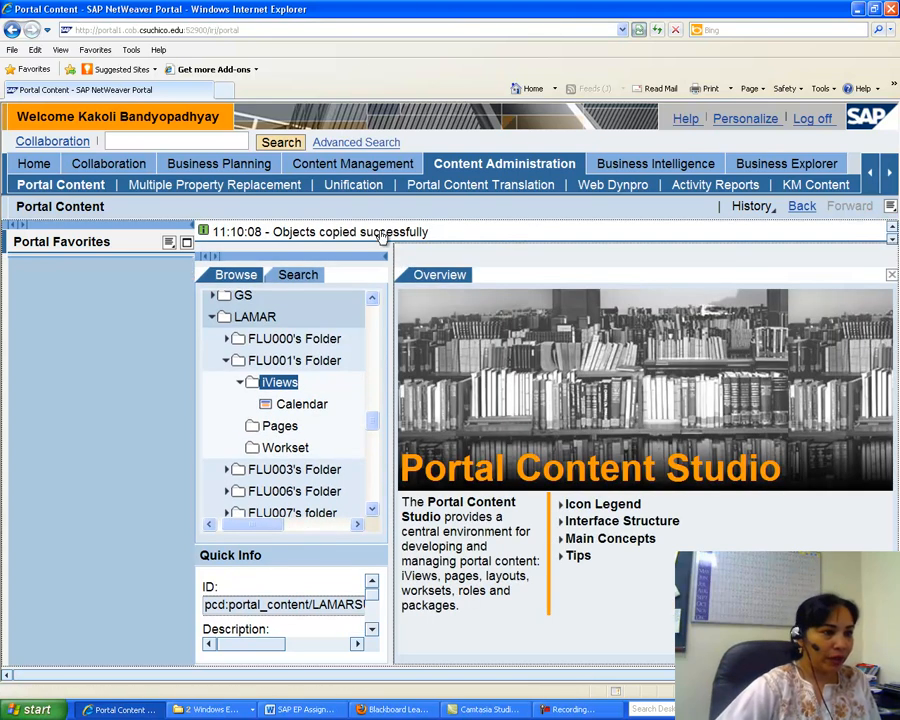
Open Portal Content › 2005 Examples › URL iViews and preview the Escape Game iView.
{"action": "scroll", "coordinate": [372, 424], "scroll_direction": "up", "scroll_amount": 6}
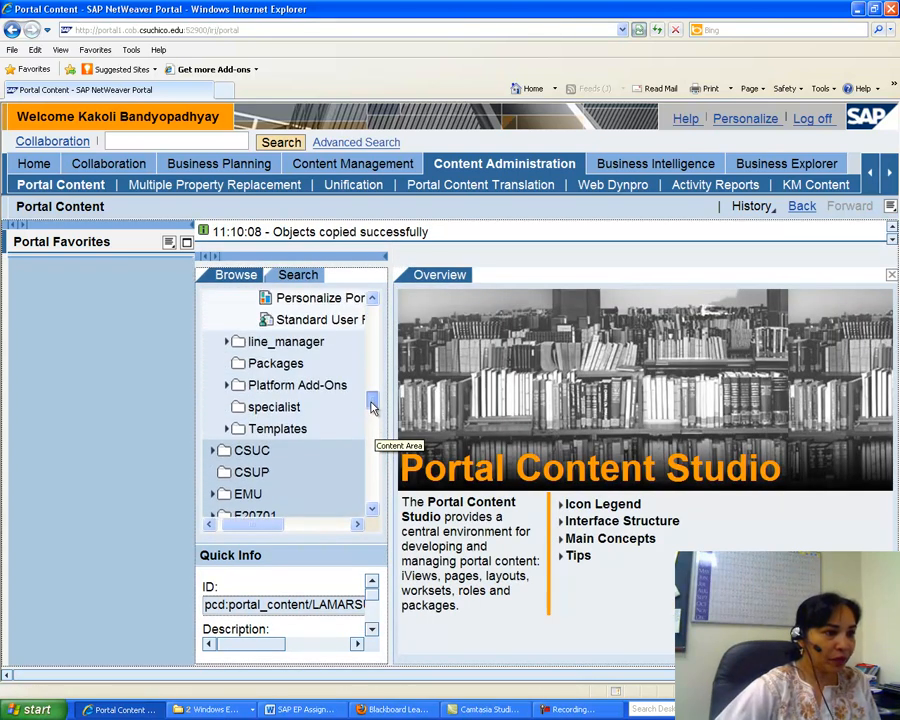
{"action": "left_click_drag", "start_coordinate": [372, 395], "coordinate": [364, 344]}
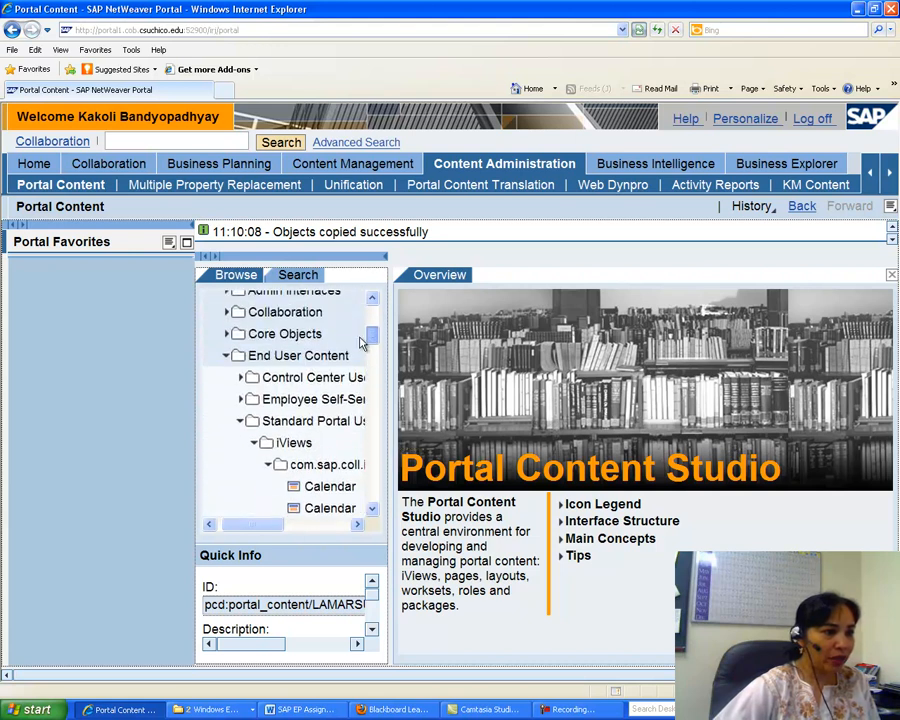
{"action": "left_click", "coordinate": [240, 421]}
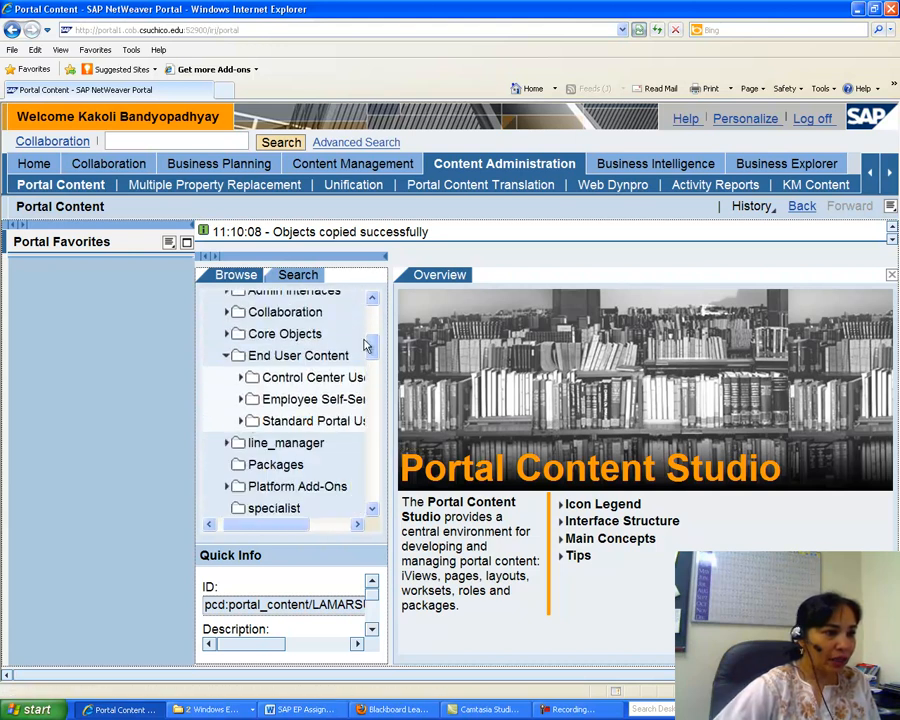
{"action": "left_click_drag", "start_coordinate": [370, 347], "coordinate": [370, 317]}
{"action": "left_click", "coordinate": [212, 368]}
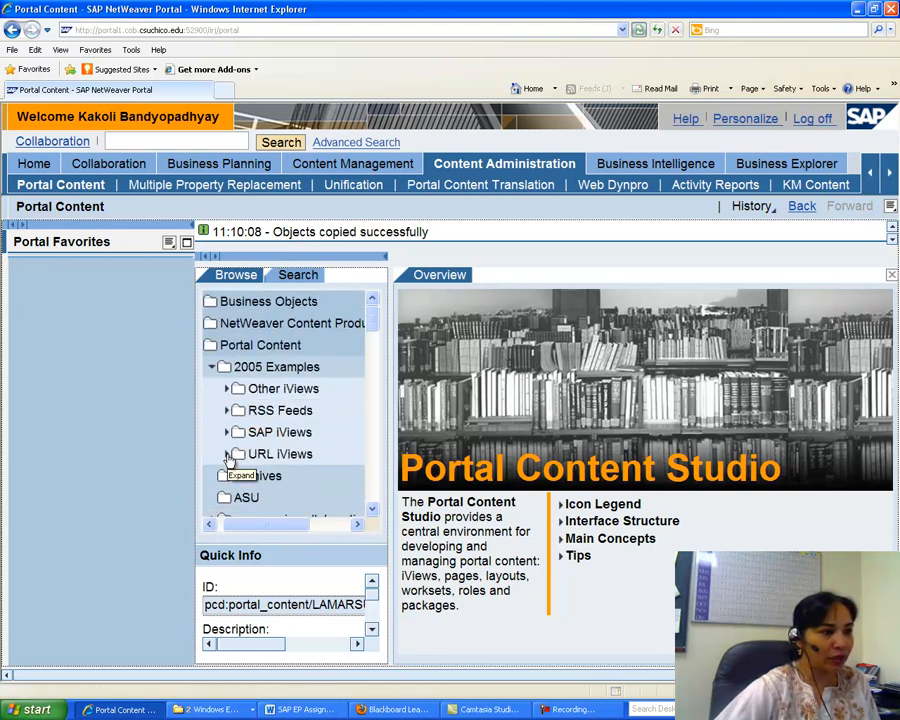
{"action": "left_click", "coordinate": [228, 454]}
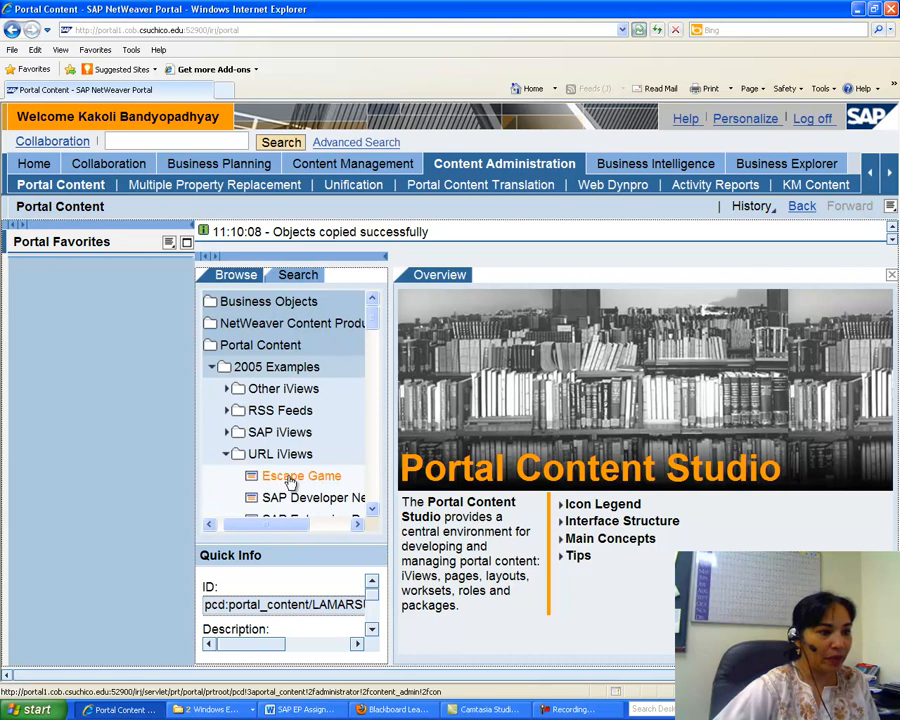
{"action": "right_click", "coordinate": [295, 480]}
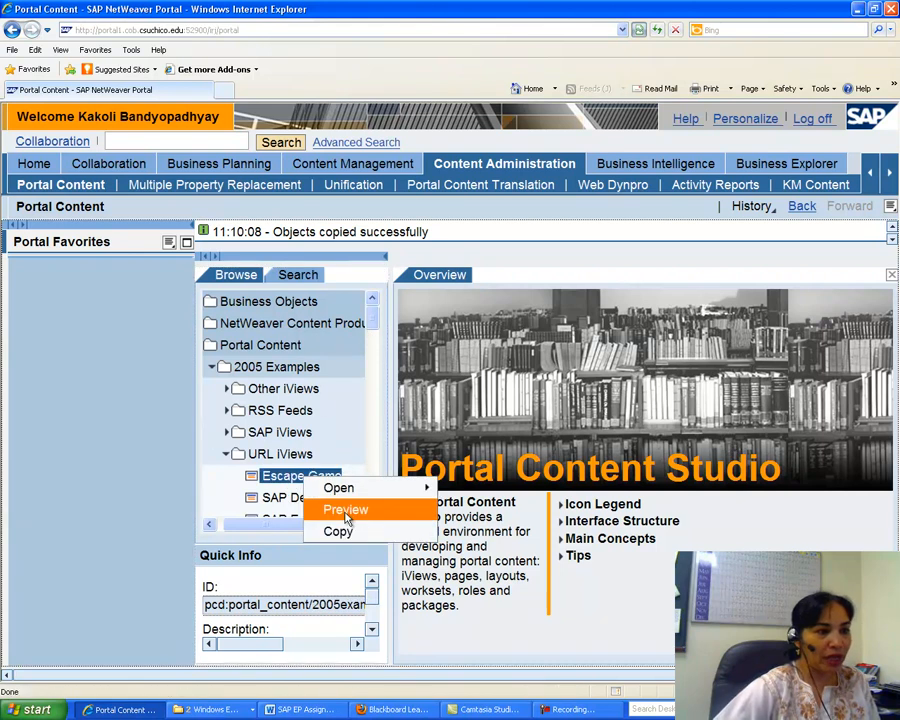
{"action": "left_click", "coordinate": [336, 509]}
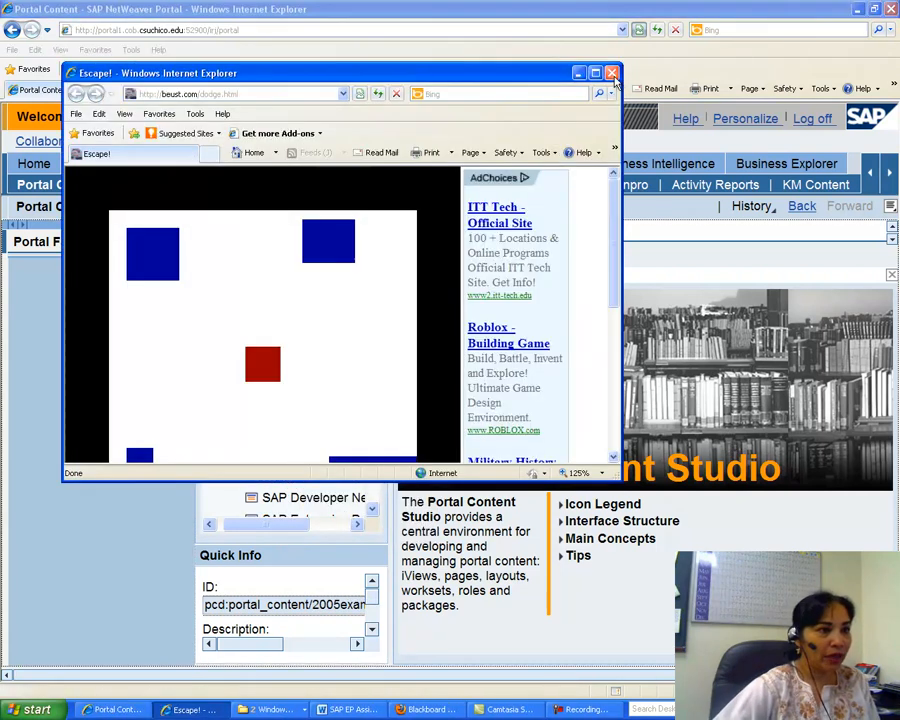
{"action": "left_click", "coordinate": [612, 73]}
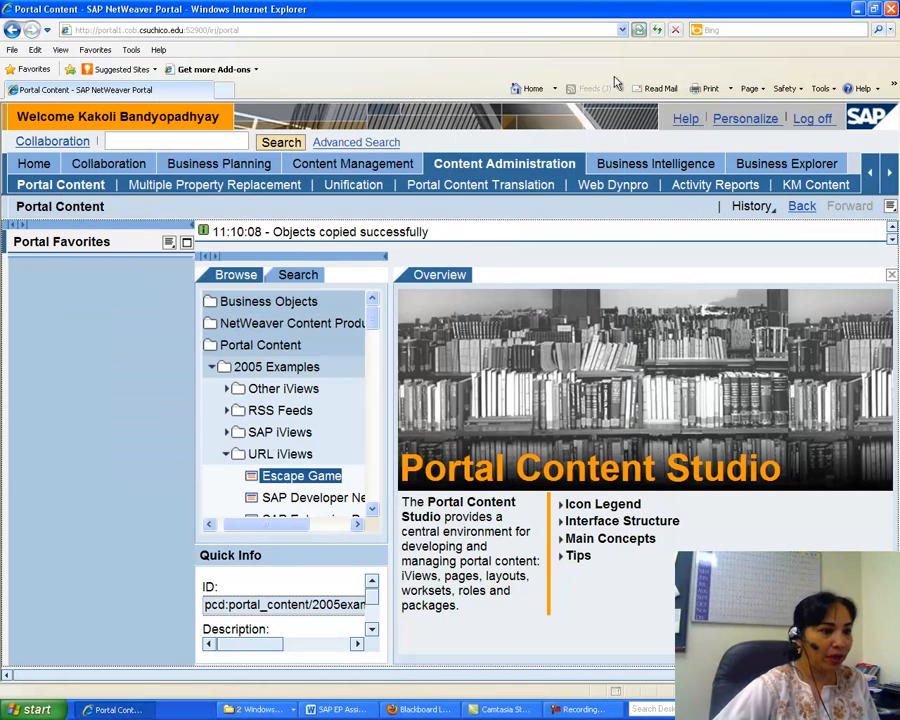
Copy the Escape Game iView and paste it into the iViews folder of FLU001's Folder, finishing the copy.
{"action": "right_click", "coordinate": [293, 484]}
{"action": "left_click", "coordinate": [330, 530]}
{"action": "left_click_drag", "start_coordinate": [378, 325], "coordinate": [368, 410]}
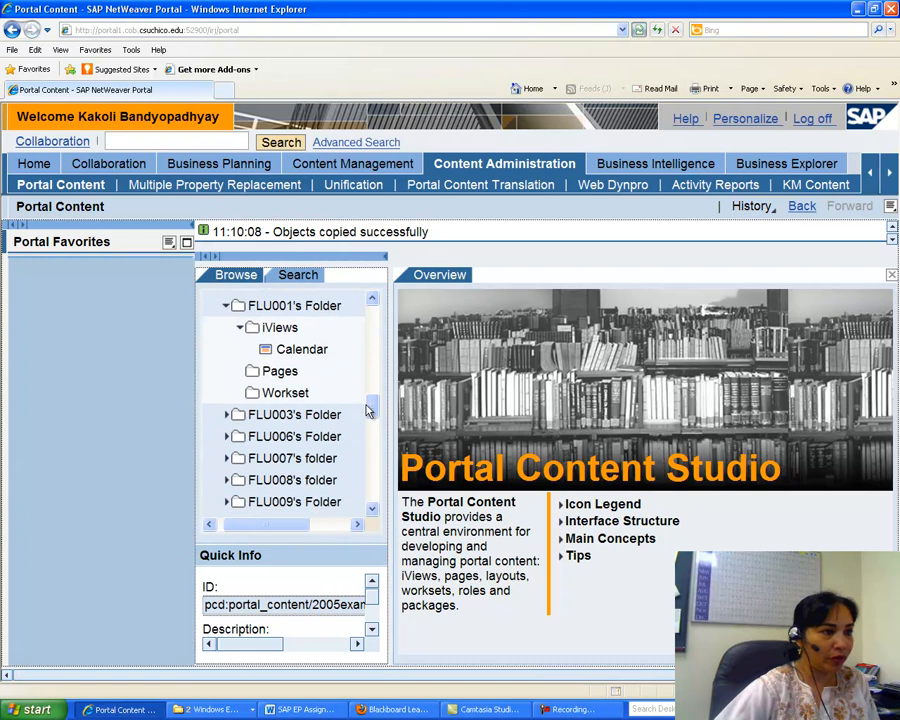
{"action": "right_click", "coordinate": [280, 328]}
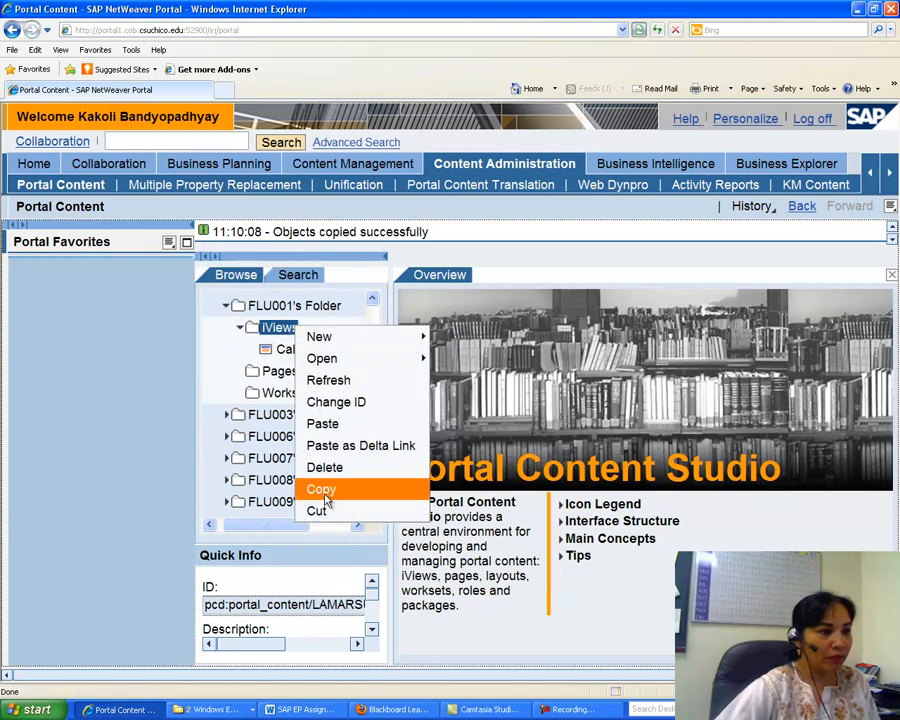
{"action": "left_click", "coordinate": [322, 423]}
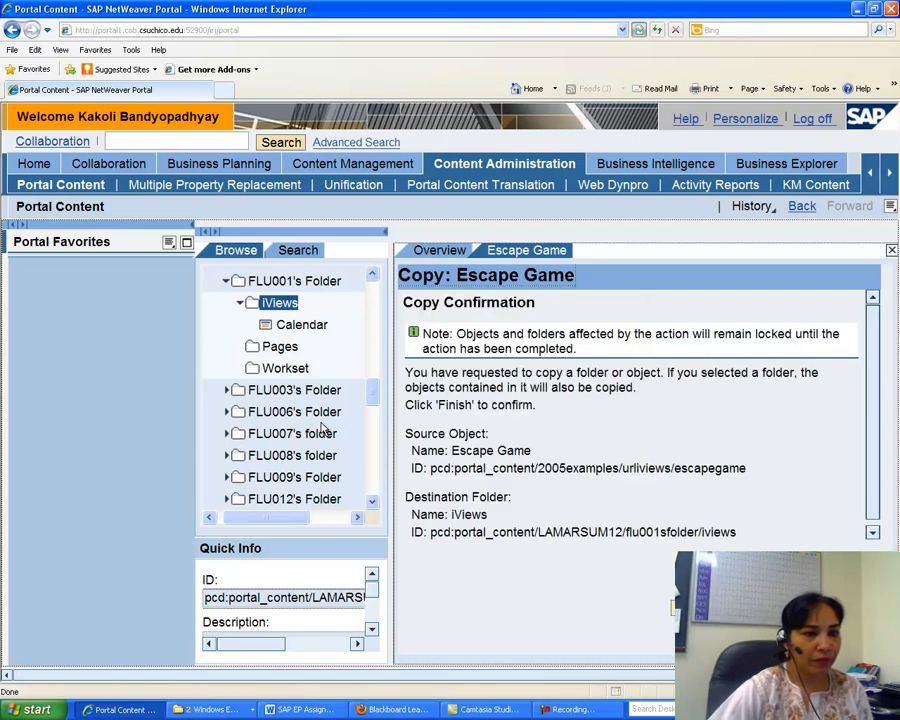
{"action": "left_click", "coordinate": [698, 607]}
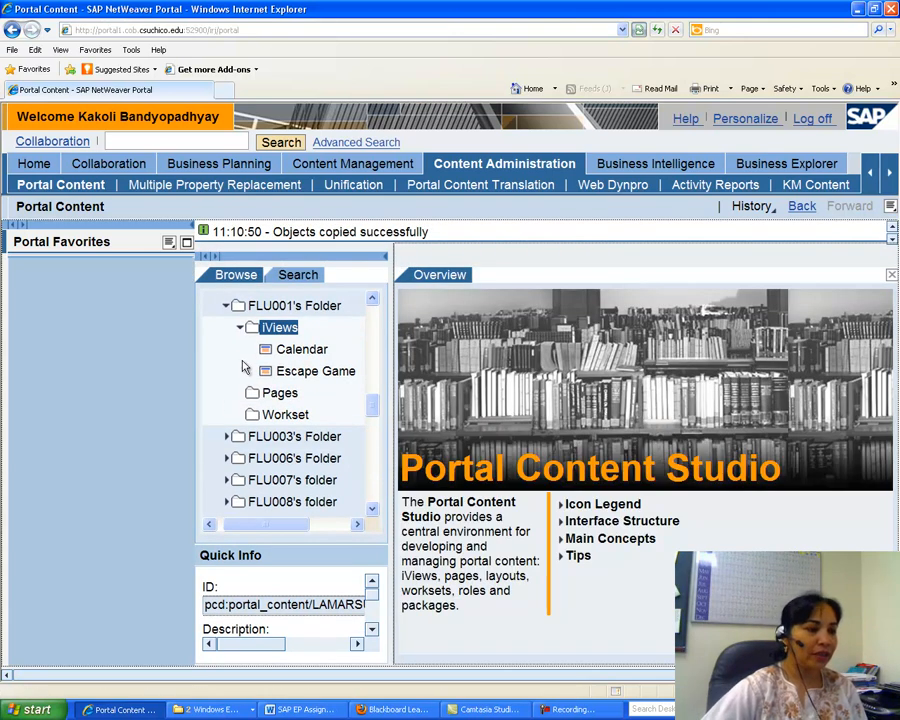
Switch to the assignment document and read the instructions for creating the LU COB Website iView.
{"action": "left_click", "coordinate": [305, 712]}
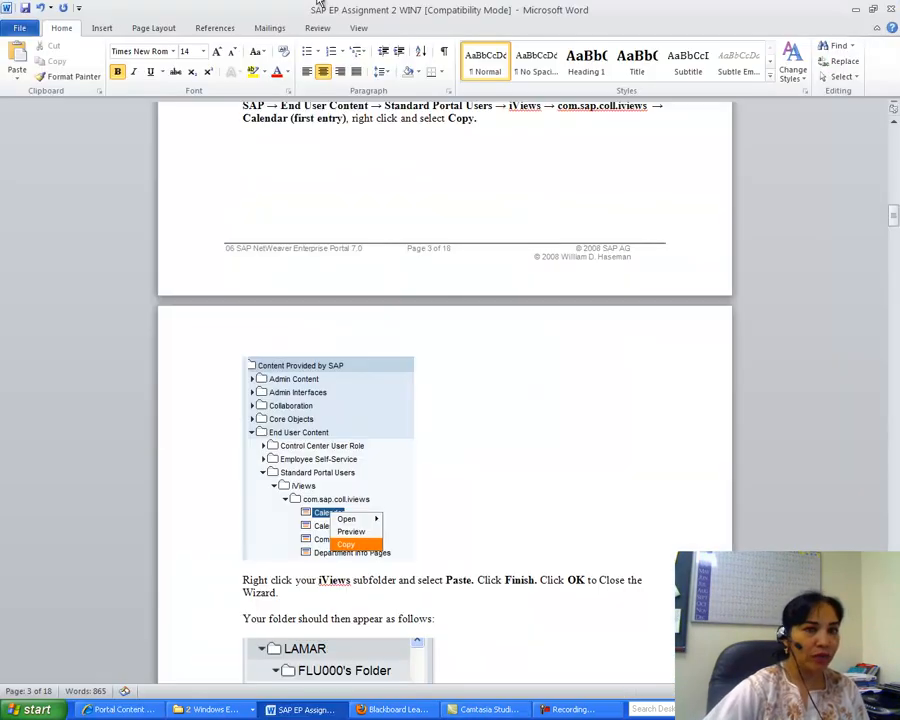
{"action": "left_click_drag", "start_coordinate": [893, 222], "coordinate": [895, 315]}
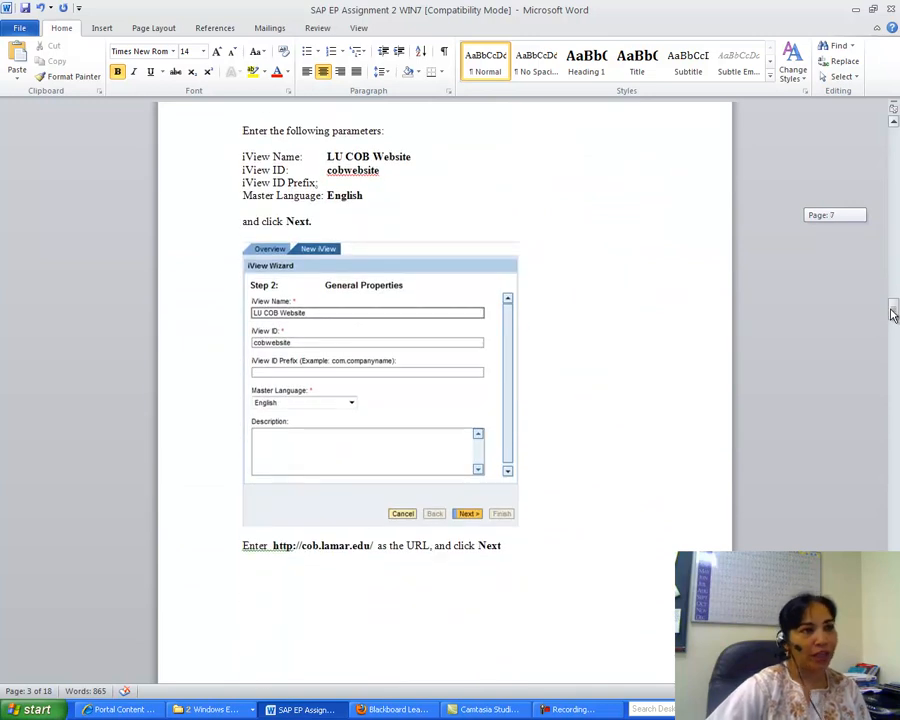
{"action": "left_click_drag", "start_coordinate": [895, 315], "coordinate": [894, 314]}
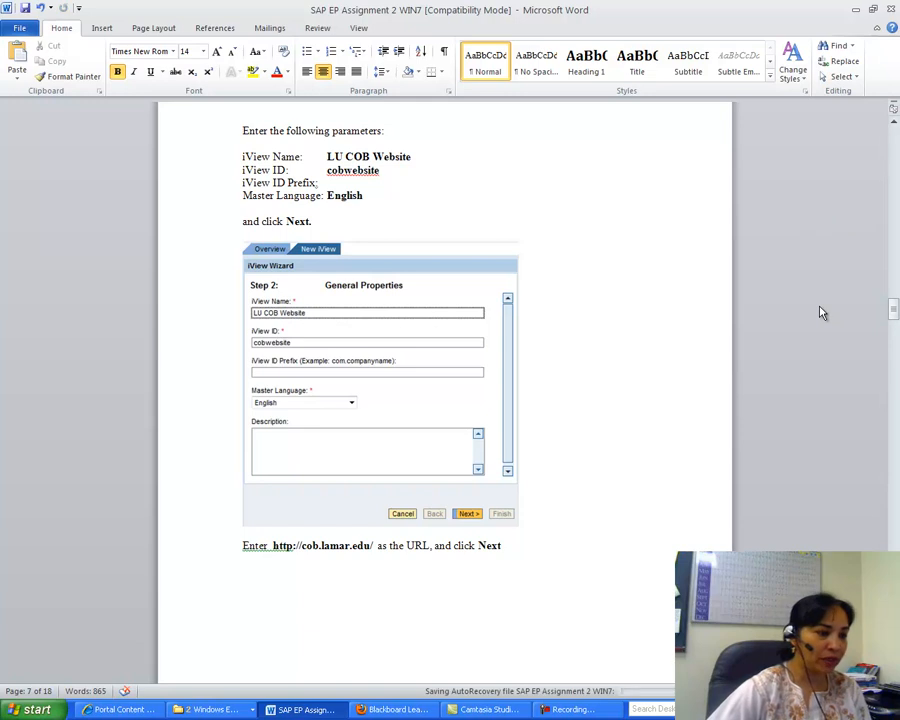
Return to the portal and start a new iView in FLU001's iViews folder based on the URL iView template.
{"action": "left_click", "coordinate": [128, 712]}
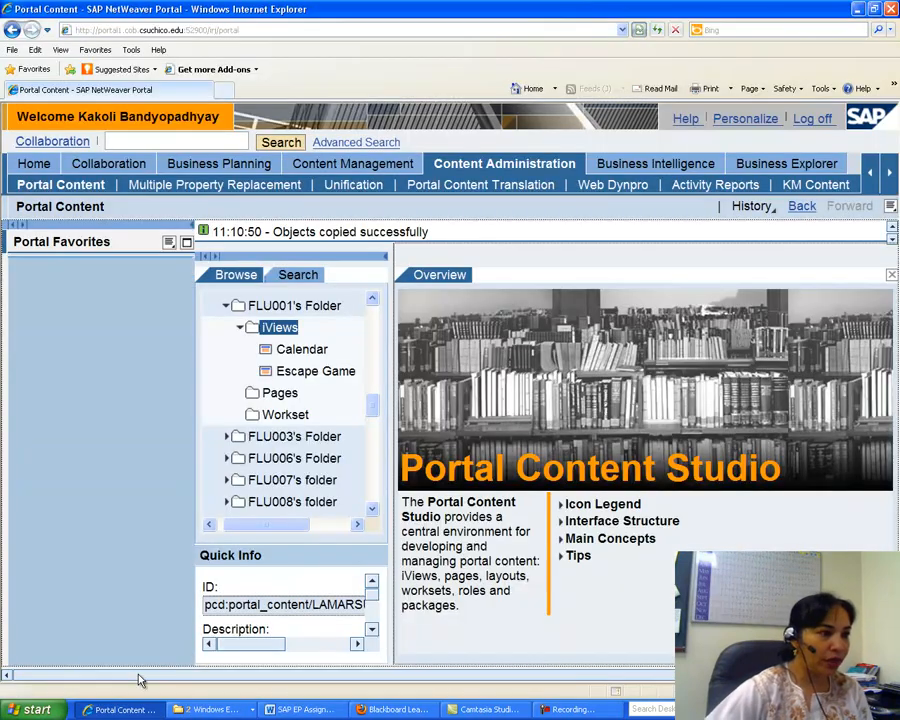
{"action": "left_click", "coordinate": [277, 329]}
{"action": "right_click", "coordinate": [277, 330]}
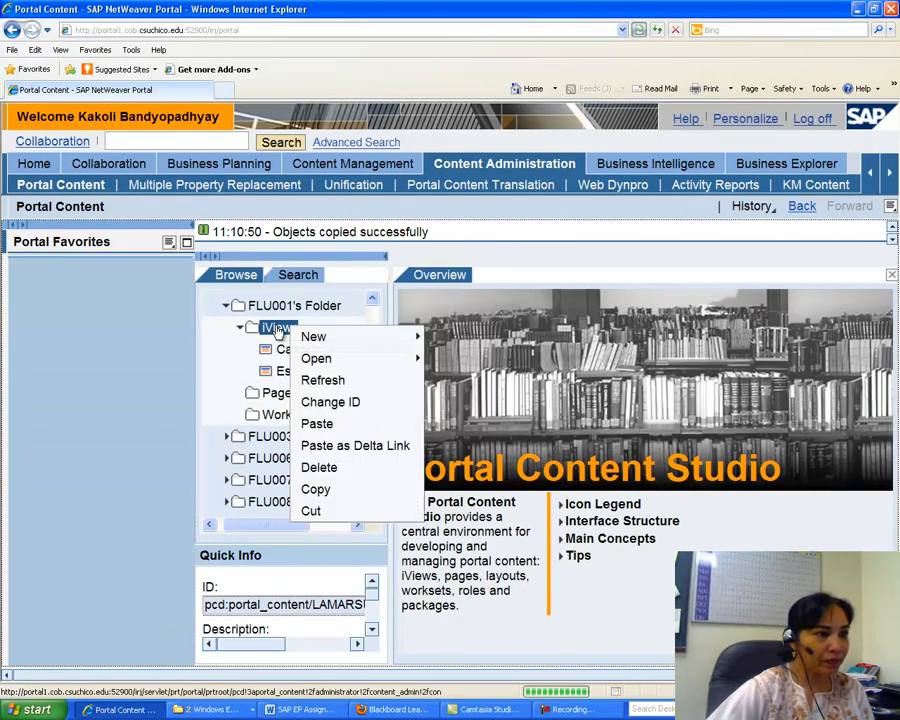
{"action": "mouse_move", "coordinate": [358, 338]}
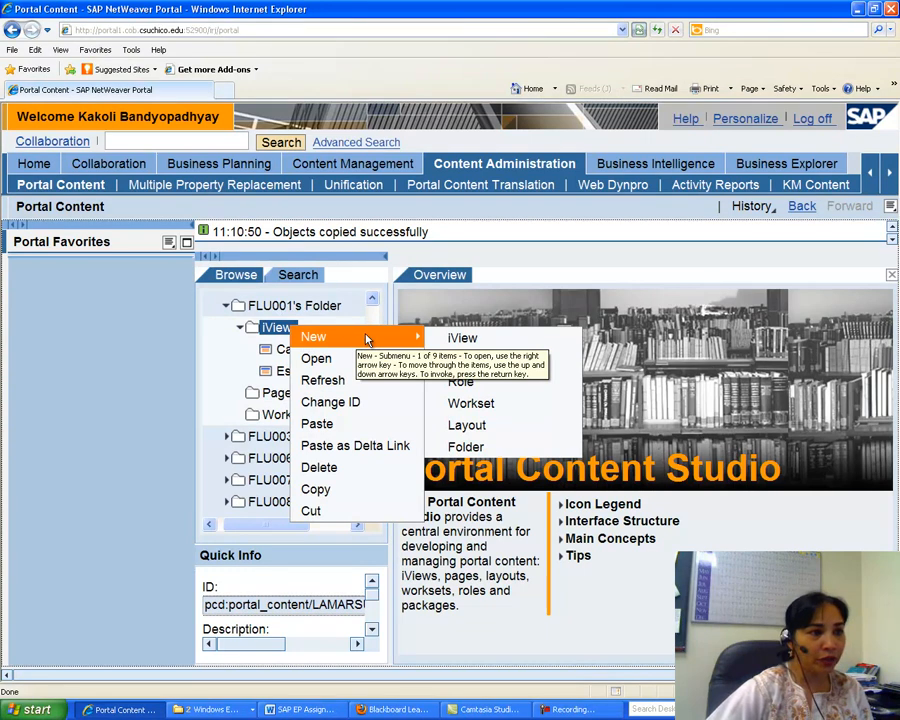
{"action": "left_click", "coordinate": [460, 342]}
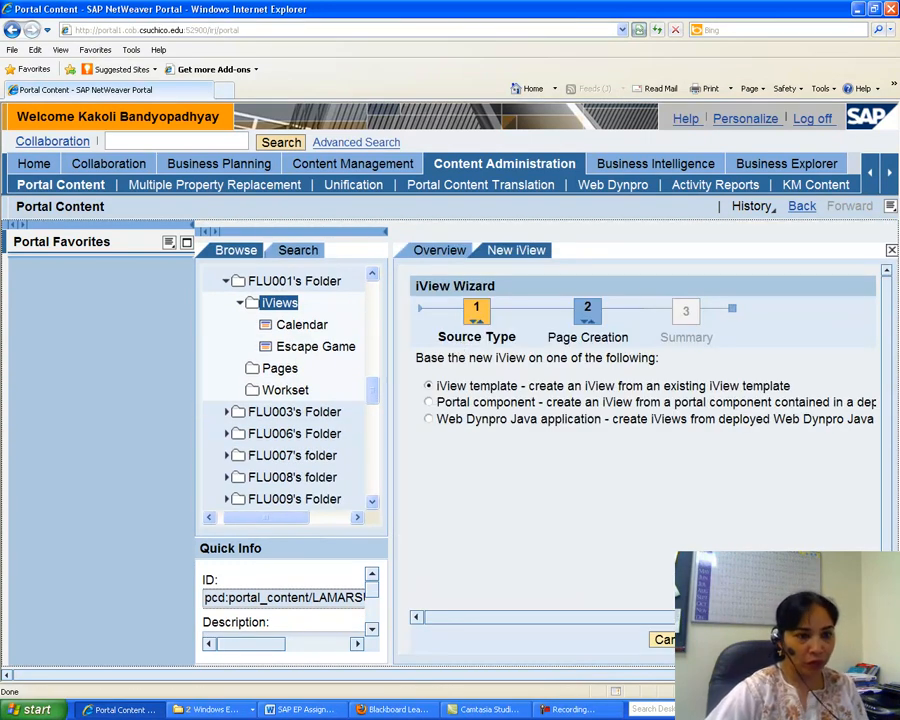
{"action": "left_click", "coordinate": [785, 640]}
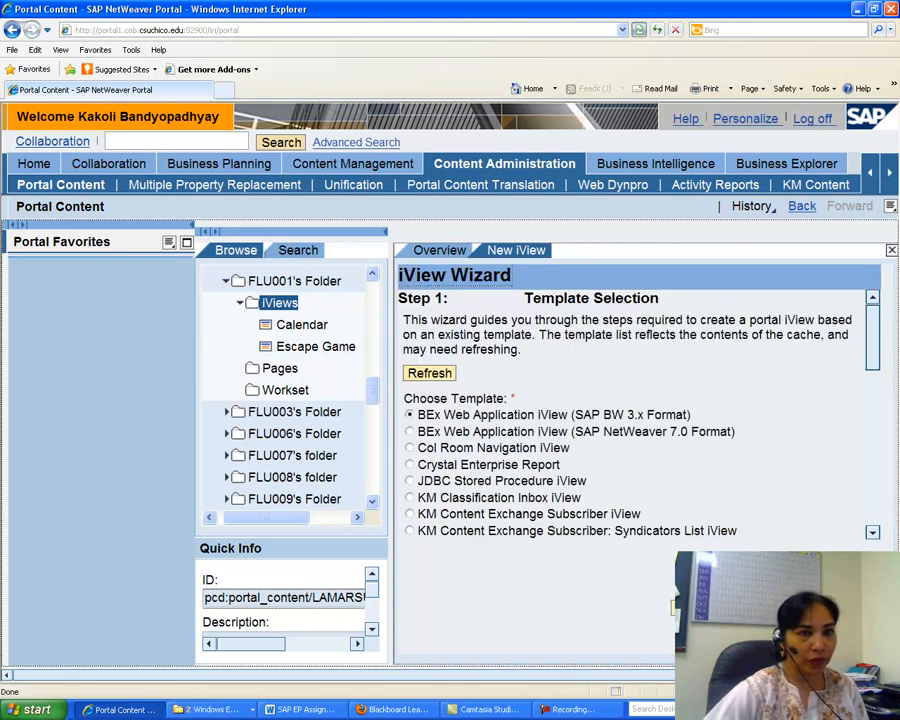
{"action": "left_click_drag", "start_coordinate": [872, 335], "coordinate": [876, 502]}
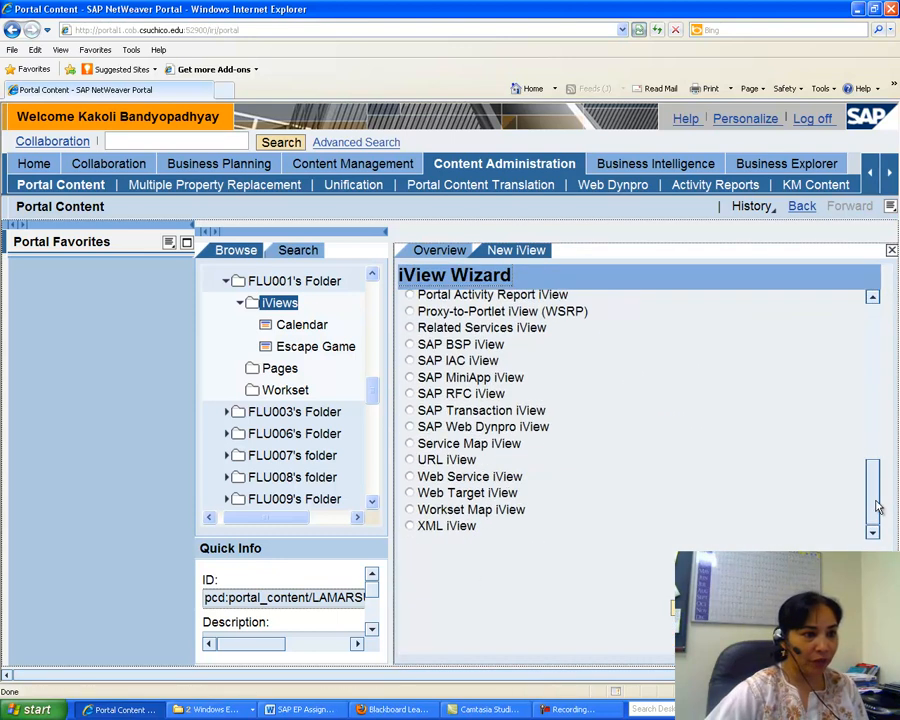
{"action": "left_click", "coordinate": [411, 460]}
{"action": "left_click", "coordinate": [785, 640]}
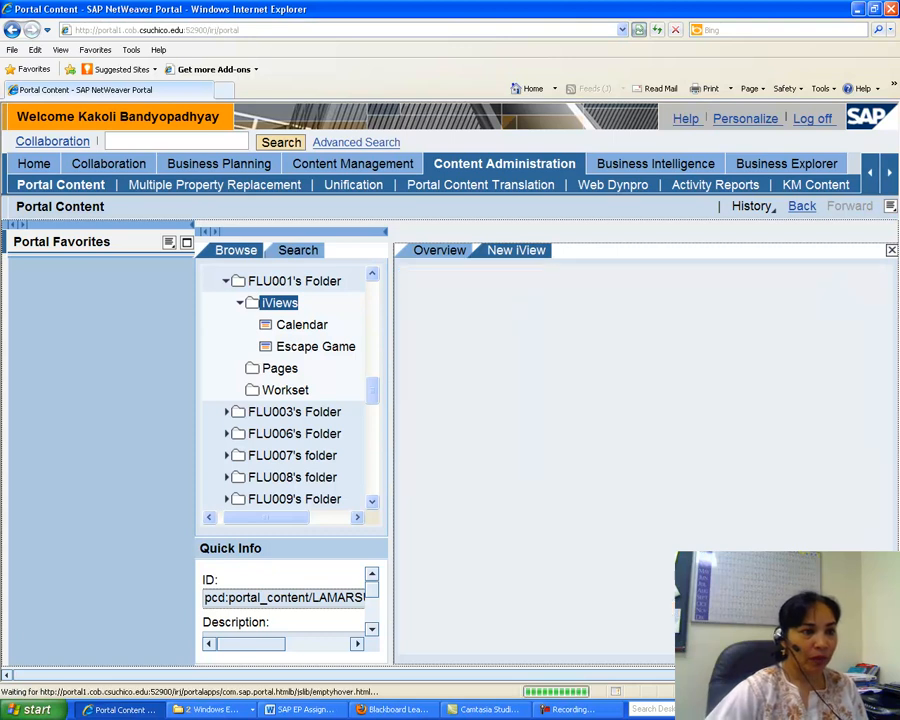
Name the new iView LU COB Website with iView ID cobwebsite and continue the wizard.
{"action": "left_click", "coordinate": [420, 342]}
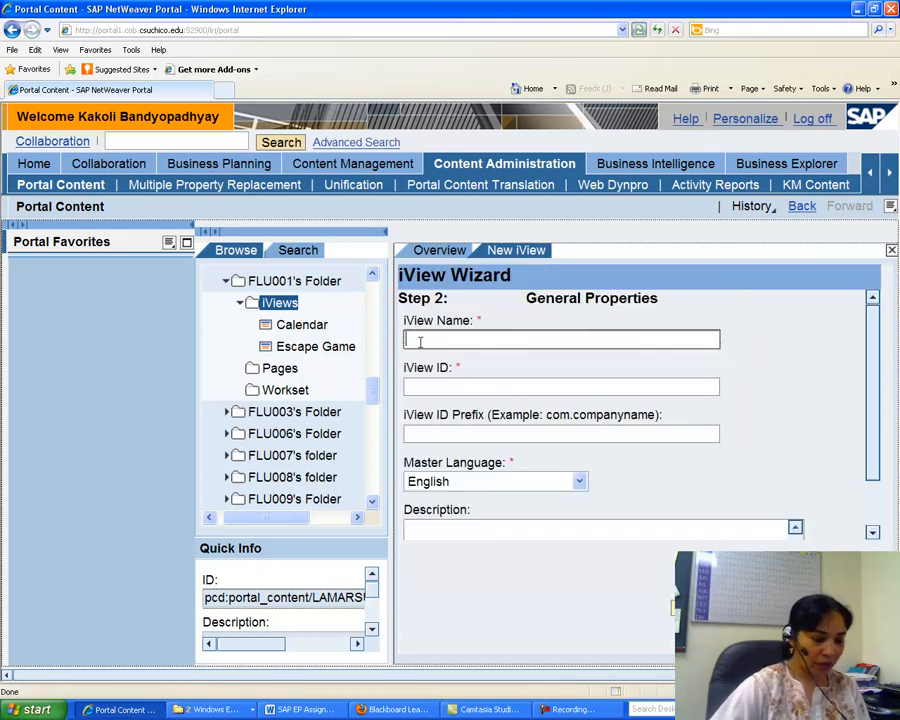
{"action": "type", "text": "LU COB Website"}
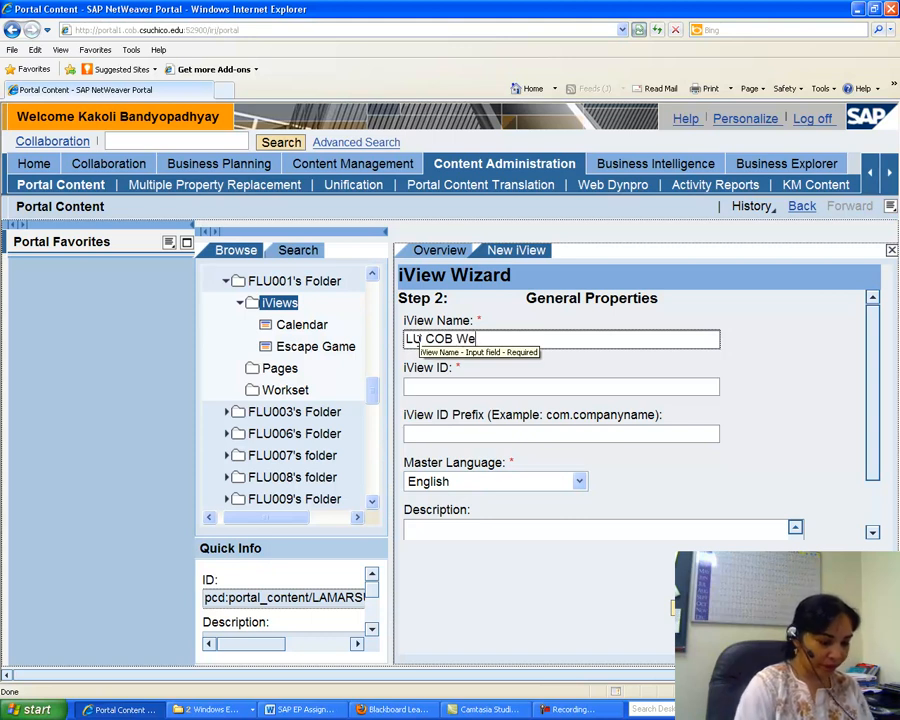
{"action": "left_click", "coordinate": [428, 385]}
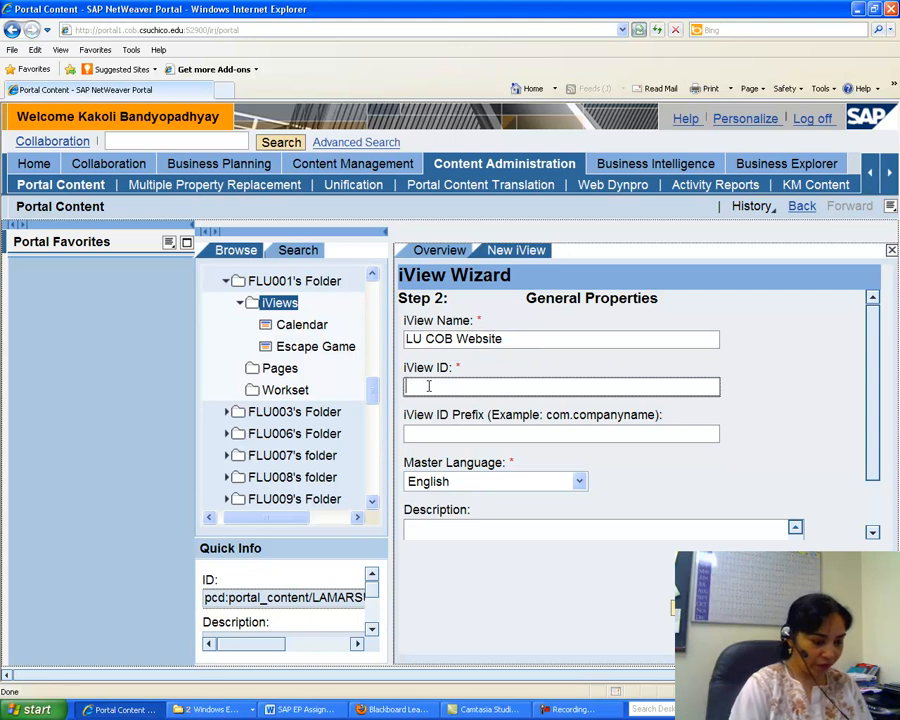
{"action": "type", "text": "cobwebsite"}
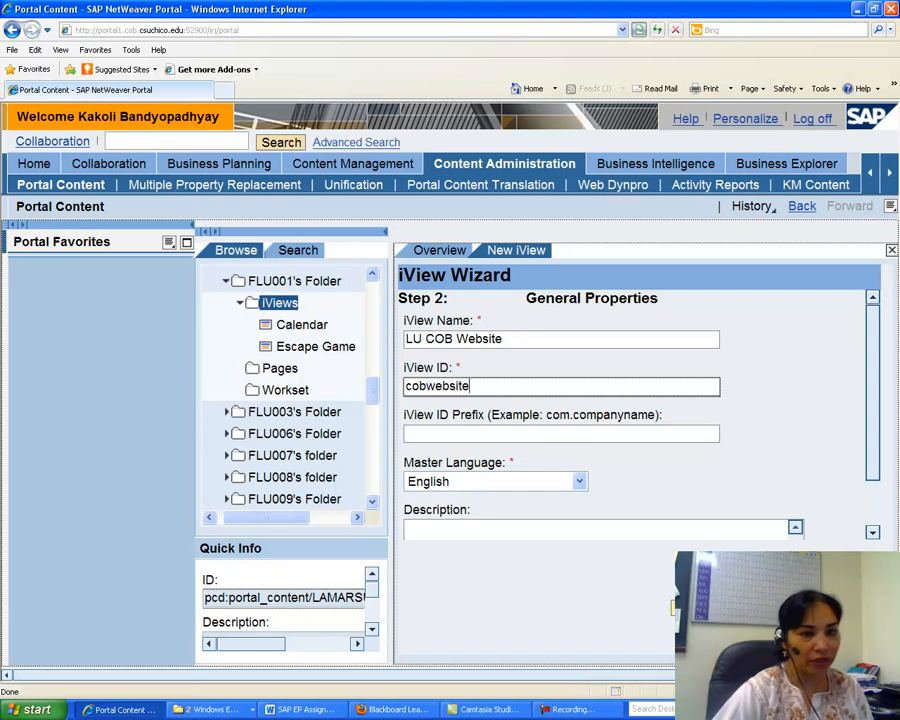
{"action": "left_click", "coordinate": [745, 607]}
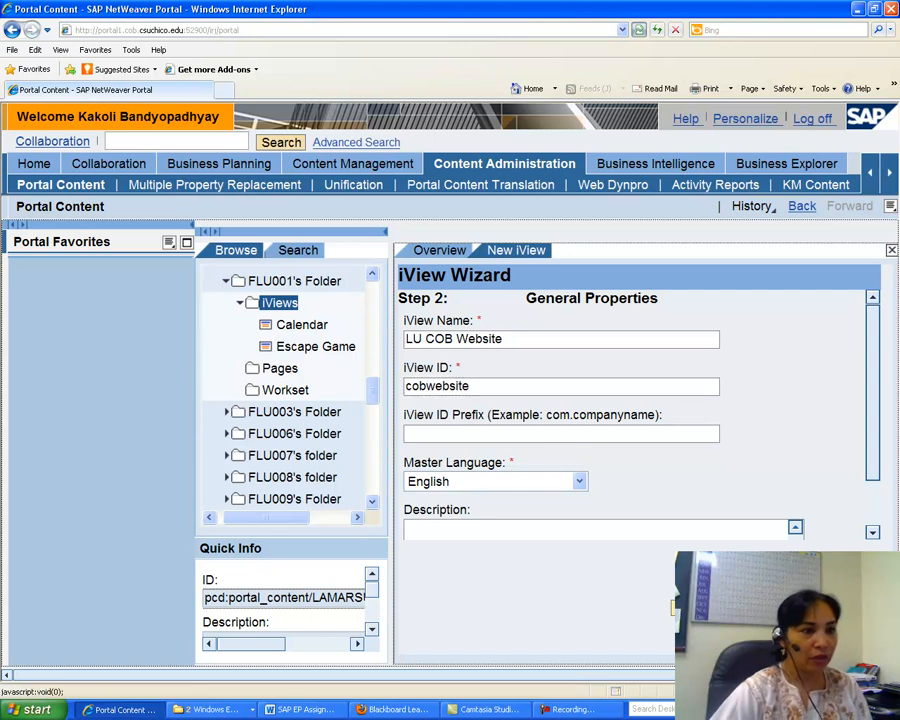
{"action": "left_click", "coordinate": [433, 413]}
{"action": "type", "text": "http"}
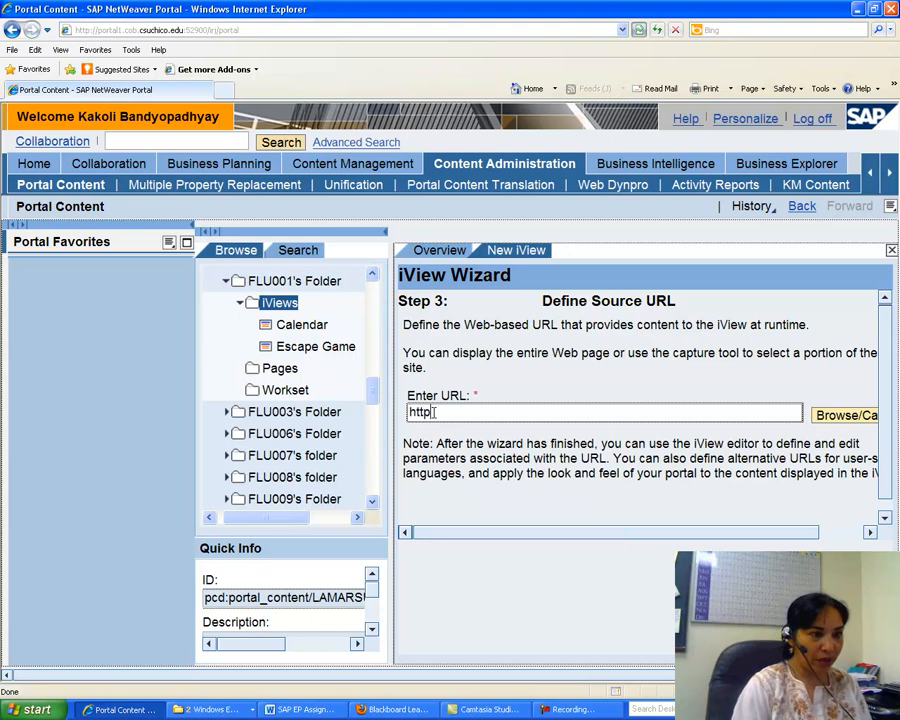
{"action": "type", "text": "://cob.lamar.edu"}
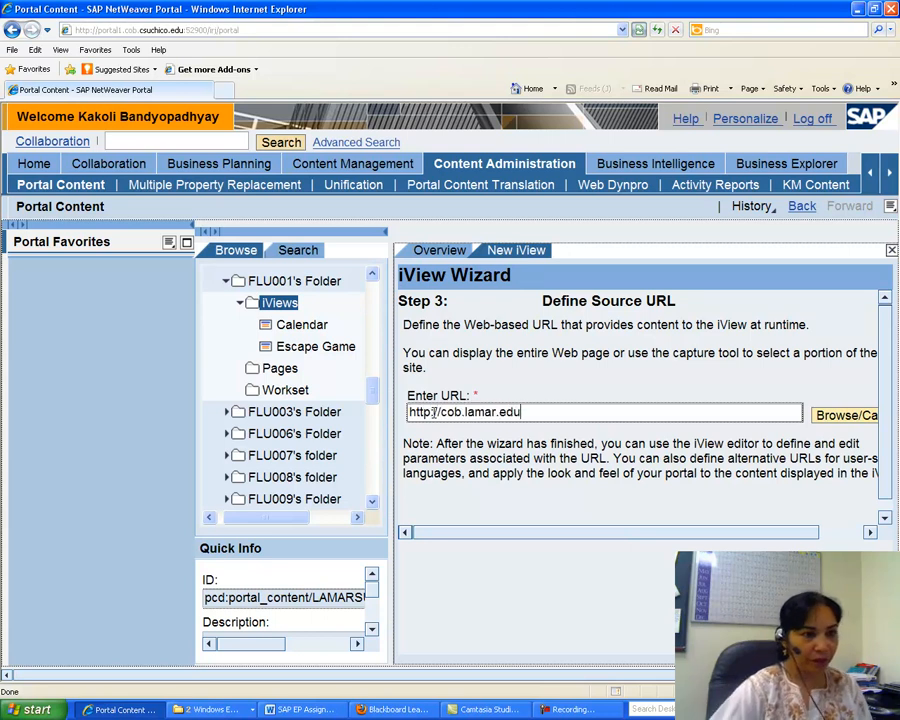
{"action": "left_click", "coordinate": [775, 607]}
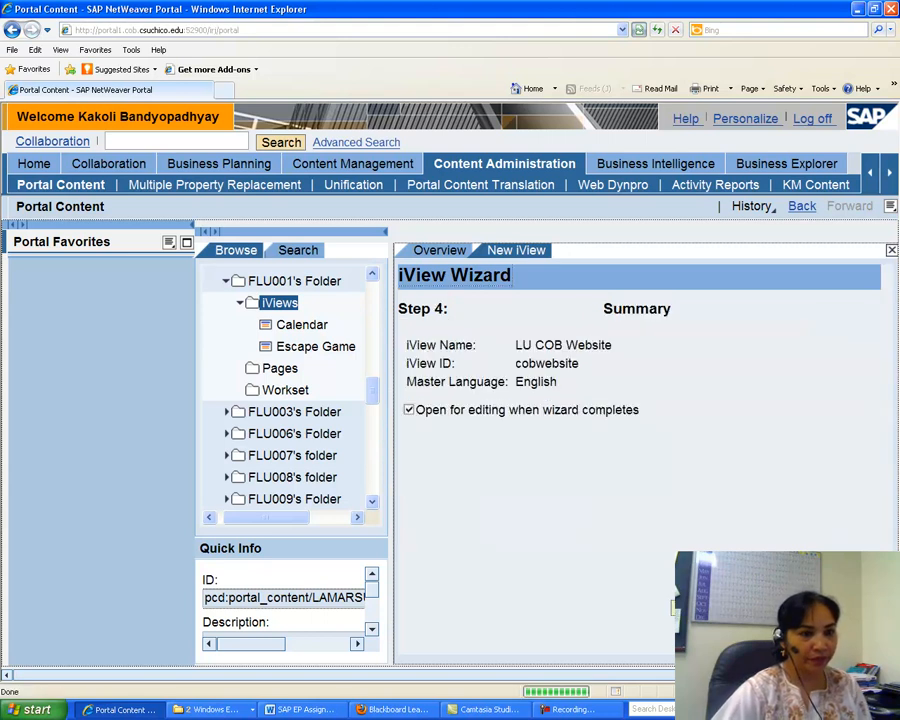
{"action": "left_click", "coordinate": [775, 607]}
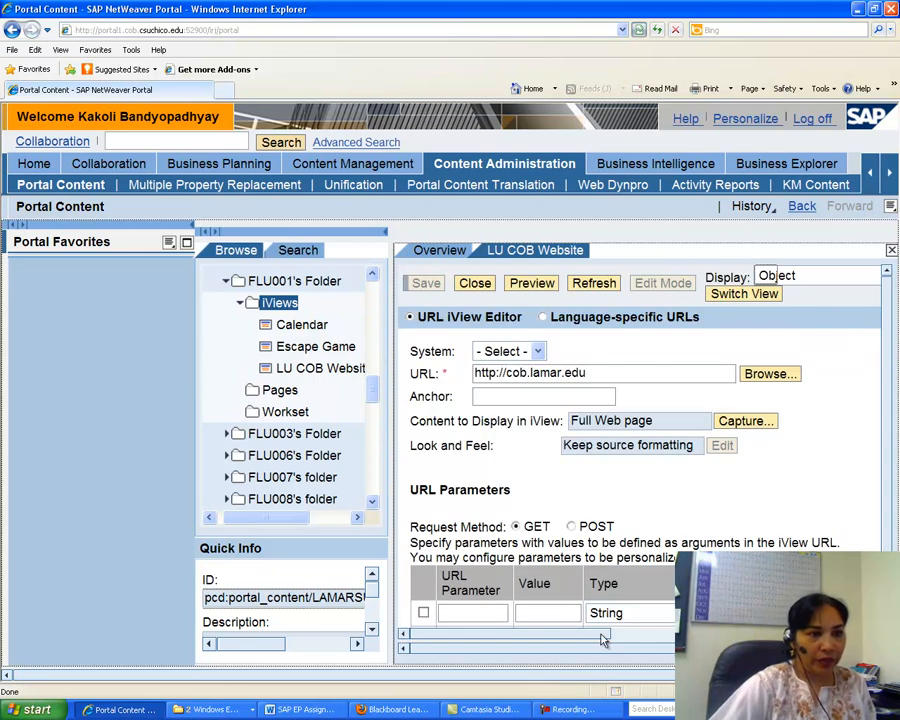
Set the iView's Appearance - Size fixed height to 600 pixels, save it and close the editor.
{"action": "left_click_drag", "start_coordinate": [596, 634], "coordinate": [772, 634]}
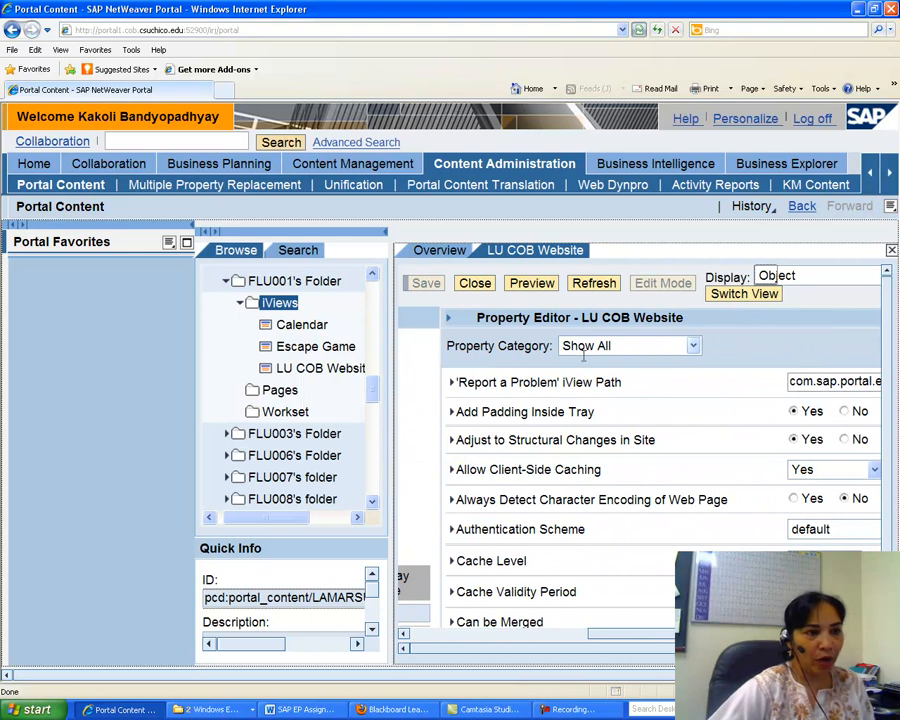
{"action": "left_click", "coordinate": [694, 347]}
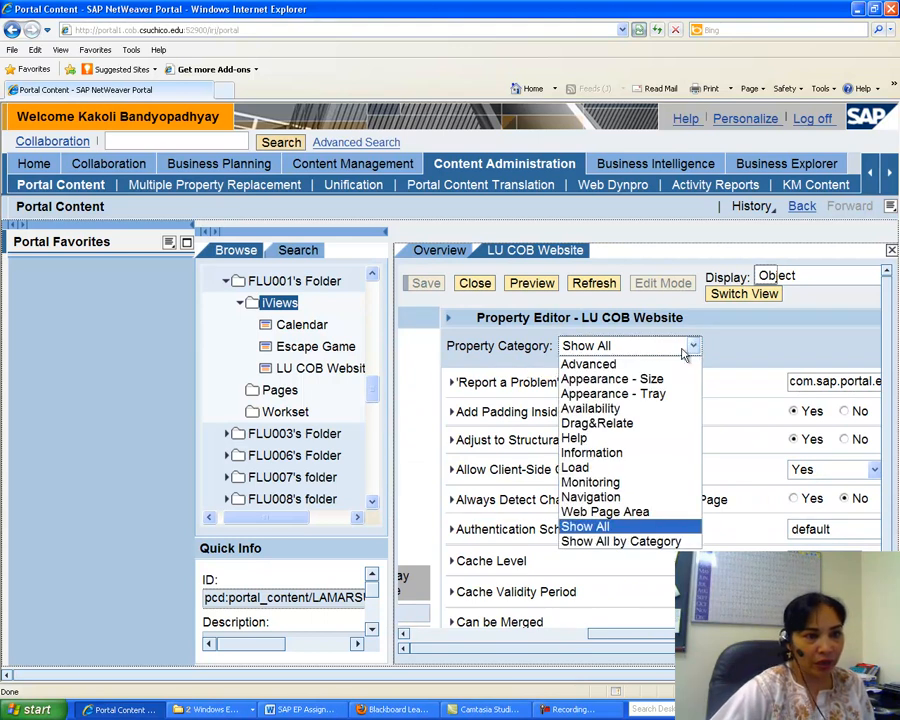
{"action": "left_click", "coordinate": [630, 379]}
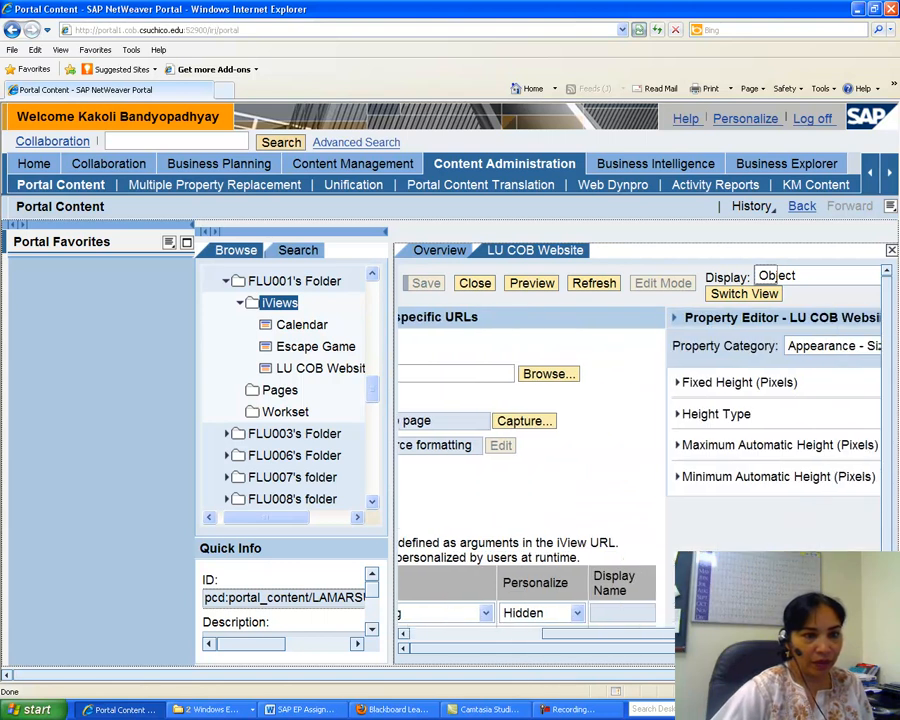
{"action": "double_click", "coordinate": [814, 382]}
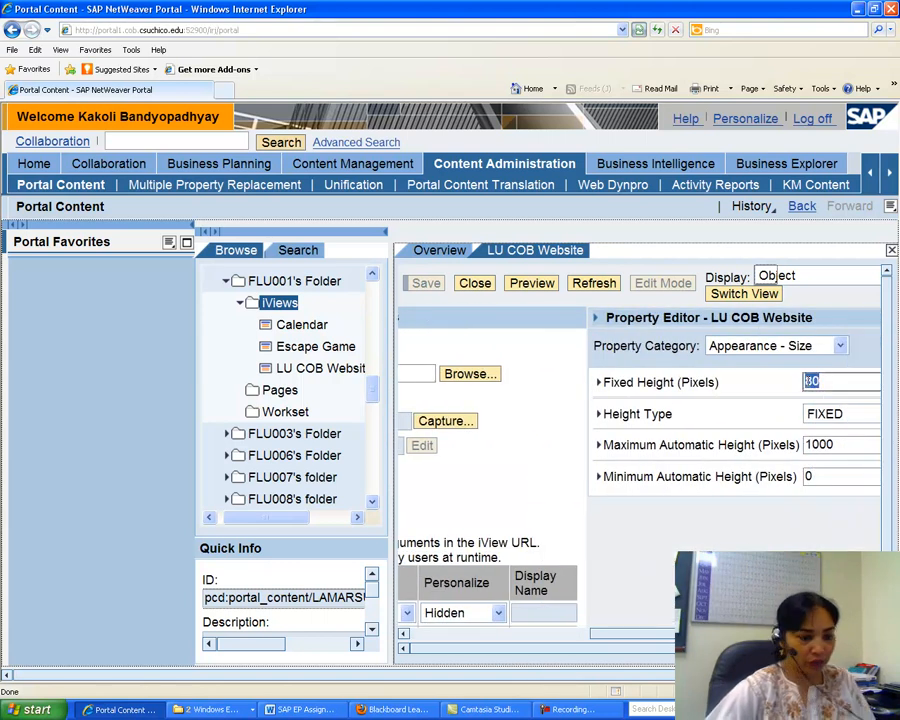
{"action": "type", "text": "600"}
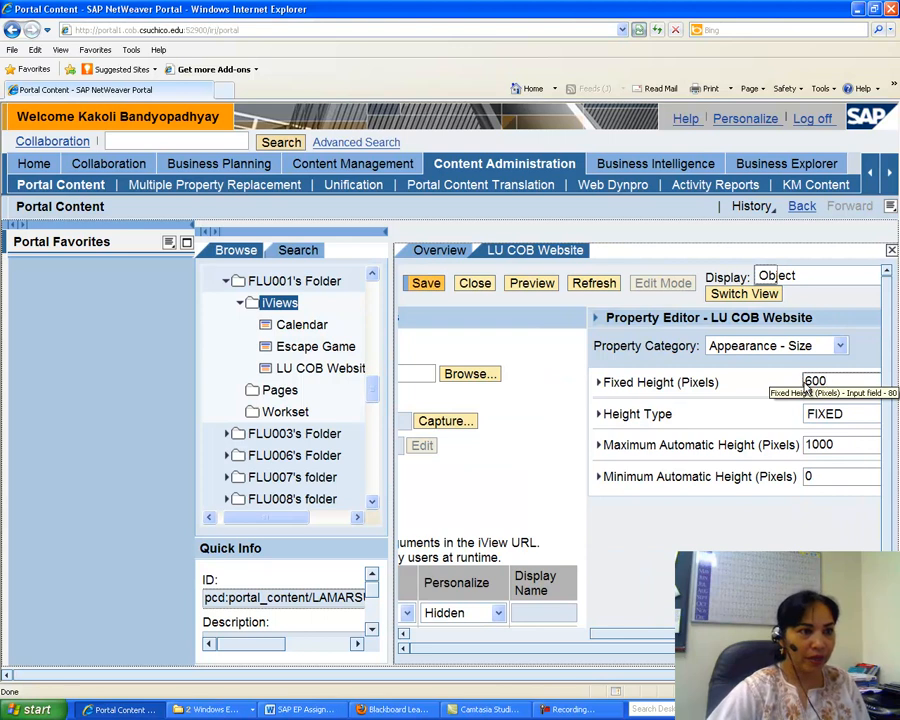
{"action": "left_click", "coordinate": [422, 282]}
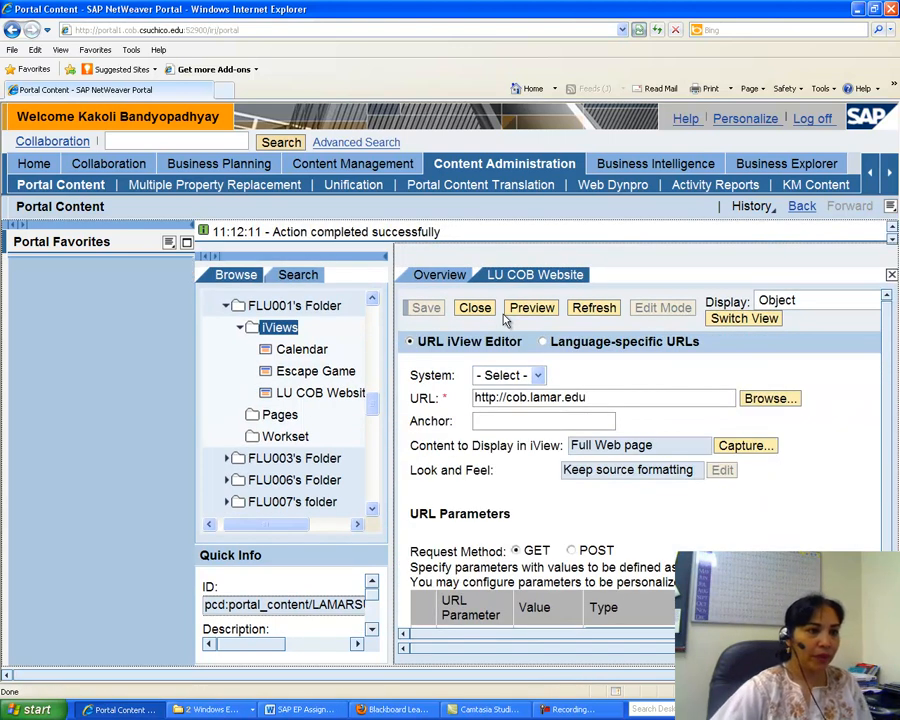
{"action": "left_click", "coordinate": [479, 313]}
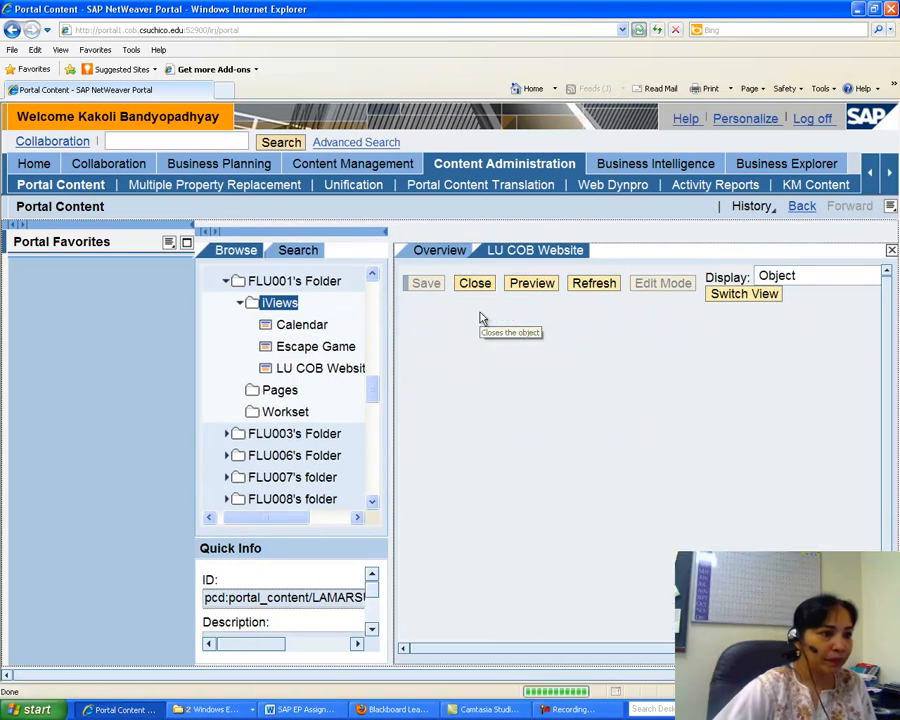
Preview the LU COB Website iView in its own window, then close the preview window.
{"action": "right_click", "coordinate": [328, 370]}
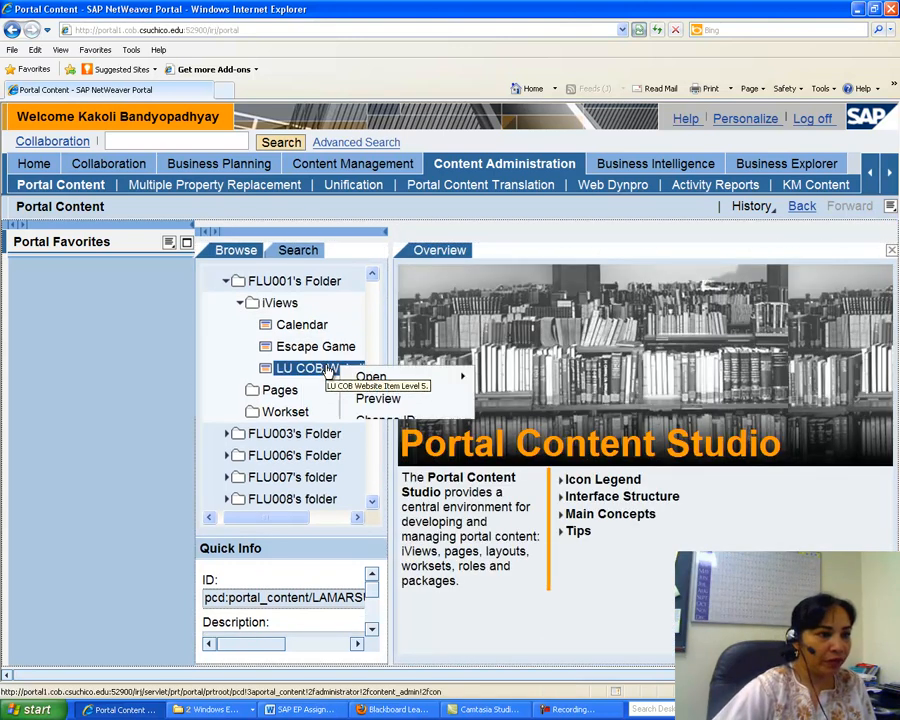
{"action": "left_click", "coordinate": [377, 397]}
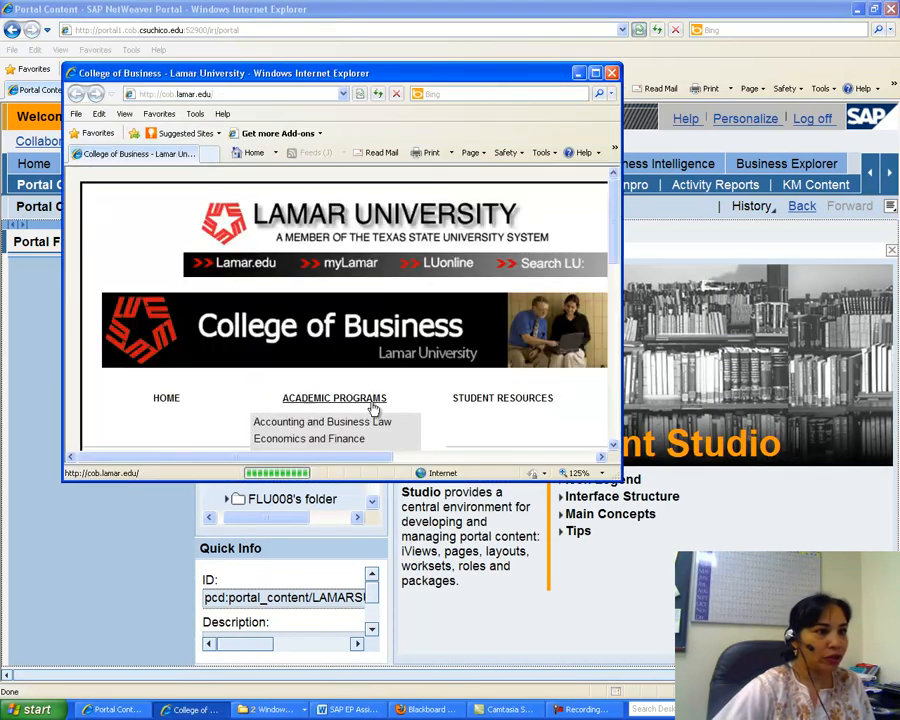
{"action": "left_click", "coordinate": [595, 73]}
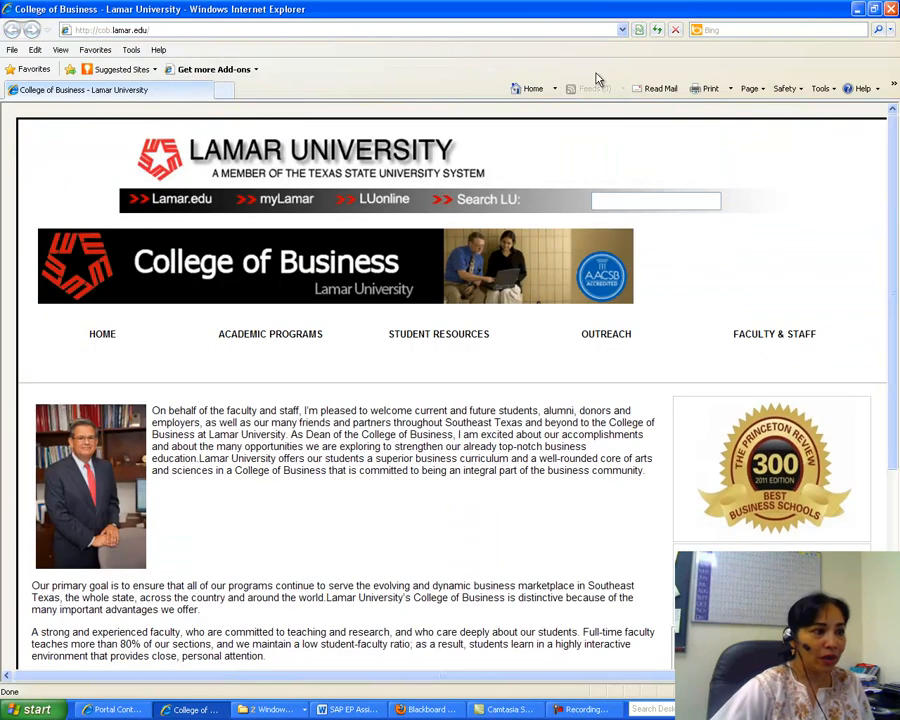
{"action": "left_click", "coordinate": [891, 10]}
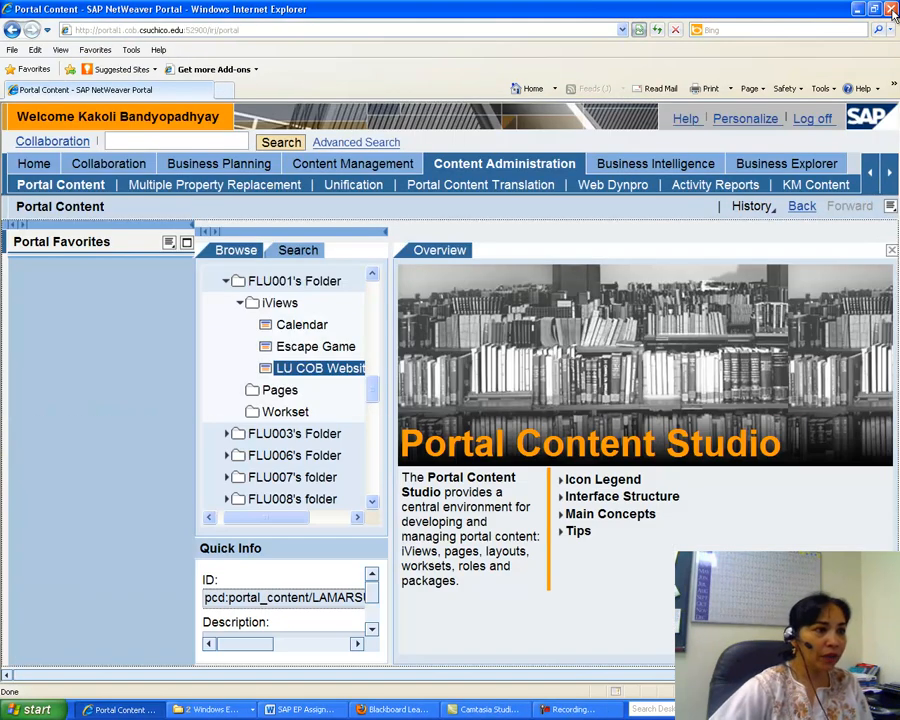
Start another new iView in FLU001's iViews folder using the URL iView template.
{"action": "right_click", "coordinate": [300, 303]}
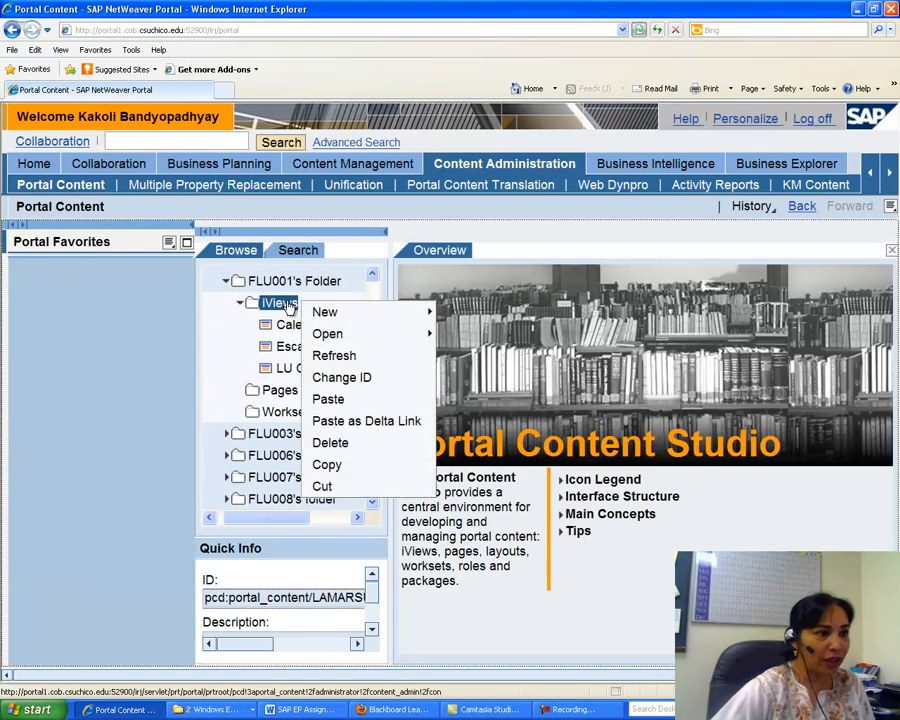
{"action": "mouse_move", "coordinate": [343, 311]}
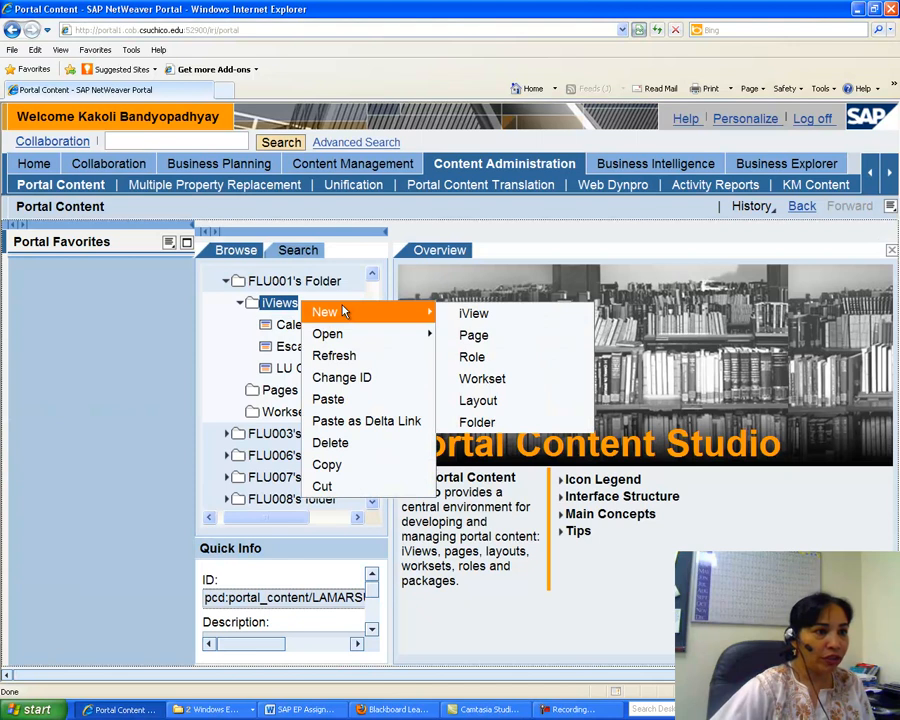
{"action": "left_click", "coordinate": [460, 316]}
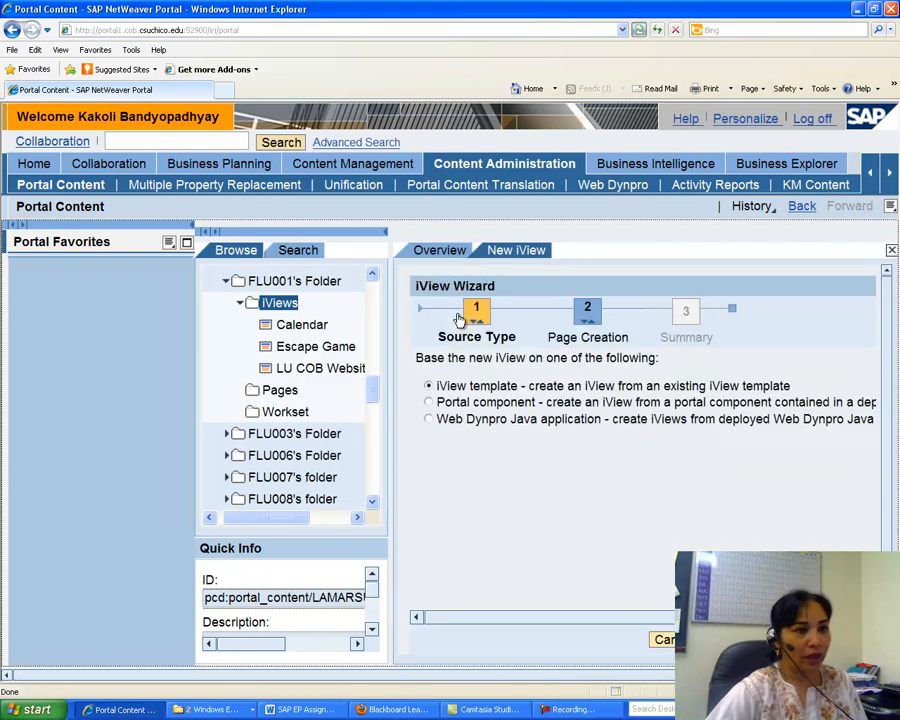
{"action": "left_click", "coordinate": [782, 640]}
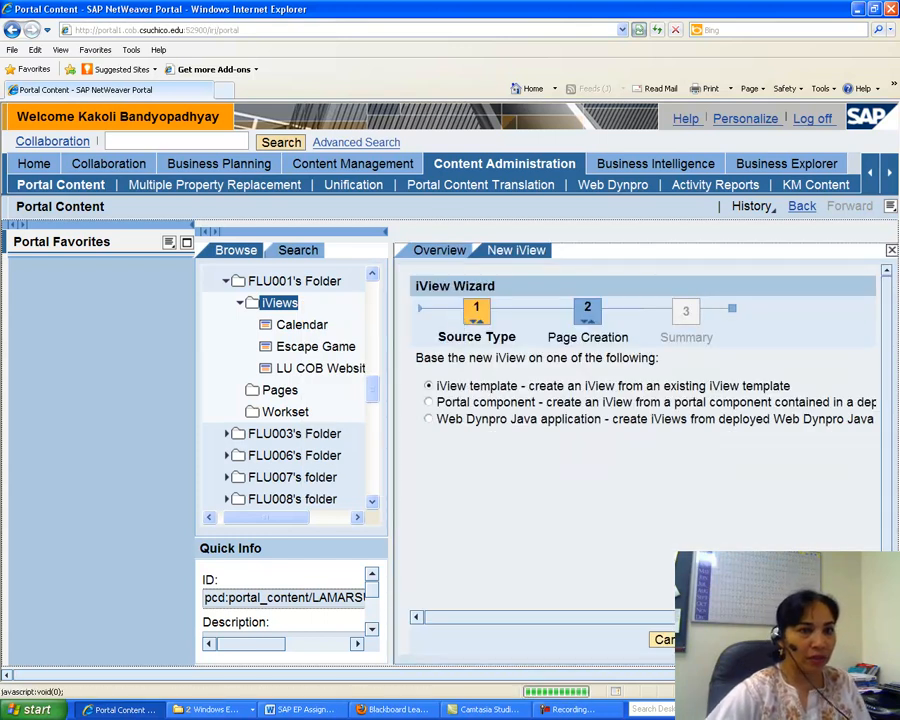
{"action": "left_click_drag", "start_coordinate": [885, 332], "coordinate": [886, 492]}
{"action": "left_click", "coordinate": [409, 459]}
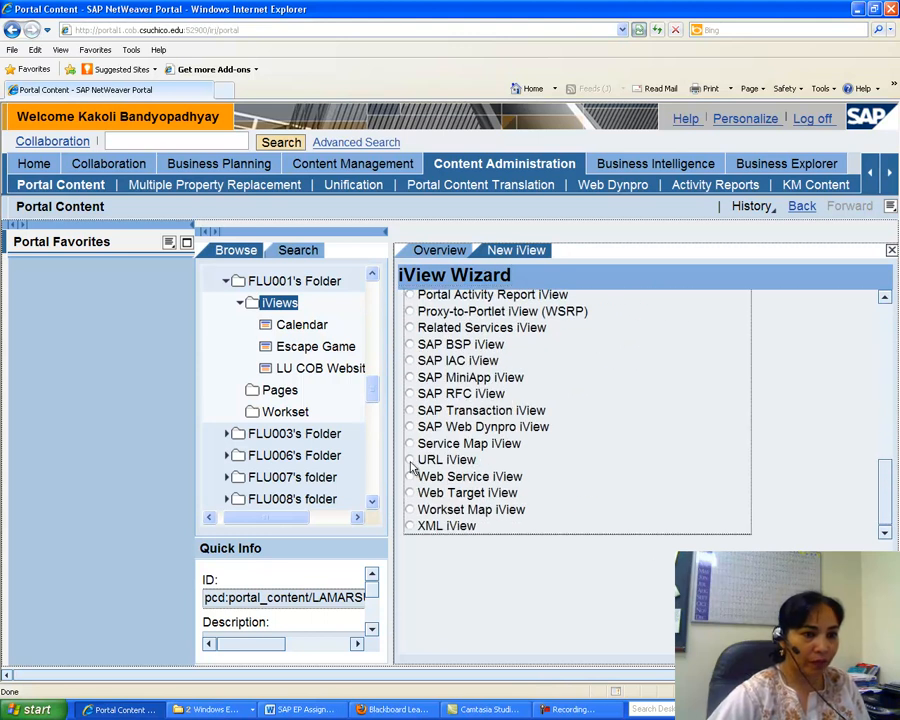
{"action": "left_click", "coordinate": [752, 608]}
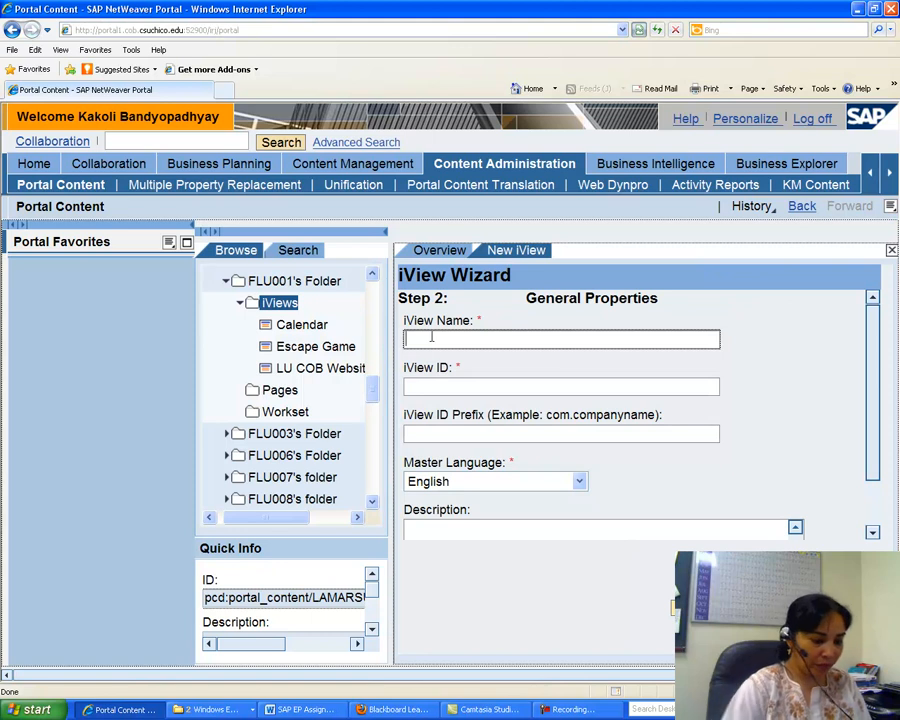
Name the new iView Bing Search with the iView ID bingsearch and continue to the next wizard step.
{"action": "type", "text": "Bing Sea"}
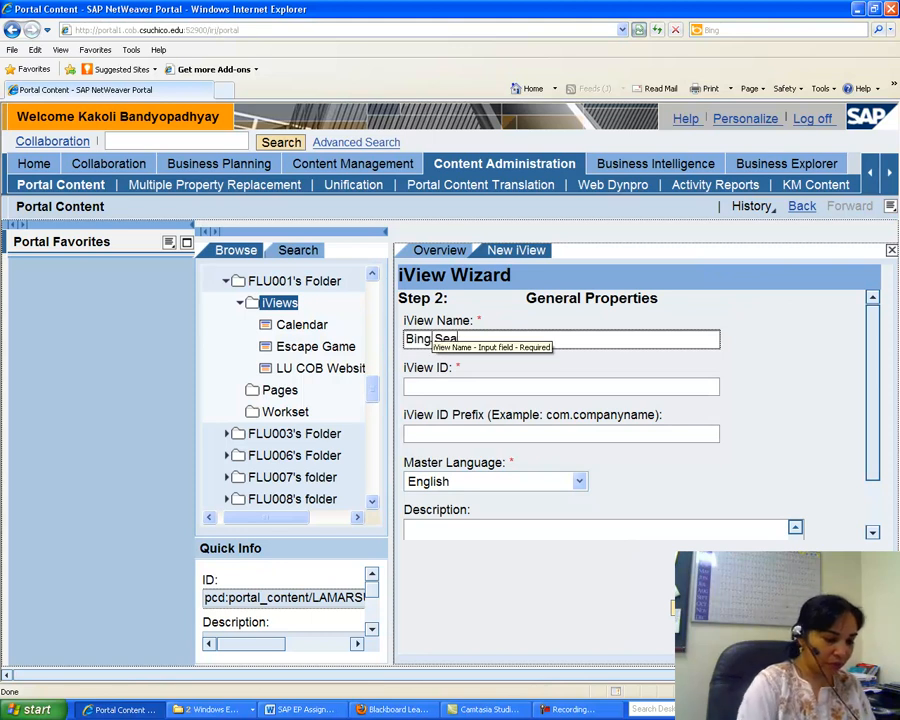
{"action": "type", "text": "rch"}
{"action": "left_click", "coordinate": [448, 388]}
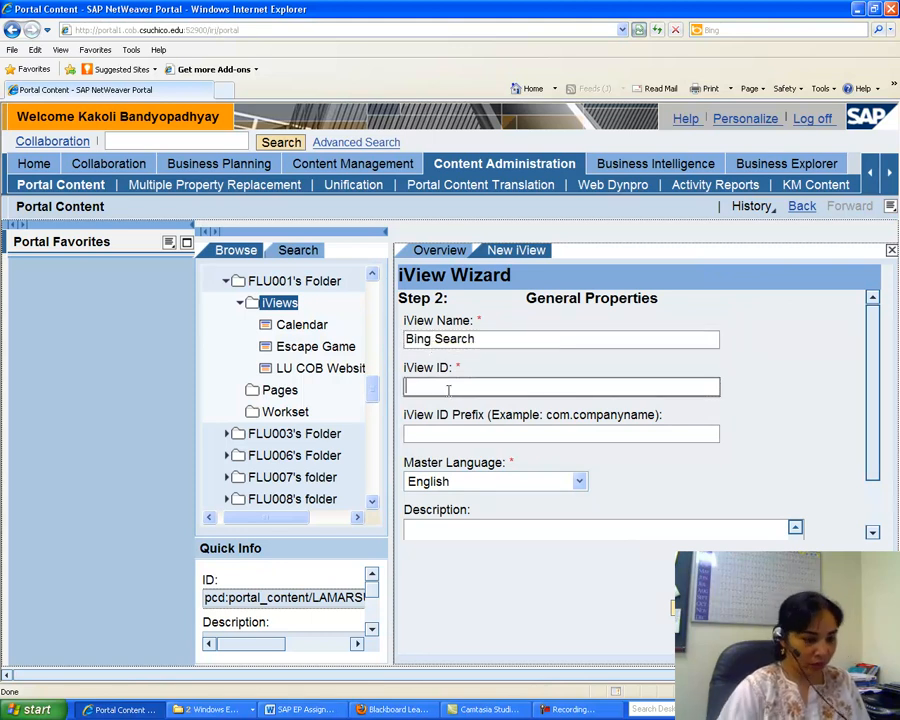
{"action": "type", "text": "bingsearch"}
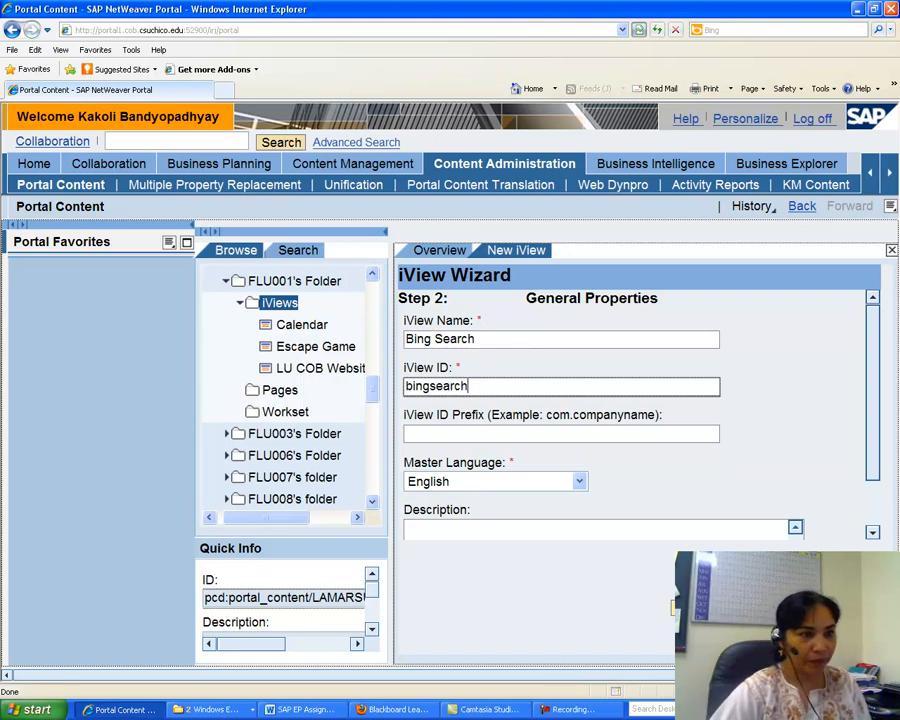
{"action": "key", "text": "Return"}
{"action": "left_click", "coordinate": [424, 413]}
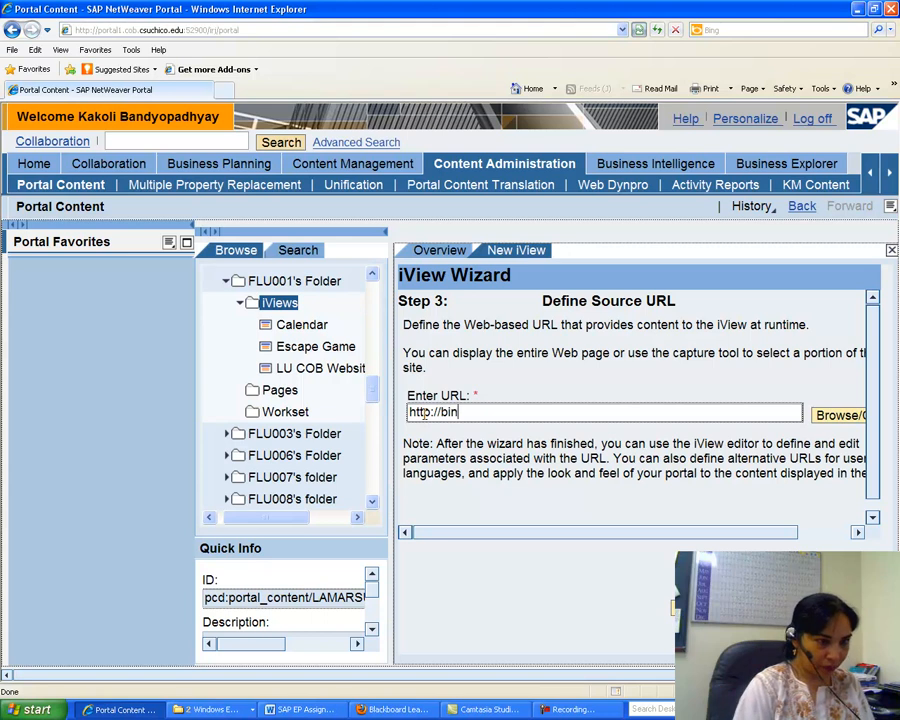
{"action": "key", "text": "BackSpace"}
{"action": "key", "text": "BackSpace"}
{"action": "type", "text": "www"}
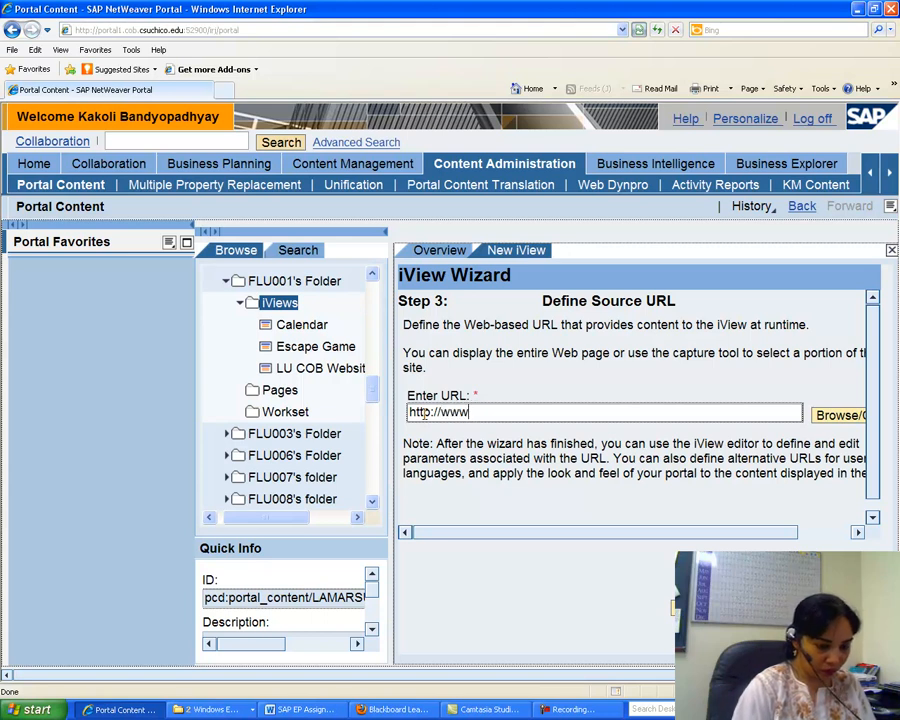
{"action": "type", "text": ".bing.com/search"}
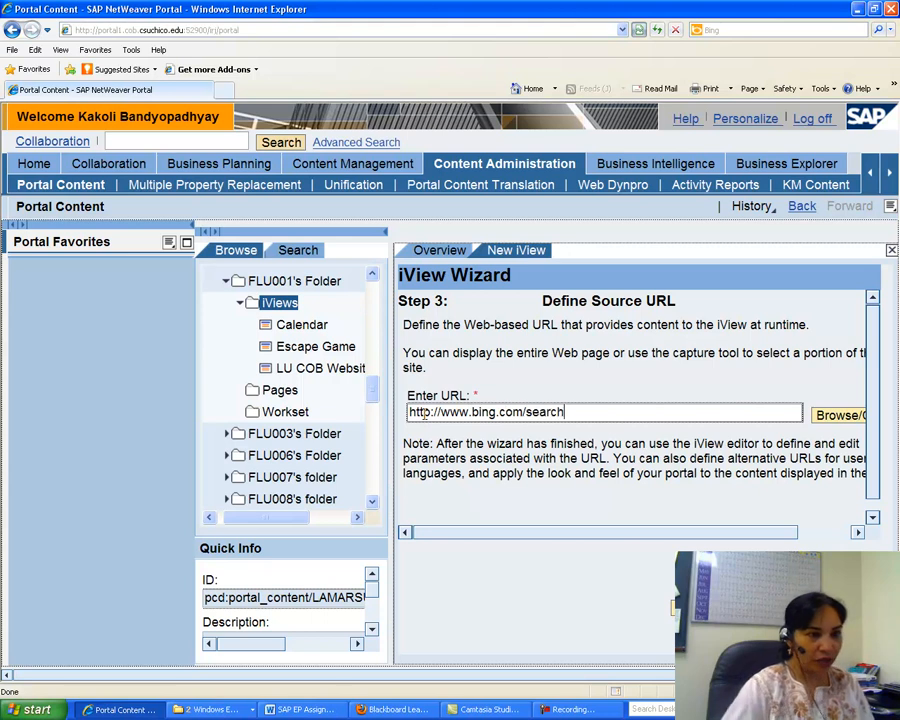
{"action": "key", "text": "Return"}
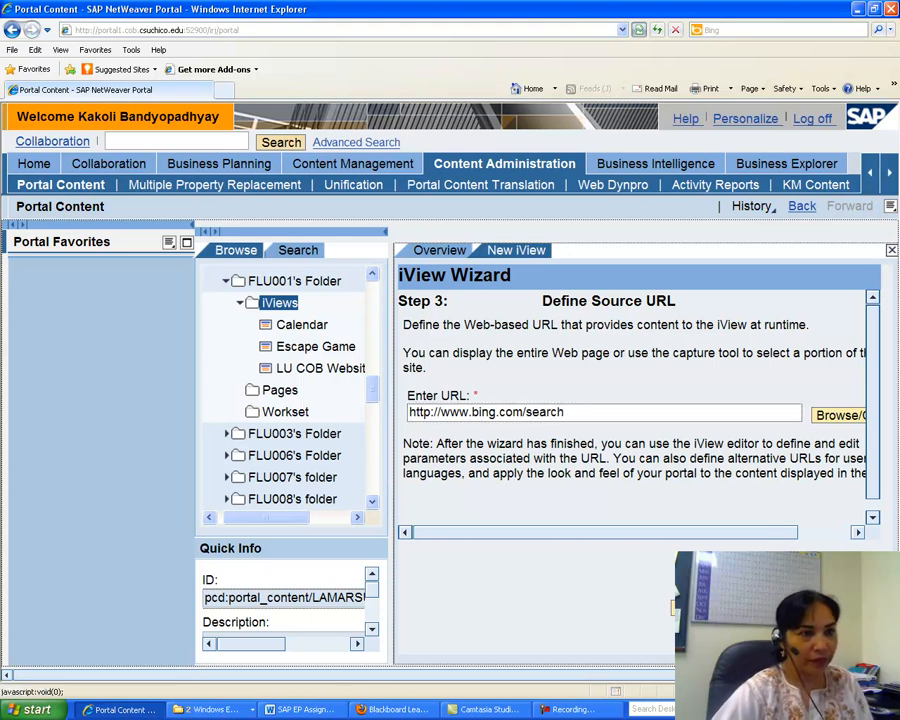
{"action": "key", "text": "Return"}
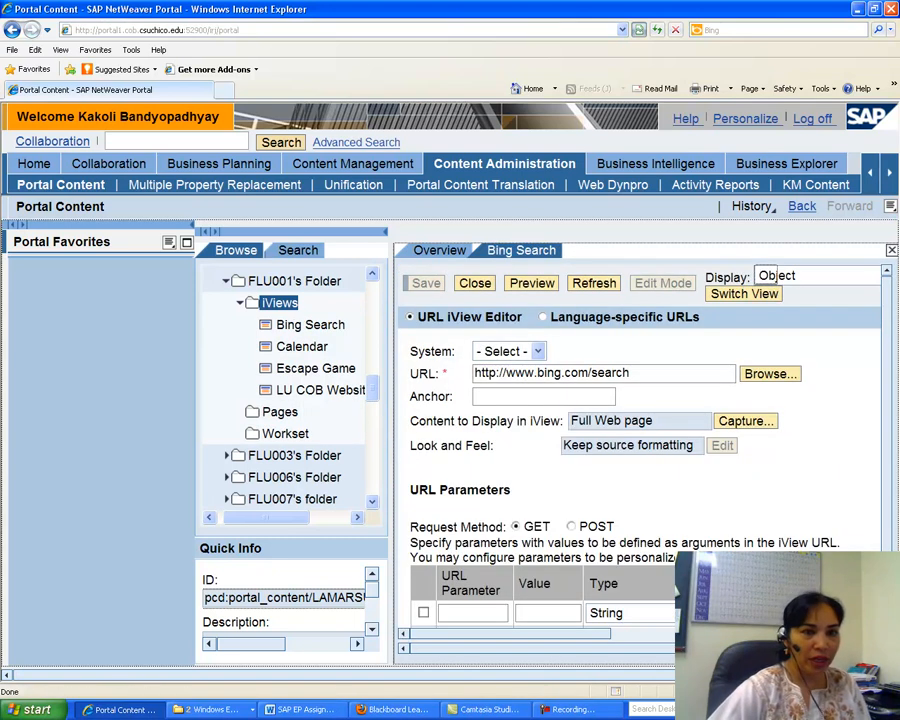
Add a URL parameter q whose value is the user's full name.
{"action": "left_click_drag", "start_coordinate": [887, 406], "coordinate": [887, 444]}
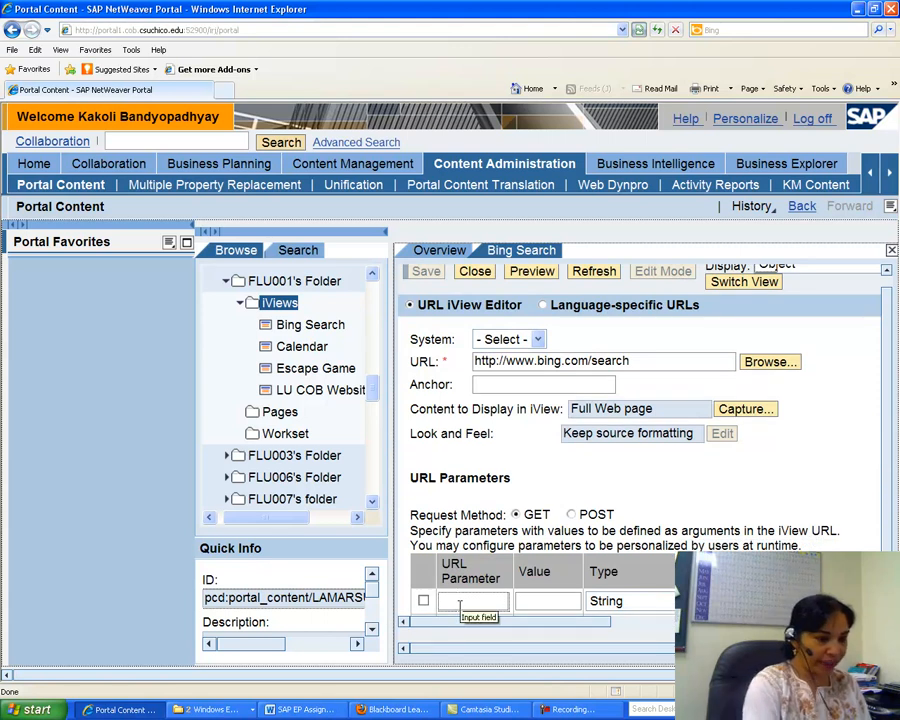
{"action": "left_click", "coordinate": [524, 601]}
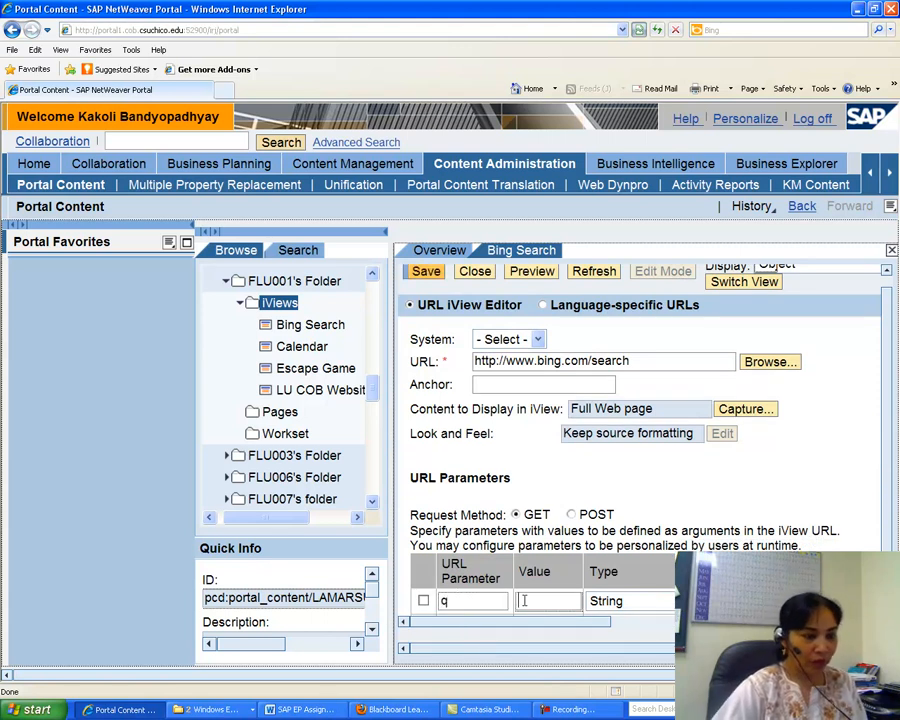
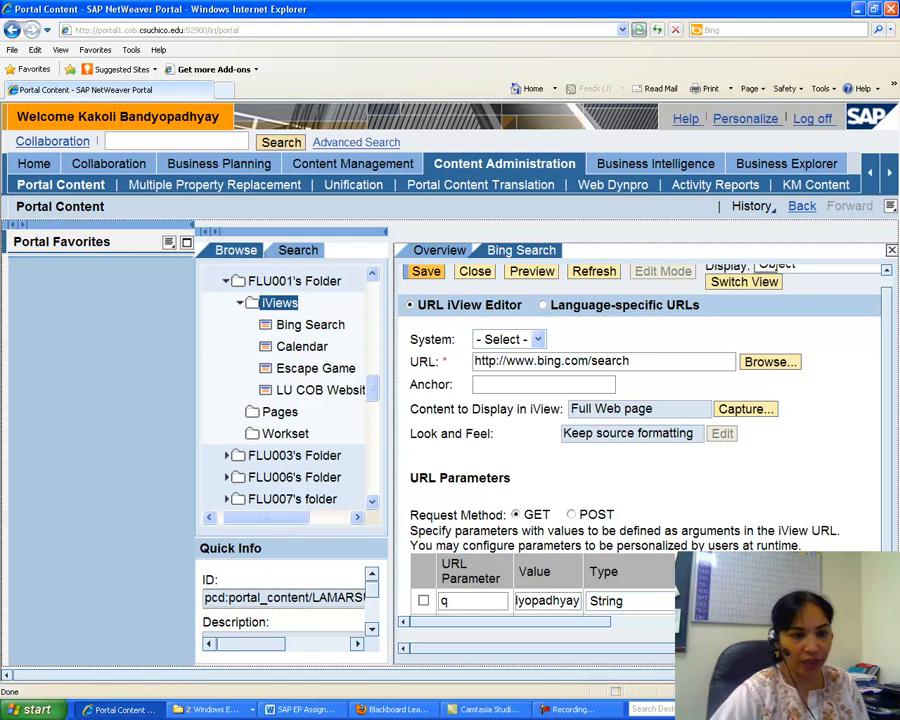
{"action": "key", "text": "Return"}
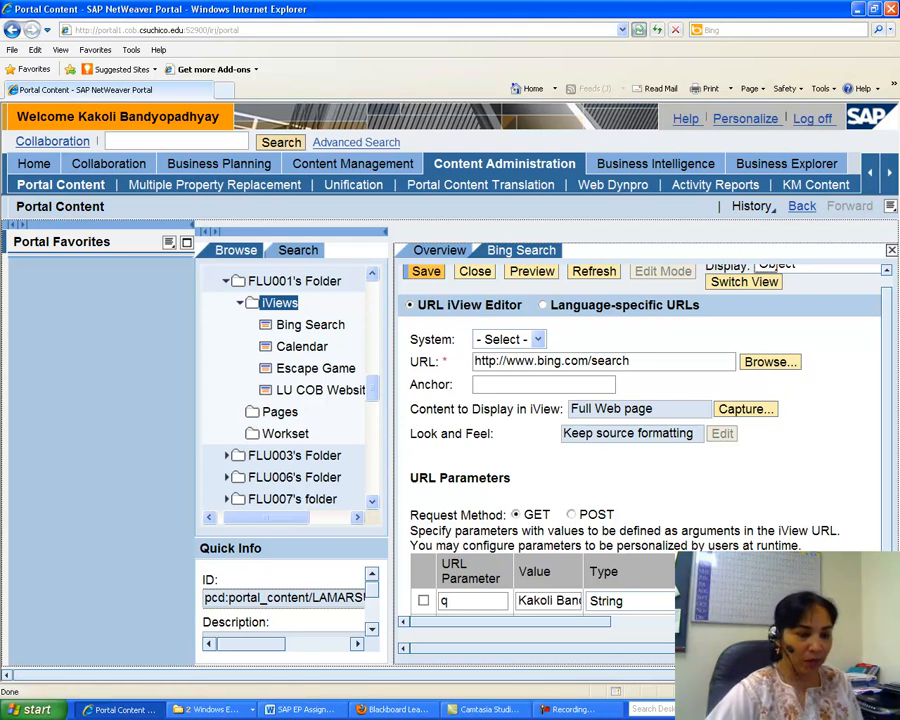
Check the assignment instructions in the Word document for the Bing Search parameter settings.
{"action": "left_click", "coordinate": [298, 709]}
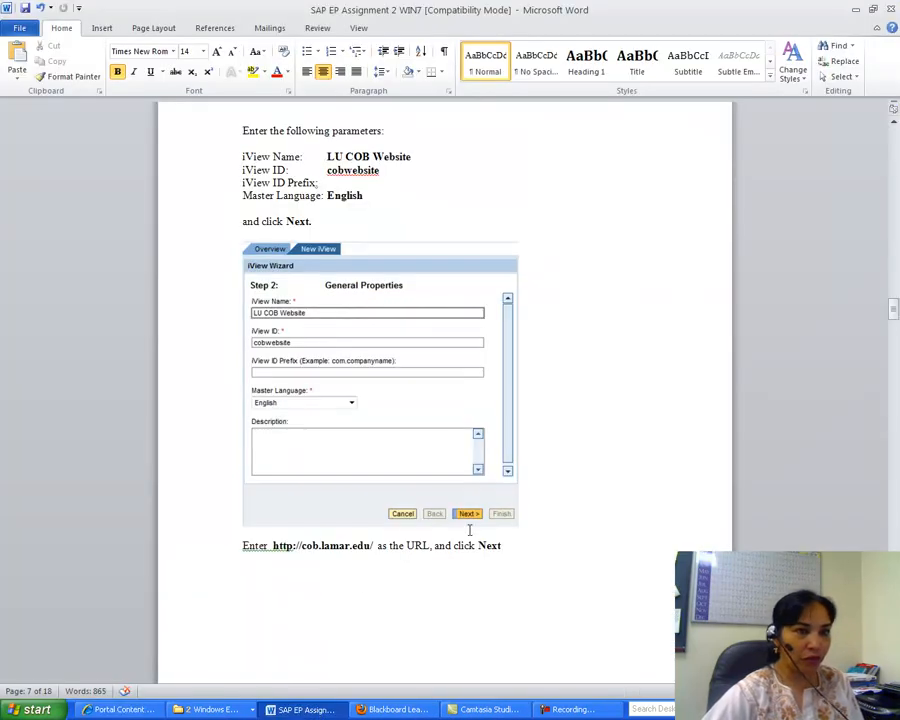
{"action": "left_click_drag", "start_coordinate": [893, 306], "coordinate": [894, 396]}
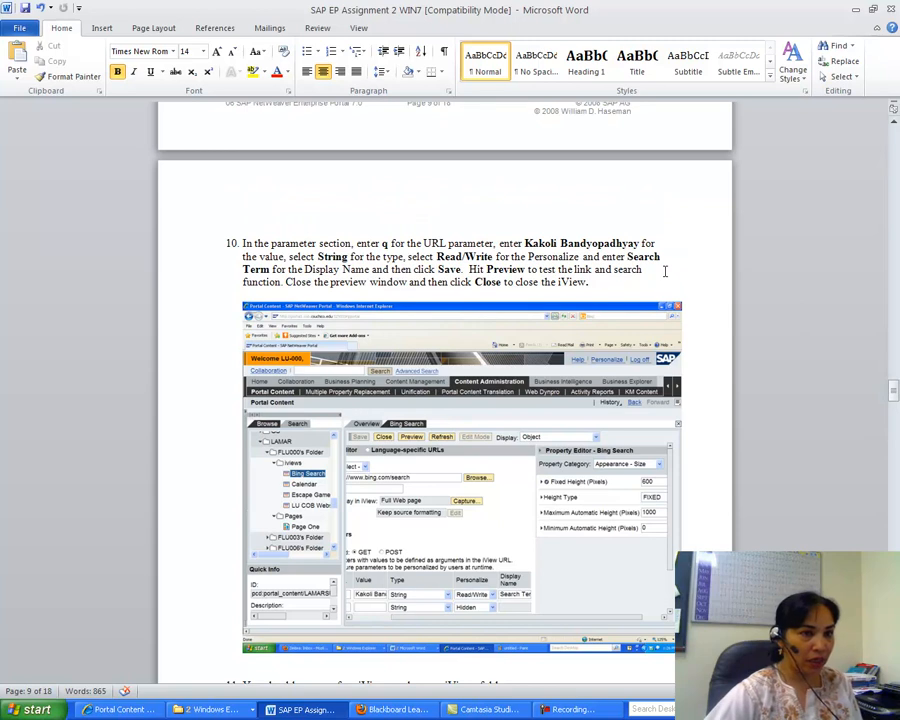
{"action": "left_click", "coordinate": [215, 710]}
{"action": "left_click", "coordinate": [120, 709]}
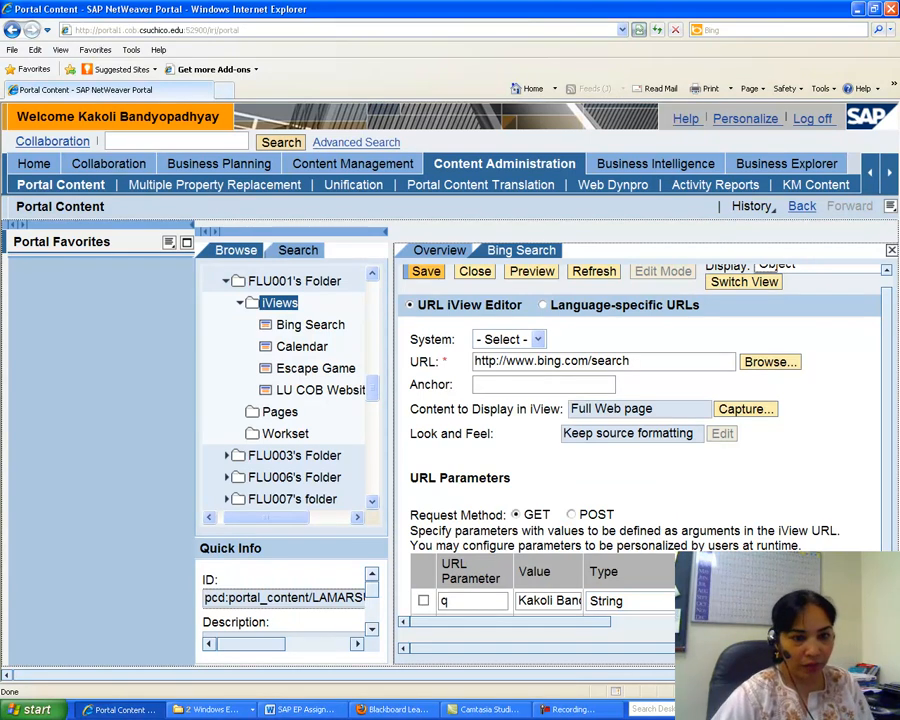
Save the Bing Search iView with its URL parameter settings.
{"action": "left_click_drag", "start_coordinate": [700, 648], "coordinate": [662, 652]}
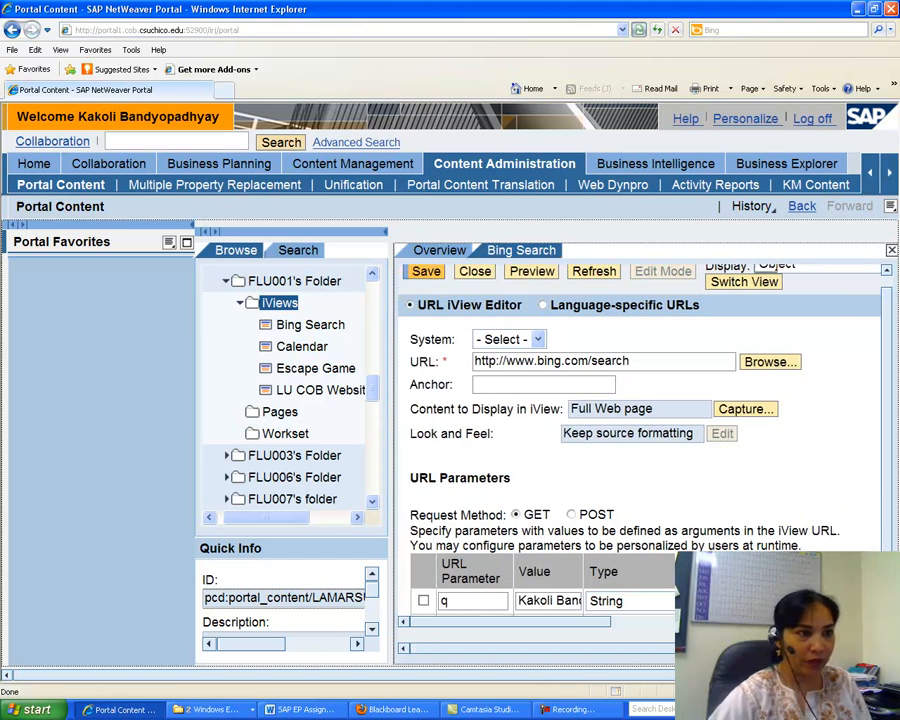
{"action": "left_click", "coordinate": [427, 271]}
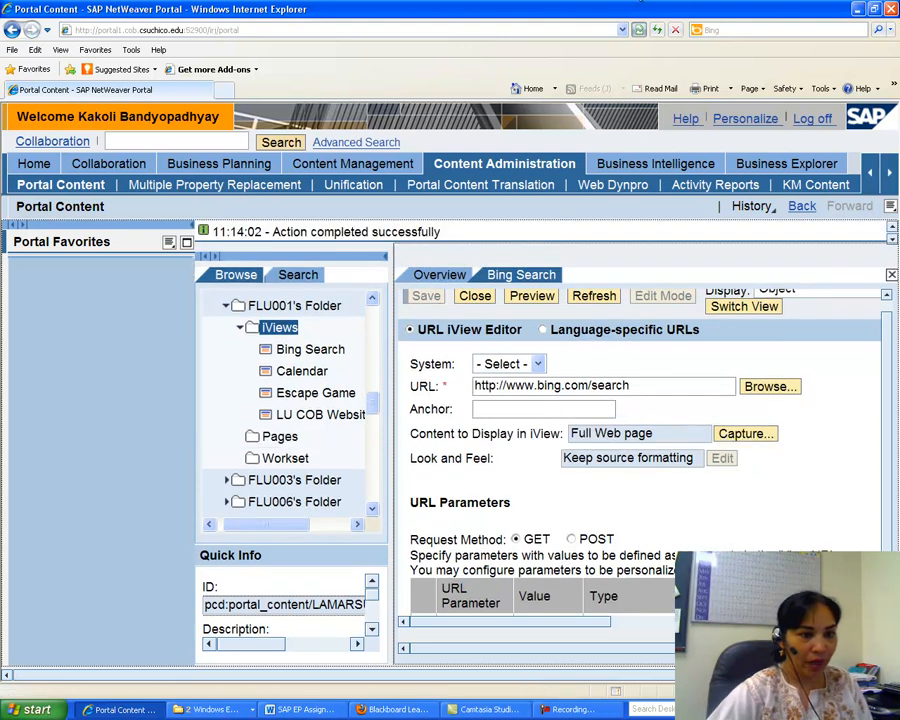
Edit the fixed height under the Appearance - Size property category, save the iView and close the editor.
{"action": "left_click_drag", "start_coordinate": [587, 622], "coordinate": [748, 623]}
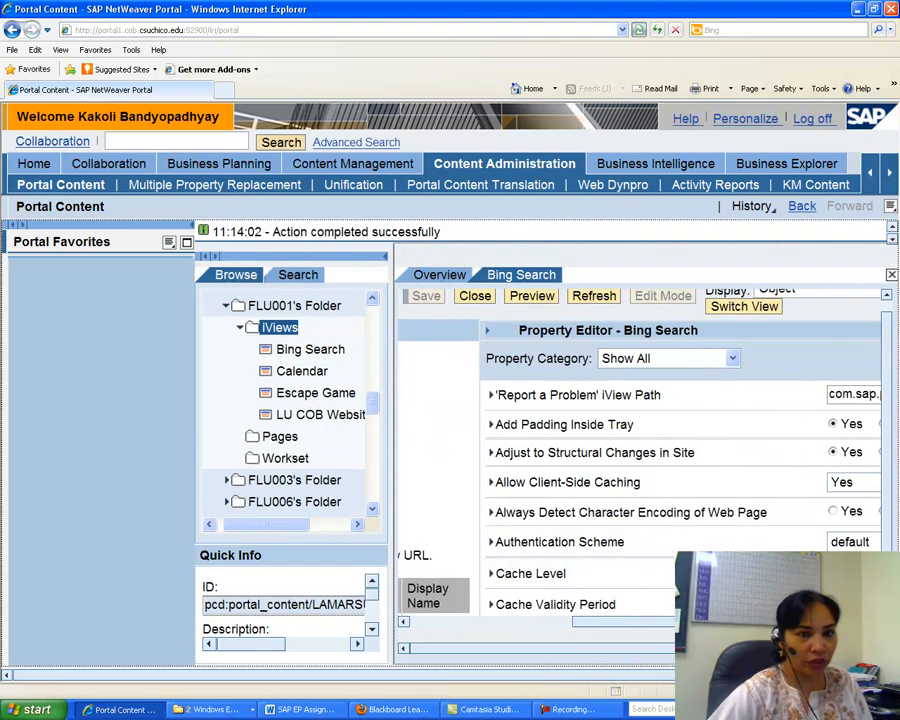
{"action": "left_click", "coordinate": [732, 358]}
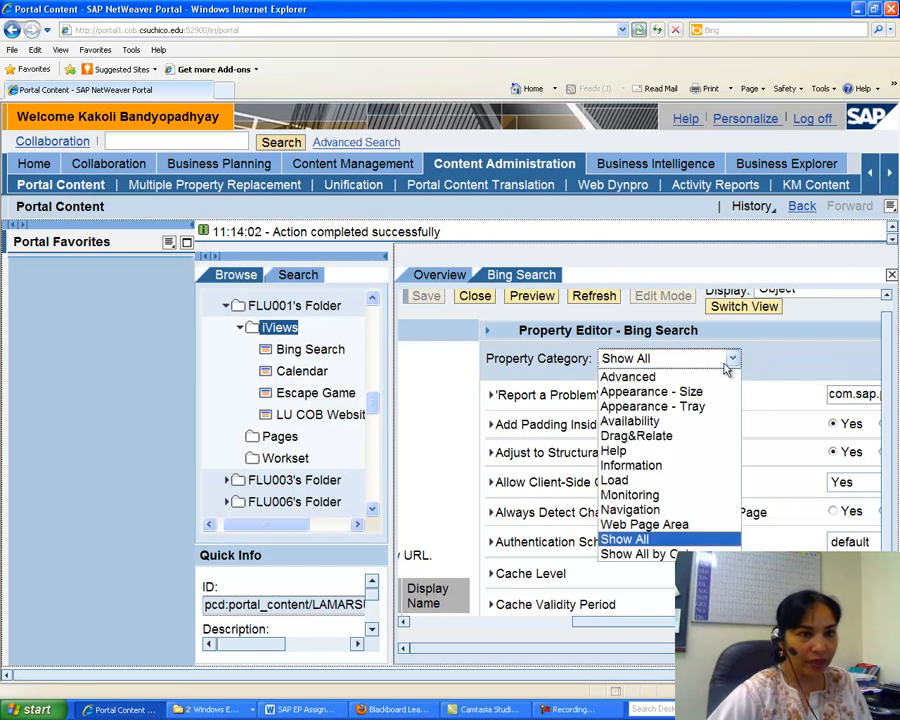
{"action": "left_click", "coordinate": [693, 392]}
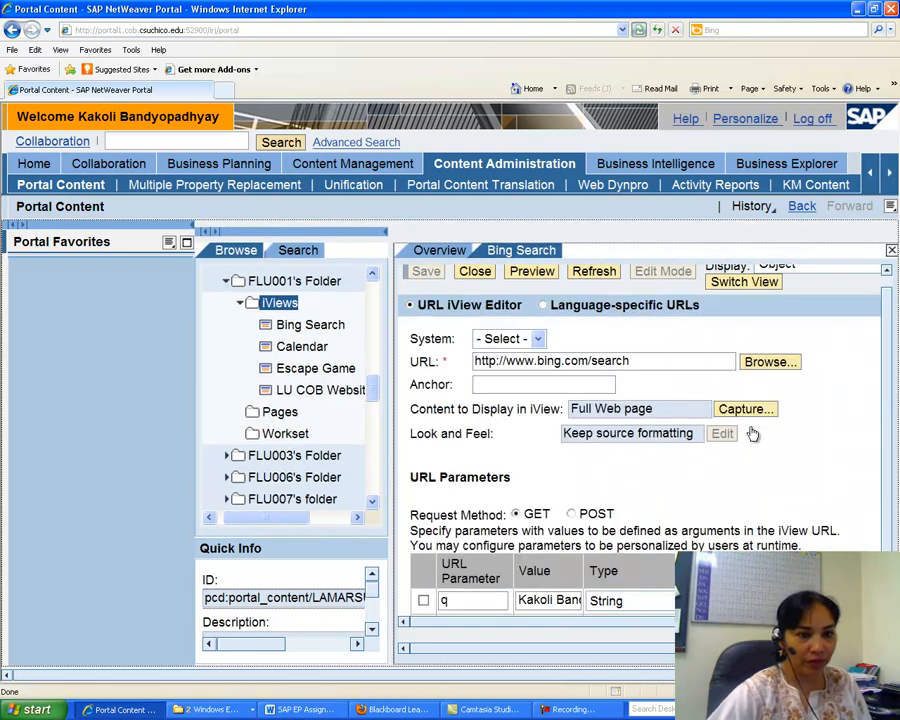
{"action": "left_click_drag", "start_coordinate": [664, 650], "coordinate": [698, 650]}
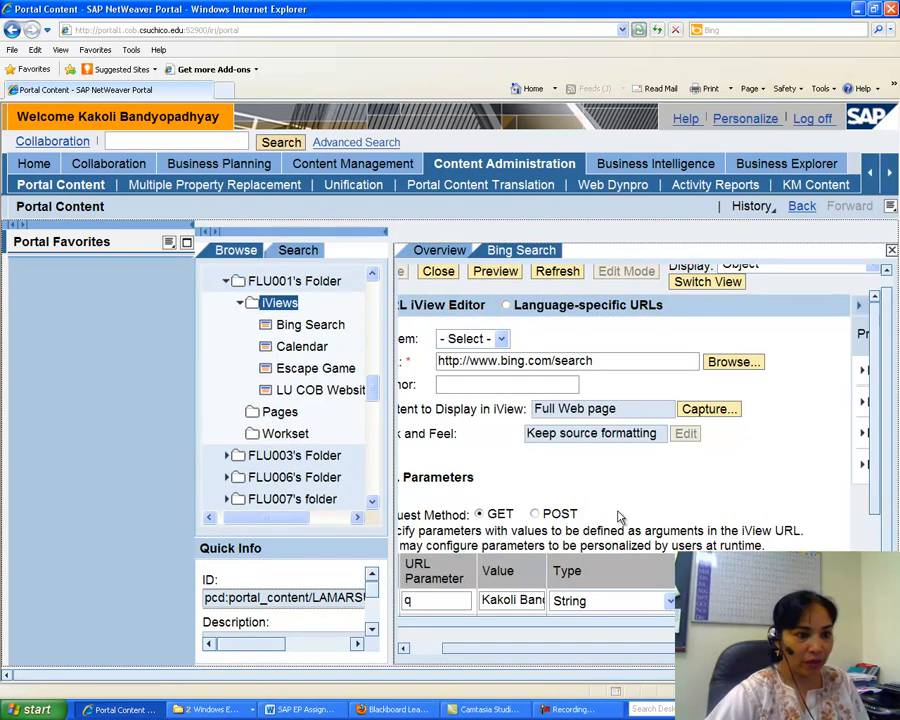
{"action": "left_click_drag", "start_coordinate": [597, 623], "coordinate": [778, 623]}
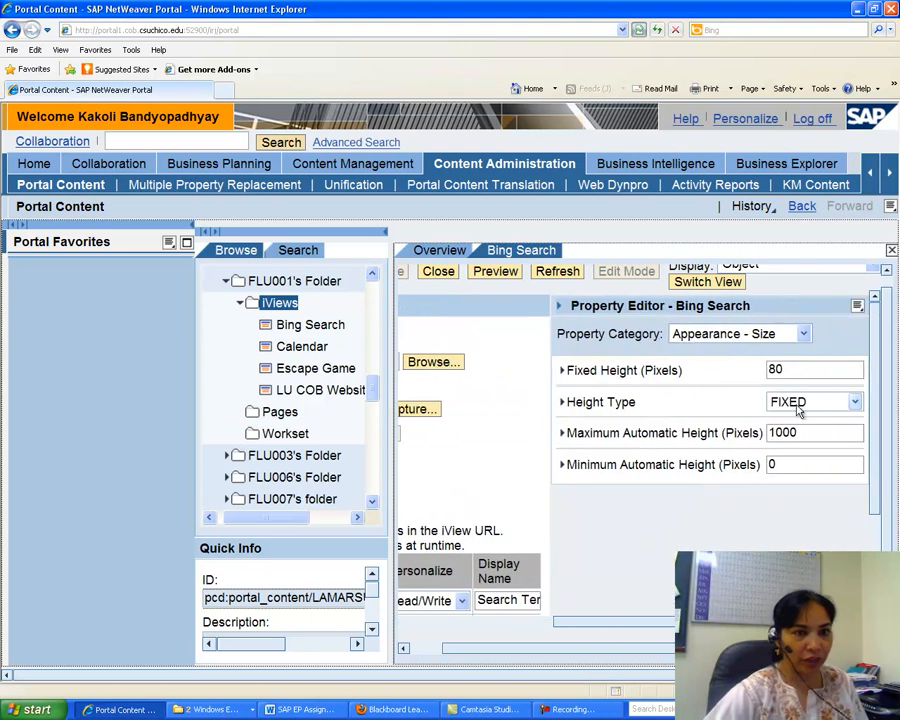
{"action": "left_click", "coordinate": [793, 368]}
{"action": "key", "text": "BackSpace"}
{"action": "key", "text": "BackSpace"}
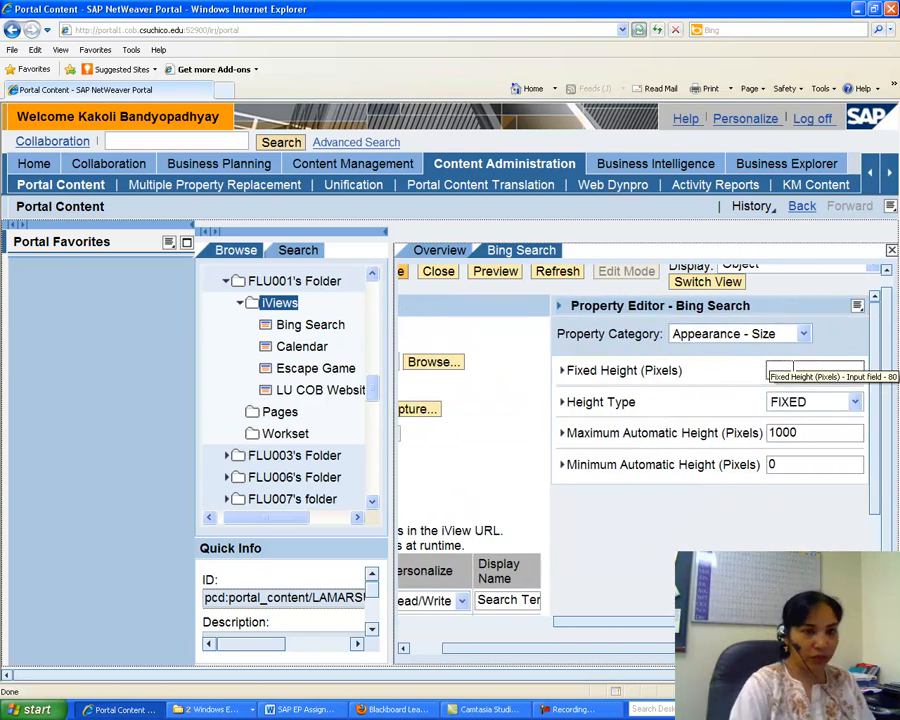
{"action": "left_click_drag", "start_coordinate": [558, 650], "coordinate": [512, 648]}
{"action": "left_click", "coordinate": [415, 274]}
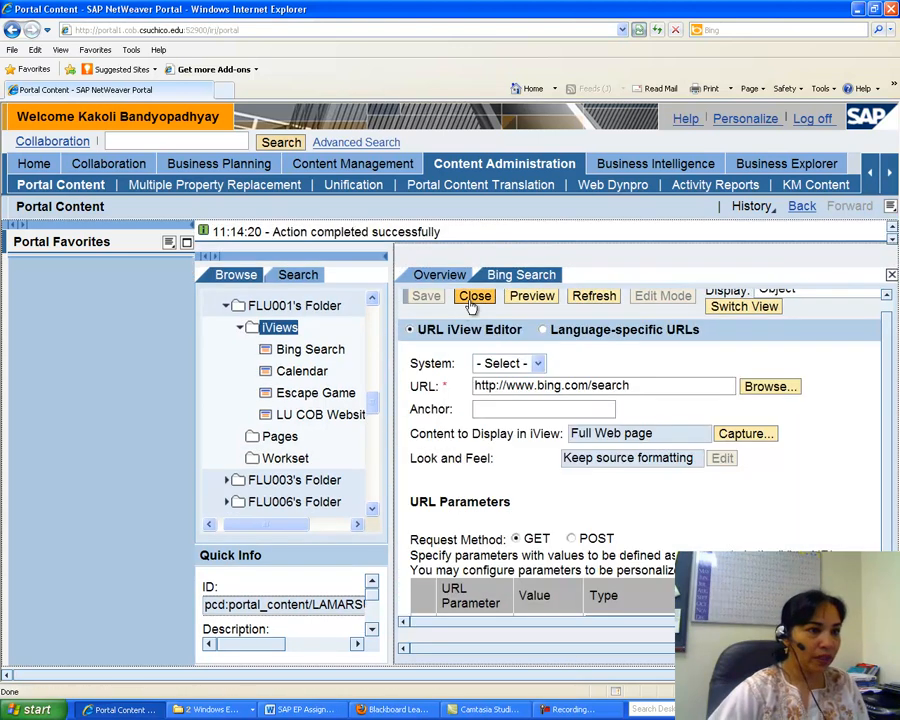
{"action": "left_click", "coordinate": [472, 303]}
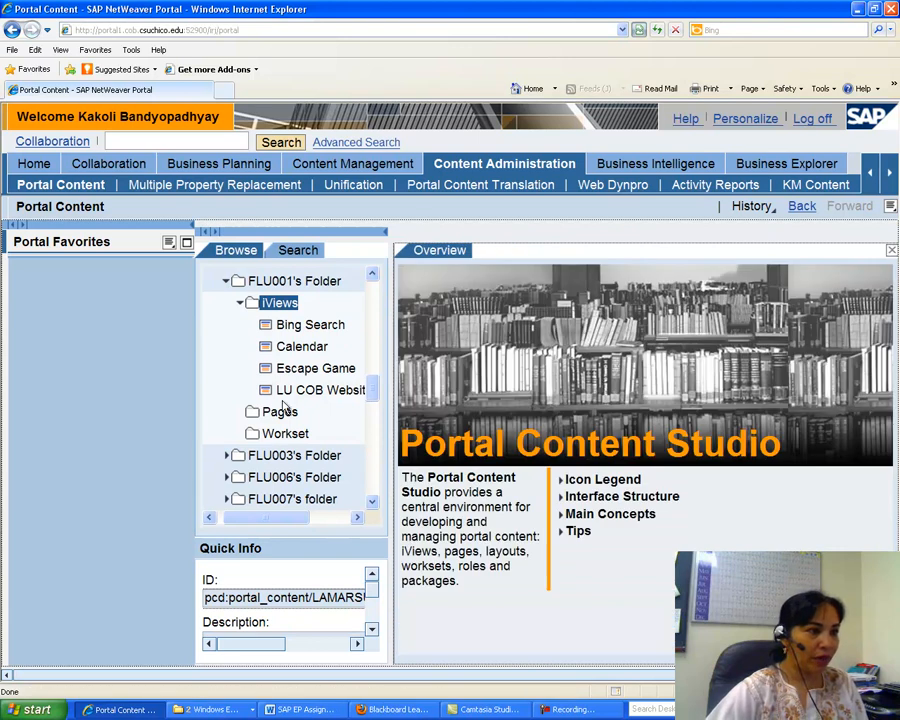
Preview the Bing Search iView in its own window, then close the preview window.
{"action": "right_click", "coordinate": [300, 330]}
{"action": "left_click", "coordinate": [370, 359]}
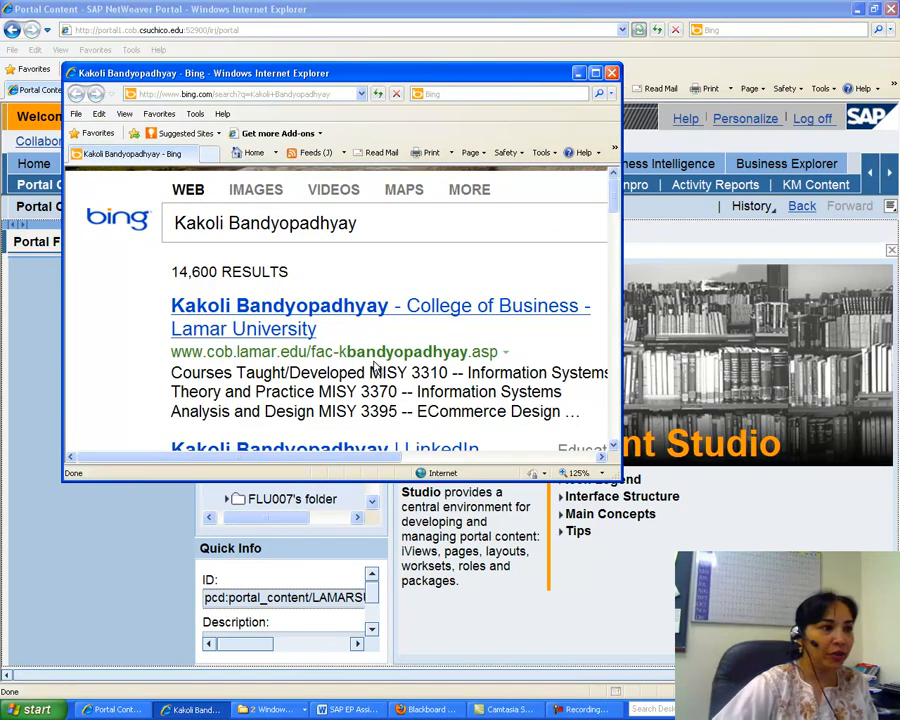
{"action": "left_click", "coordinate": [613, 74]}
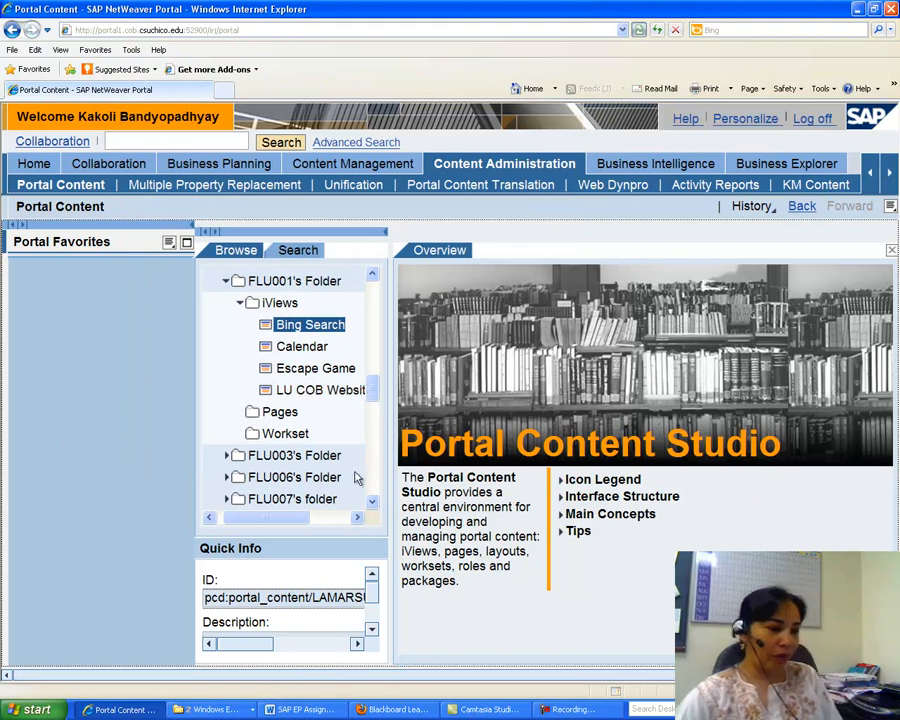
Read the next steps of the assignment instructions in the Word document.
{"action": "left_click", "coordinate": [295, 710]}
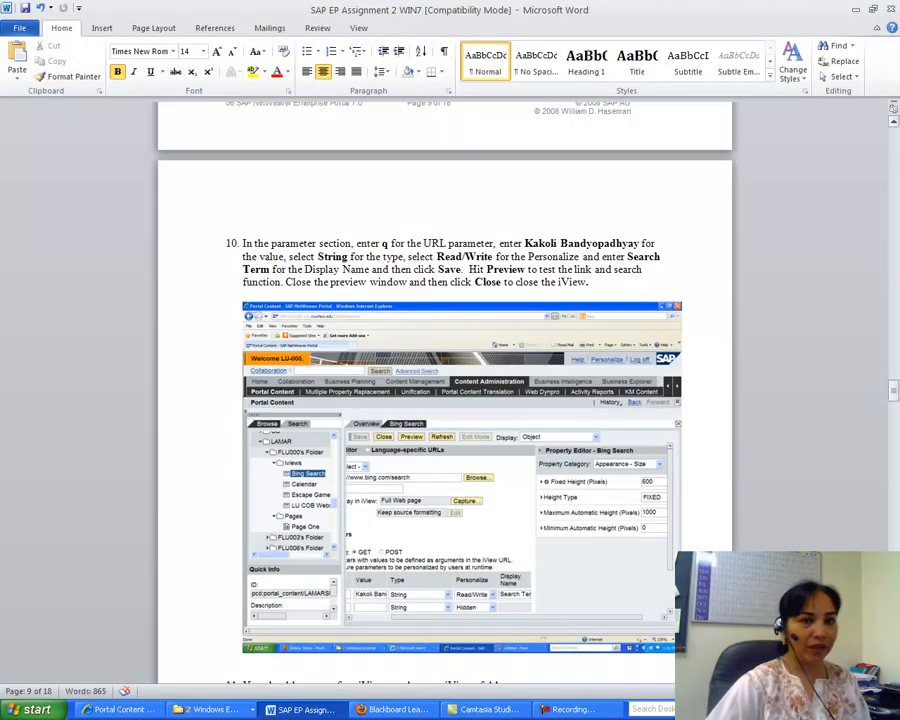
{"action": "left_click_drag", "start_coordinate": [893, 401], "coordinate": [895, 410]}
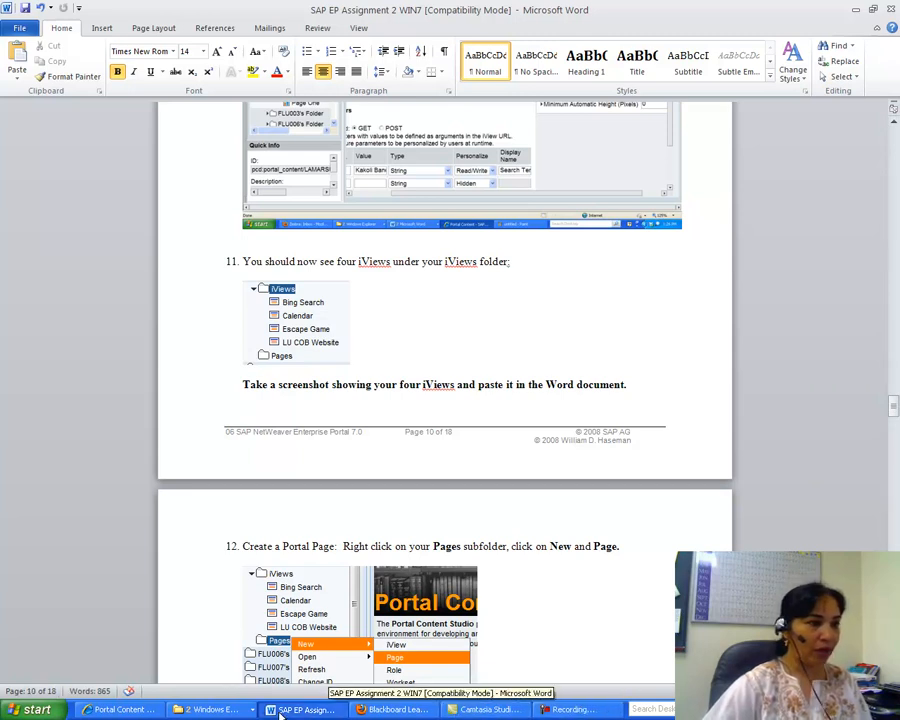
{"action": "left_click", "coordinate": [118, 709]}
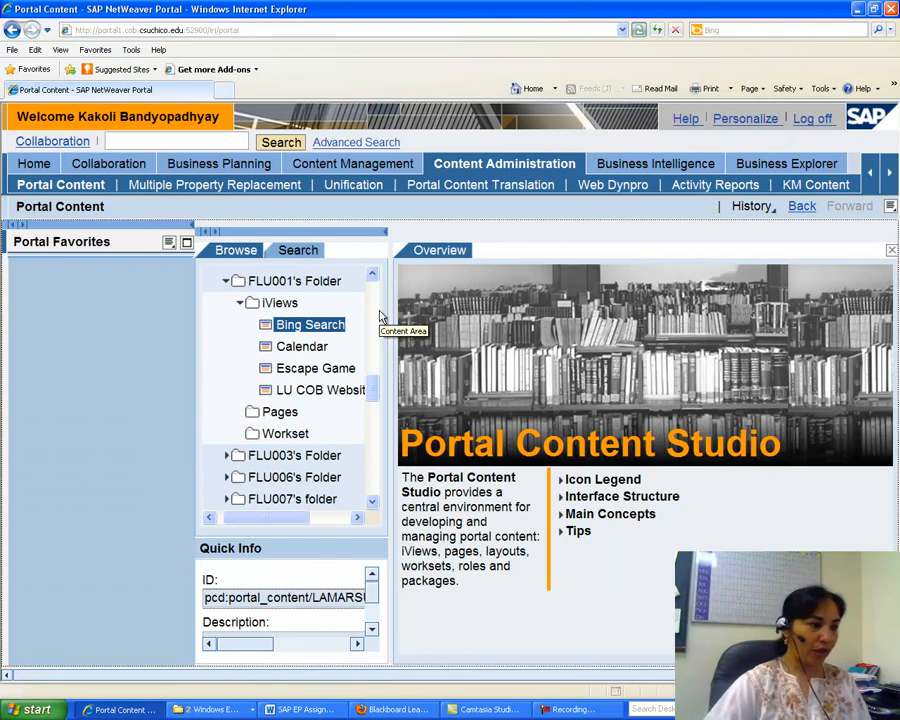
Open a new Microsoft Word 2010 document and paste the screenshot of the iViews folder into it.
{"action": "left_click", "coordinate": [32, 709]}
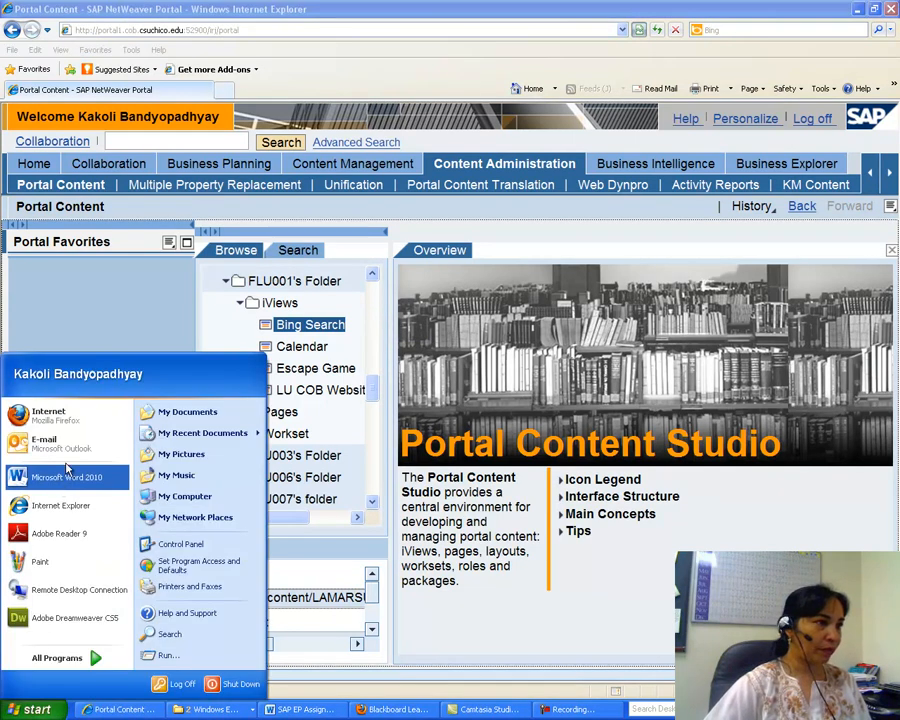
{"action": "left_click", "coordinate": [67, 472]}
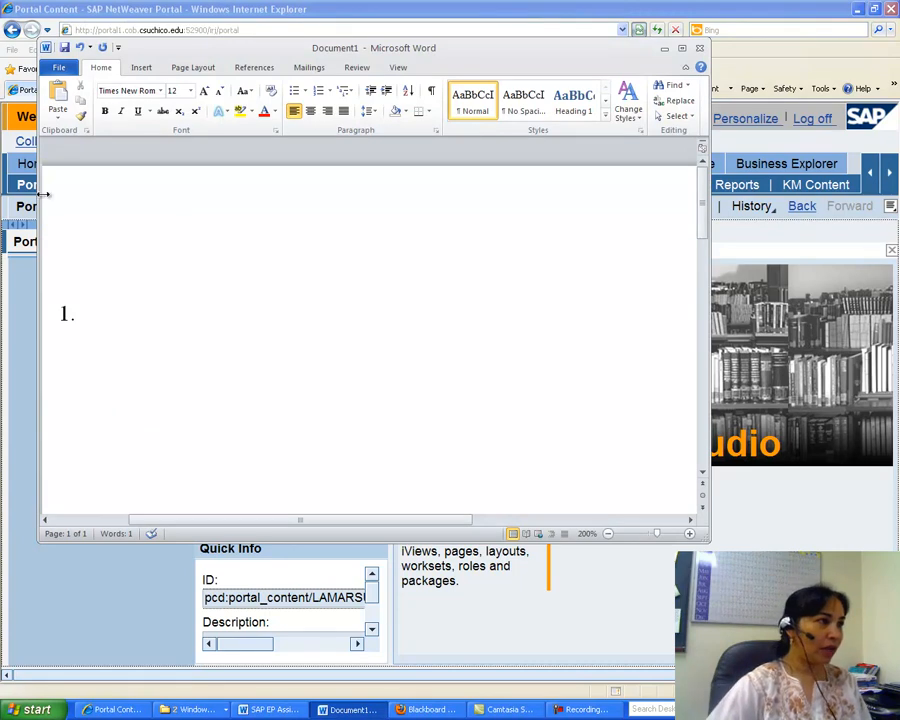
{"action": "left_click", "coordinate": [60, 96]}
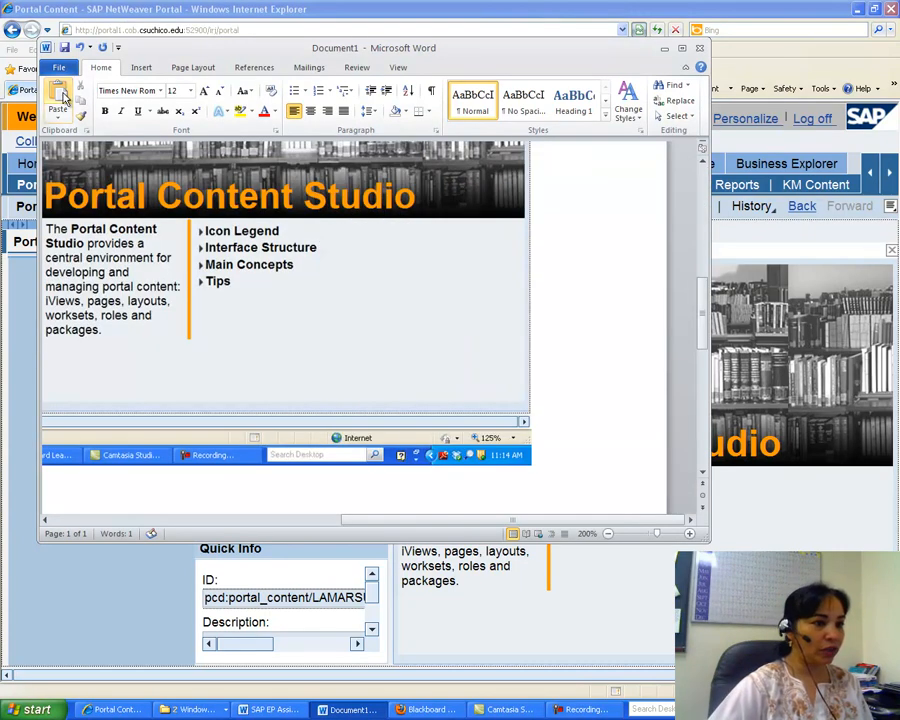
{"action": "left_click_drag", "start_coordinate": [366, 521], "coordinate": [161, 521]}
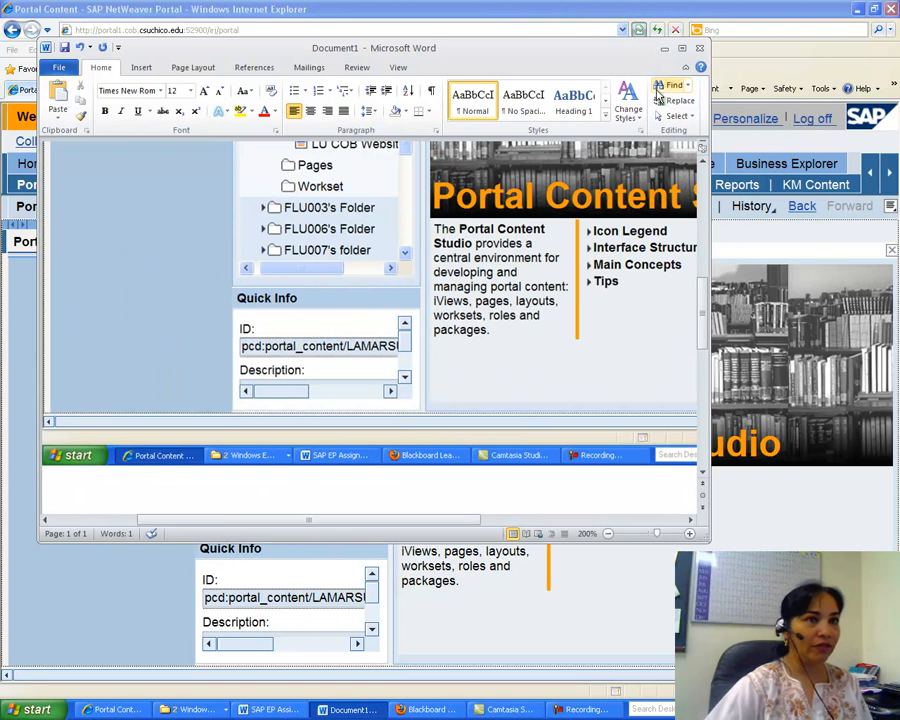
Label the next answer as 2 below the pasted screenshot in the Word document, then minimize Word.
{"action": "left_click", "coordinate": [681, 48]}
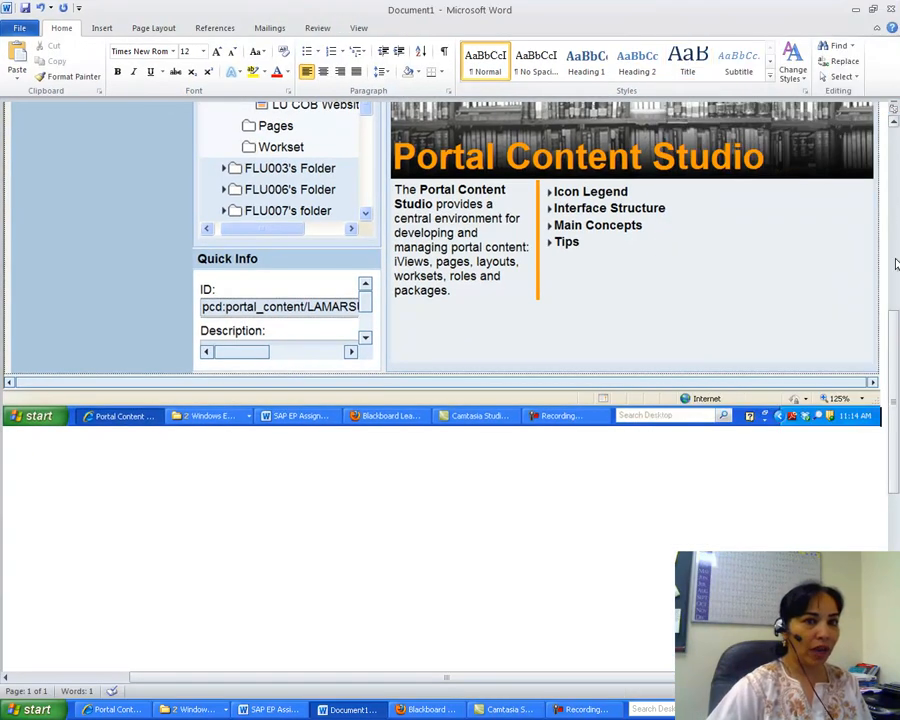
{"action": "left_click_drag", "start_coordinate": [890, 330], "coordinate": [897, 240]}
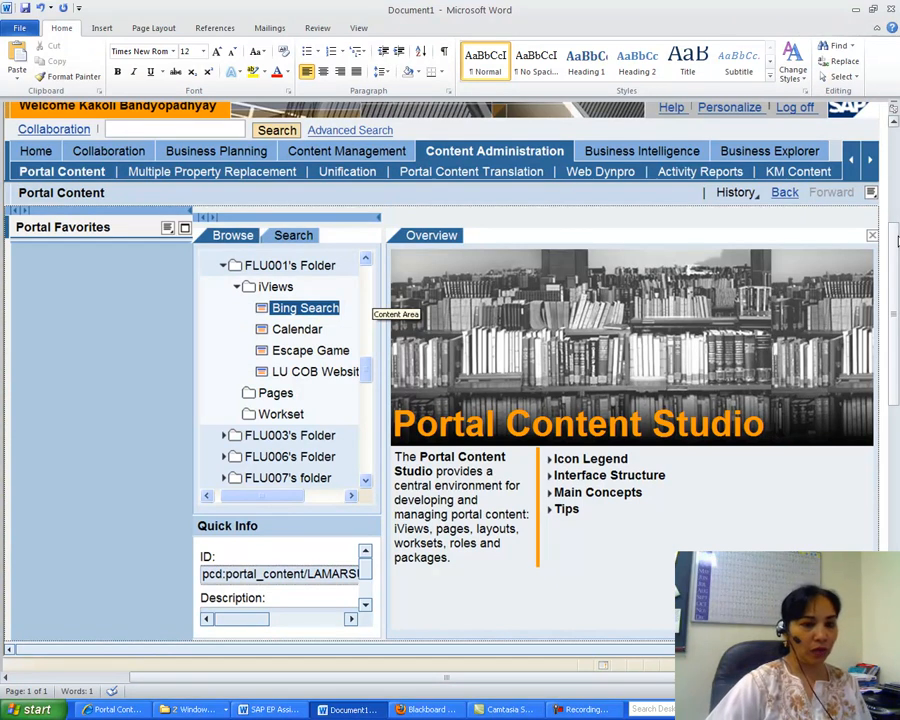
{"action": "left_click_drag", "start_coordinate": [895, 399], "coordinate": [895, 480]}
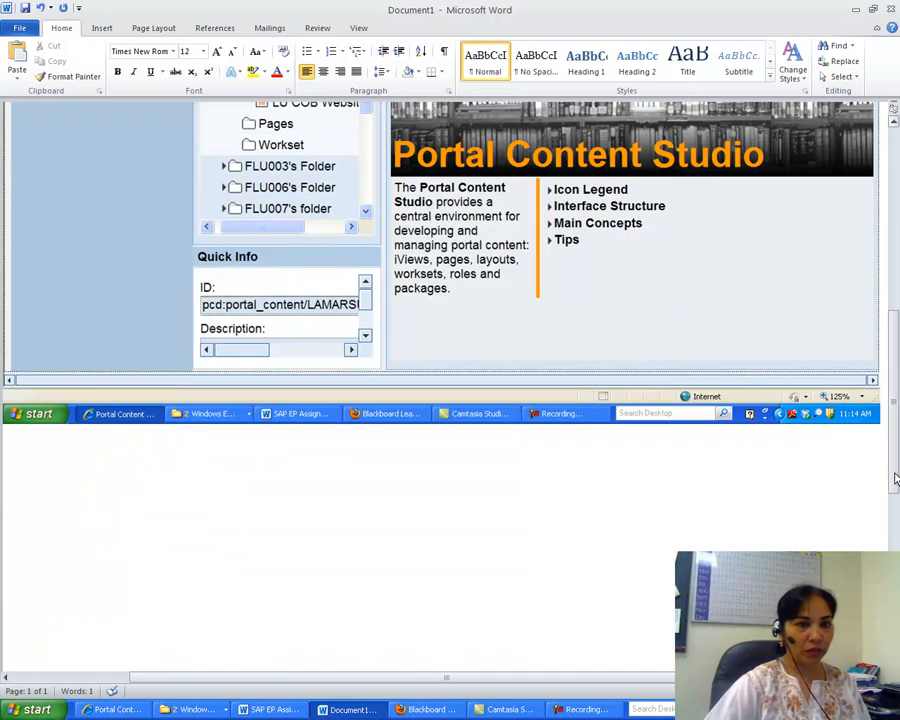
{"action": "type", "text": "2."}
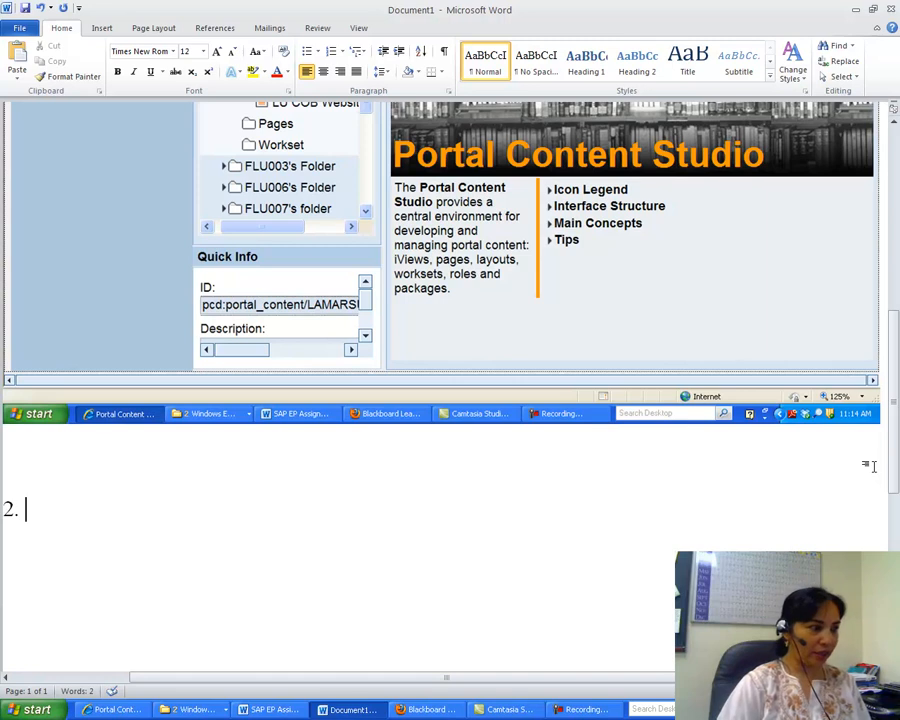
{"action": "left_click", "coordinate": [855, 10]}
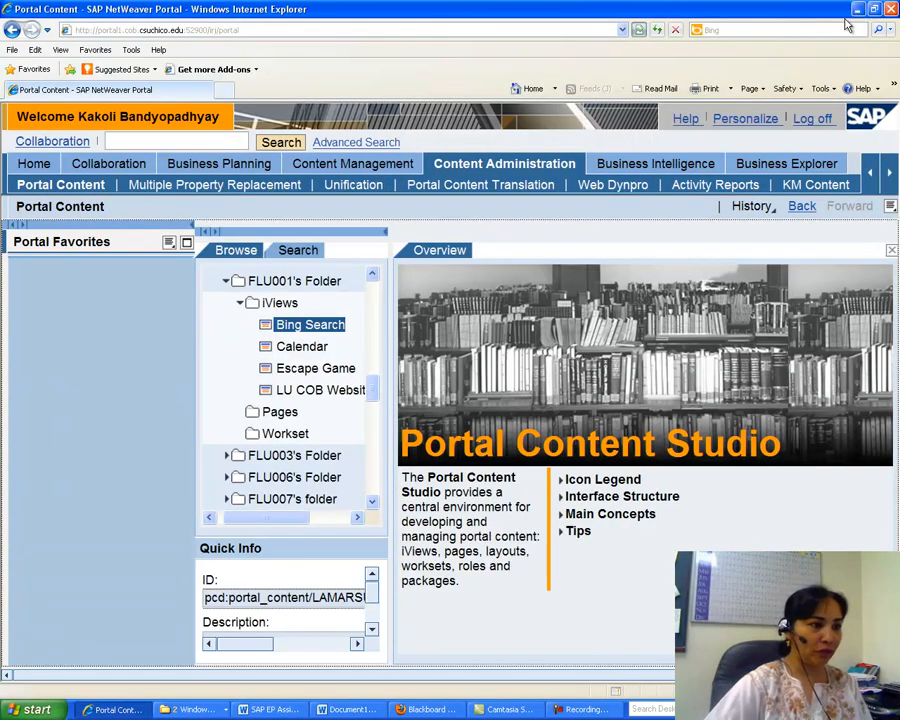
{"action": "right_click", "coordinate": [277, 414]}
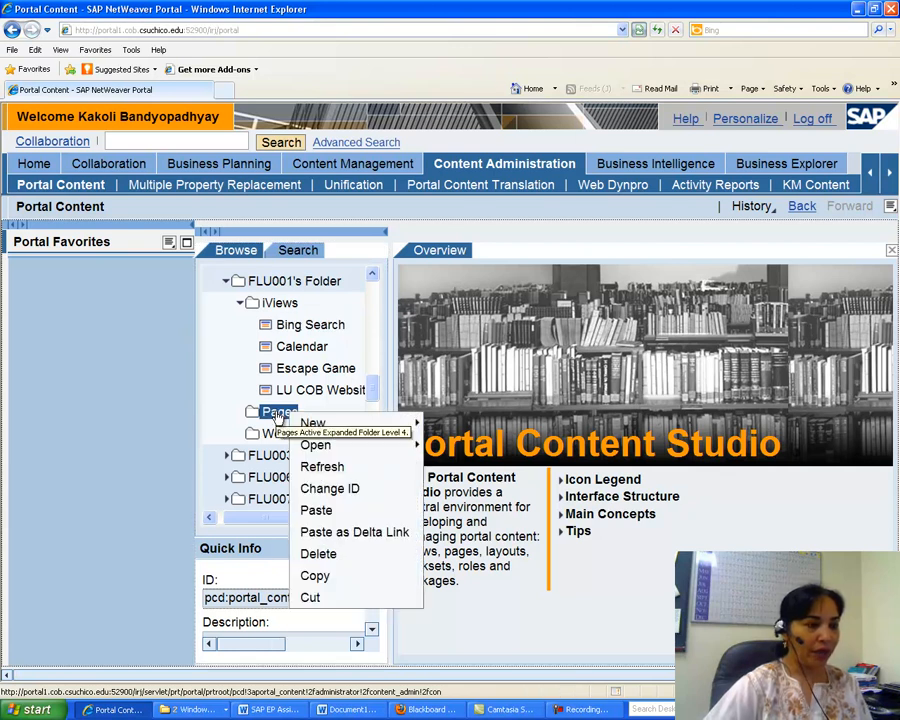
{"action": "mouse_move", "coordinate": [312, 424]}
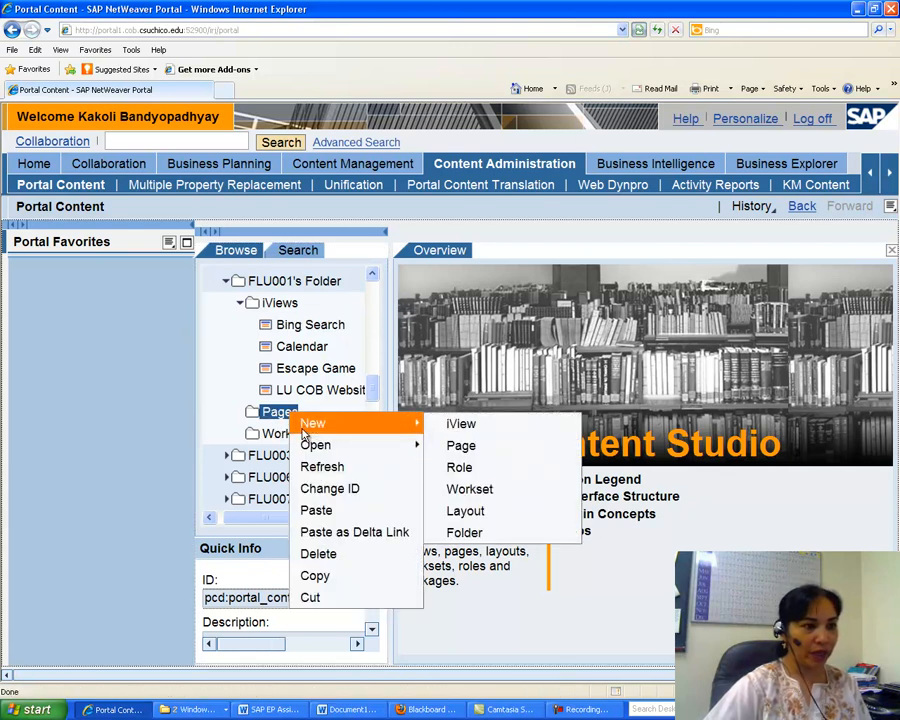
{"action": "left_click", "coordinate": [466, 450]}
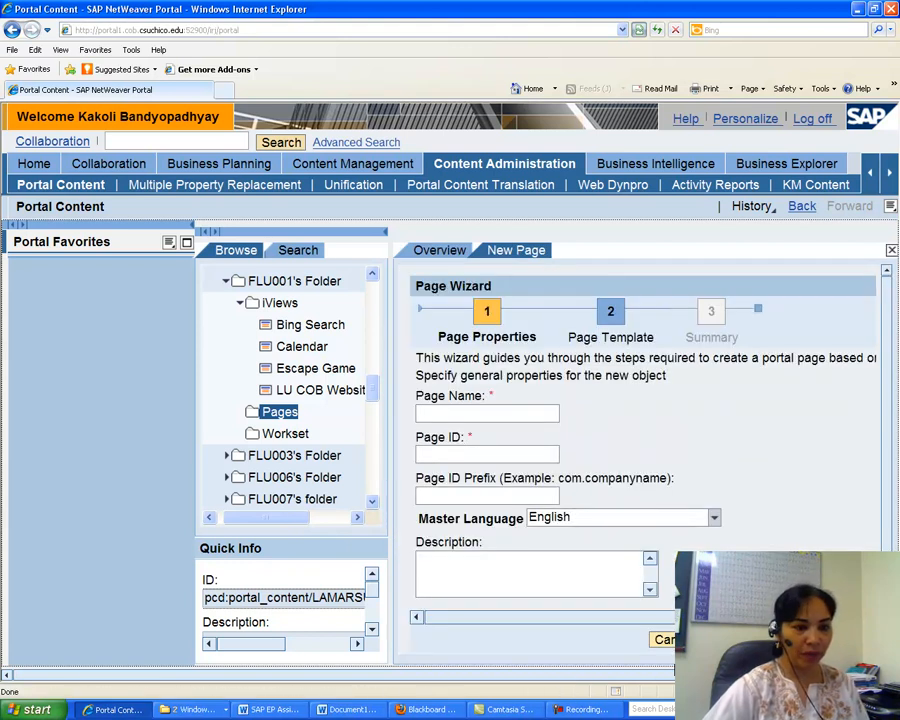
{"action": "left_click", "coordinate": [665, 643]}
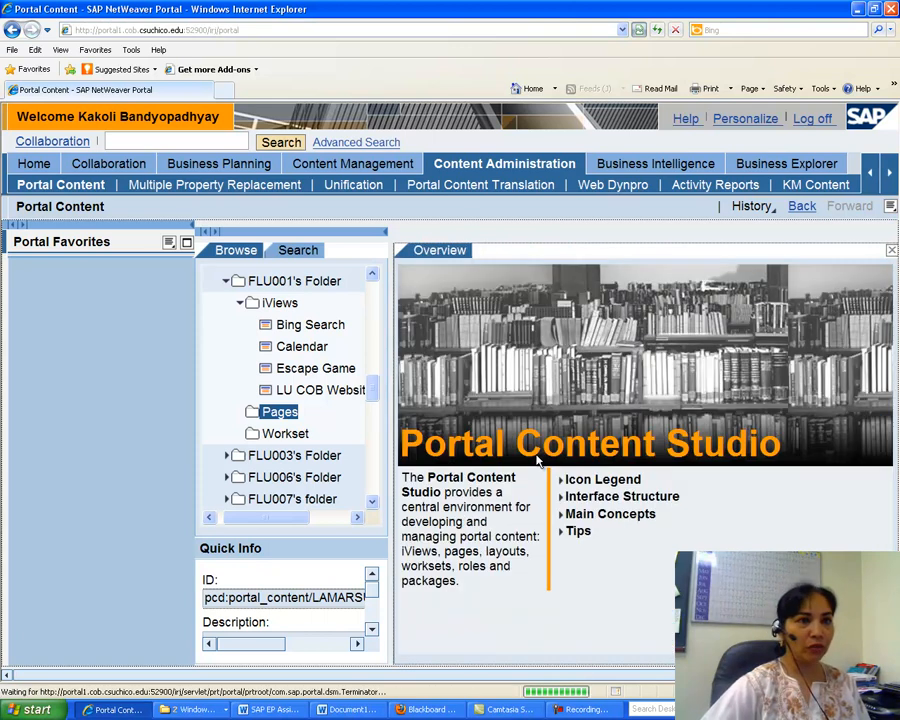
Open the personal user profile and save the user mapping for system BRICLNT105 (X).
{"action": "left_click", "coordinate": [754, 122]}
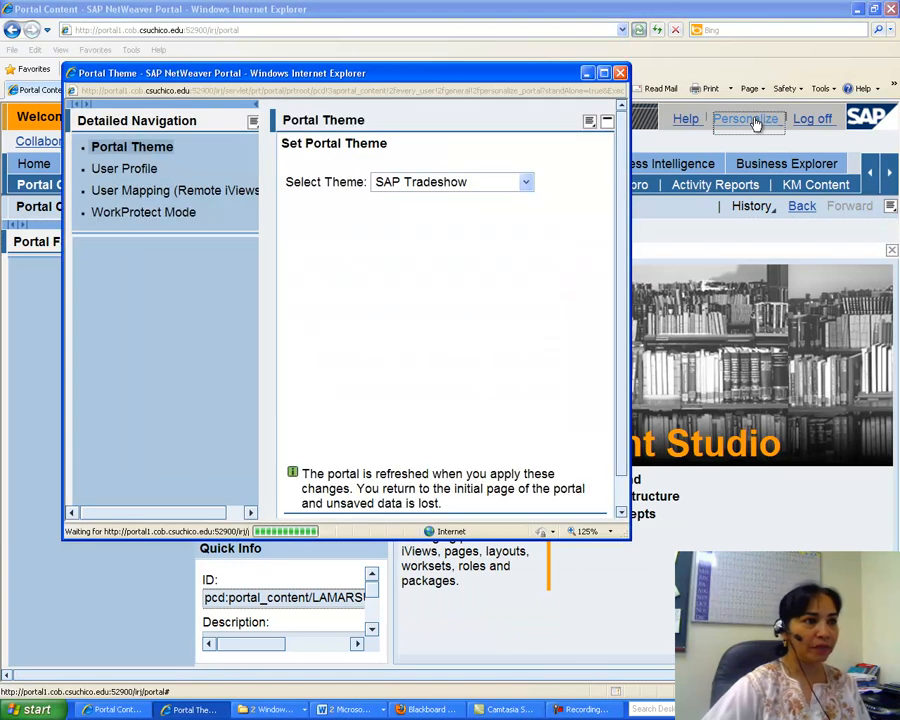
{"action": "left_click", "coordinate": [97, 170]}
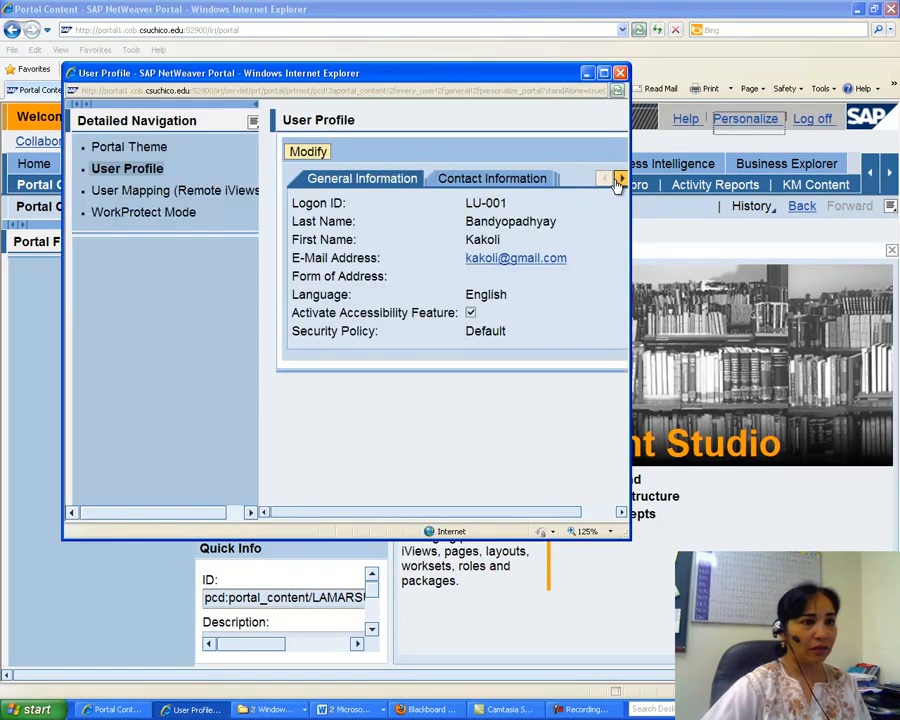
{"action": "left_click", "coordinate": [619, 180]}
{"action": "left_click", "coordinate": [619, 180]}
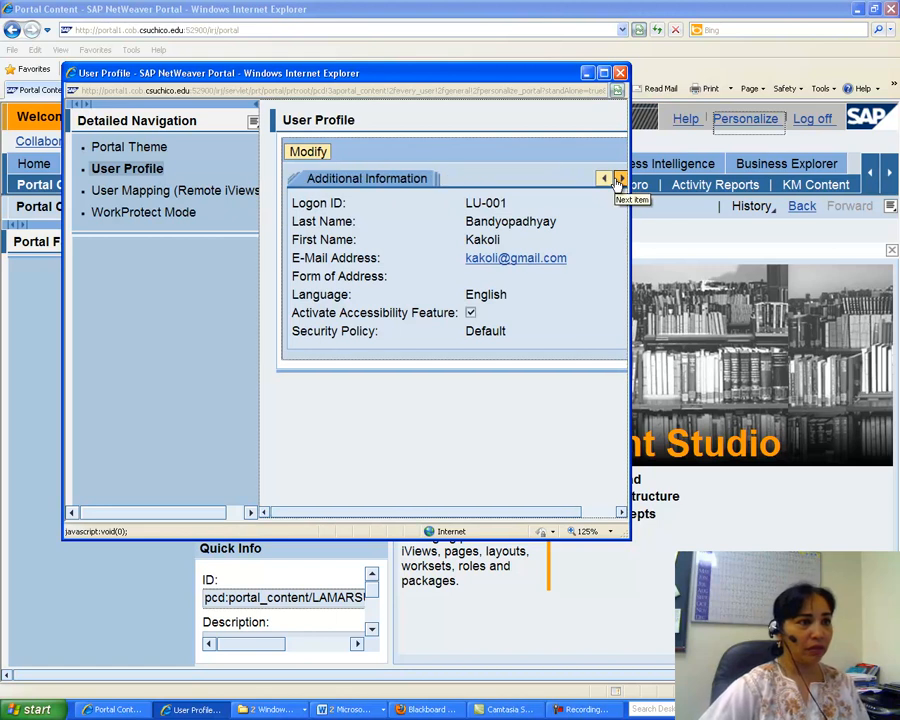
{"action": "left_click", "coordinate": [619, 180]}
{"action": "left_click", "coordinate": [434, 178]}
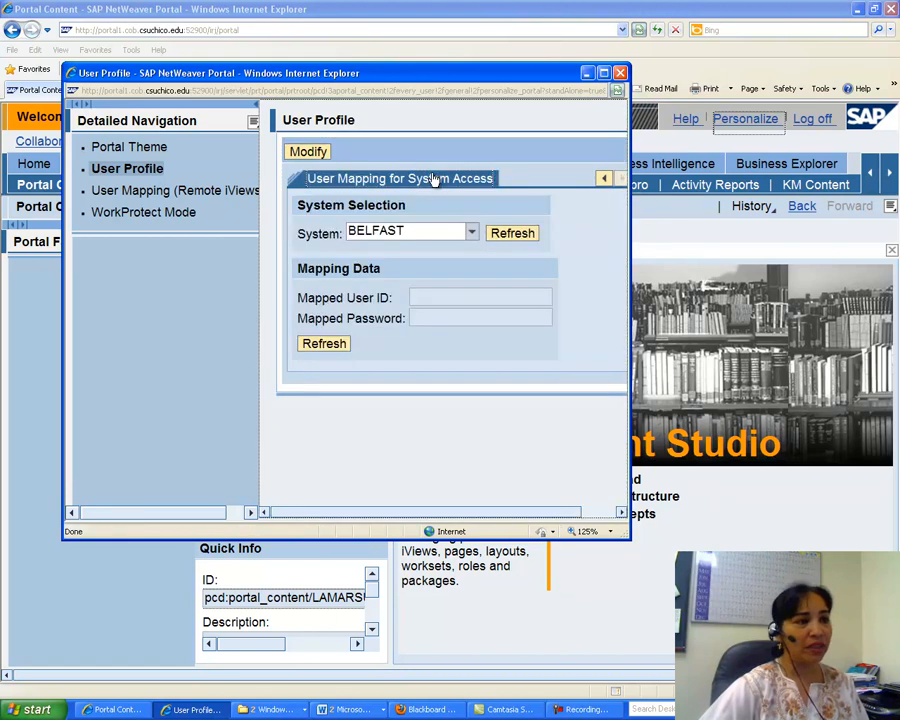
{"action": "left_click", "coordinate": [473, 233]}
{"action": "left_click", "coordinate": [408, 264]}
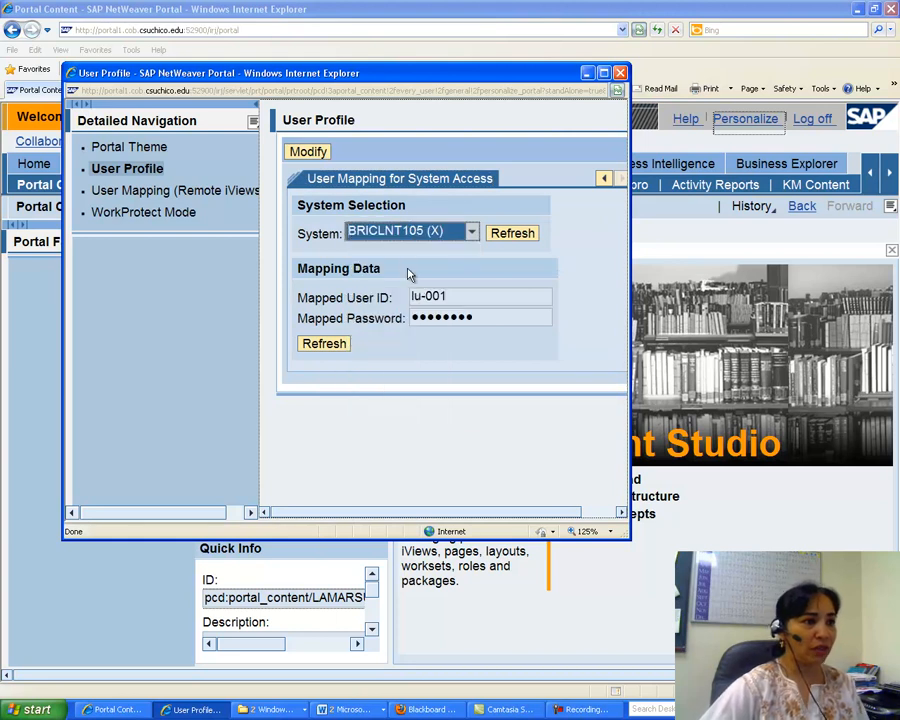
{"action": "left_click", "coordinate": [310, 155]}
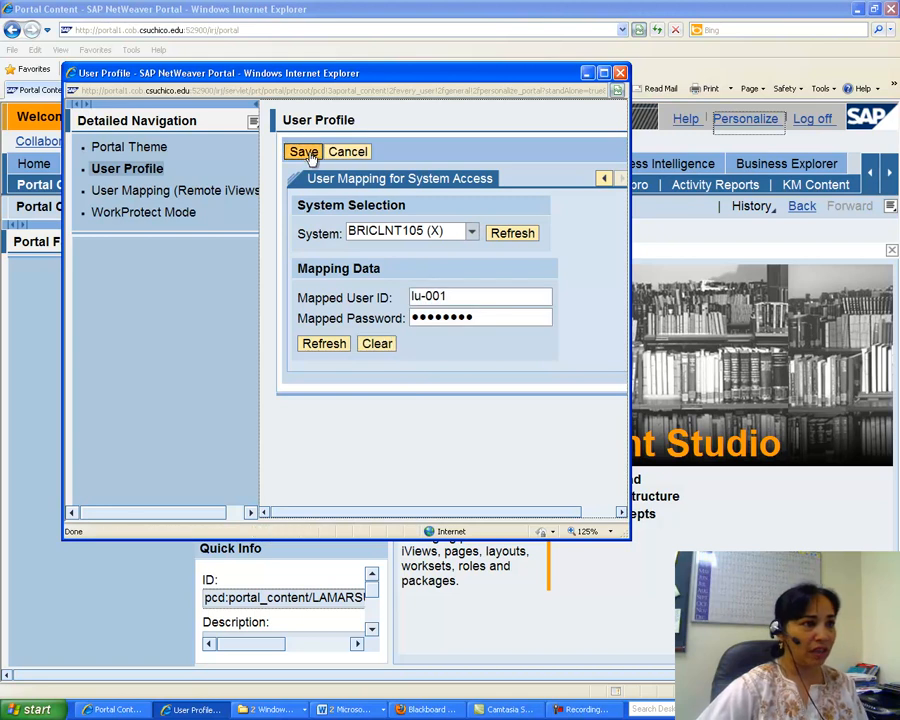
{"action": "left_click", "coordinate": [304, 153]}
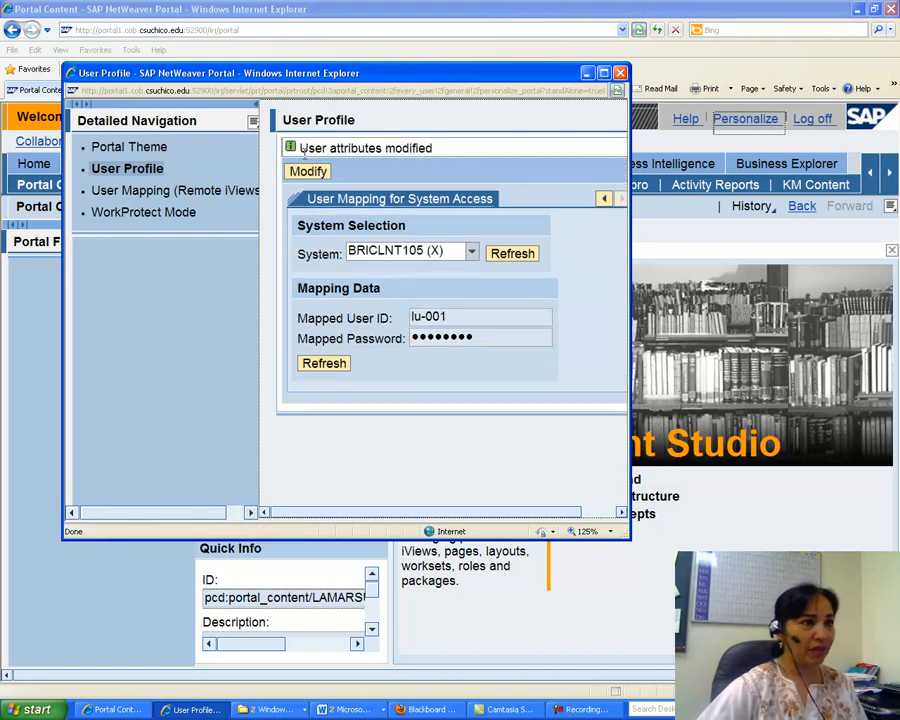
{"action": "left_click", "coordinate": [588, 76]}
{"action": "left_click", "coordinate": [278, 414]}
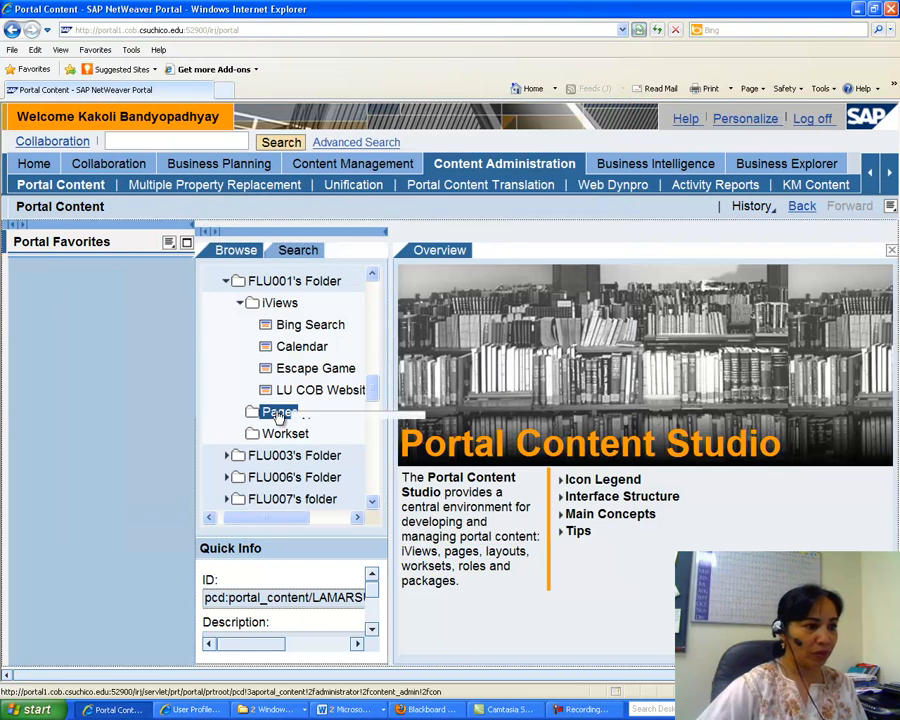
{"action": "right_click", "coordinate": [278, 414]}
{"action": "mouse_move", "coordinate": [306, 424]}
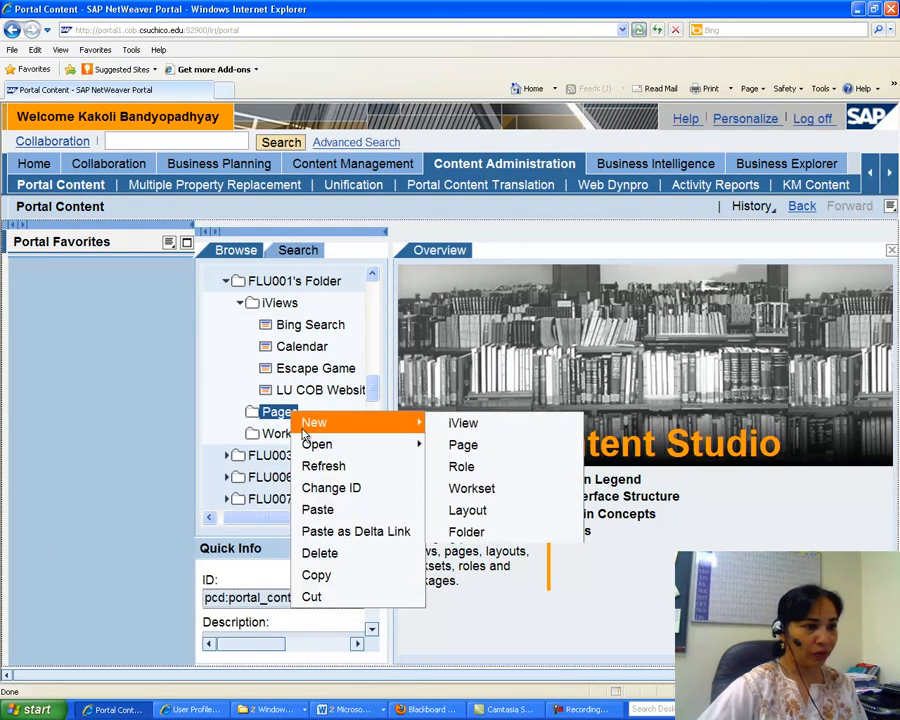
{"action": "left_click", "coordinate": [466, 445]}
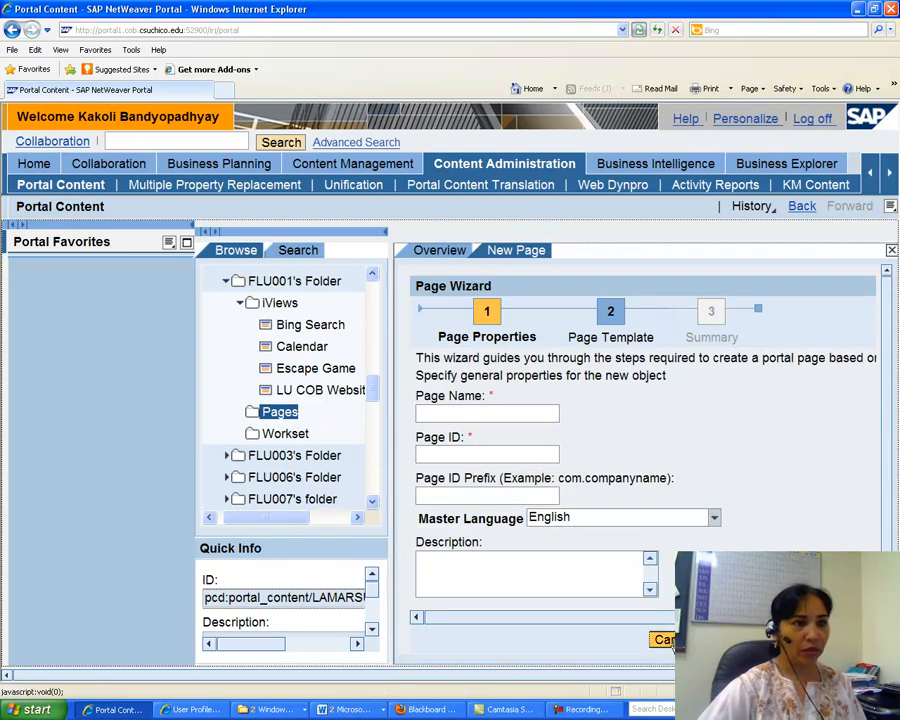
{"action": "left_click", "coordinate": [638, 30]}
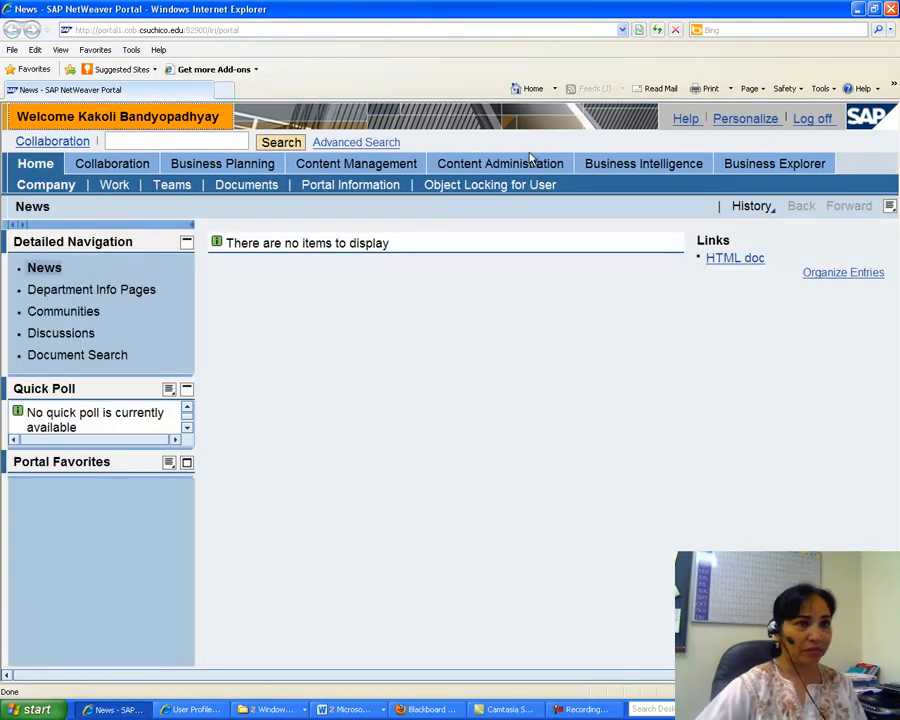
Re-enter the mapped password for system BRICLNT105 (X) in the user profile's user mapping, save it and close the window.
{"action": "left_click", "coordinate": [755, 120]}
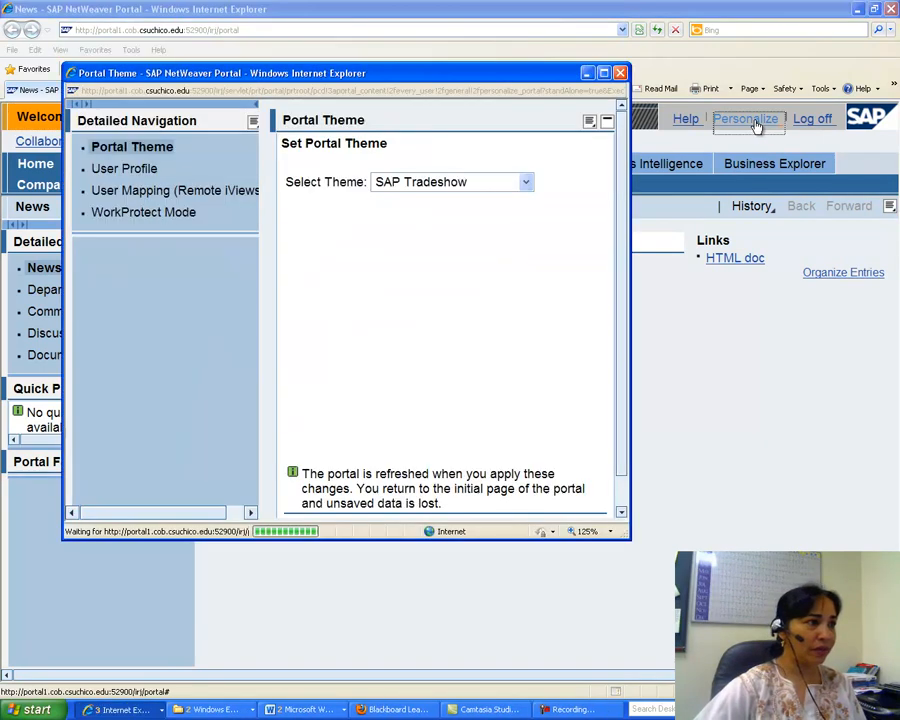
{"action": "left_click", "coordinate": [138, 173]}
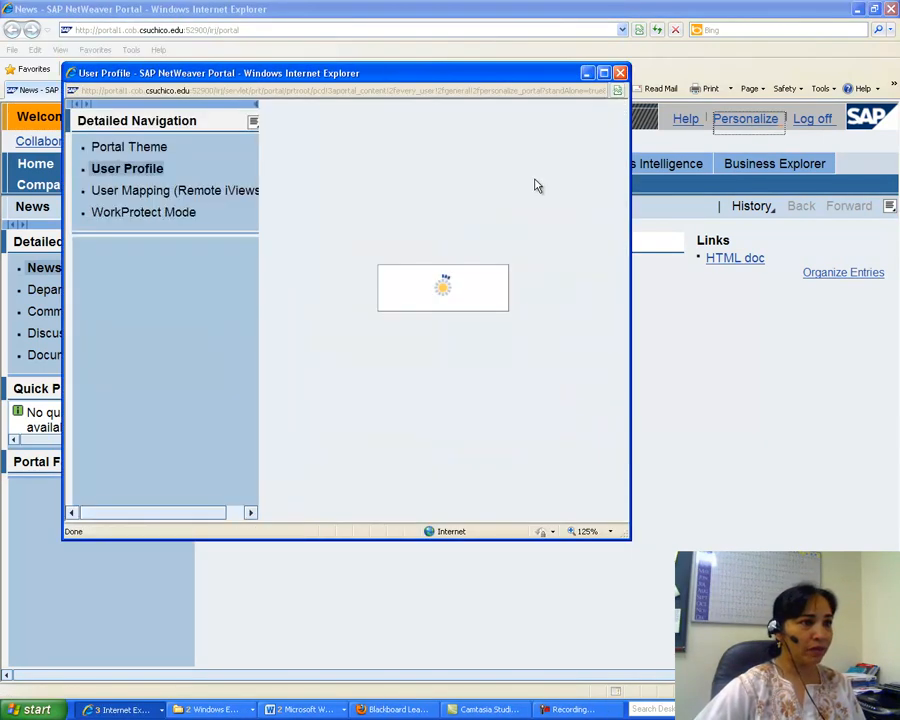
{"action": "left_click", "coordinate": [620, 179]}
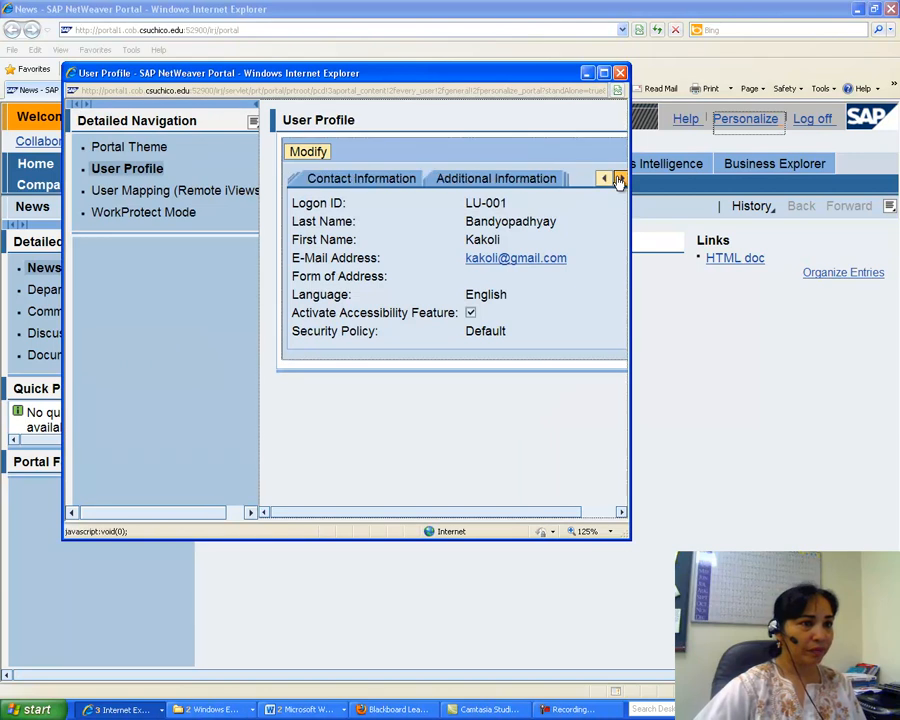
{"action": "left_click", "coordinate": [620, 179]}
{"action": "left_click", "coordinate": [620, 179]}
{"action": "left_click", "coordinate": [422, 182]}
{"action": "left_click", "coordinate": [472, 232]}
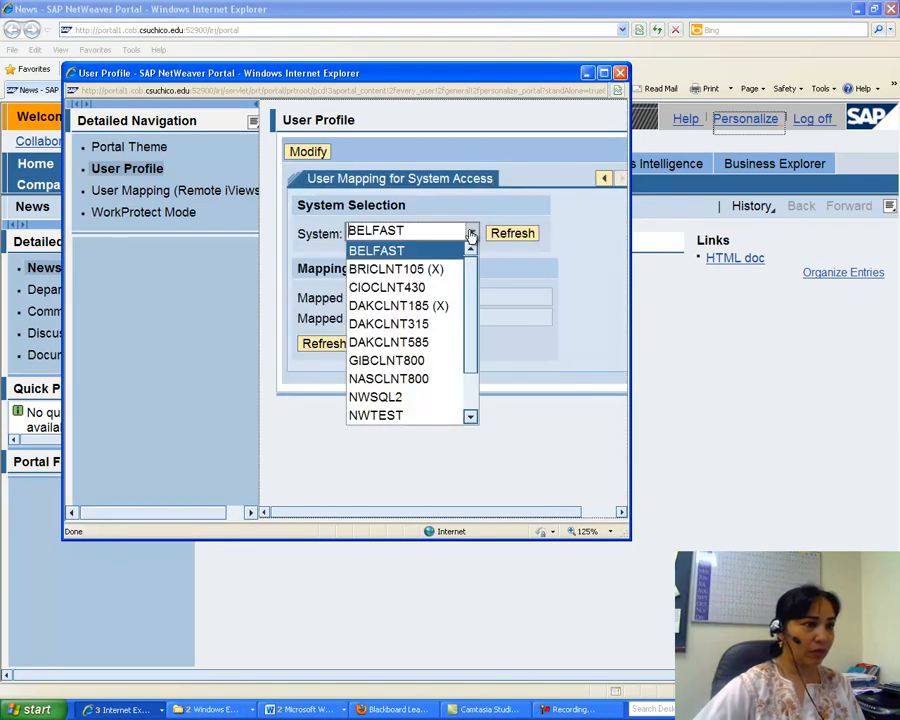
{"action": "left_click", "coordinate": [408, 270]}
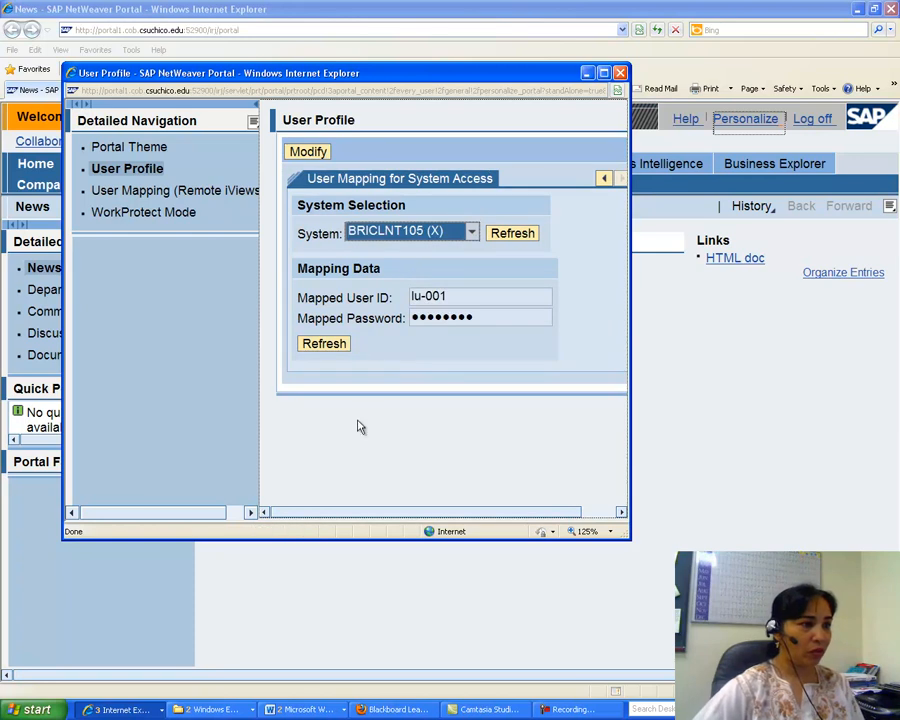
{"action": "left_click", "coordinate": [300, 156]}
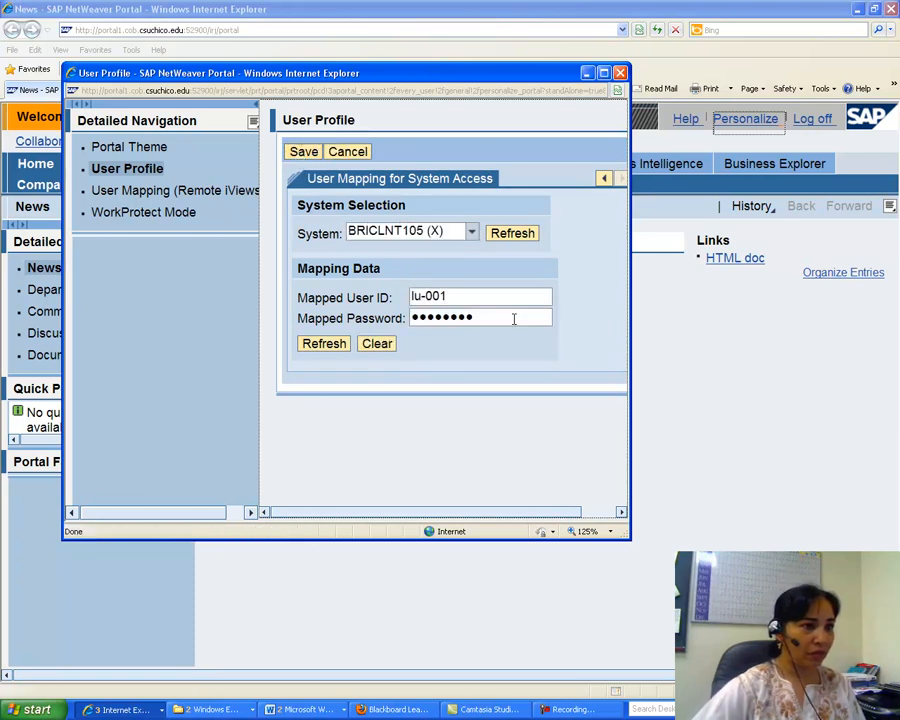
{"action": "left_click_drag", "start_coordinate": [482, 317], "coordinate": [393, 322]}
{"action": "type", "text": "init"}
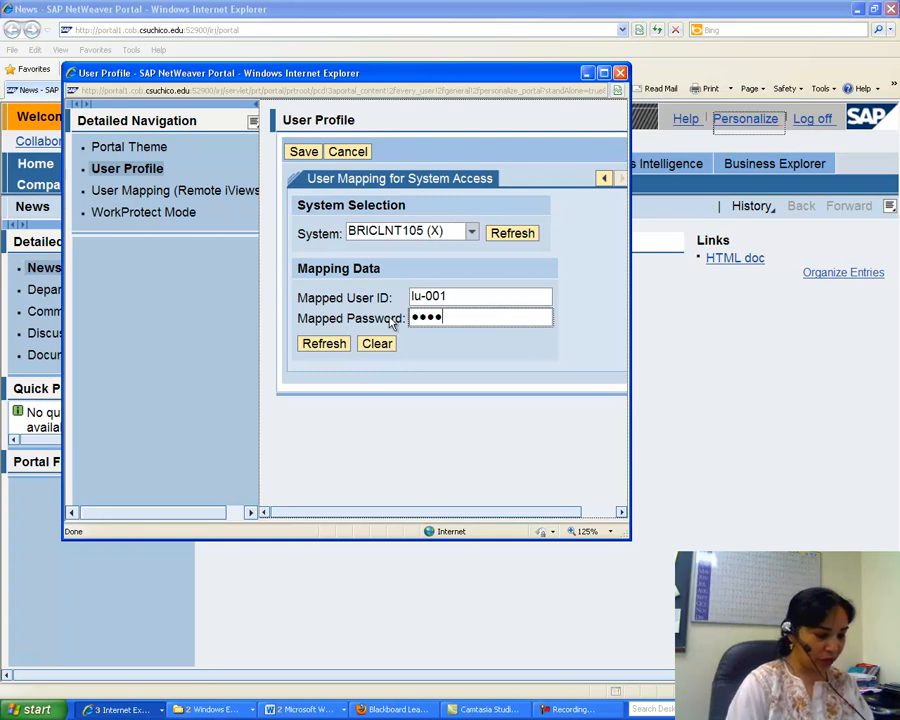
{"action": "left_click", "coordinate": [302, 151]}
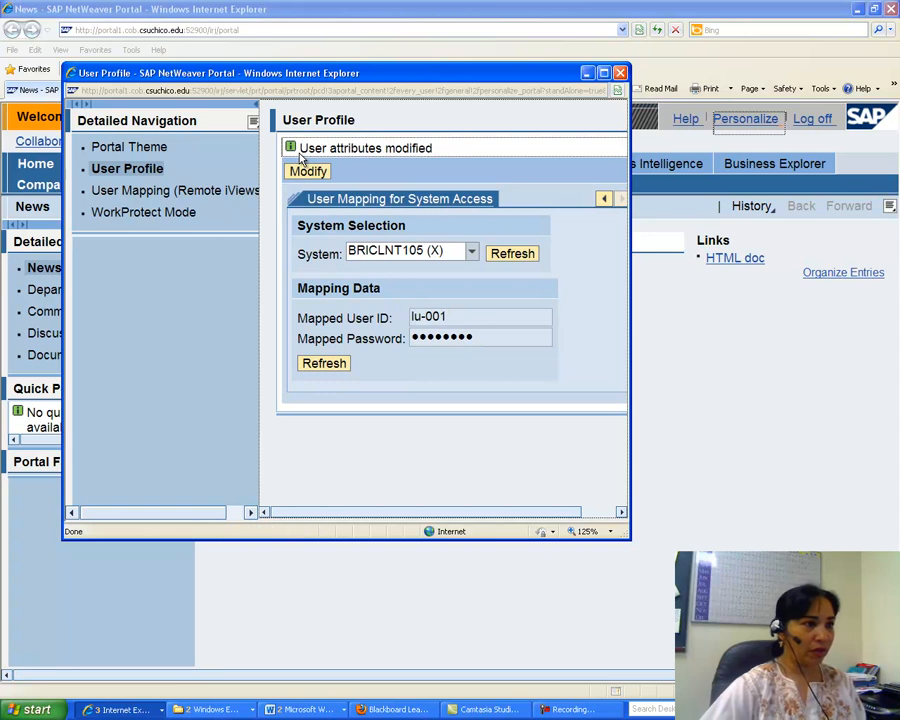
{"action": "left_click", "coordinate": [310, 359]}
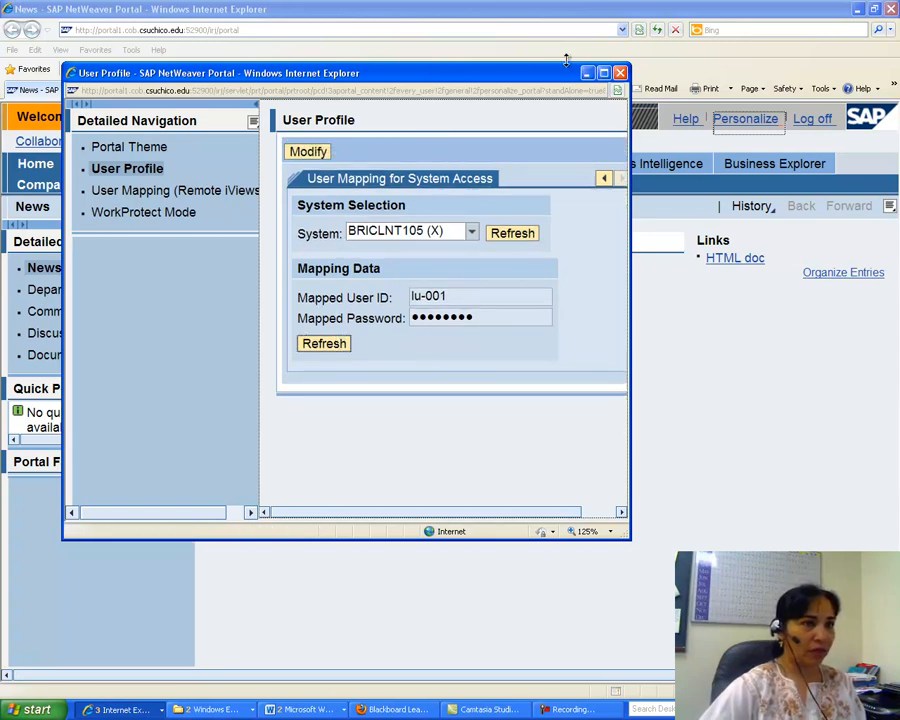
{"action": "left_click", "coordinate": [620, 72]}
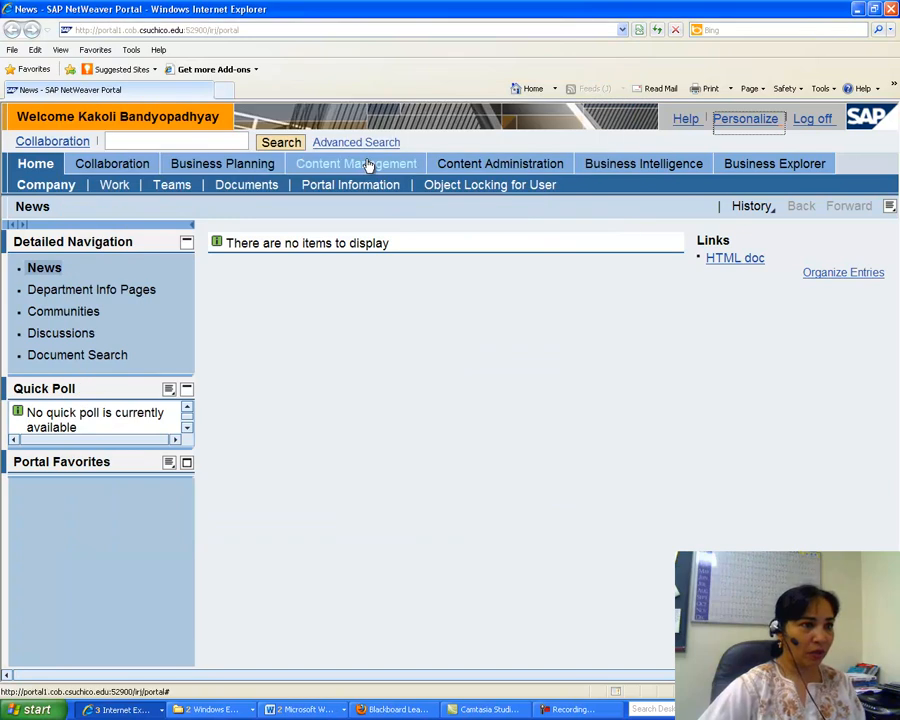
Open the new Page wizard from the Pages subfolder of FLU001's Folder under LAMAR in Content Administration's Portal Content.
{"action": "left_click", "coordinate": [476, 168]}
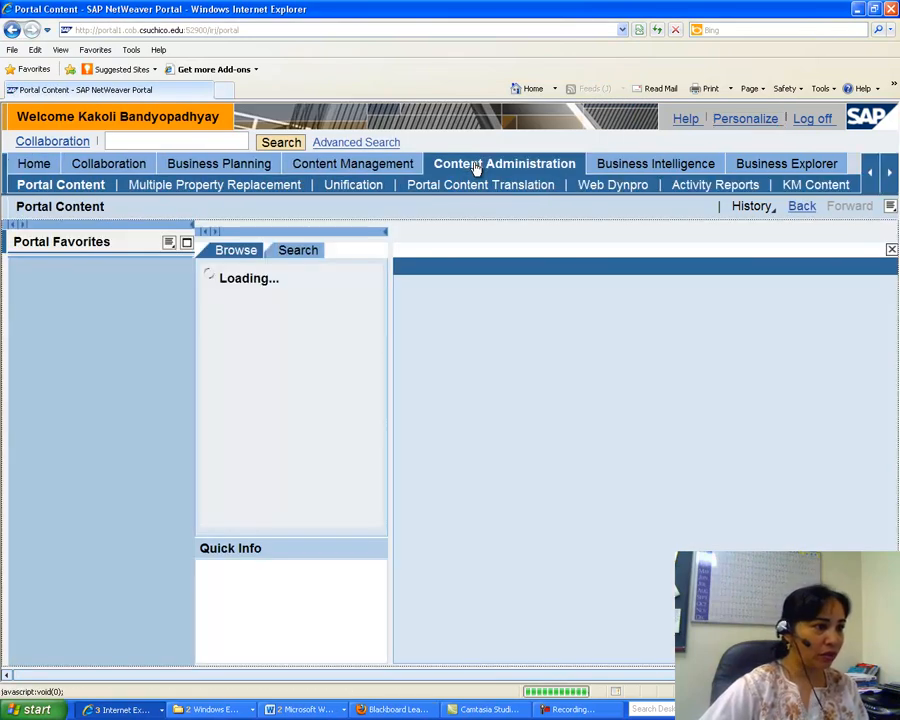
{"action": "left_click", "coordinate": [207, 323]}
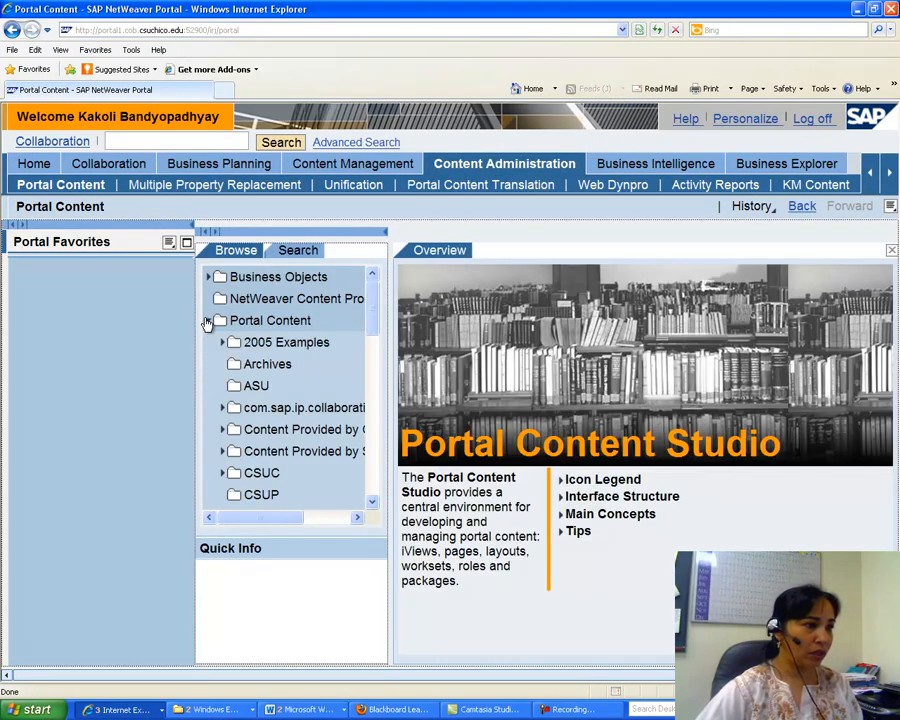
{"action": "left_click_drag", "start_coordinate": [371, 321], "coordinate": [376, 380]}
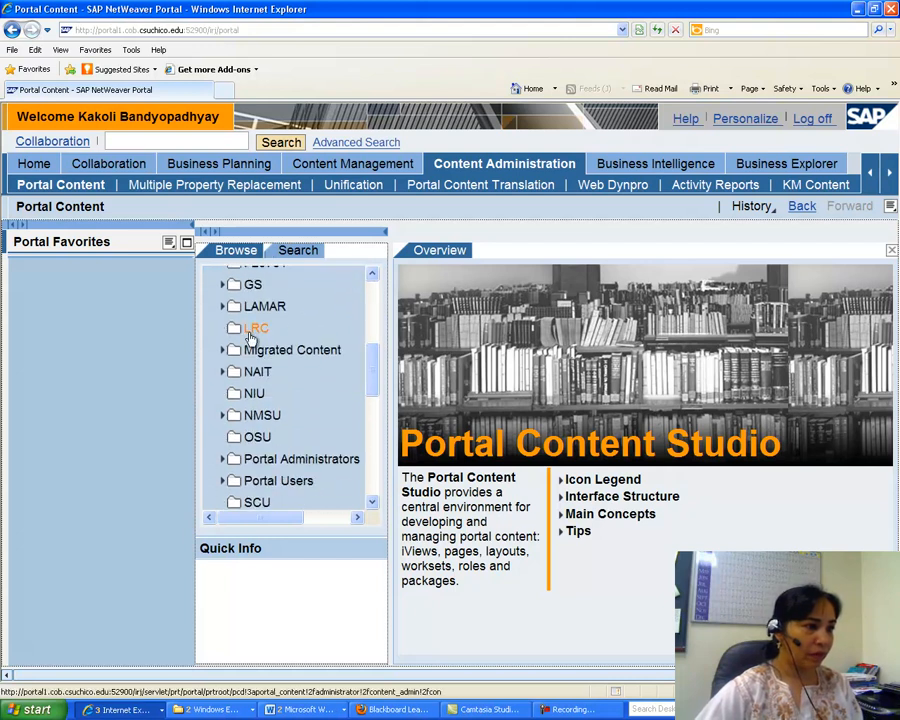
{"action": "left_click", "coordinate": [223, 307]}
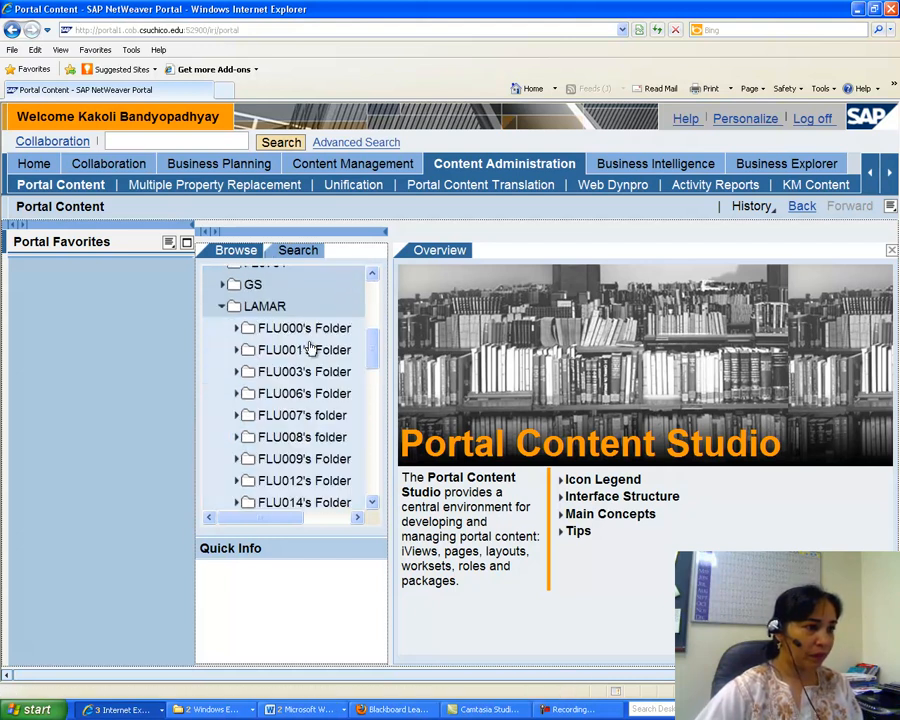
{"action": "left_click", "coordinate": [237, 352]}
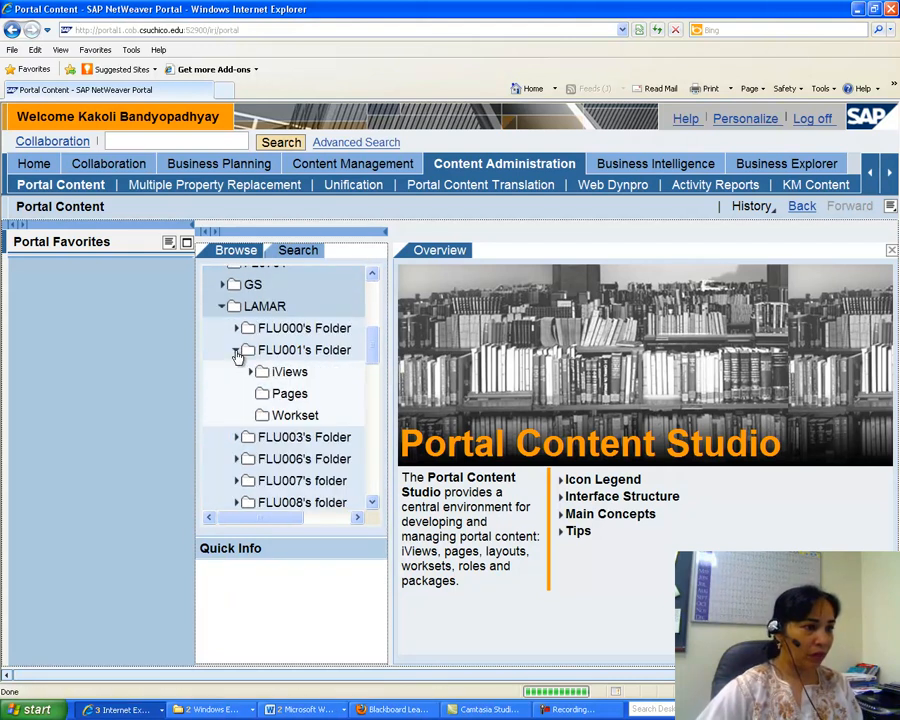
{"action": "right_click", "coordinate": [279, 394]}
{"action": "mouse_move", "coordinate": [357, 408]}
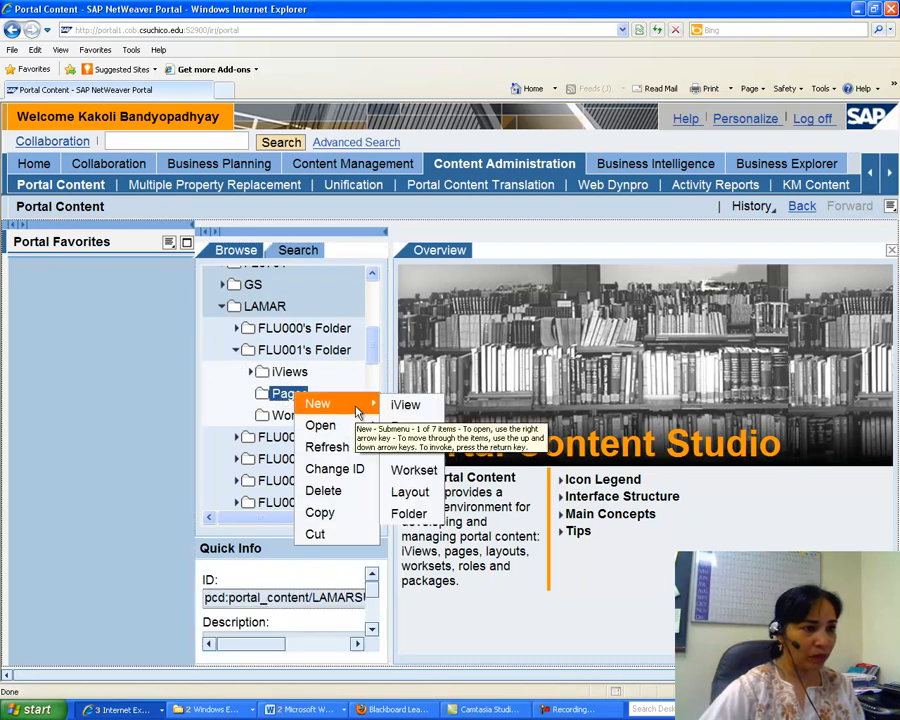
{"action": "left_click", "coordinate": [405, 426]}
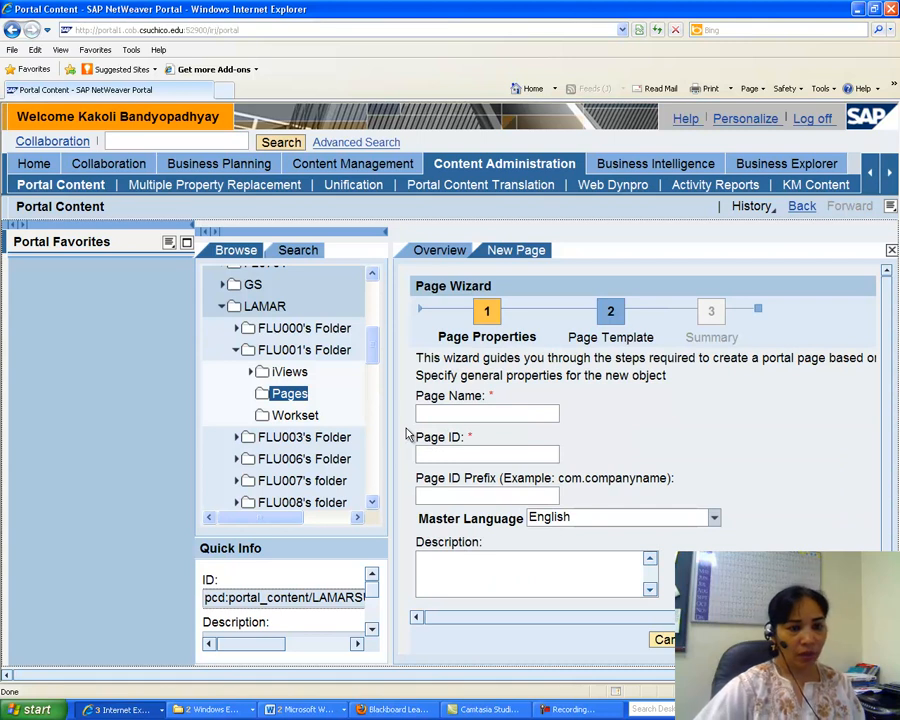
{"action": "left_click", "coordinate": [566, 710]}
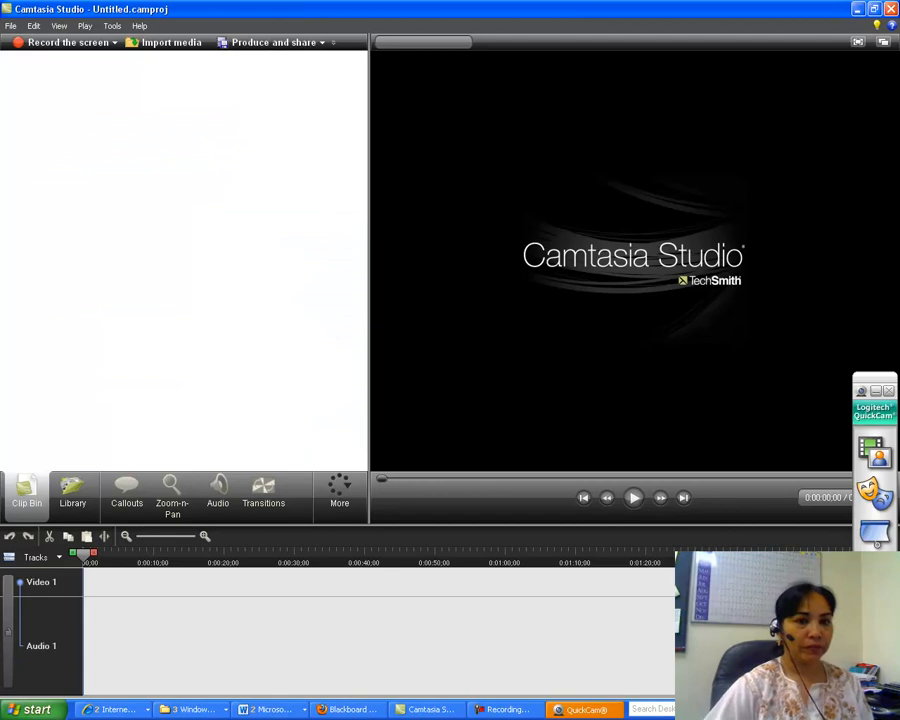
{"action": "left_click", "coordinate": [858, 11]}
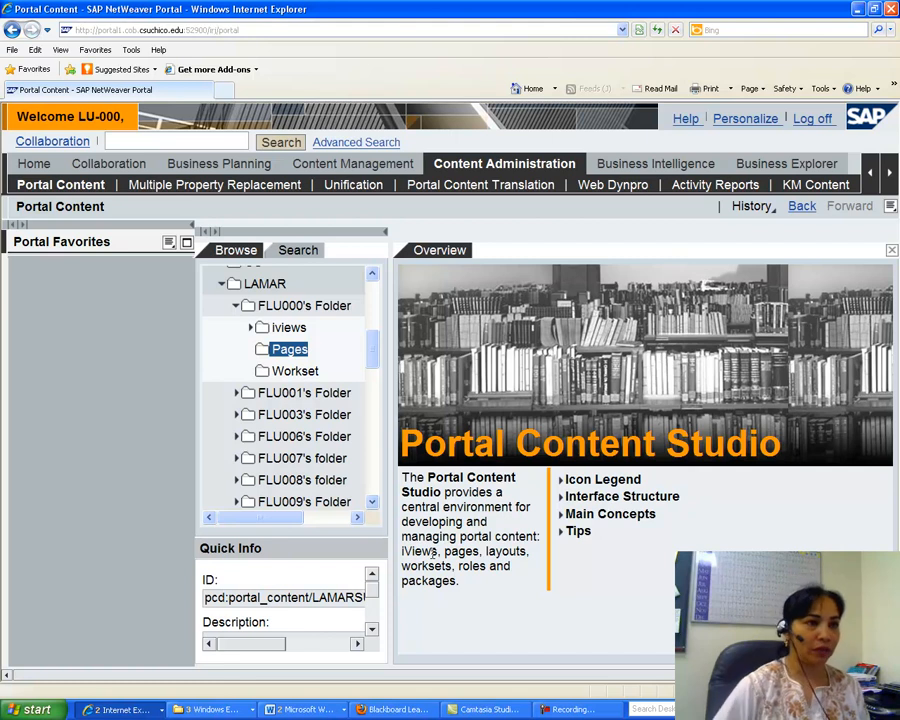
Start creating a new page in the Pages subfolder of FLU000's Folder.
{"action": "right_click", "coordinate": [288, 352]}
{"action": "mouse_move", "coordinate": [324, 359]}
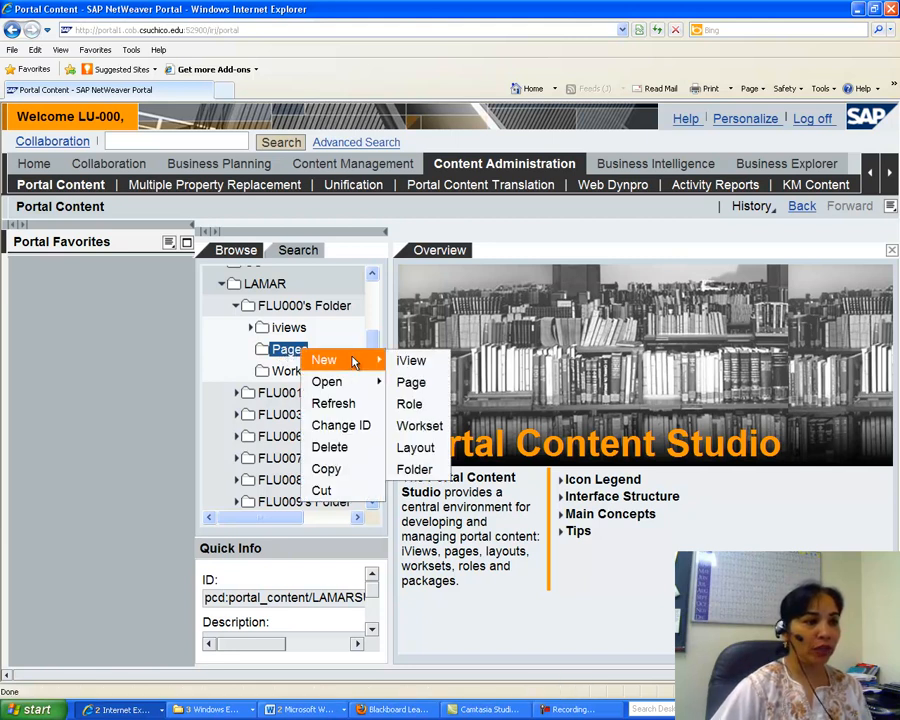
{"action": "left_click", "coordinate": [410, 383]}
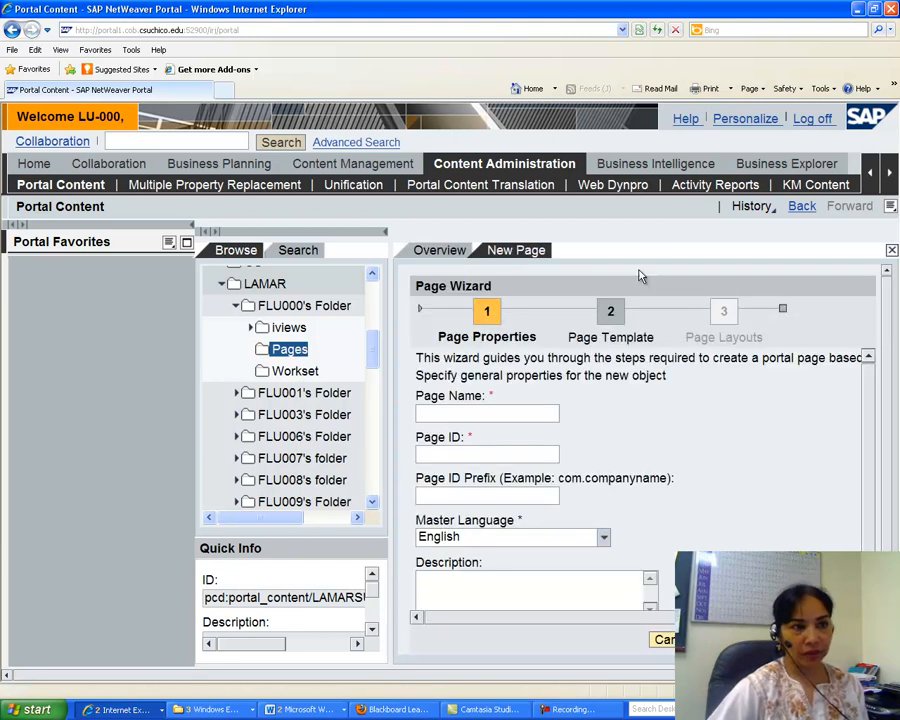
Name the new page Page One with page ID pageone and keep the Default Page Template.
{"action": "left_click", "coordinate": [465, 413]}
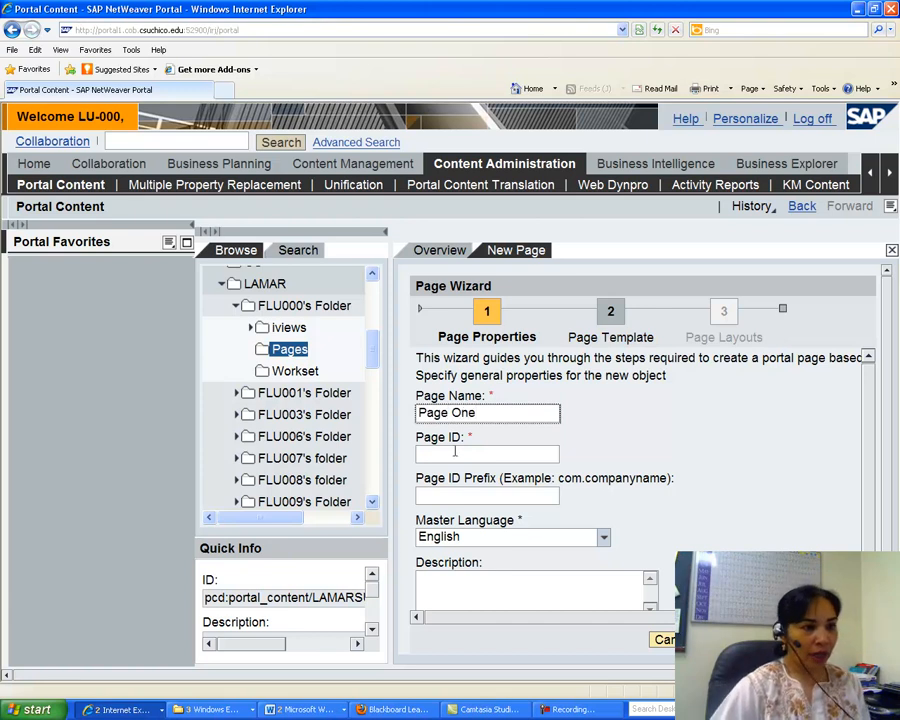
{"action": "left_click", "coordinate": [450, 455]}
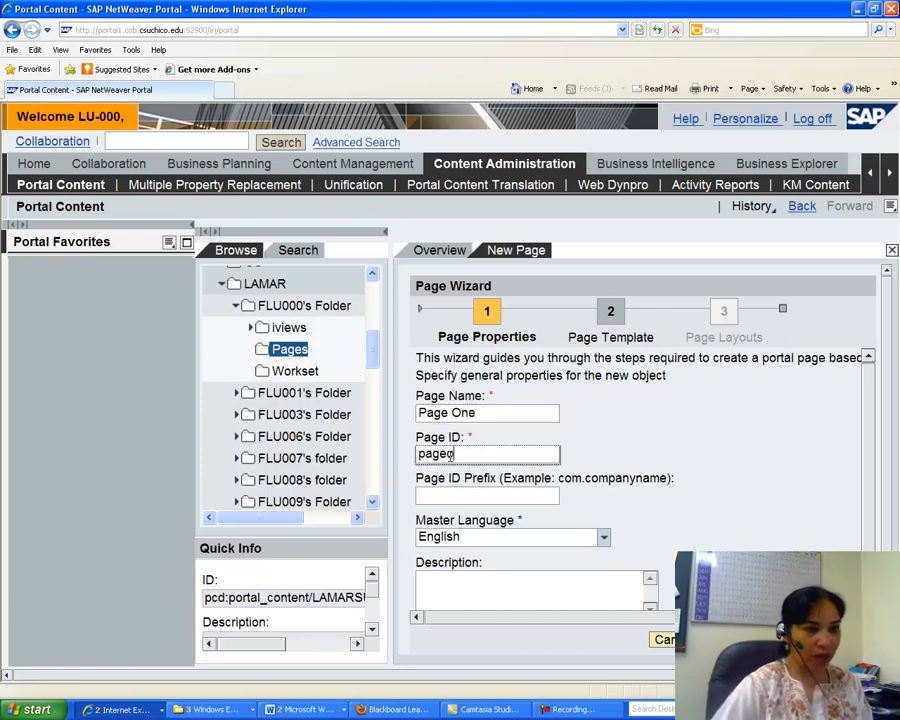
{"action": "left_click", "coordinate": [790, 640]}
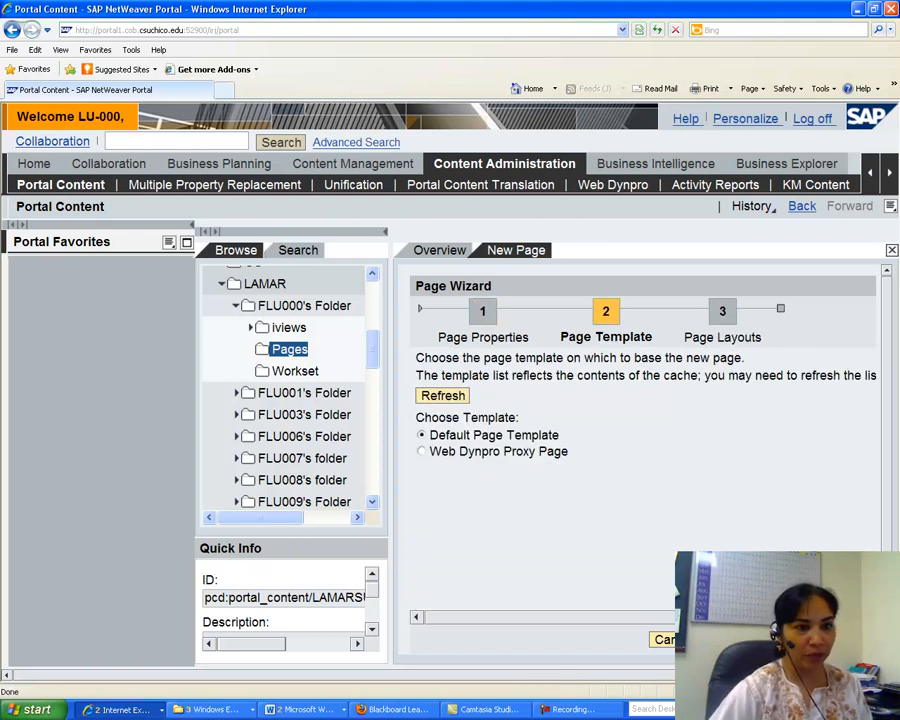
{"action": "left_click", "coordinate": [790, 640]}
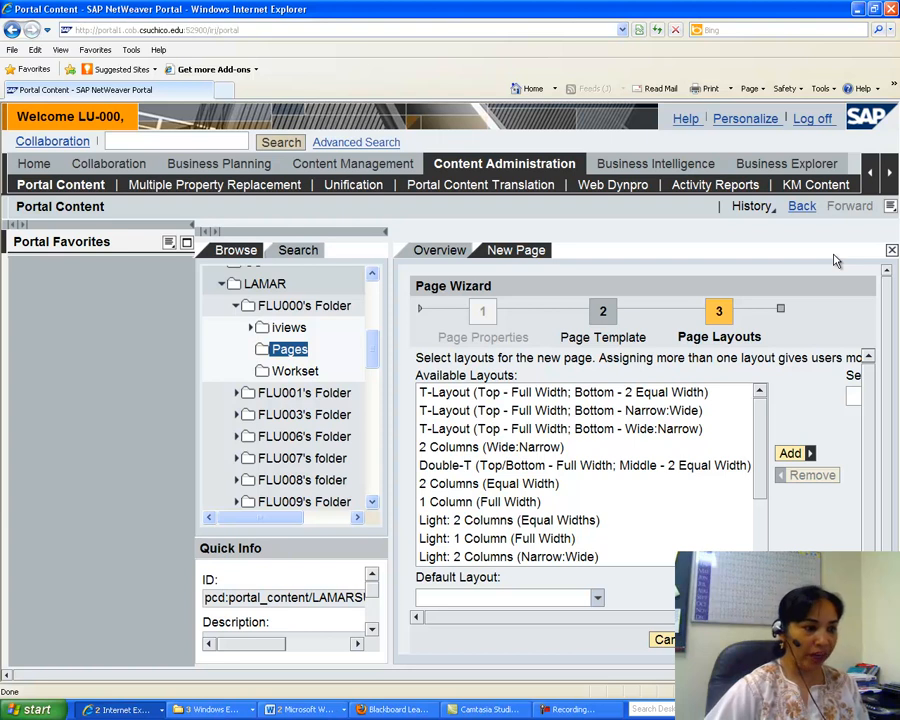
Read the assignment document's instructions for choosing the page layouts.
{"action": "left_click", "coordinate": [305, 709]}
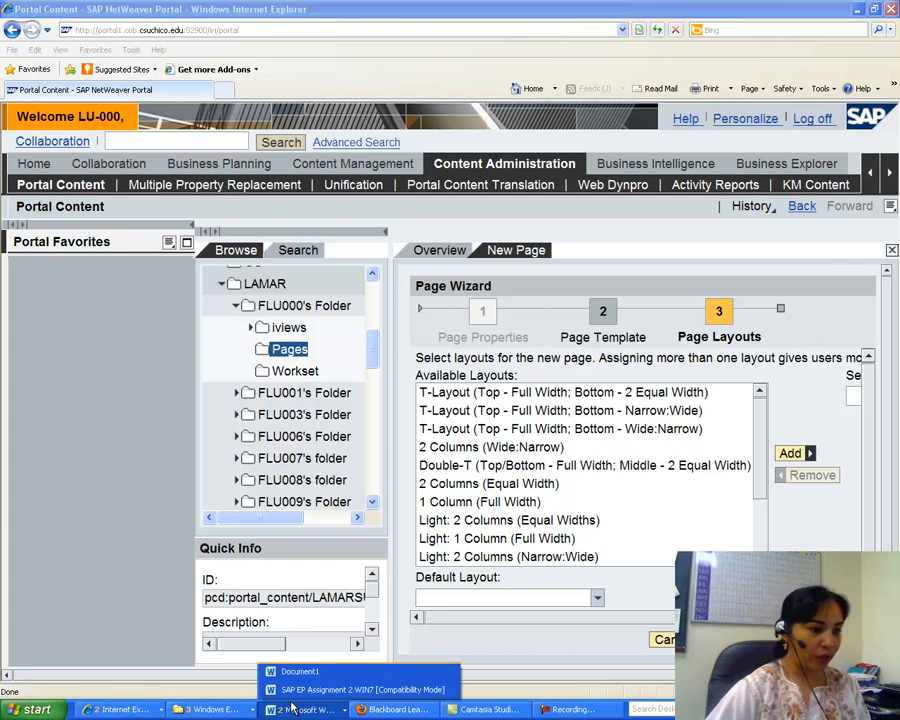
{"action": "left_click", "coordinate": [300, 682]}
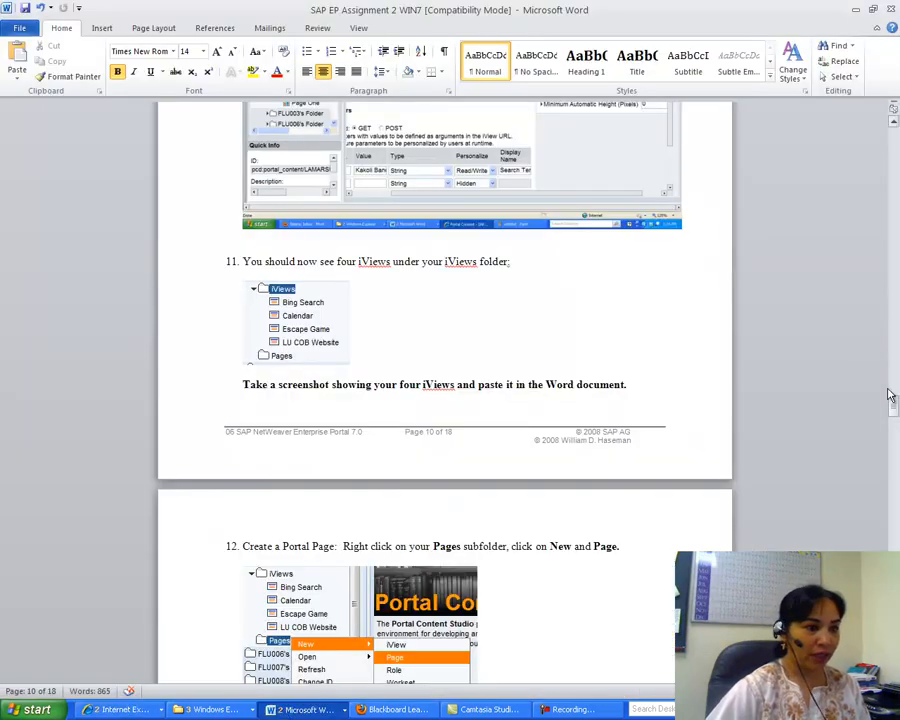
{"action": "left_click_drag", "start_coordinate": [895, 406], "coordinate": [895, 461]}
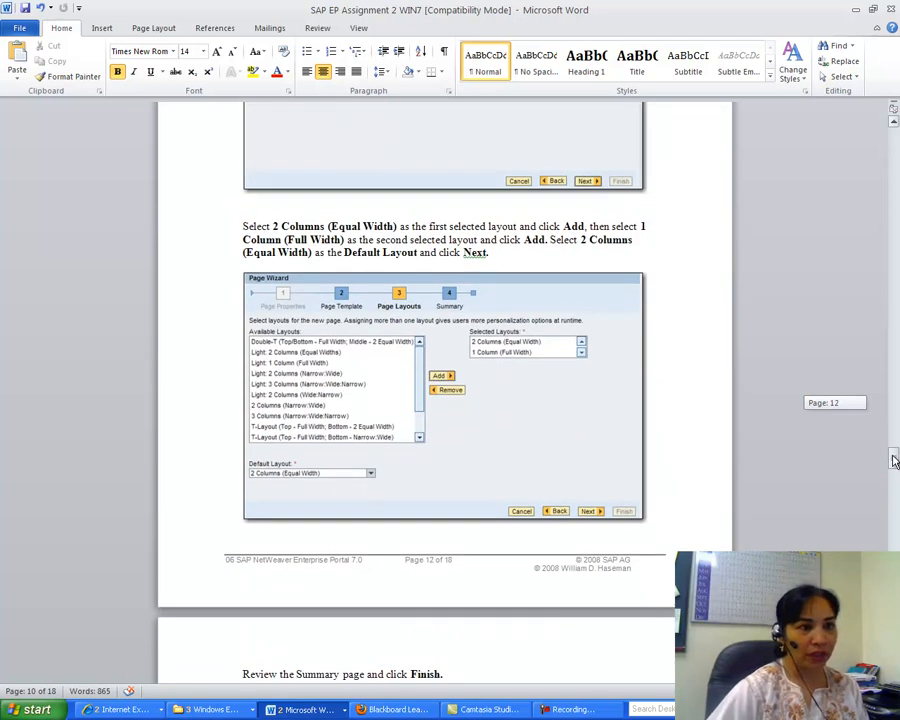
{"action": "left_click_drag", "start_coordinate": [895, 461], "coordinate": [895, 467]}
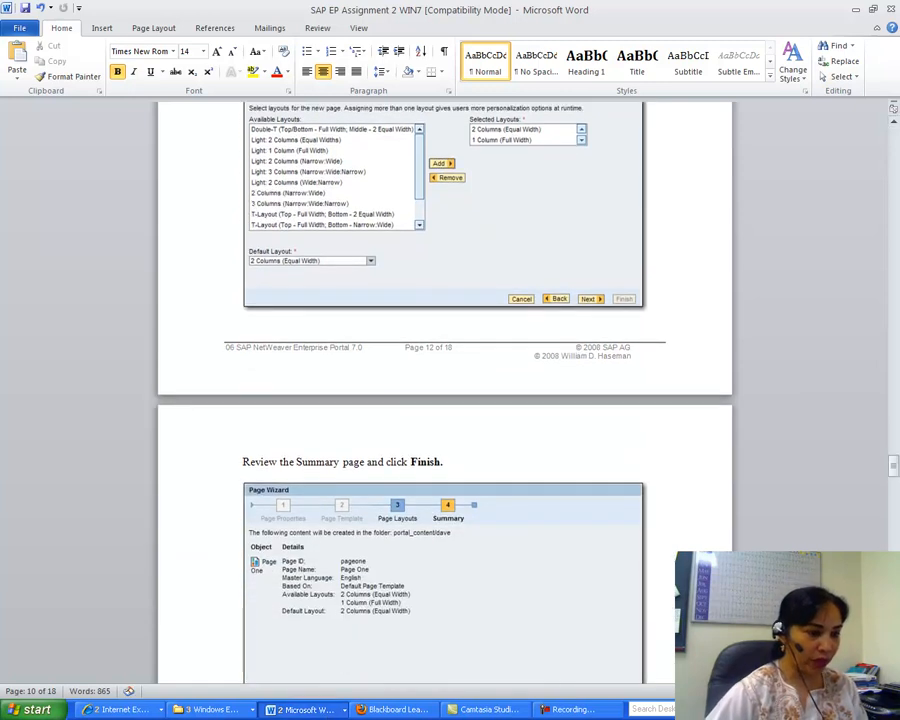
{"action": "left_click", "coordinate": [393, 708]}
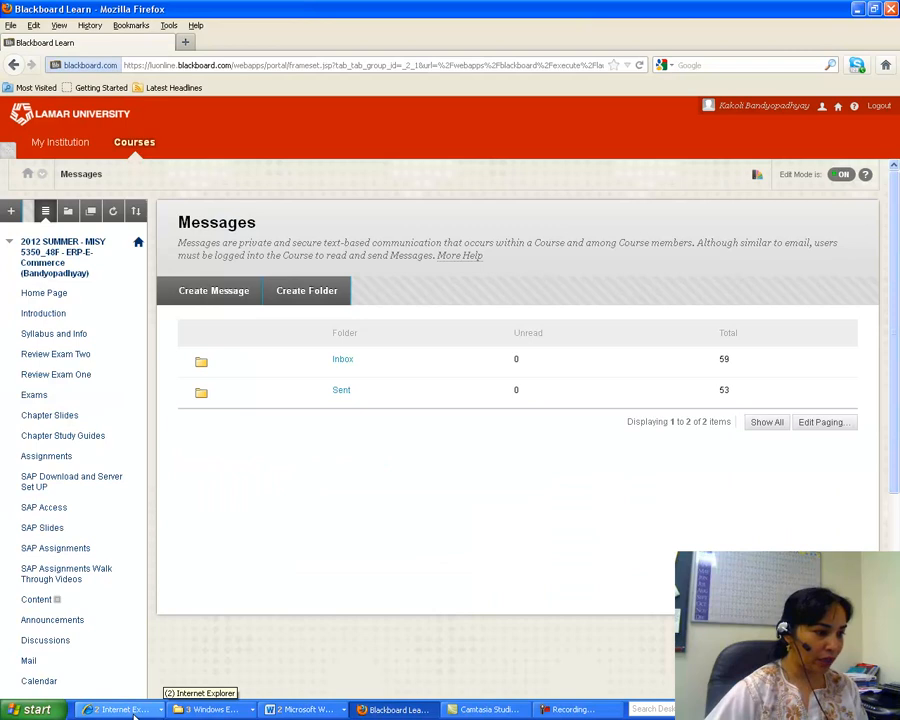
{"action": "left_click", "coordinate": [134, 712]}
{"action": "left_click", "coordinate": [180, 689]}
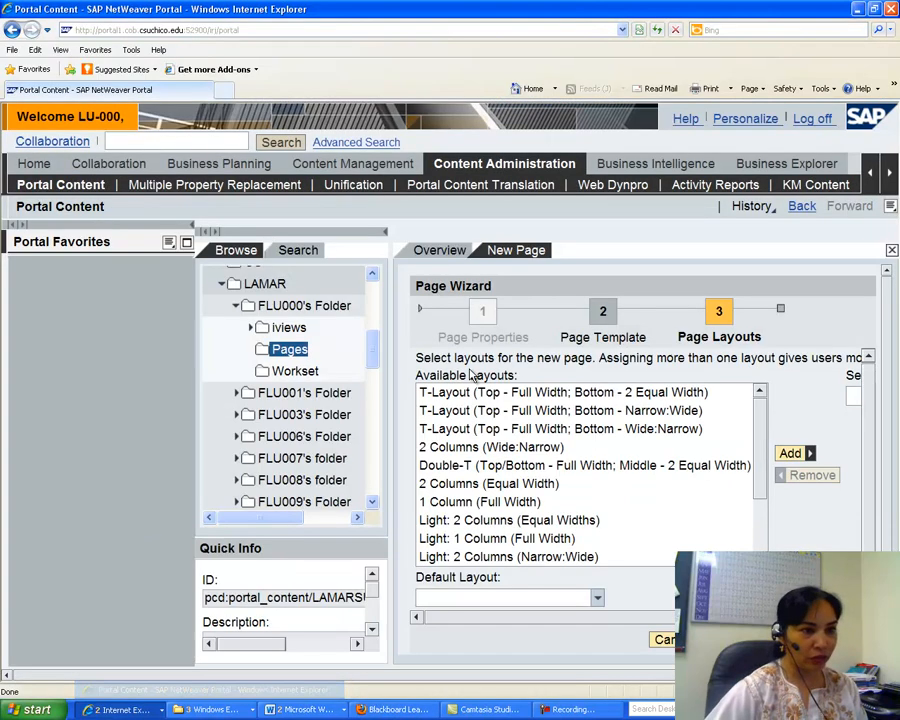
Add the 2 Columns (Equal Width) and 1 Column (Full Width) layouts and finish the page wizard.
{"action": "left_click", "coordinate": [480, 483]}
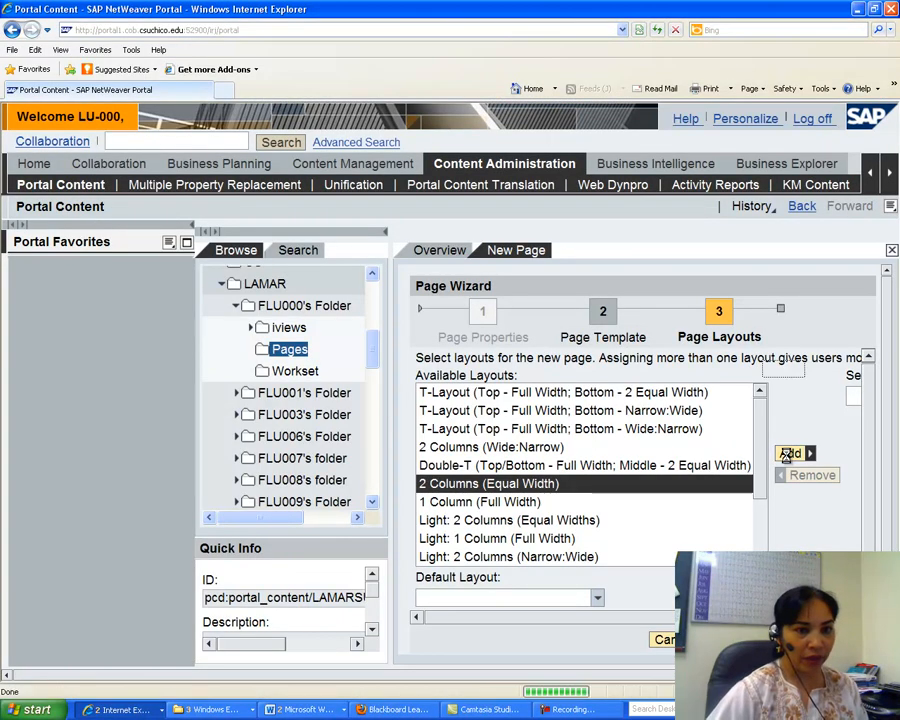
{"action": "left_click", "coordinate": [787, 454]}
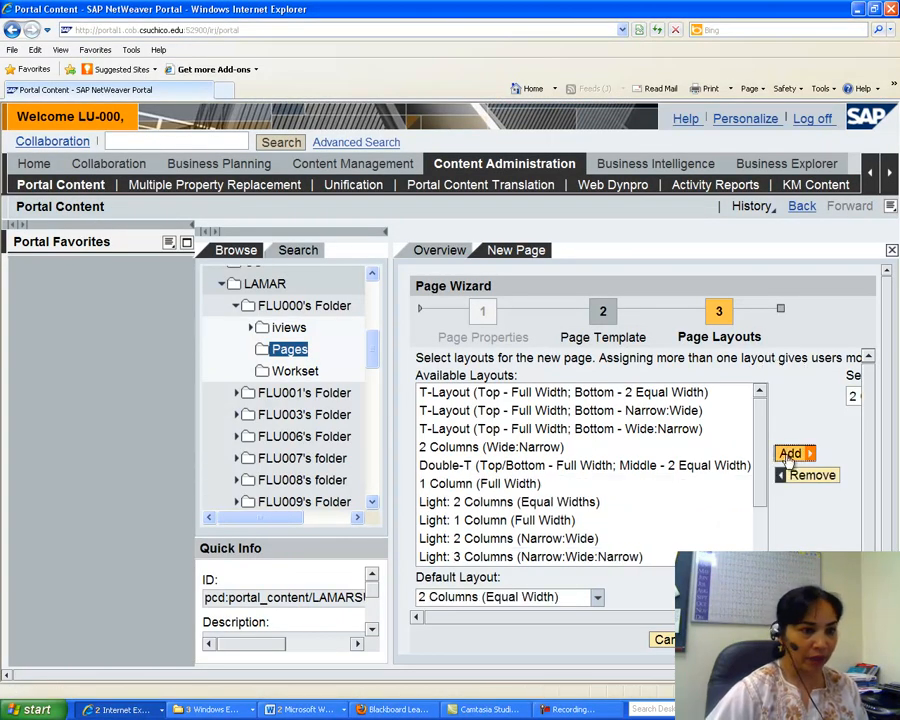
{"action": "left_click", "coordinate": [474, 485]}
{"action": "left_click", "coordinate": [789, 453]}
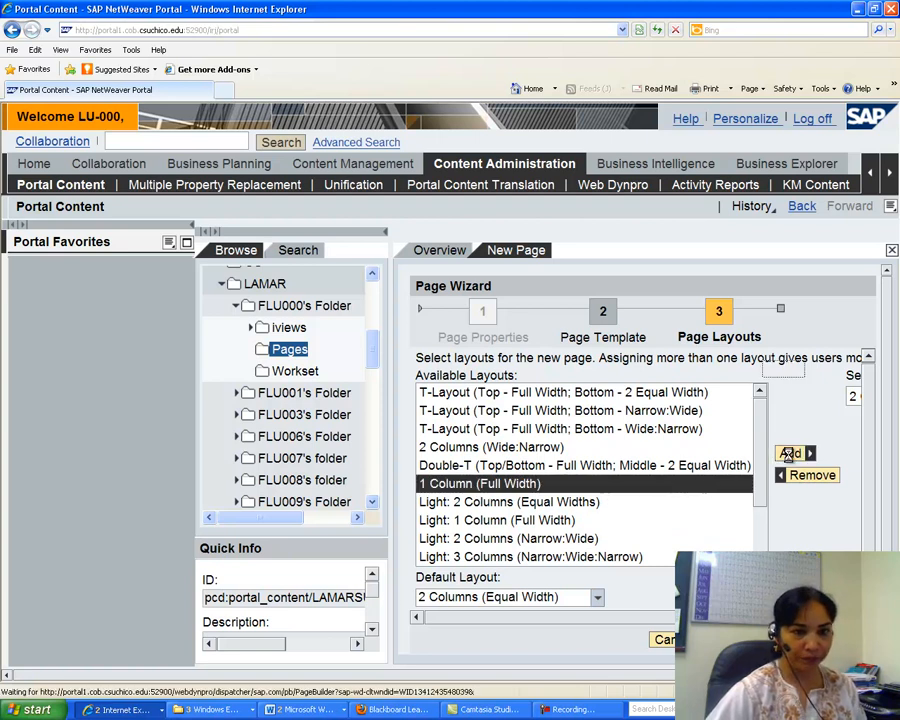
{"action": "left_click", "coordinate": [785, 640]}
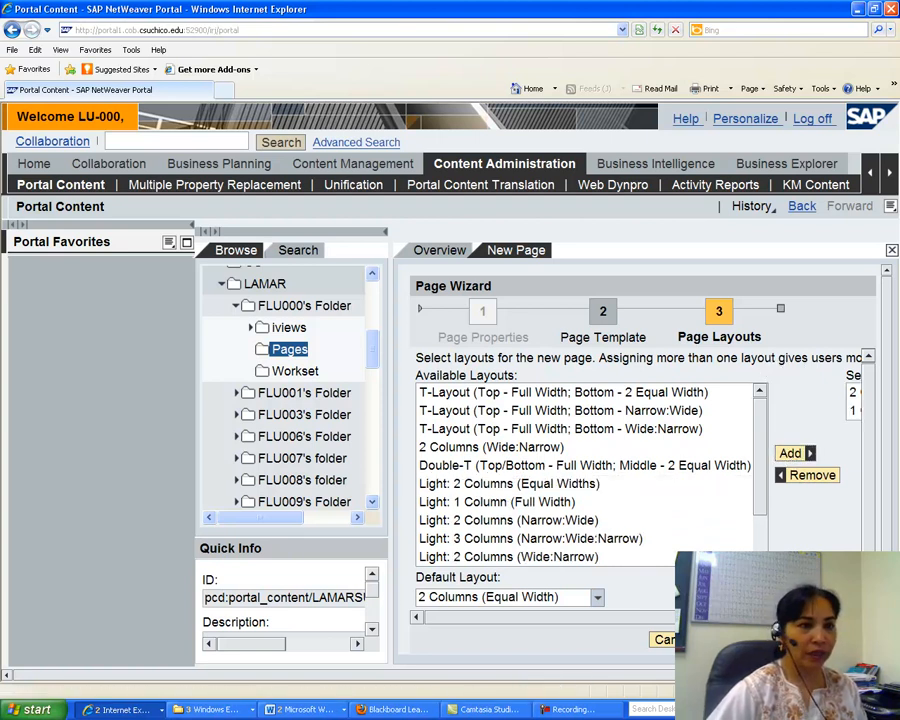
{"action": "left_click", "coordinate": [842, 640]}
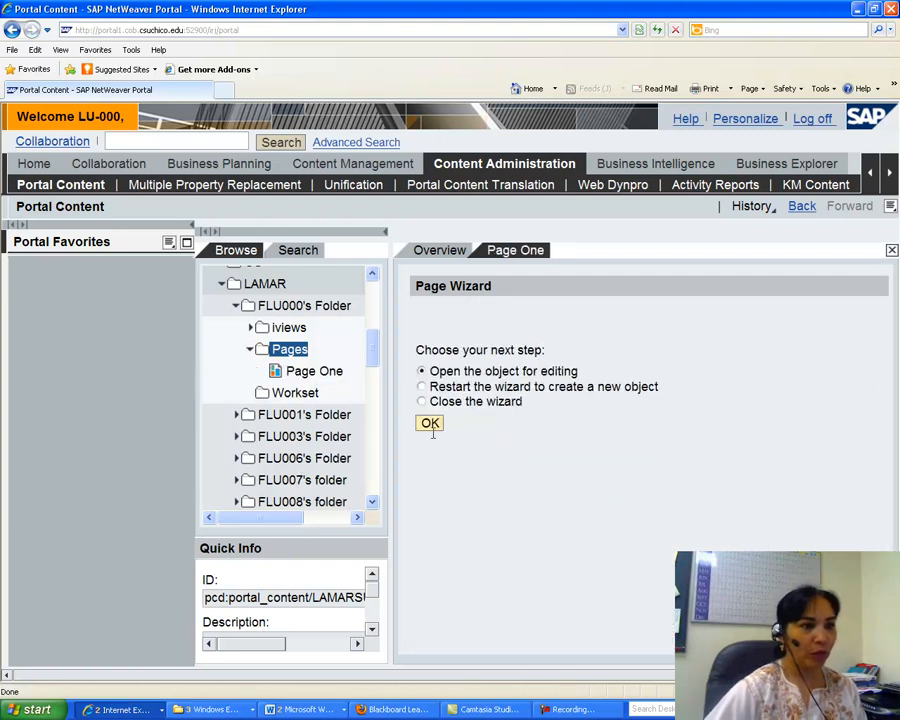
Open Page One for editing and switch to its Page Layout view.
{"action": "left_click", "coordinate": [430, 424]}
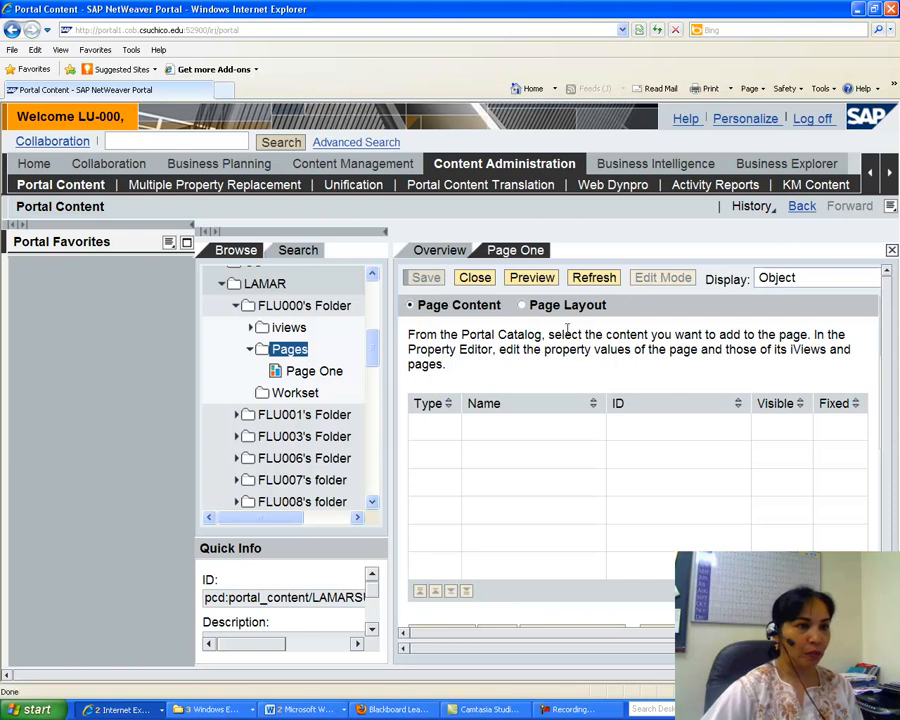
{"action": "left_click", "coordinate": [523, 305]}
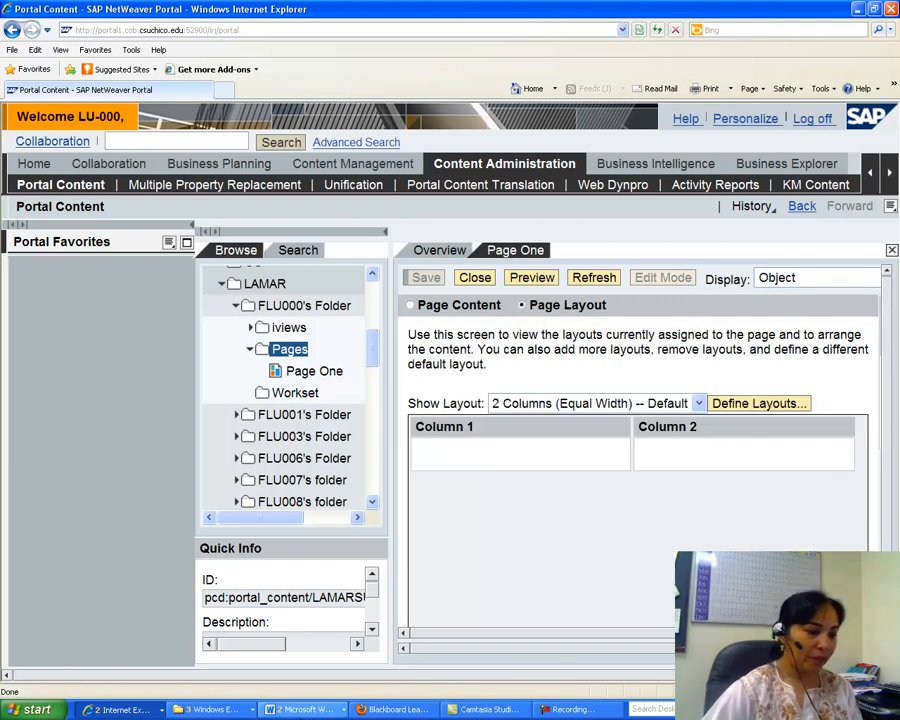
Read the assignment document's next instructions for adding iViews to the page.
{"action": "left_click", "coordinate": [305, 709]}
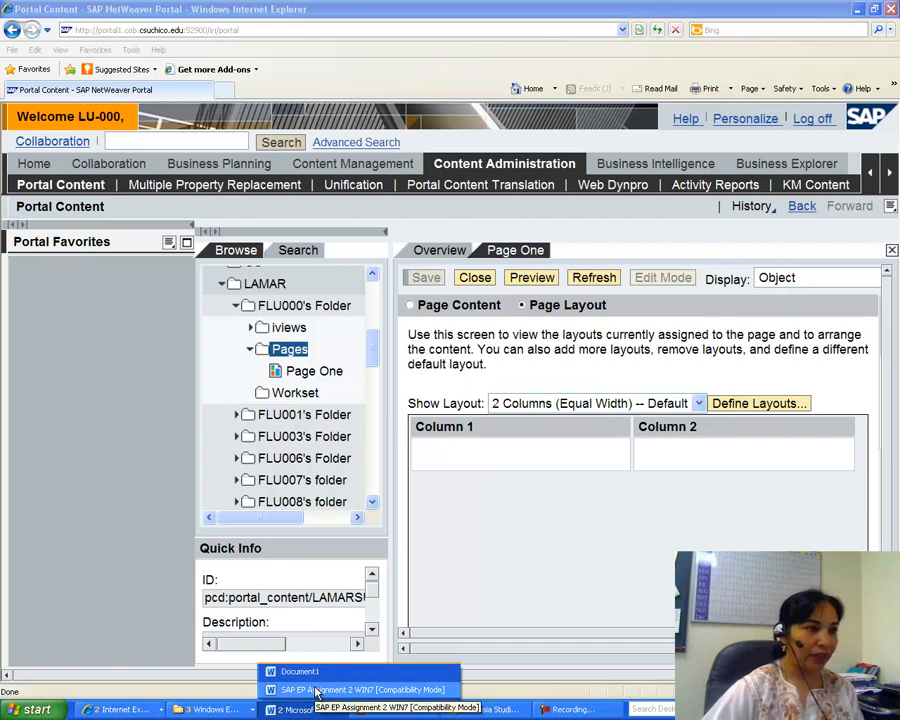
{"action": "left_click", "coordinate": [315, 690]}
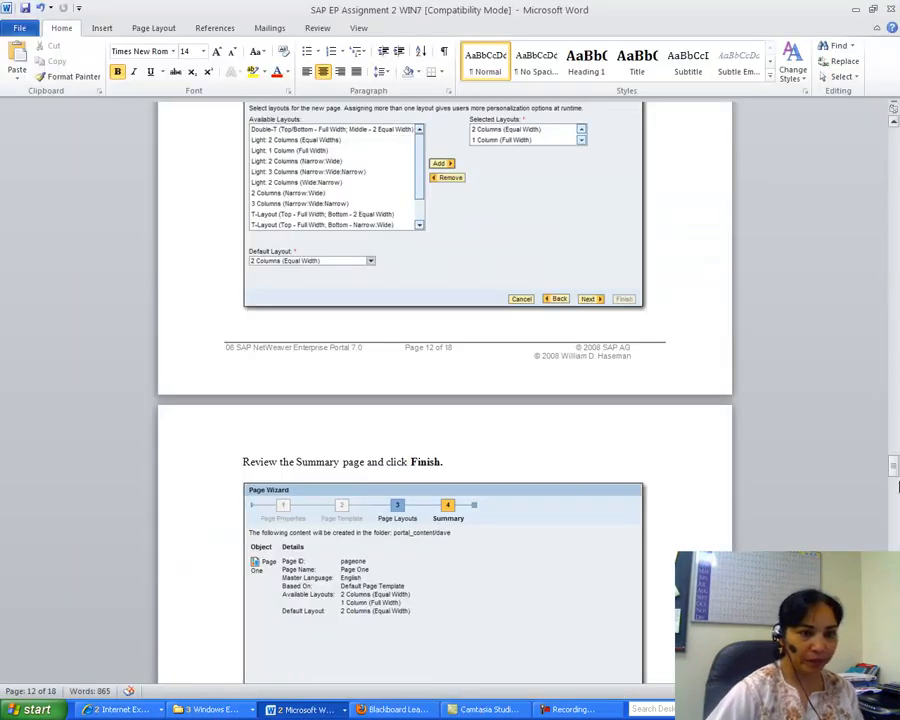
{"action": "left_click_drag", "start_coordinate": [895, 470], "coordinate": [897, 507]}
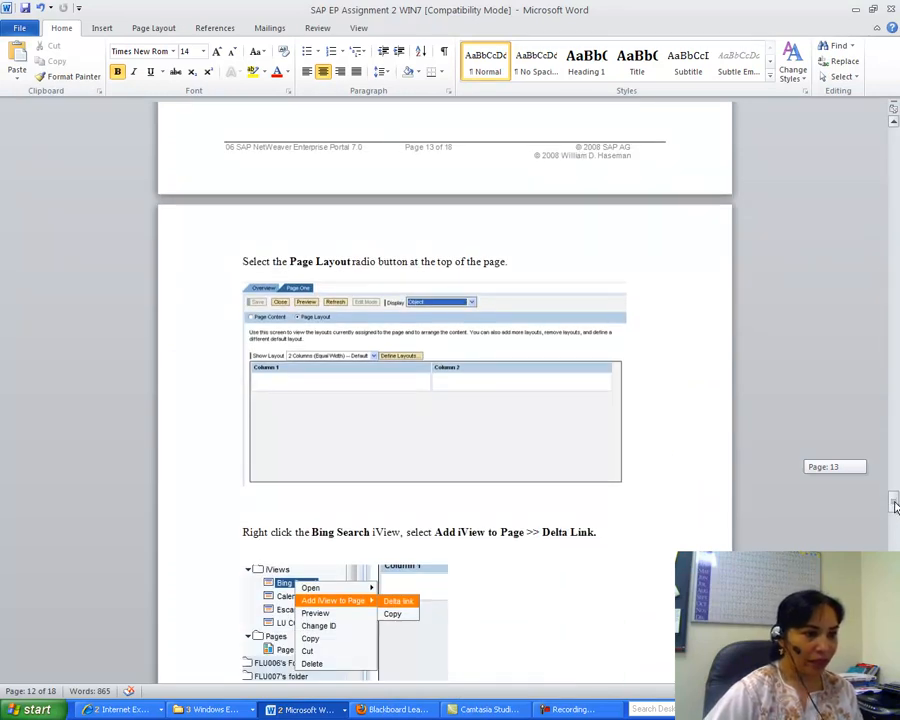
{"action": "mouse_move", "coordinate": [895, 506]}
{"action": "left_mouse_down"}
{"action": "mouse_move", "coordinate": [892, 540]}
{"action": "mouse_move", "coordinate": [895, 515]}
{"action": "mouse_move", "coordinate": [894, 530]}
{"action": "left_mouse_up"}
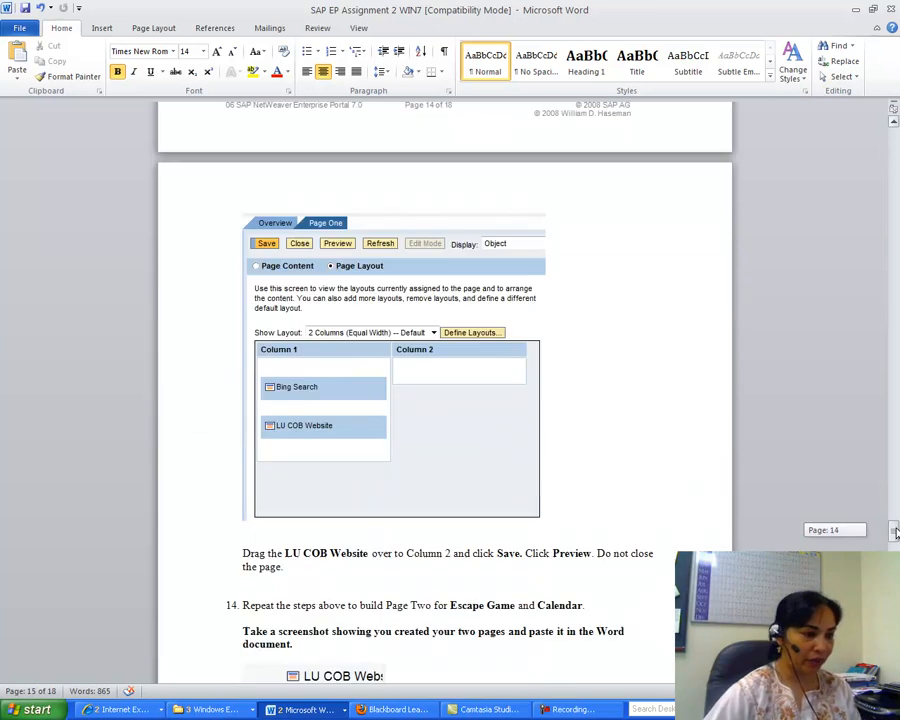
Switch to the portal browser window and expand the iviews folder in the content tree.
{"action": "left_click", "coordinate": [137, 710]}
{"action": "left_click", "coordinate": [140, 684]}
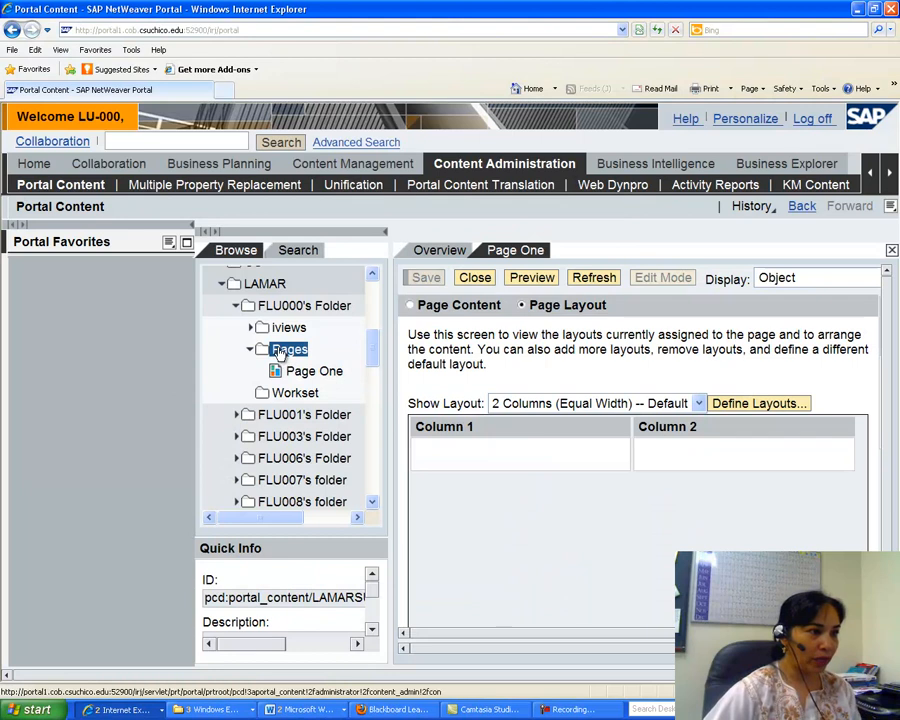
{"action": "left_click", "coordinate": [251, 327]}
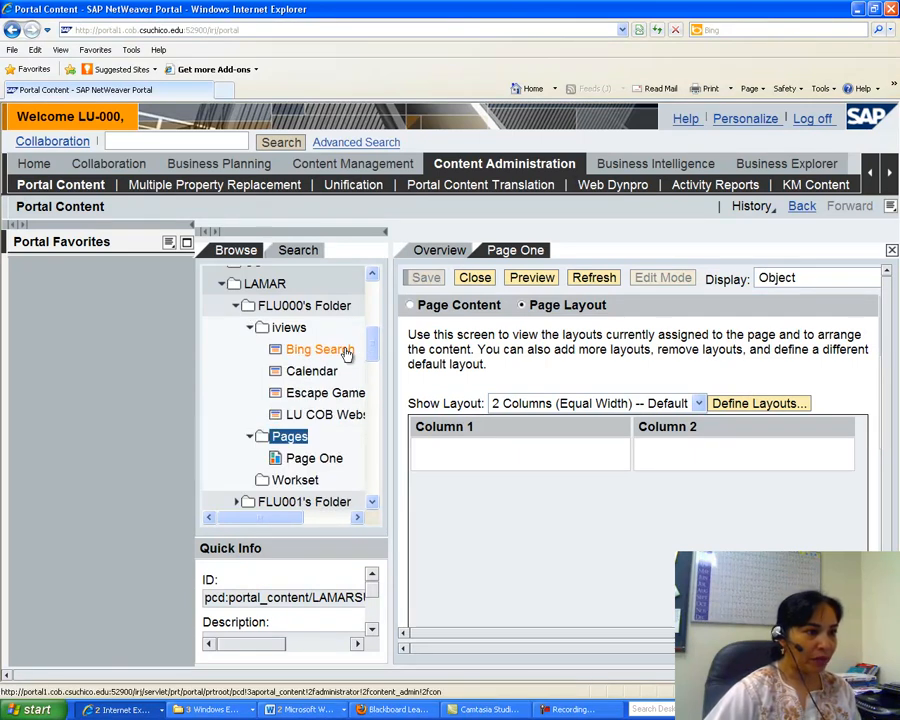
Add the Bing Search iView to Page One as a delta link.
{"action": "right_click", "coordinate": [333, 354]}
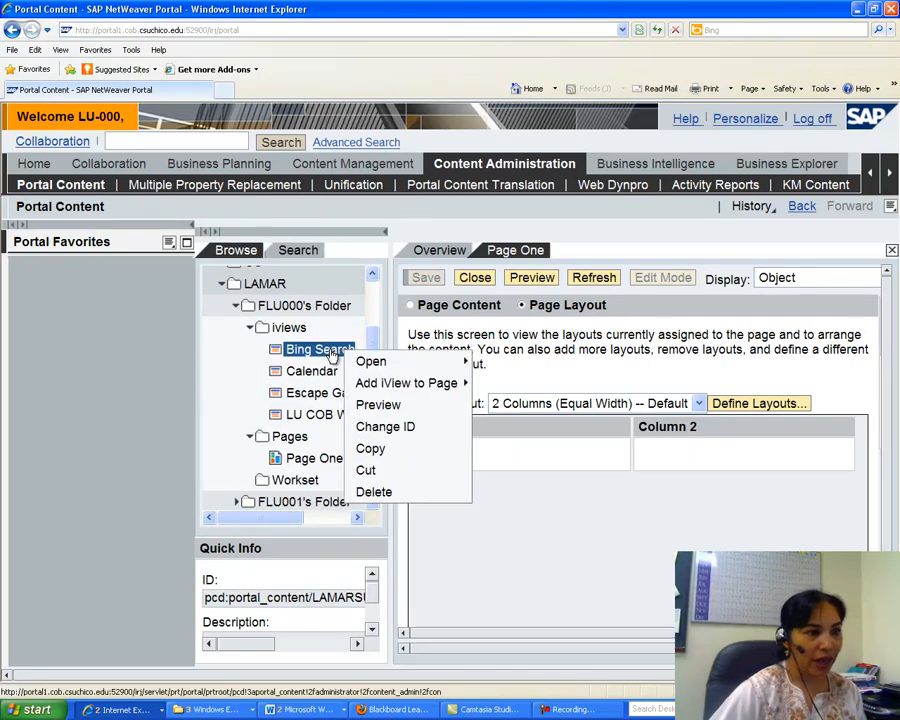
{"action": "mouse_move", "coordinate": [435, 383]}
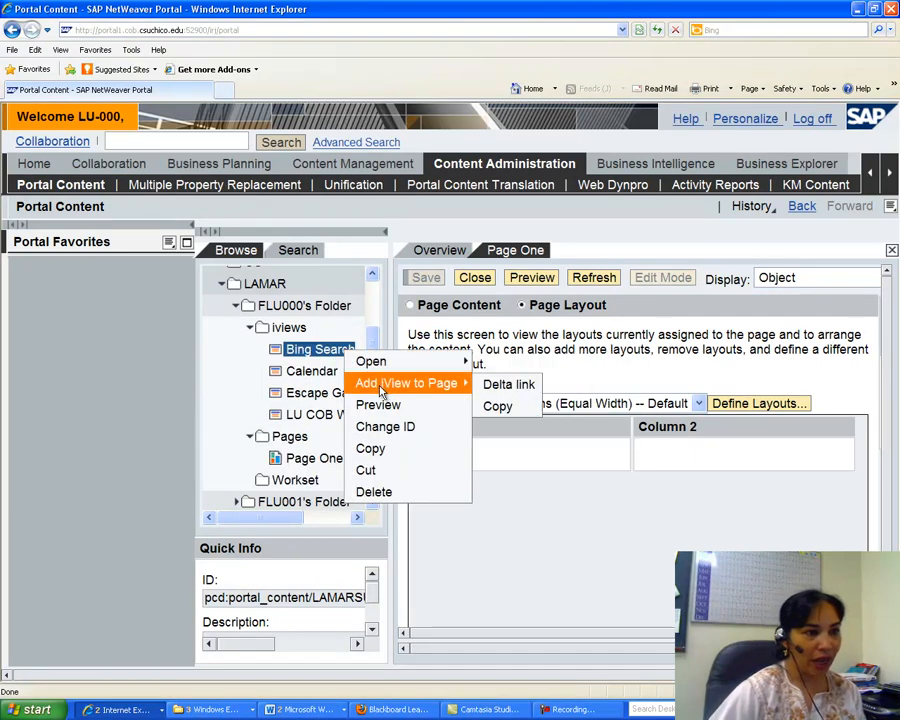
{"action": "left_click", "coordinate": [497, 385]}
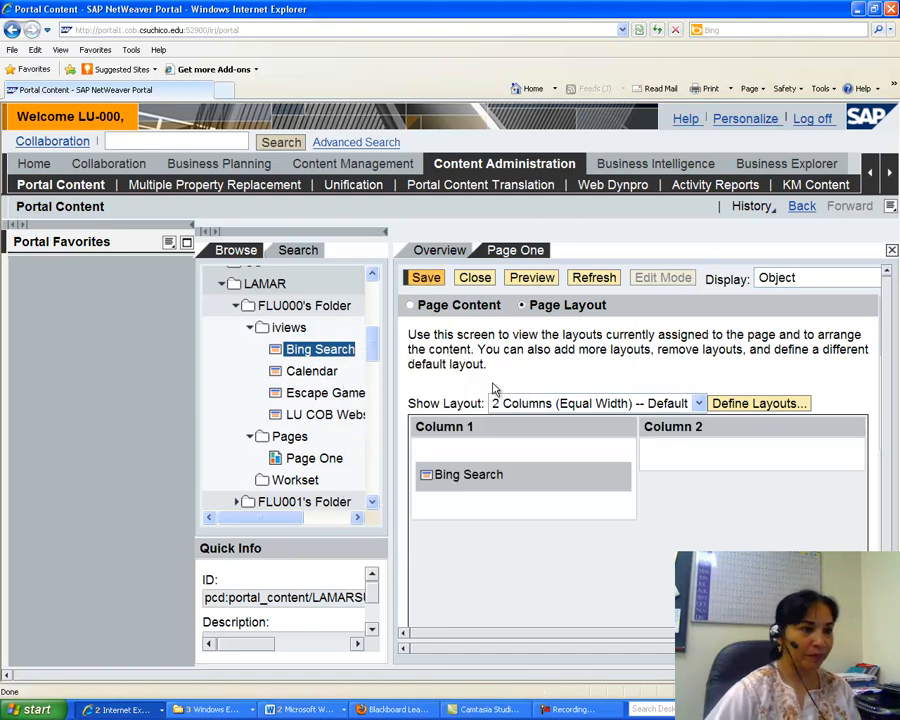
Add the LU COB Website iView to Page One as a delta link.
{"action": "right_click", "coordinate": [321, 421]}
{"action": "mouse_move", "coordinate": [405, 455]}
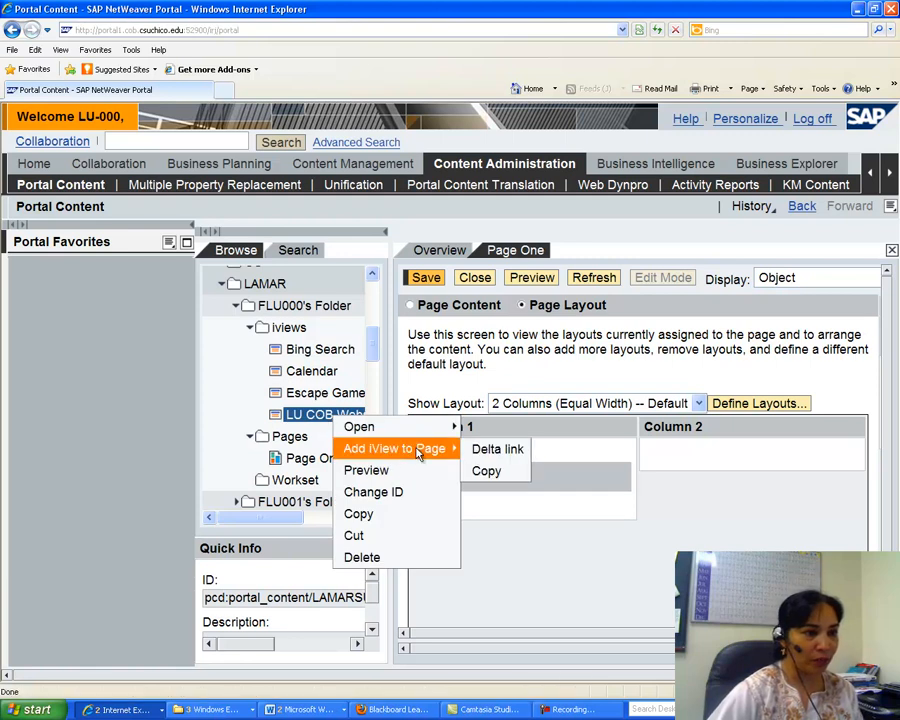
{"action": "left_click", "coordinate": [490, 449]}
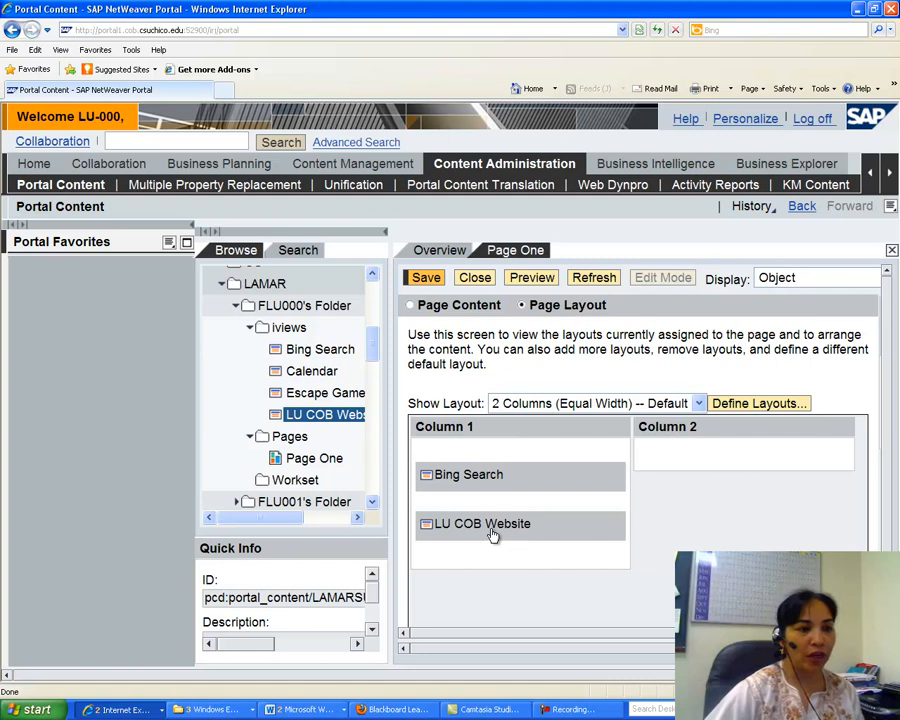
Move the LU COB Website iView into Column 2 and save Page One.
{"action": "left_click_drag", "start_coordinate": [493, 534], "coordinate": [662, 462]}
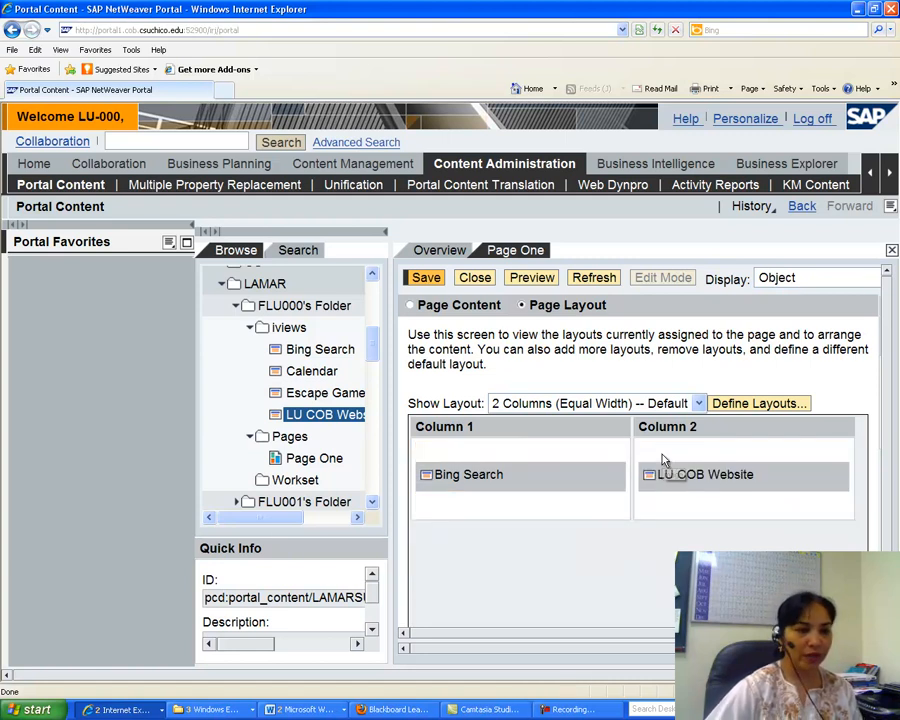
{"action": "left_click", "coordinate": [425, 277]}
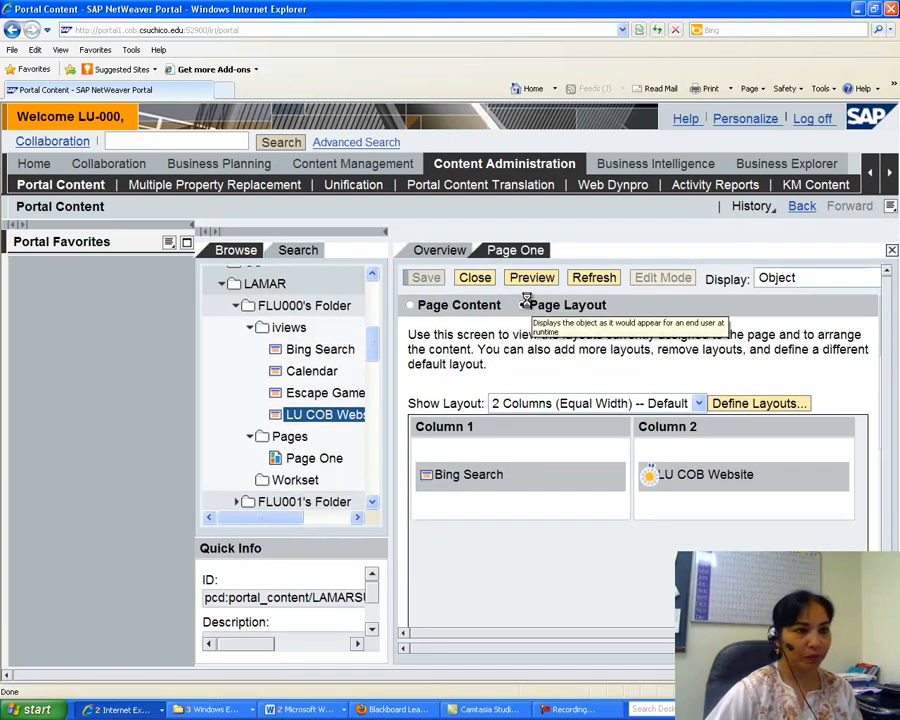
Preview Page One in its end-user view, close the preview, and close the page.
{"action": "left_click", "coordinate": [532, 303]}
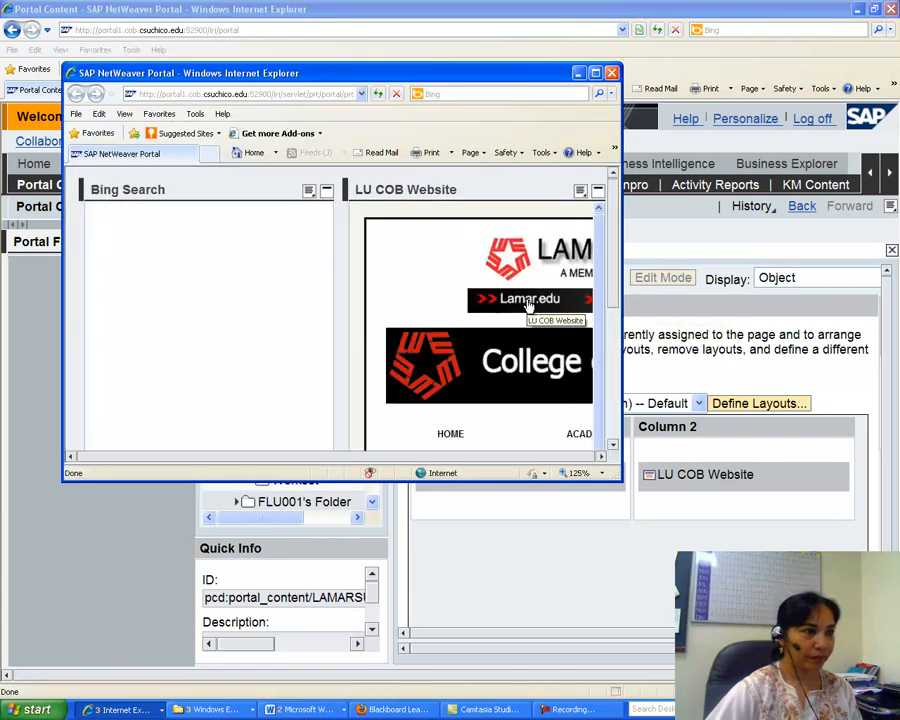
{"action": "left_click", "coordinate": [611, 73]}
{"action": "left_click_drag", "start_coordinate": [373, 337], "coordinate": [373, 362]}
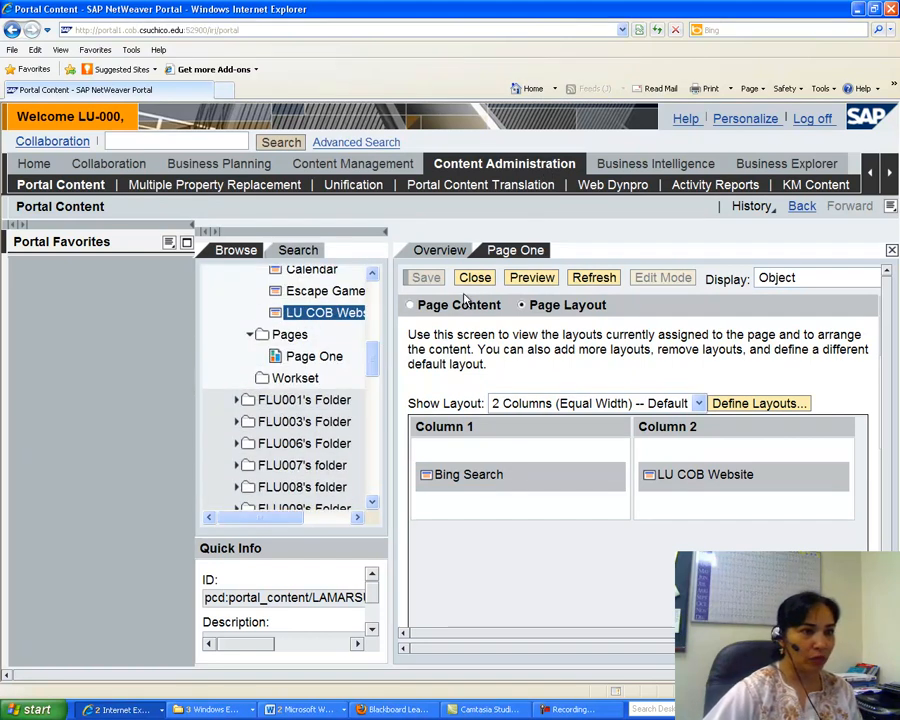
{"action": "left_click", "coordinate": [470, 281]}
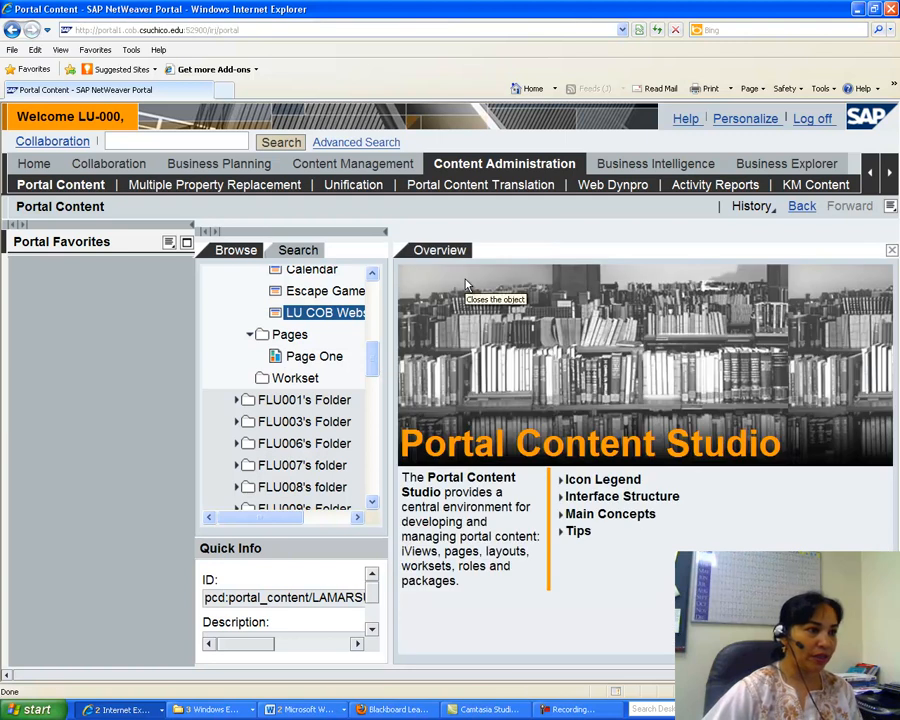
Create a new page in the Pages folder named Page Two with page ID pagetwo.
{"action": "right_click", "coordinate": [300, 340]}
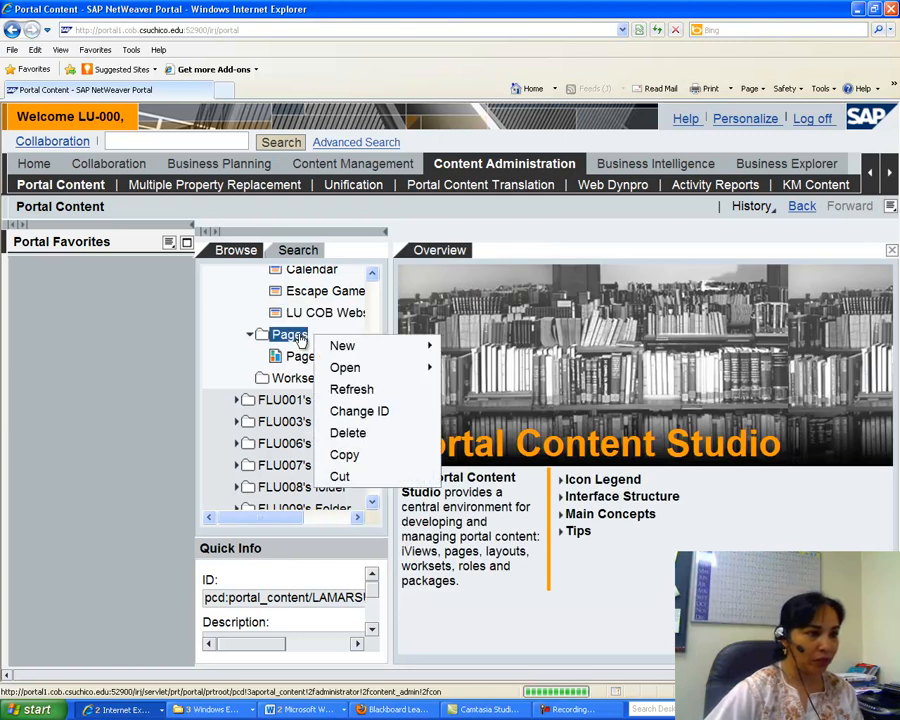
{"action": "mouse_move", "coordinate": [368, 350]}
{"action": "left_click", "coordinate": [465, 371]}
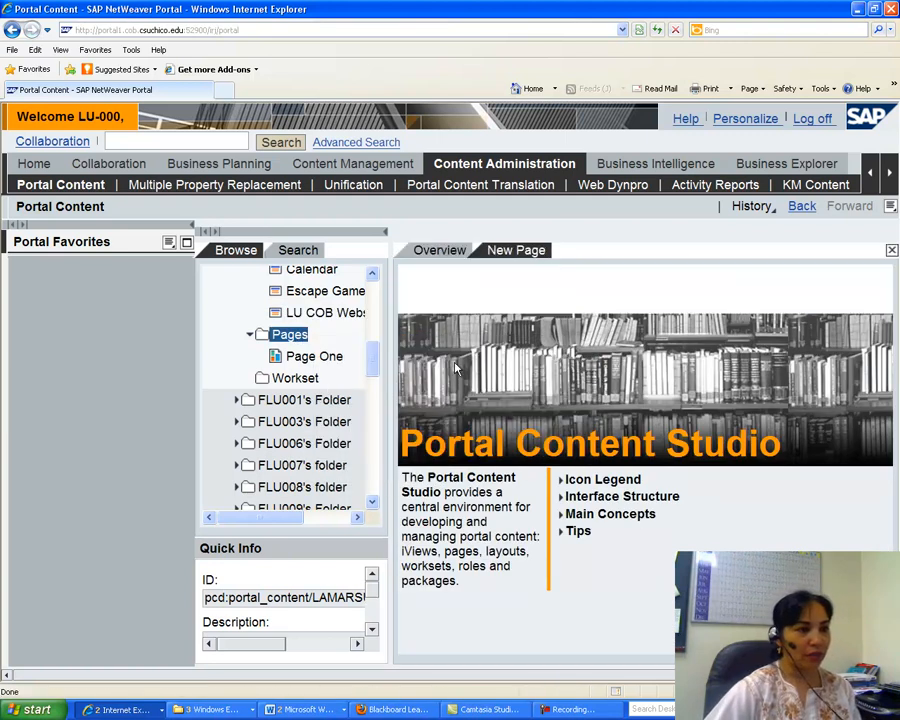
{"action": "left_click", "coordinate": [433, 416]}
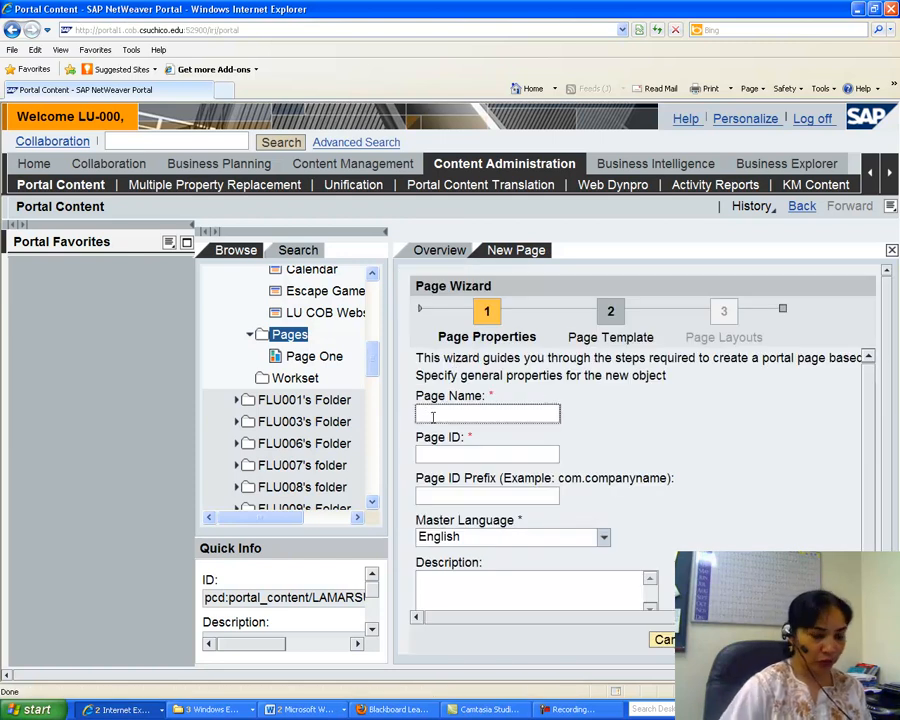
{"action": "scroll", "coordinate": [435, 420], "scroll_direction": "down", "scroll_amount": 1}
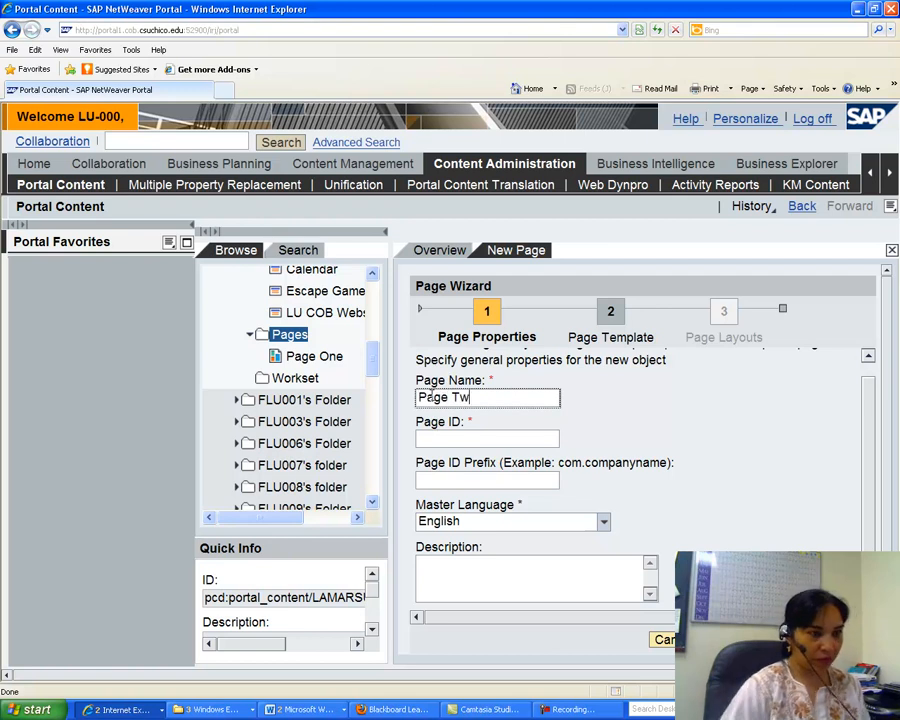
{"action": "left_click", "coordinate": [427, 441]}
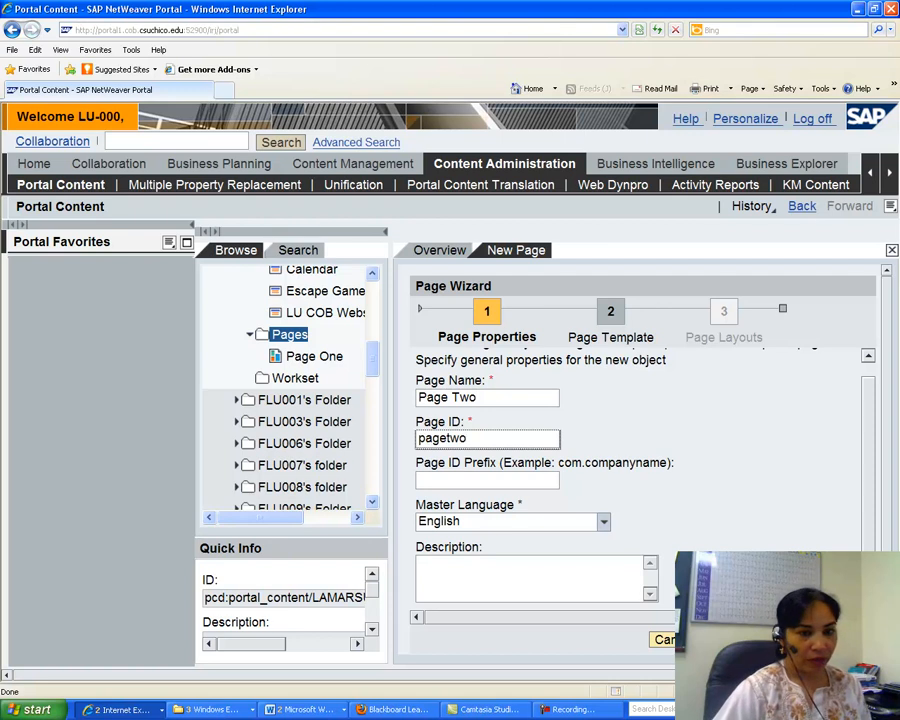
{"action": "left_click", "coordinate": [782, 640]}
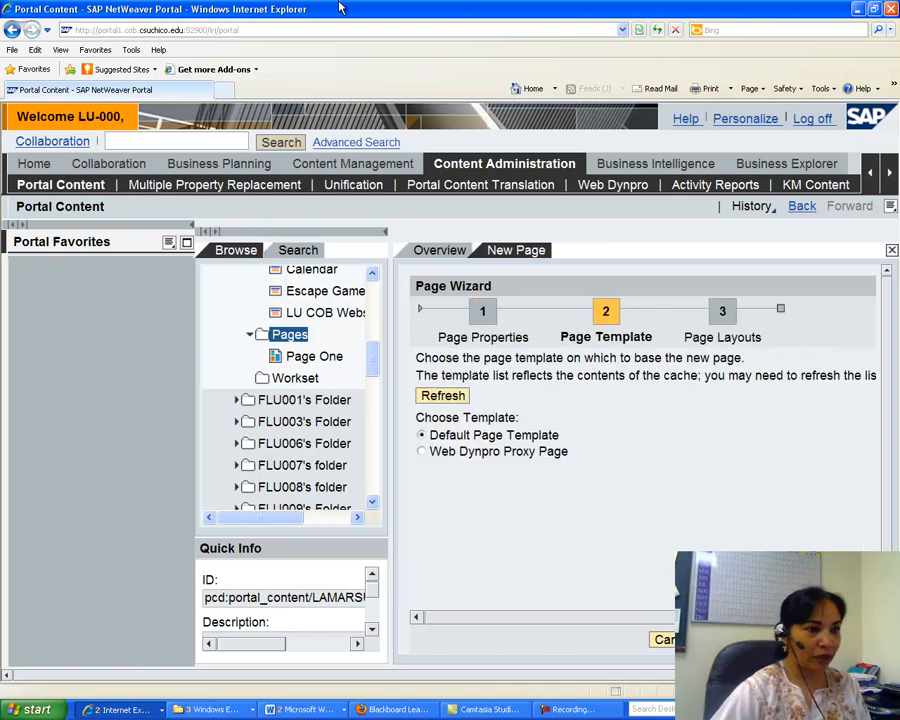
Keep the default page template, add the 2 Columns (Equal Width) and 1 Column (Full Width) layouts, and finish the wizard.
{"action": "left_click", "coordinate": [782, 640]}
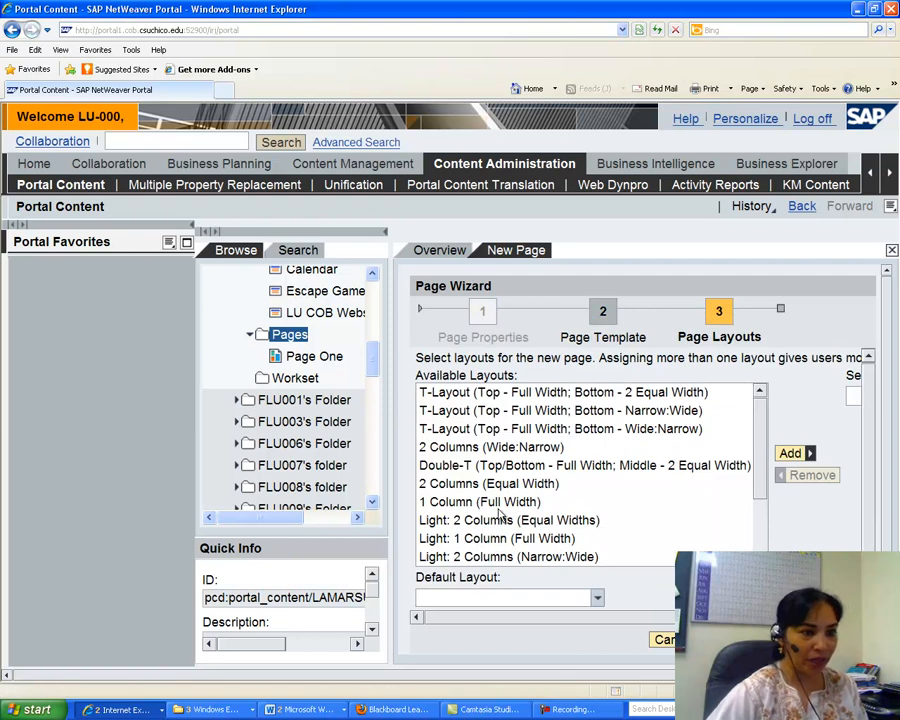
{"action": "left_click", "coordinate": [487, 488]}
{"action": "left_click", "coordinate": [792, 453]}
{"action": "left_click", "coordinate": [468, 484]}
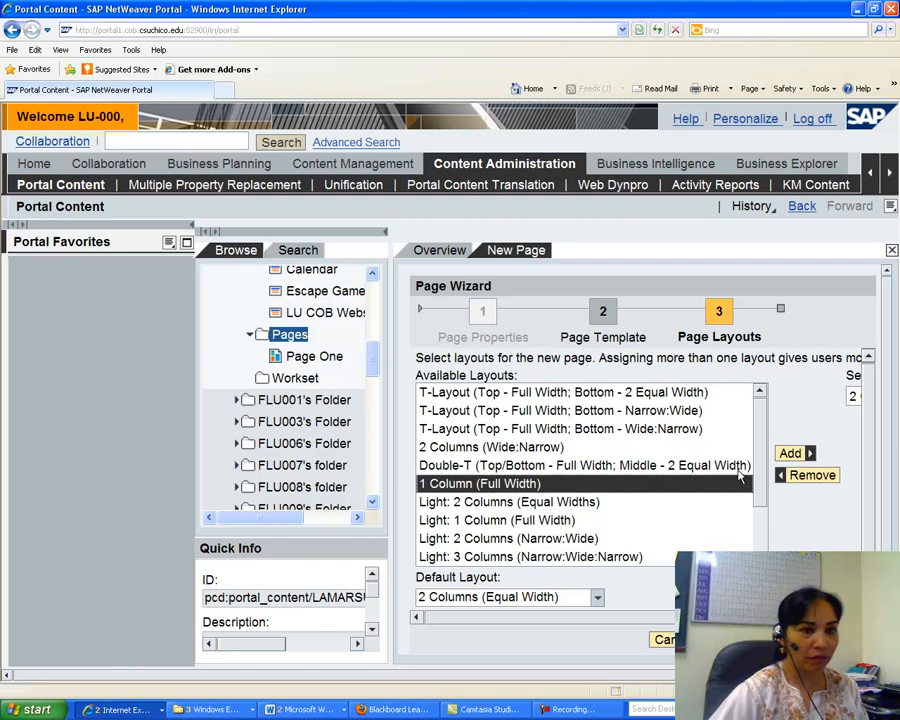
{"action": "left_click", "coordinate": [790, 454]}
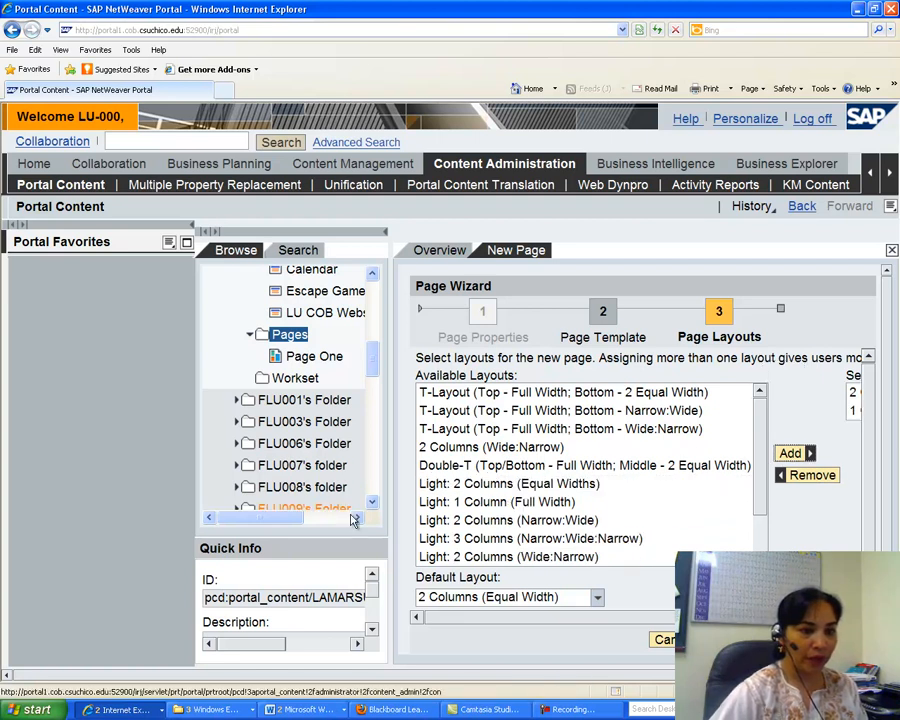
{"action": "left_click", "coordinate": [797, 640]}
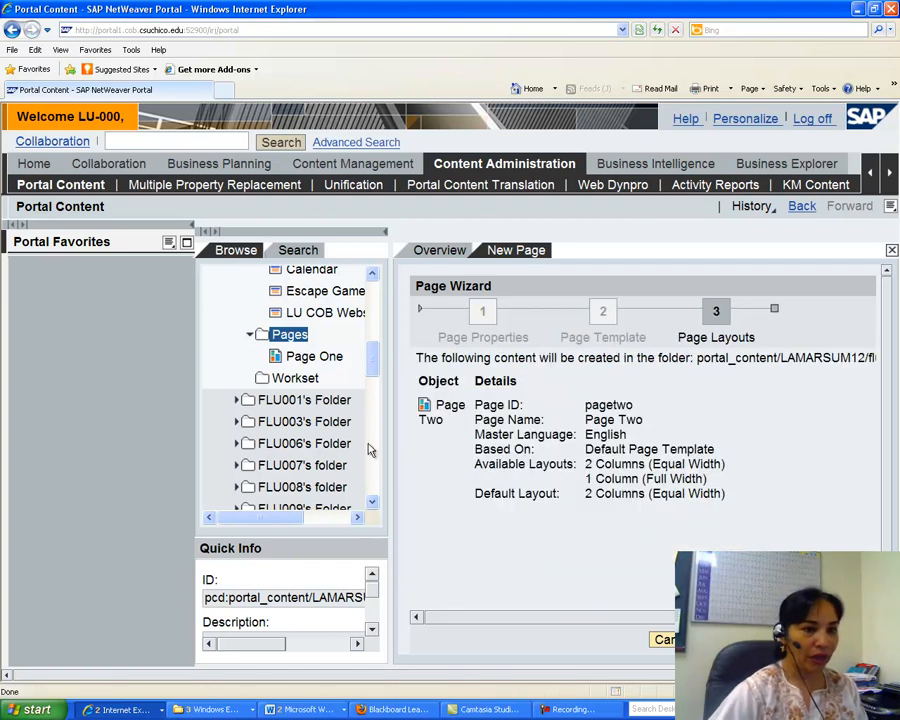
{"action": "left_click", "coordinate": [797, 640]}
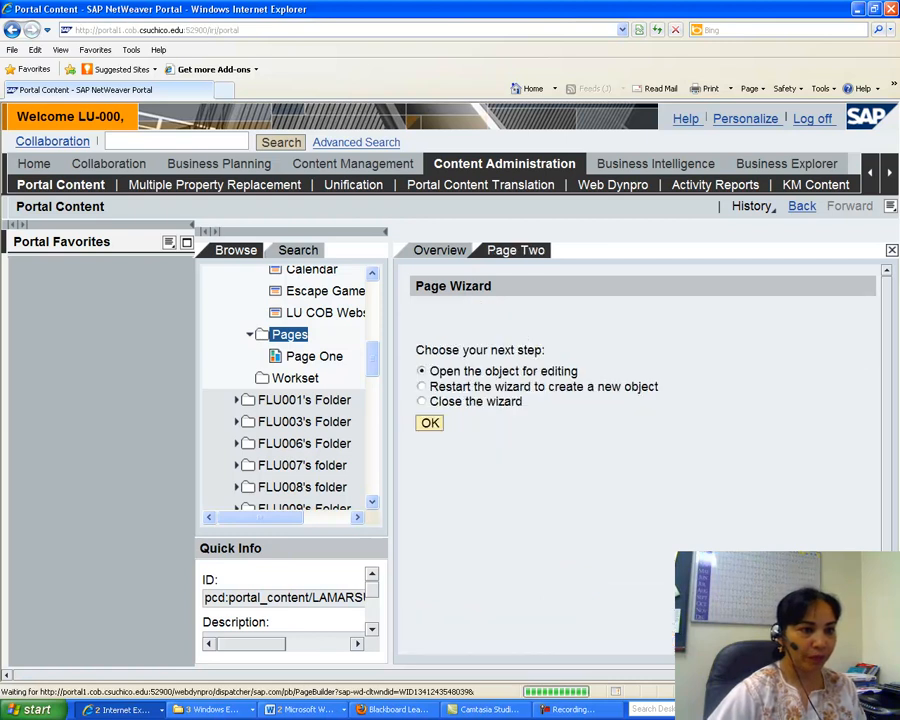
Open Page Two for editing and switch to its Page Layout view.
{"action": "left_click", "coordinate": [430, 424]}
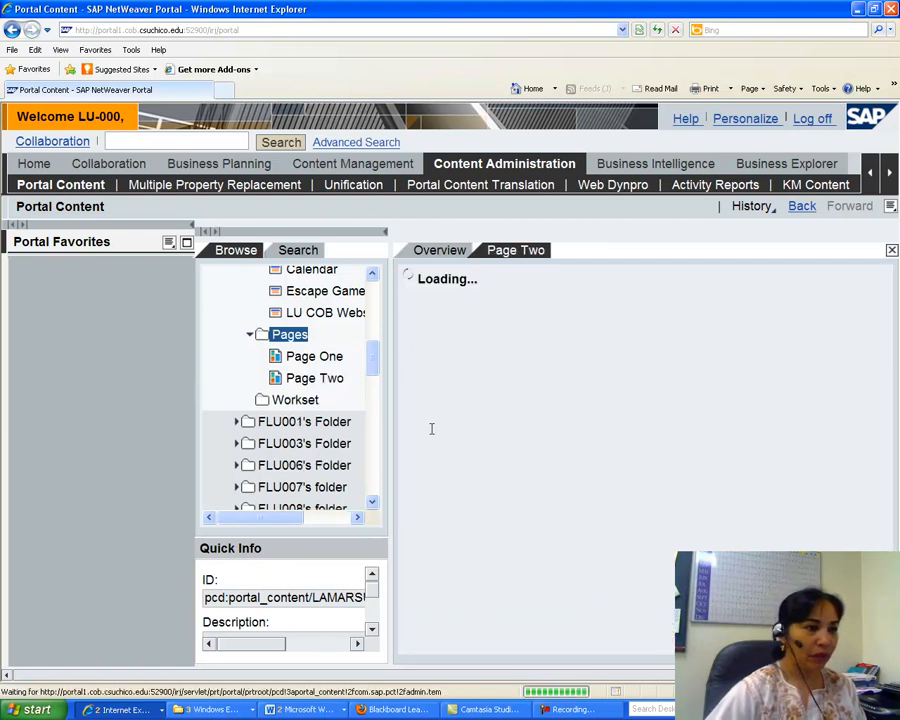
{"action": "left_click_drag", "start_coordinate": [371, 360], "coordinate": [371, 348]}
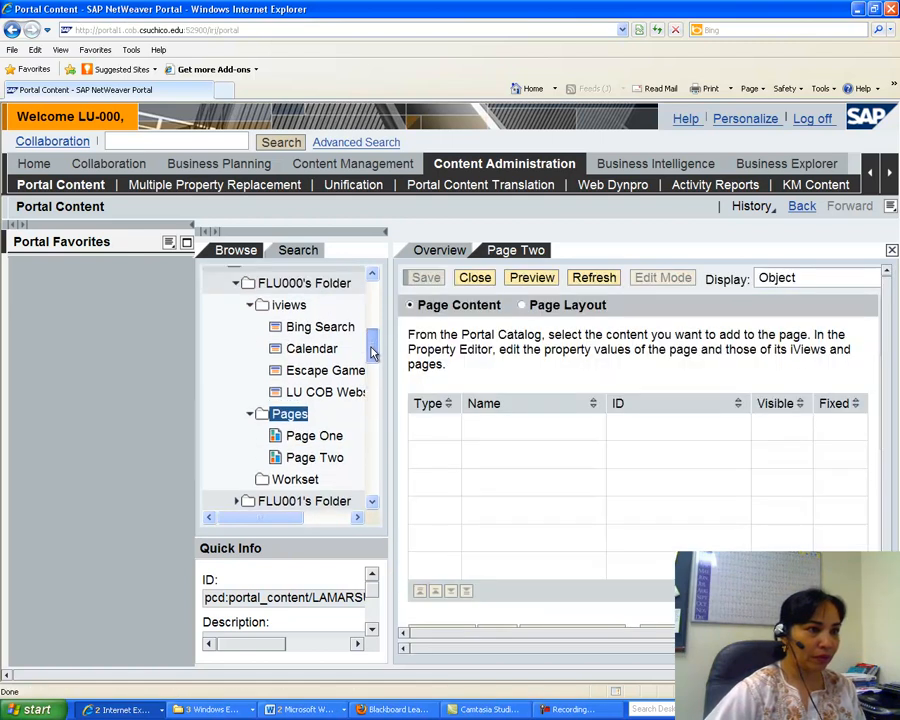
{"action": "left_click", "coordinate": [522, 305]}
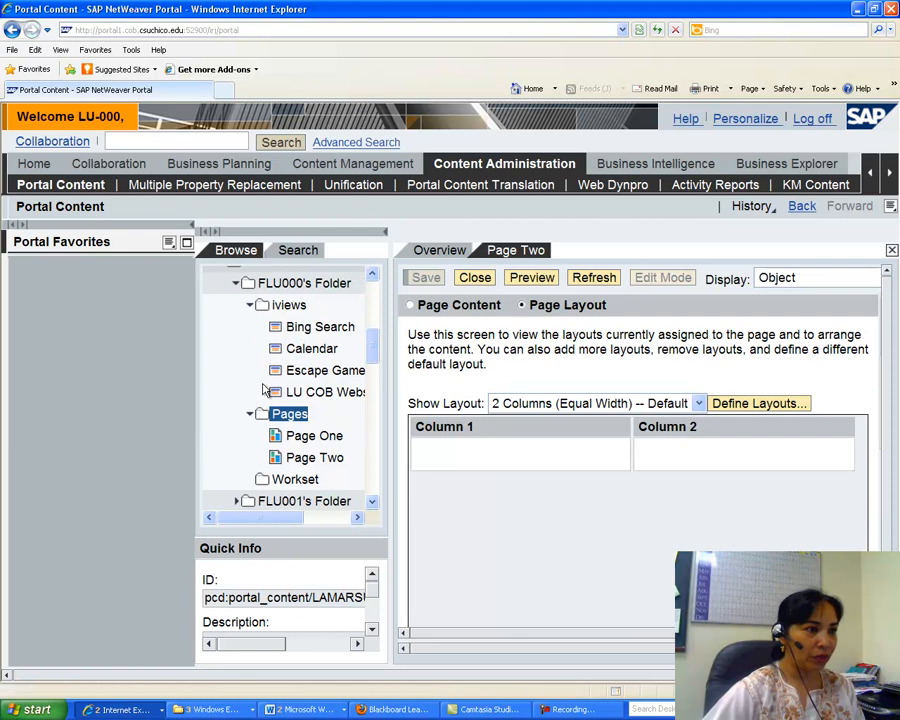
Add the Calendar iView to Page Two as a delta link.
{"action": "right_click", "coordinate": [297, 353]}
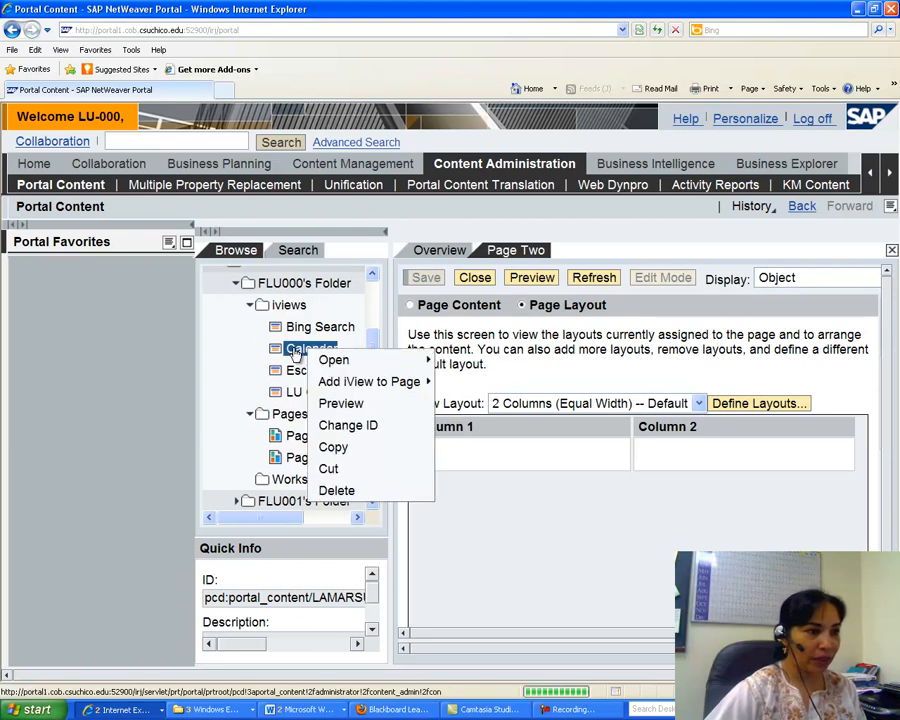
{"action": "mouse_move", "coordinate": [360, 388]}
{"action": "left_click", "coordinate": [478, 382]}
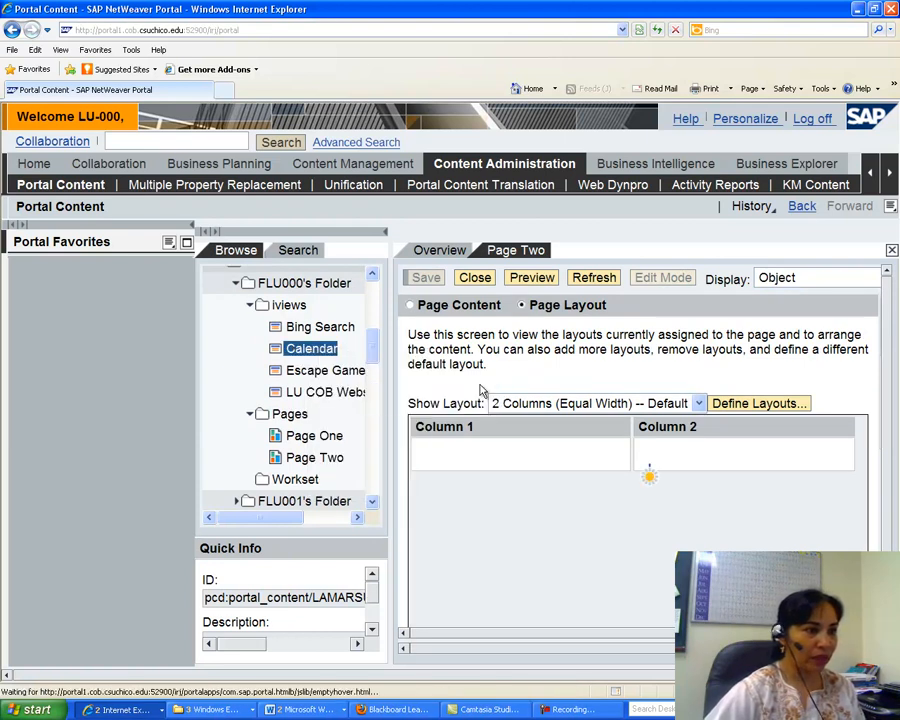
Add the Escape Game iView to Page Two as a delta link.
{"action": "right_click", "coordinate": [320, 371]}
{"action": "mouse_move", "coordinate": [393, 385]}
{"action": "mouse_move", "coordinate": [406, 407]}
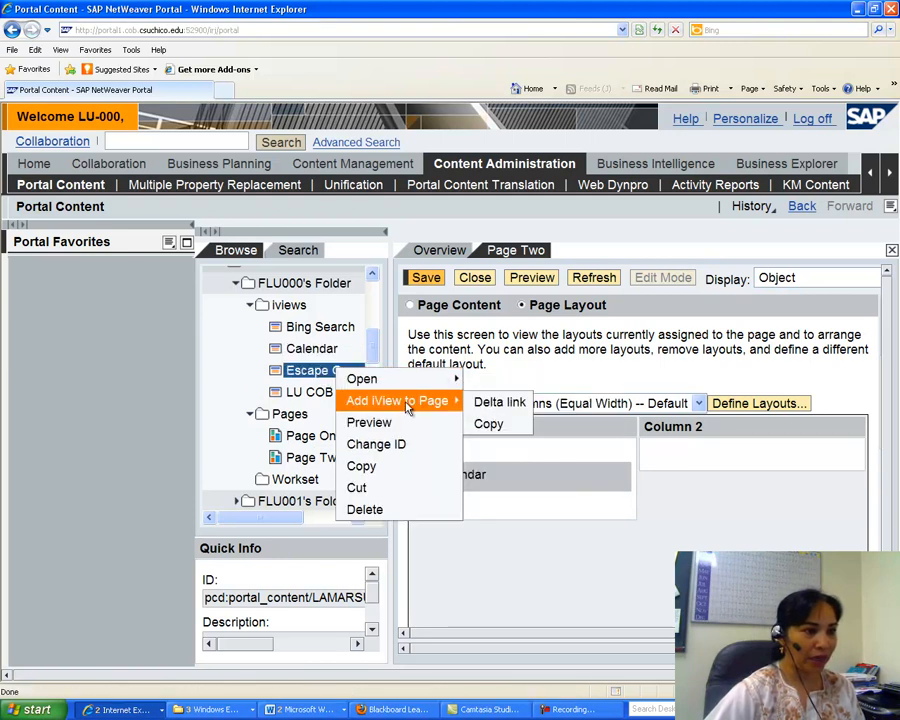
{"action": "left_click", "coordinate": [488, 404]}
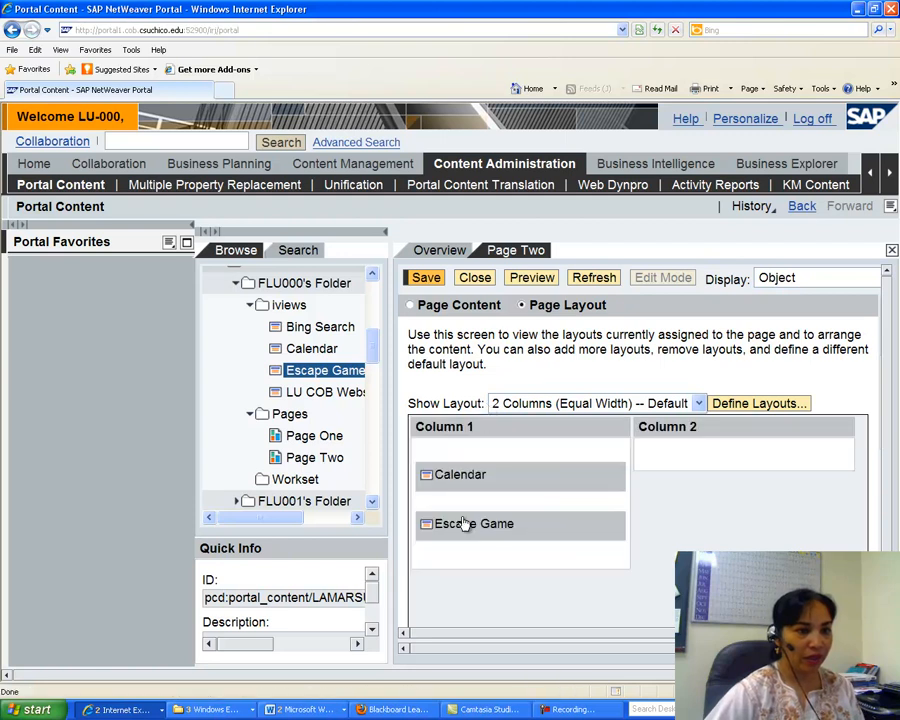
Move the Escape Game iView into Column 2 and preview Page Two.
{"action": "left_click_drag", "start_coordinate": [458, 524], "coordinate": [684, 461]}
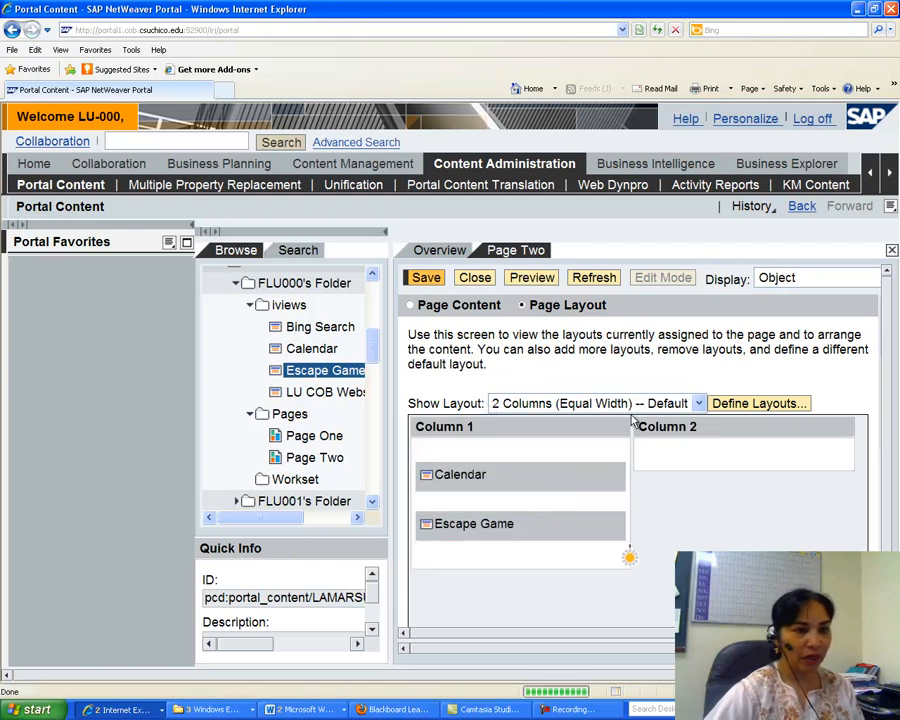
{"action": "left_click", "coordinate": [531, 280]}
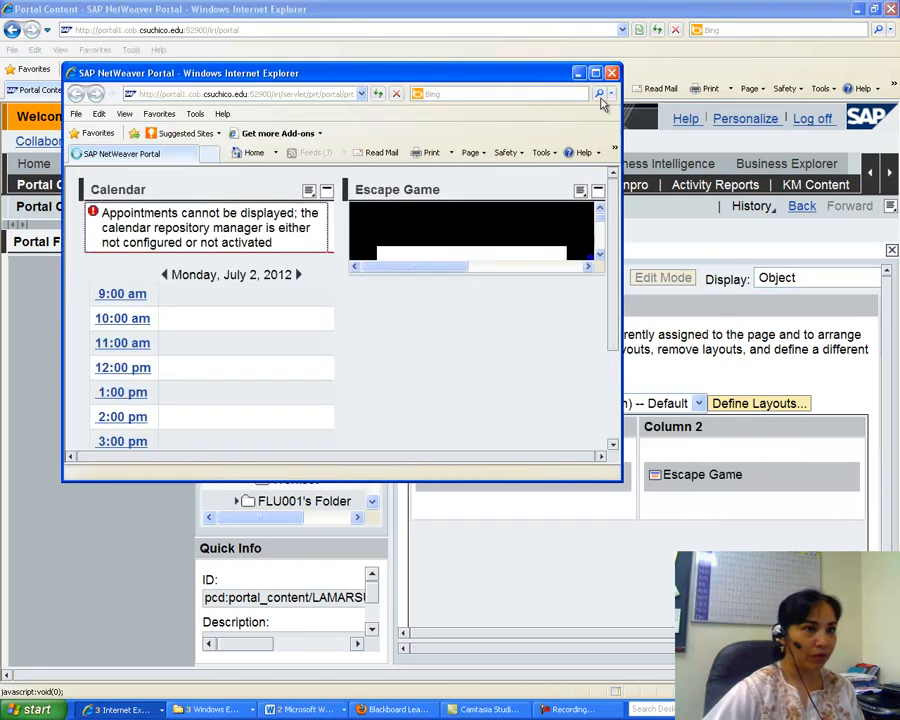
{"action": "left_click", "coordinate": [612, 73]}
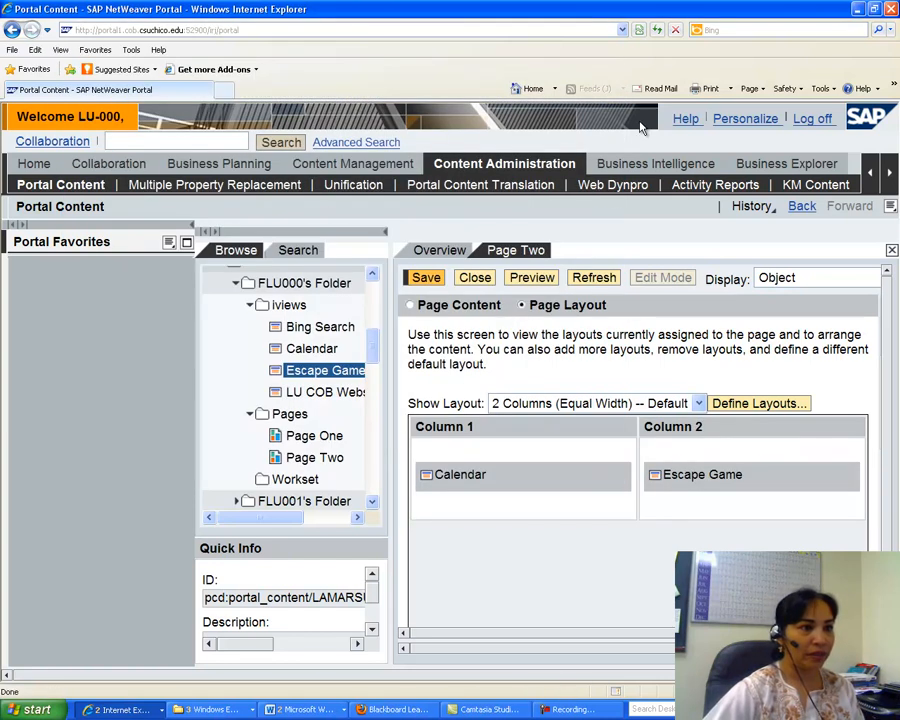
Save Page Two and read the next instructions in the assignment Word document.
{"action": "left_click", "coordinate": [426, 278]}
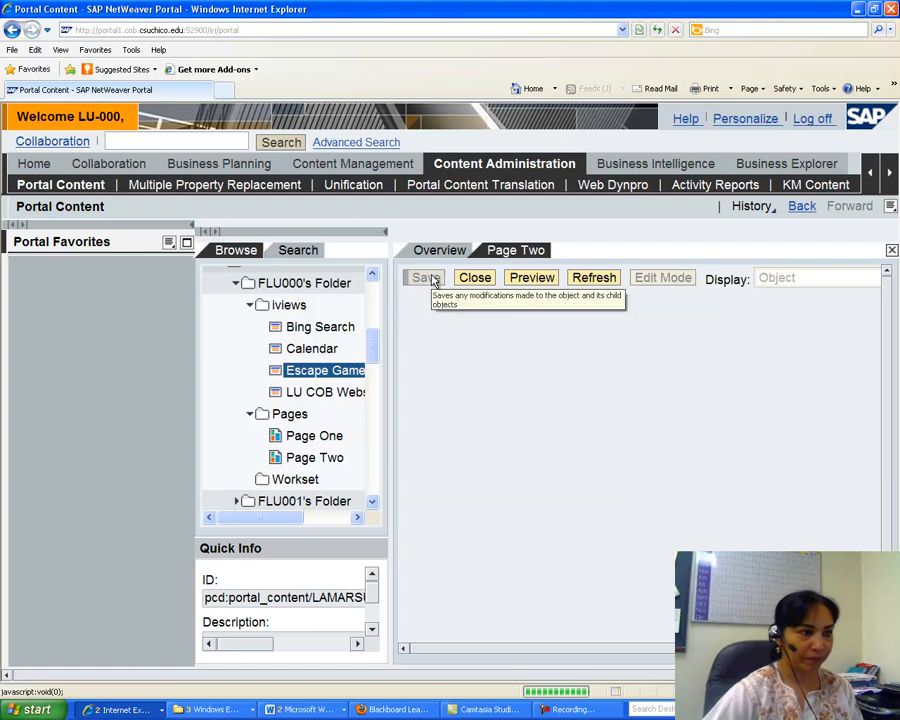
{"action": "left_click", "coordinate": [300, 709]}
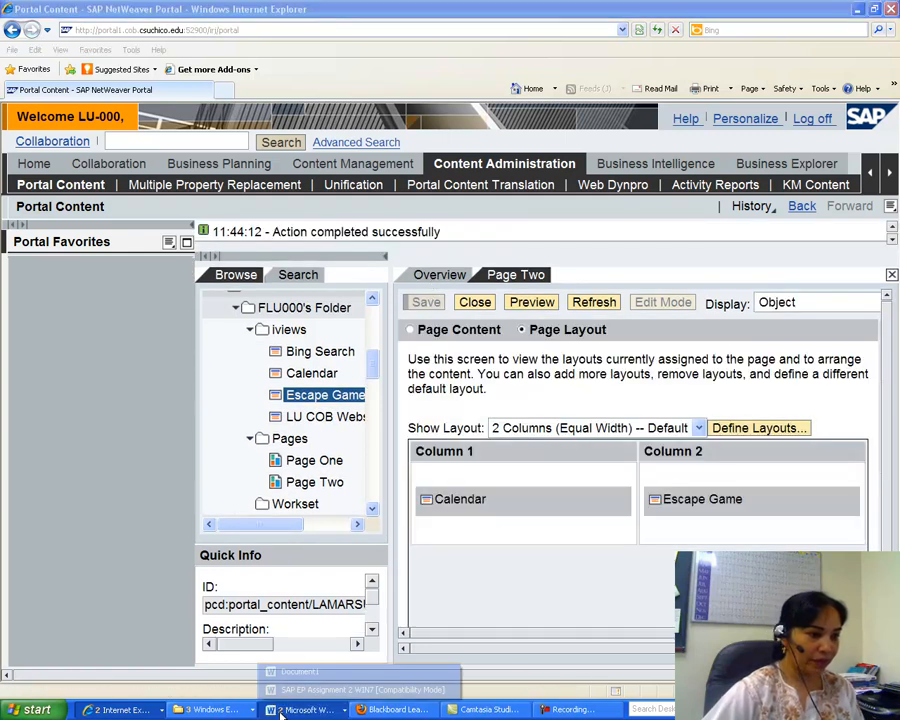
{"action": "left_click", "coordinate": [330, 685]}
{"action": "left_click_drag", "start_coordinate": [894, 530], "coordinate": [896, 546]}
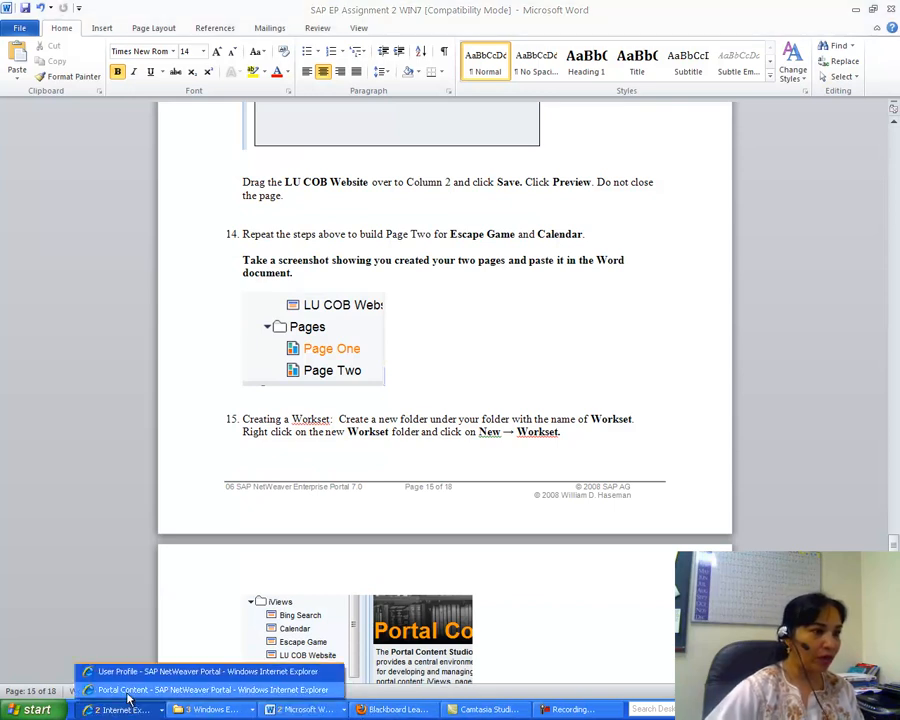
Paste a screenshot of the portal content tree showing Page One and Page Two into a new Word document.
{"action": "left_click", "coordinate": [128, 690]}
{"action": "scroll", "coordinate": [376, 376], "scroll_direction": "down", "scroll_amount": 1}
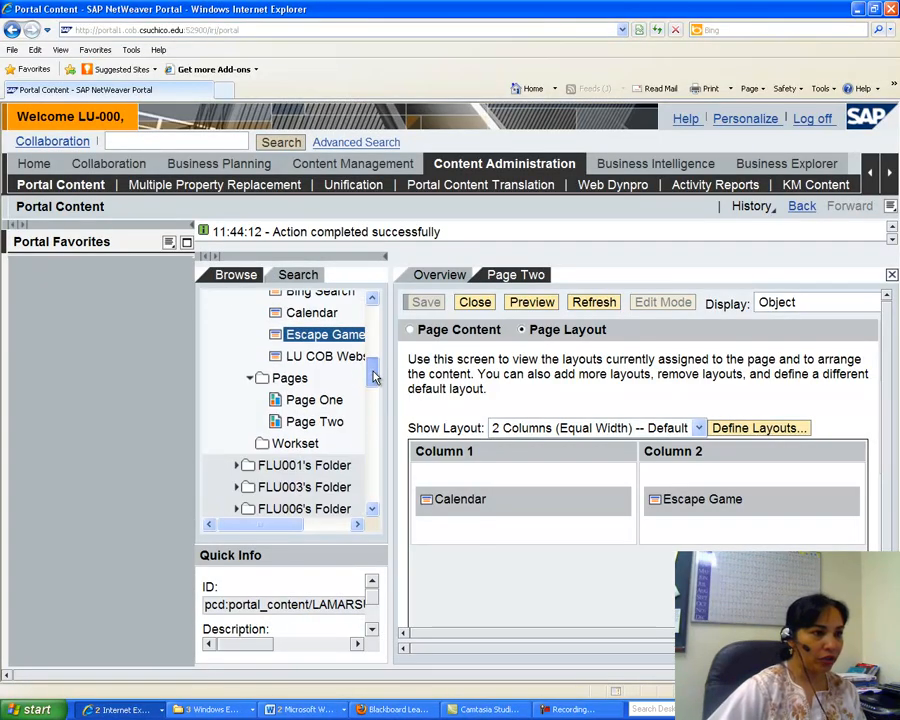
{"action": "scroll", "coordinate": [376, 376], "scroll_direction": "down", "scroll_amount": 1}
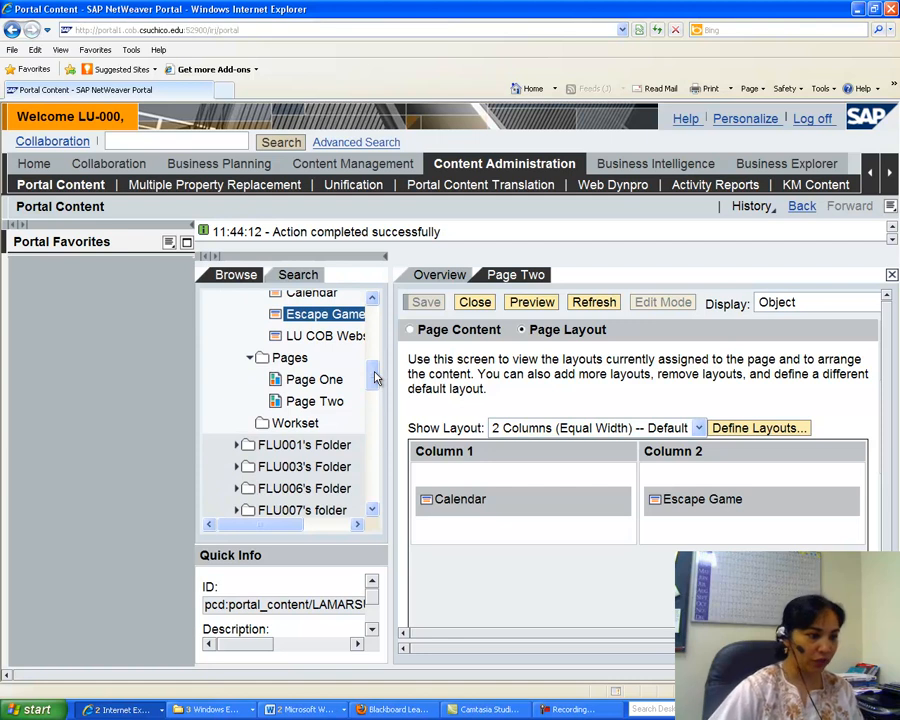
{"action": "left_click", "coordinate": [300, 709]}
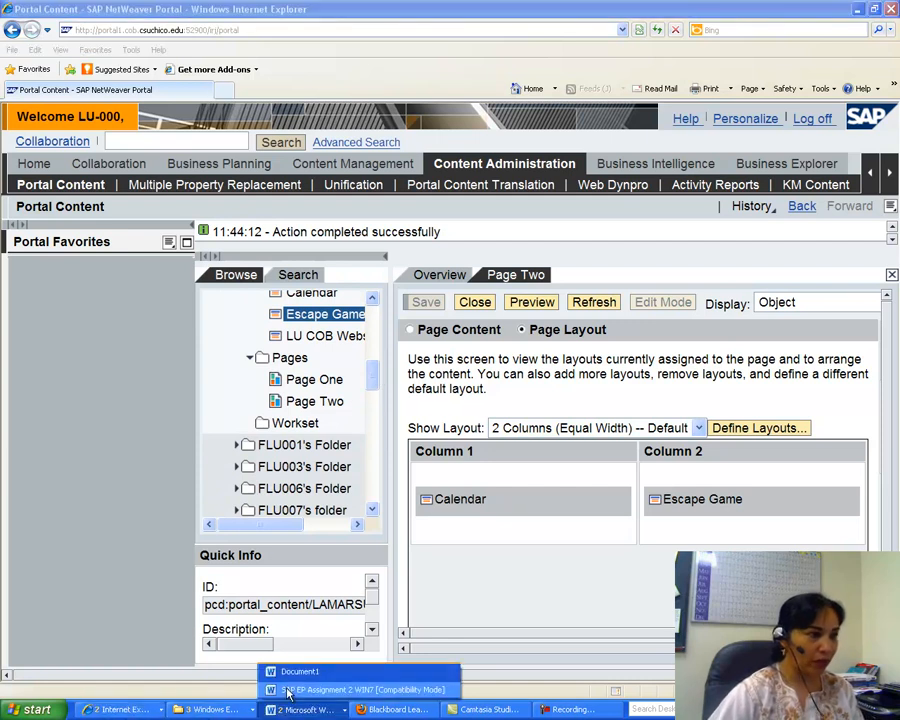
{"action": "left_click", "coordinate": [288, 673]}
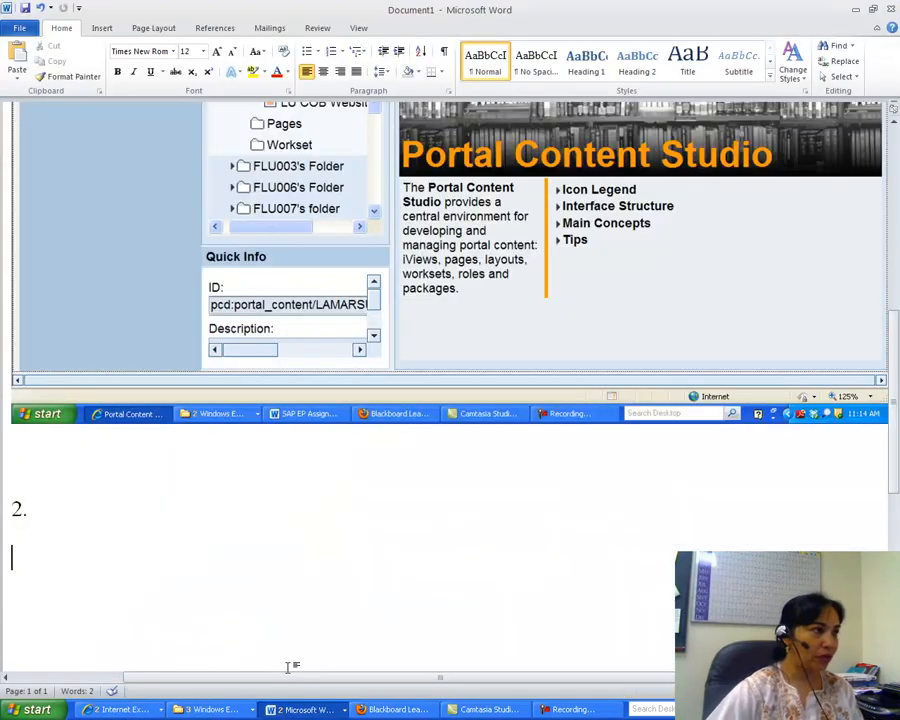
{"action": "left_click", "coordinate": [20, 55]}
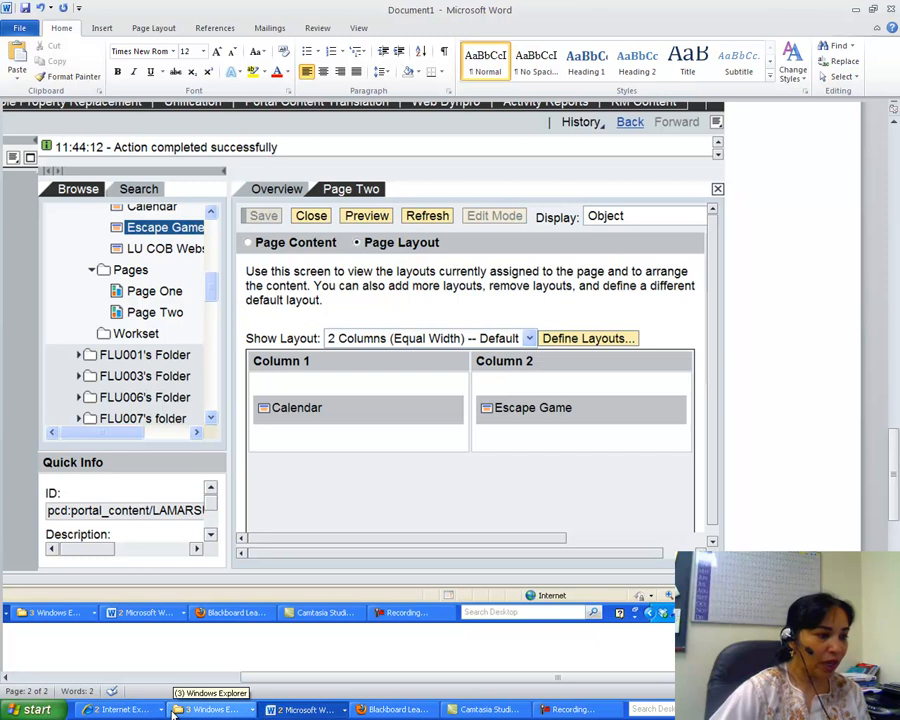
Start creating a new workset inside the Workset folder.
{"action": "left_click", "coordinate": [136, 710]}
{"action": "left_click", "coordinate": [140, 690]}
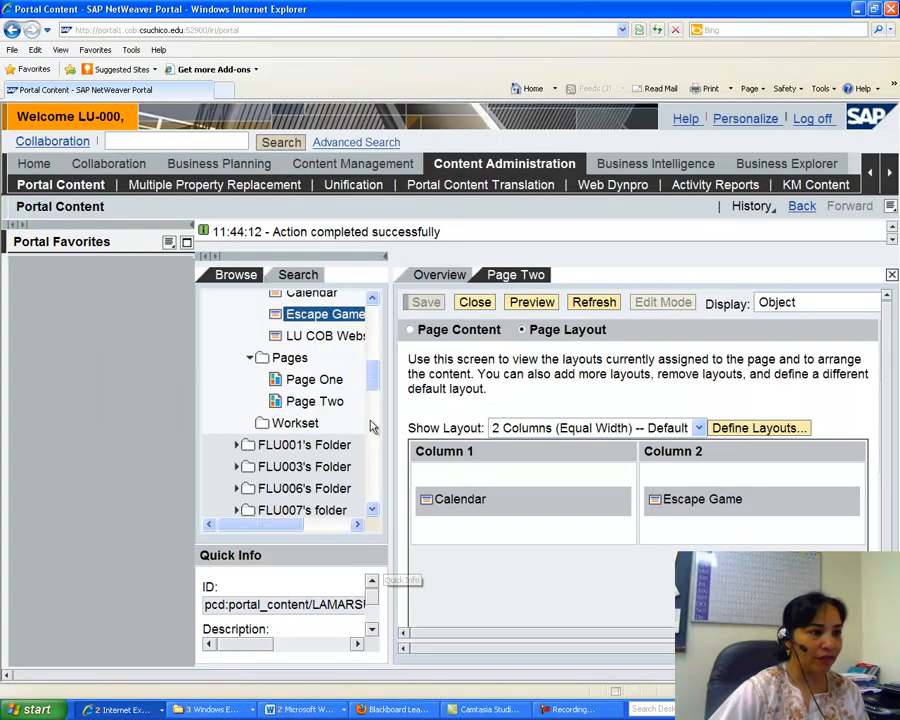
{"action": "scroll", "coordinate": [372, 372], "scroll_direction": "down", "scroll_amount": 2}
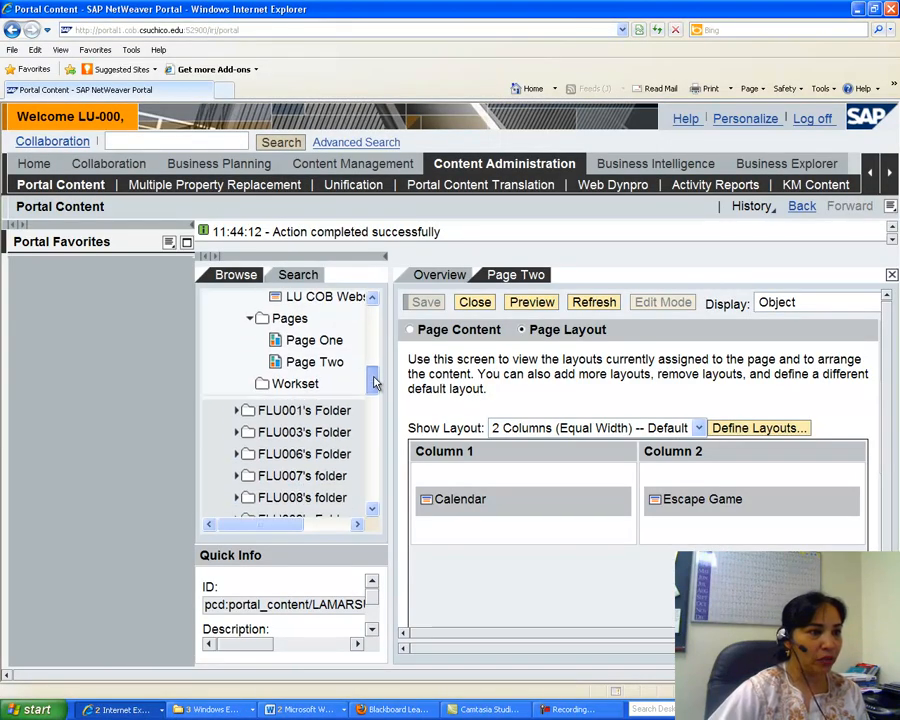
{"action": "left_click", "coordinate": [298, 380]}
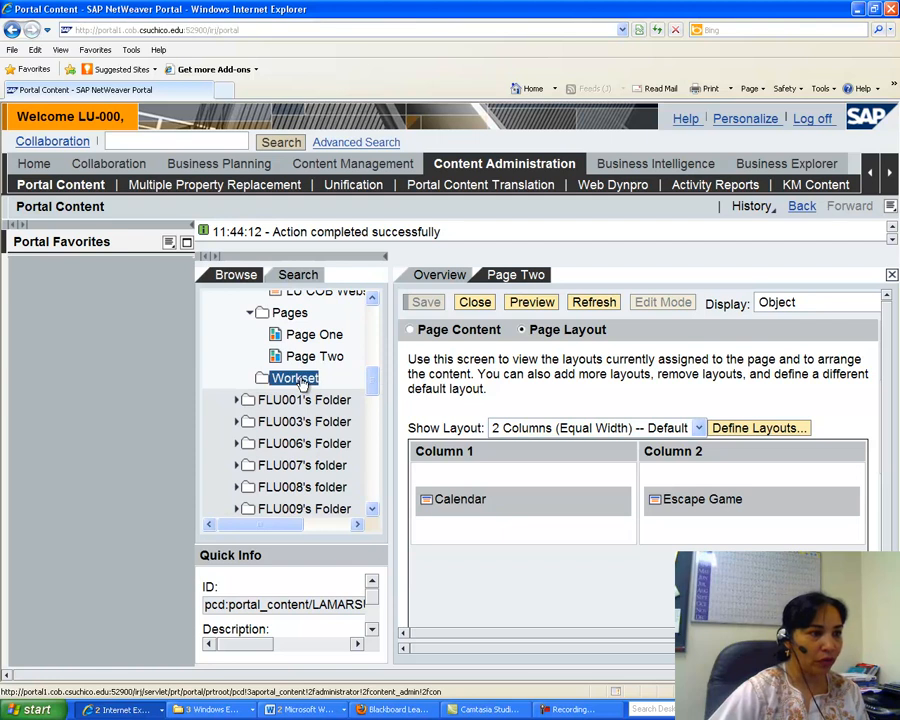
{"action": "right_click", "coordinate": [302, 380]}
{"action": "mouse_move", "coordinate": [398, 394]}
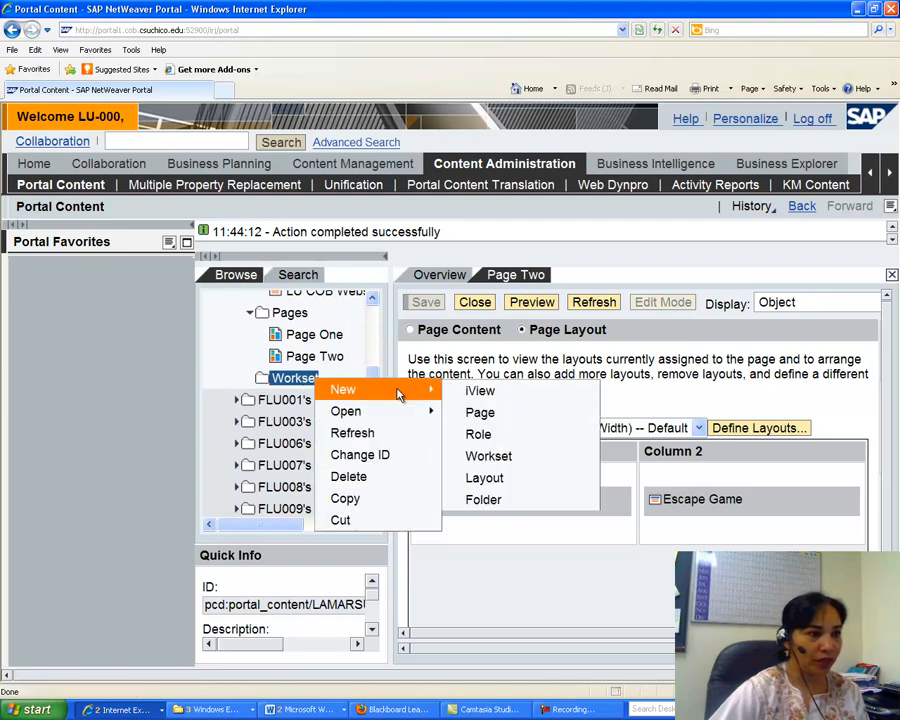
{"action": "left_click", "coordinate": [488, 456]}
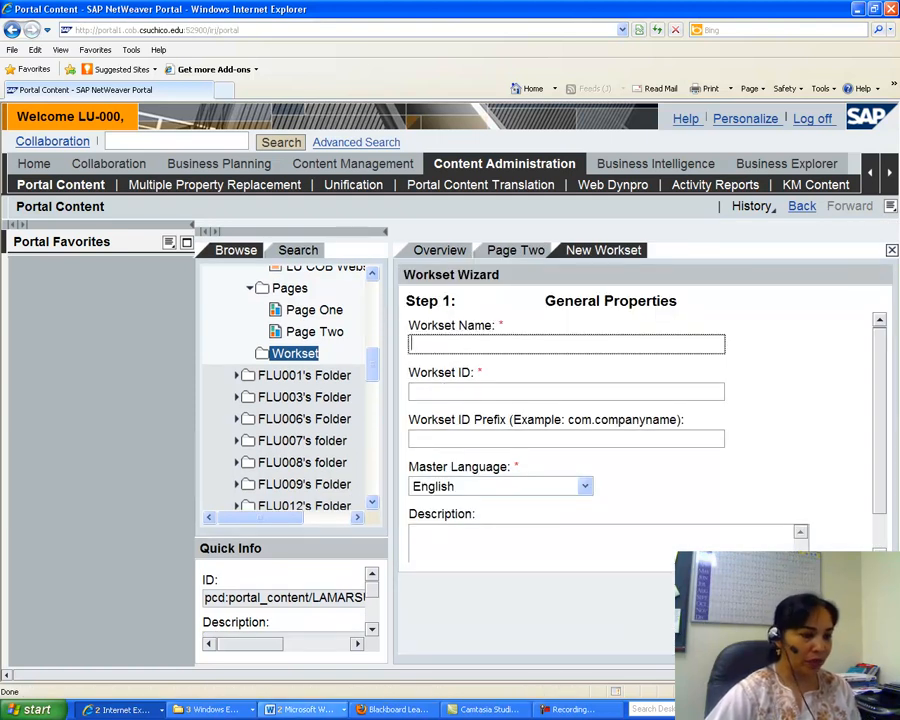
Review the workset general properties required in the assignment document.
{"action": "left_click", "coordinate": [300, 709]}
{"action": "left_click", "coordinate": [330, 684]}
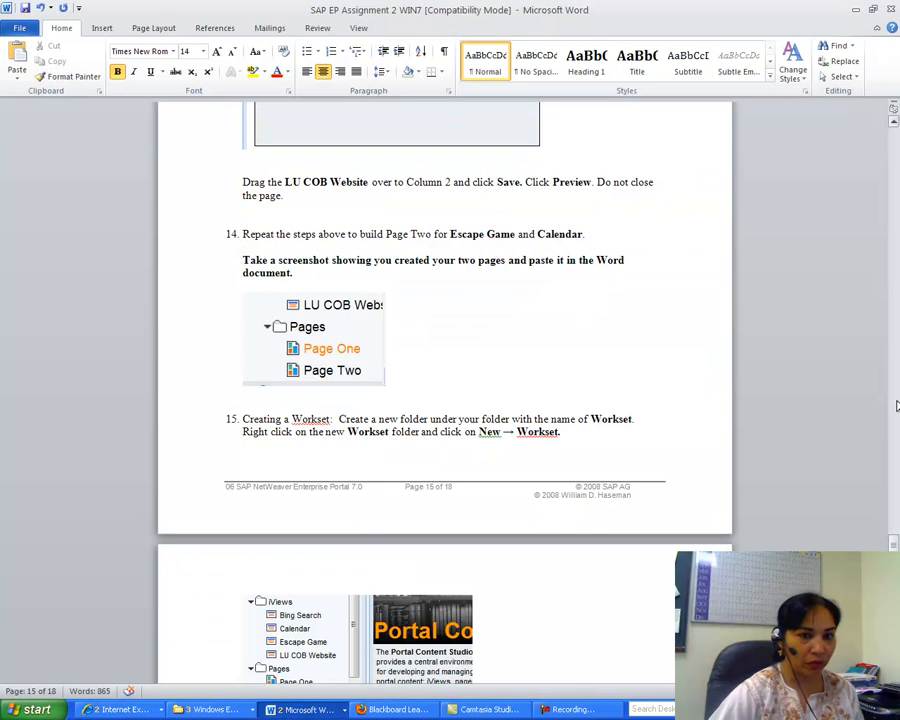
{"action": "left_click_drag", "start_coordinate": [893, 543], "coordinate": [893, 555]}
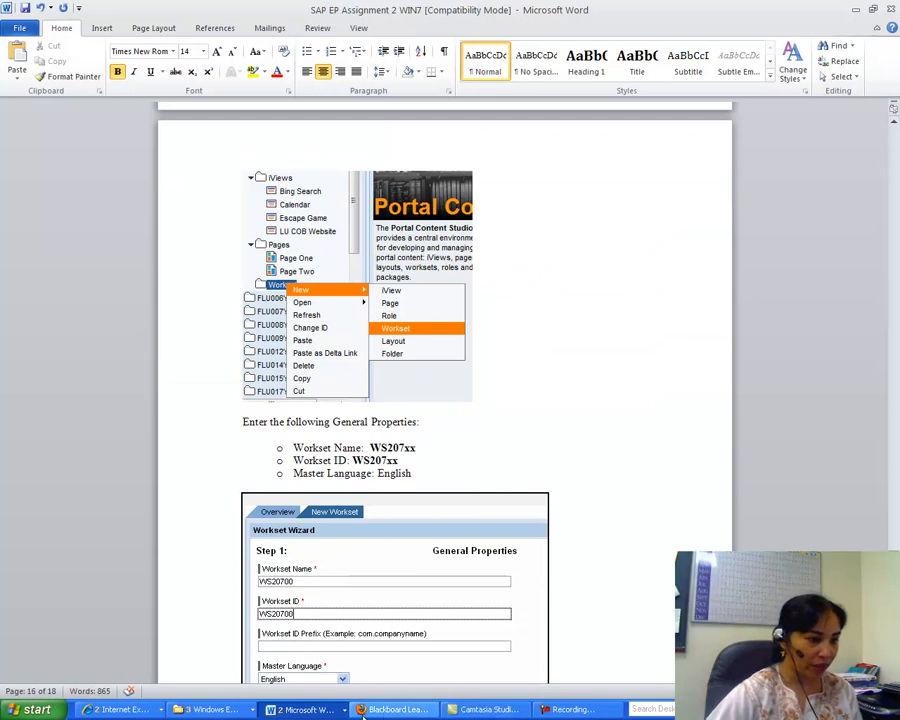
{"action": "left_click", "coordinate": [150, 709]}
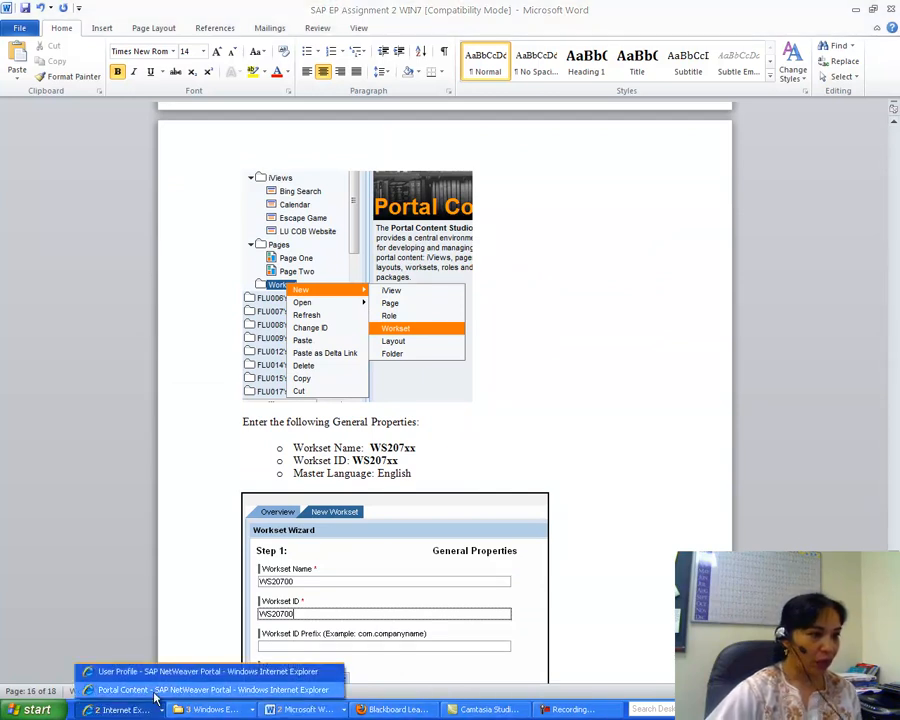
{"action": "left_click", "coordinate": [156, 690]}
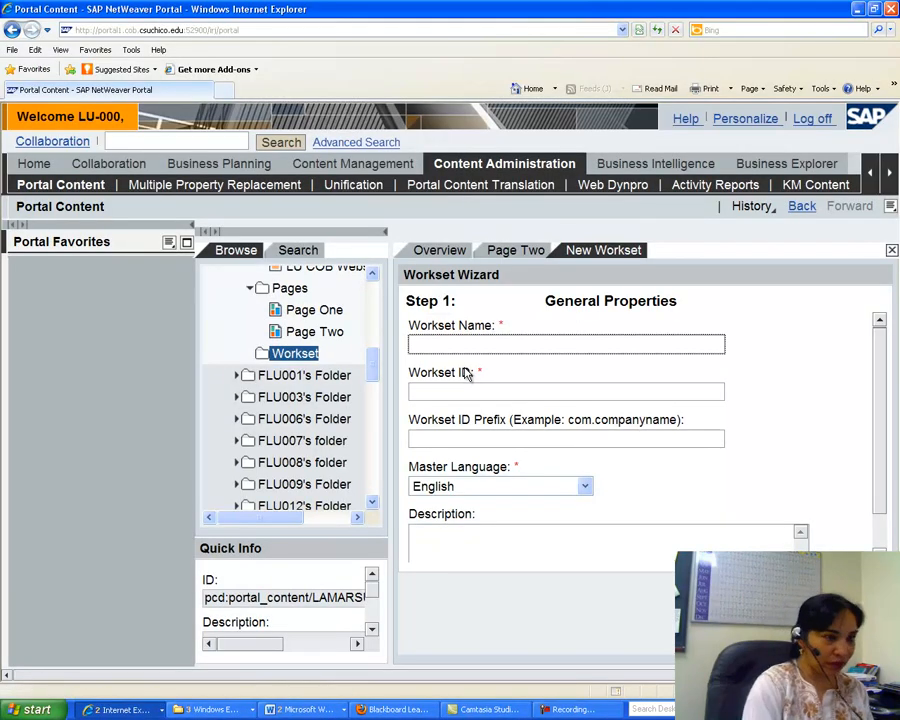
Name the workset WS20701 with ID ws20701, finish the wizard and open the object for editing.
{"action": "type", "text": "WS20701"}
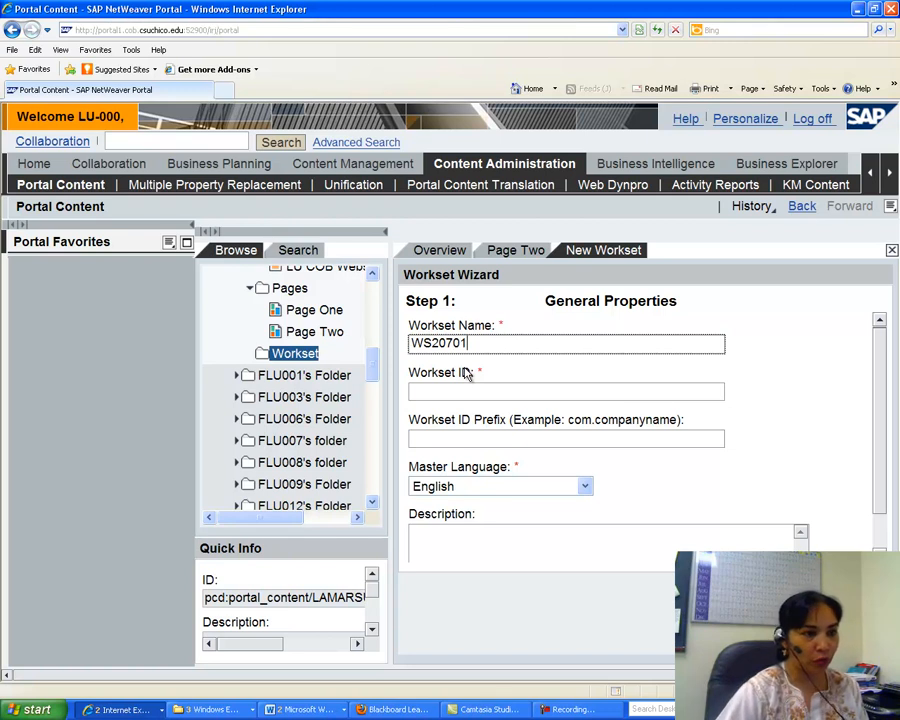
{"action": "left_click", "coordinate": [445, 391]}
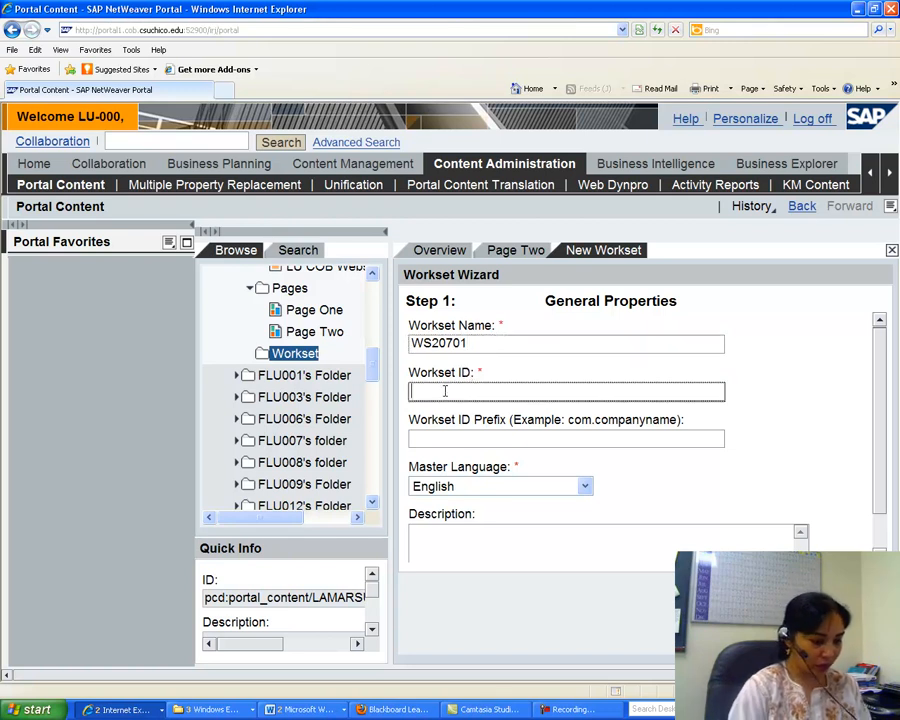
{"action": "type", "text": "ws20701"}
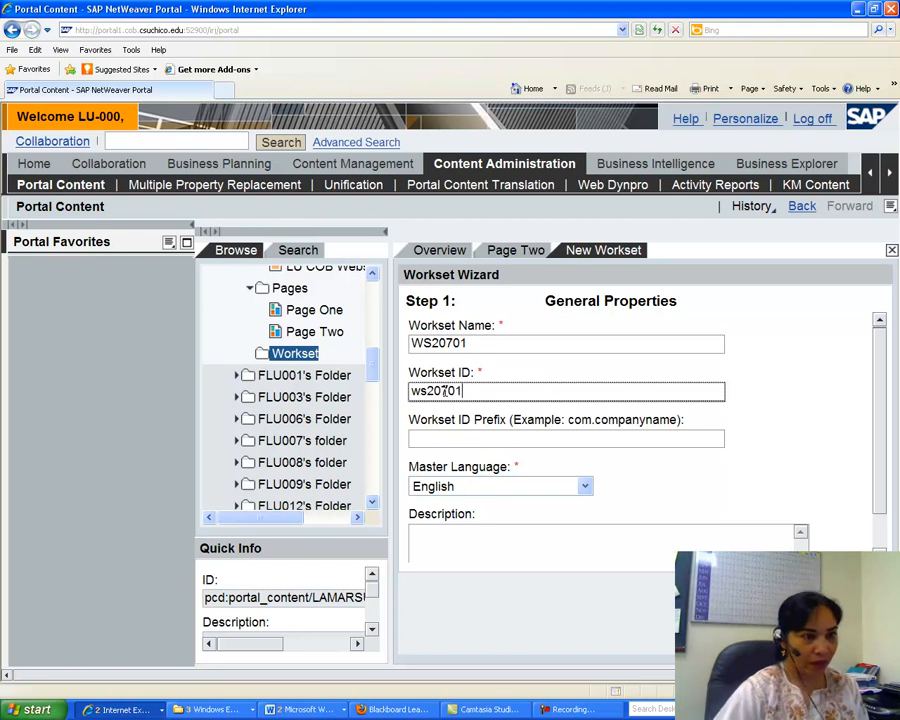
{"action": "left_click", "coordinate": [682, 592]}
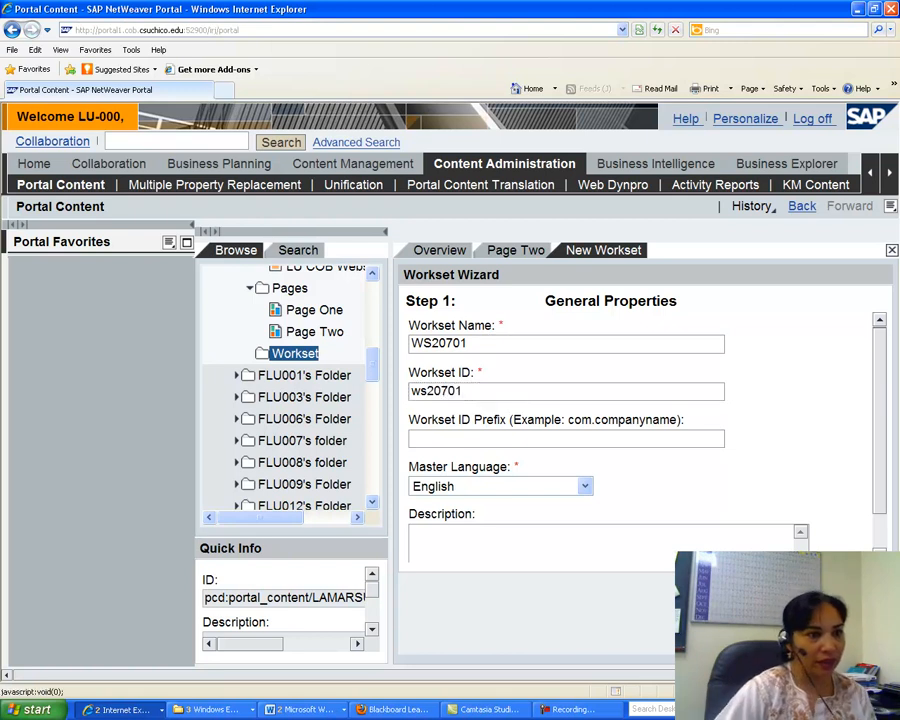
{"action": "left_click", "coordinate": [674, 592]}
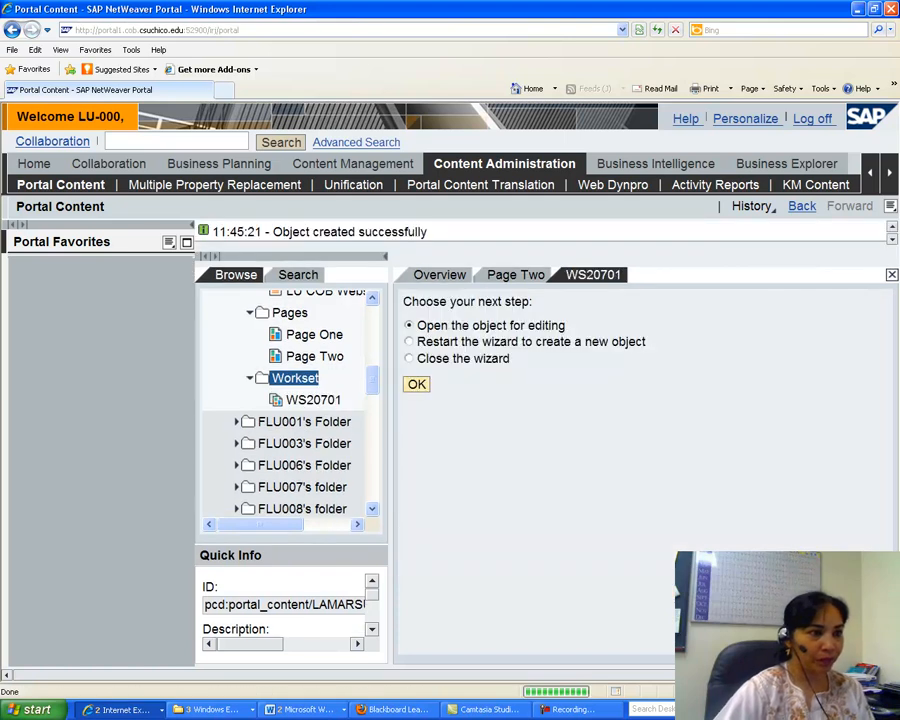
{"action": "left_click", "coordinate": [417, 385]}
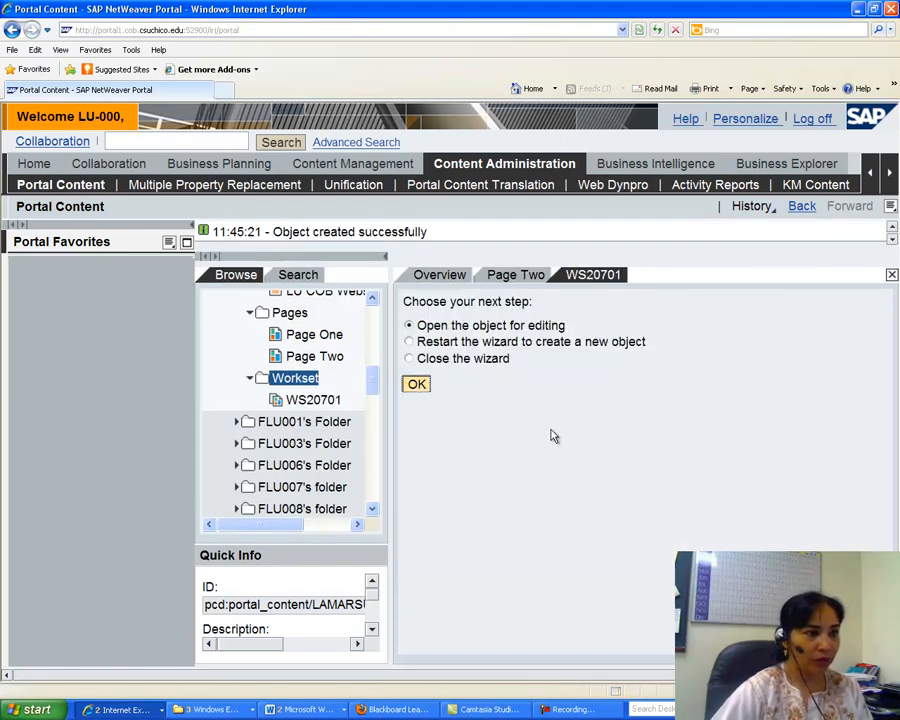
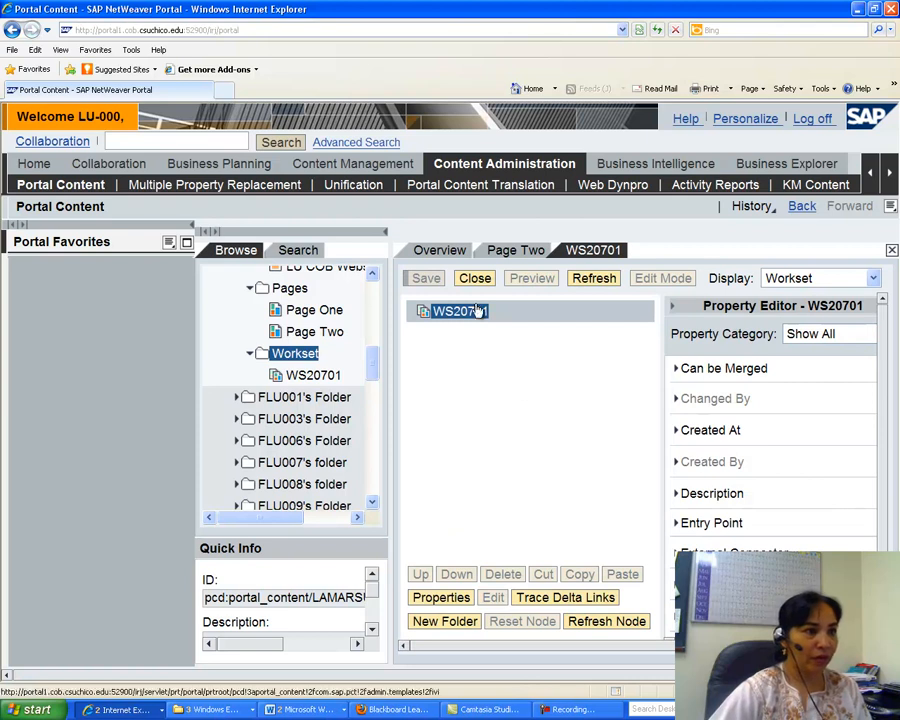
Add Page One to the WS20701 workset as a delta link, checking the assignment instructions for this task.
{"action": "right_click", "coordinate": [337, 316]}
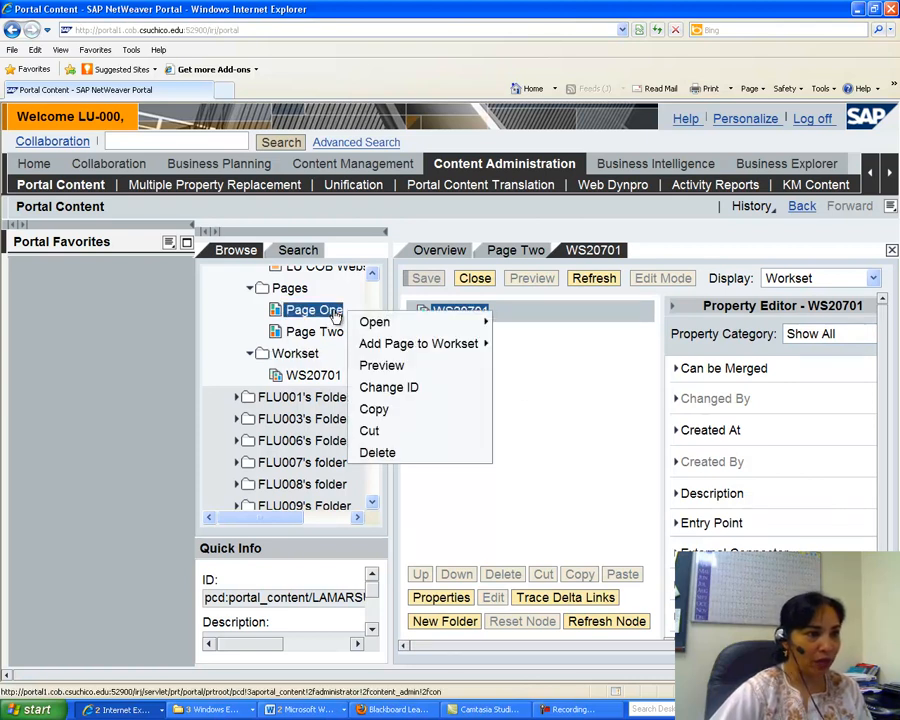
{"action": "mouse_move", "coordinate": [372, 344]}
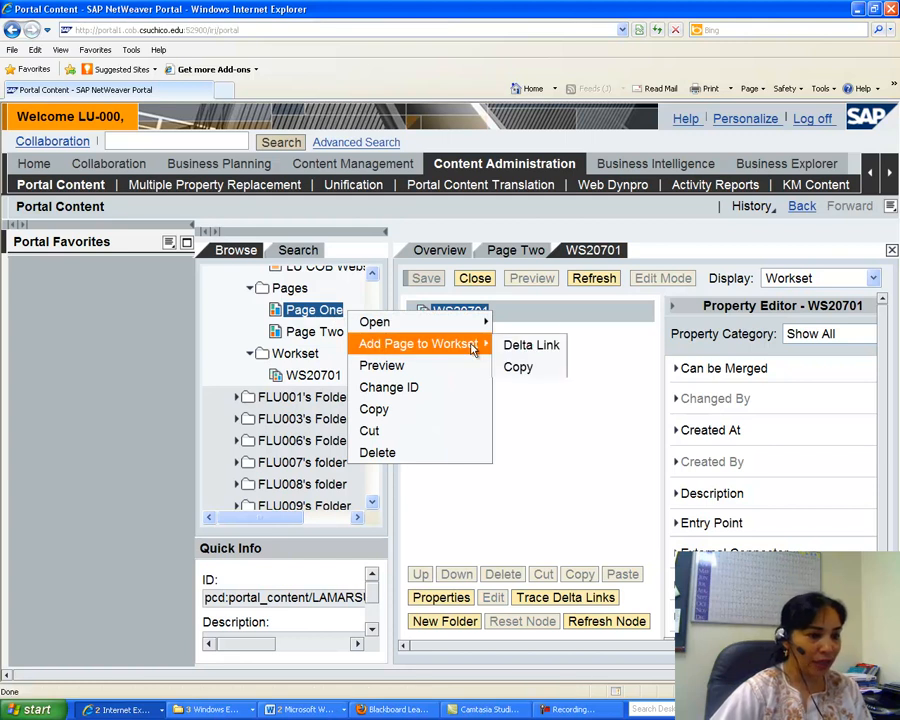
{"action": "left_click", "coordinate": [310, 709]}
{"action": "left_click", "coordinate": [320, 689]}
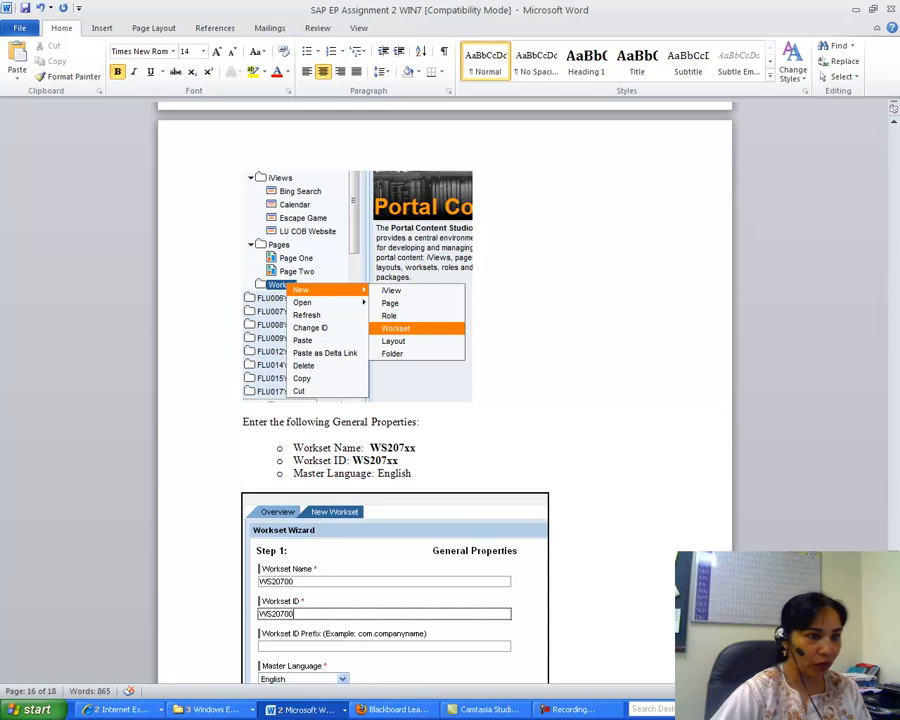
{"action": "scroll", "coordinate": [445, 400], "scroll_direction": "down", "scroll_amount": 10}
{"action": "scroll", "coordinate": [445, 400], "scroll_direction": "down", "scroll_amount": 4}
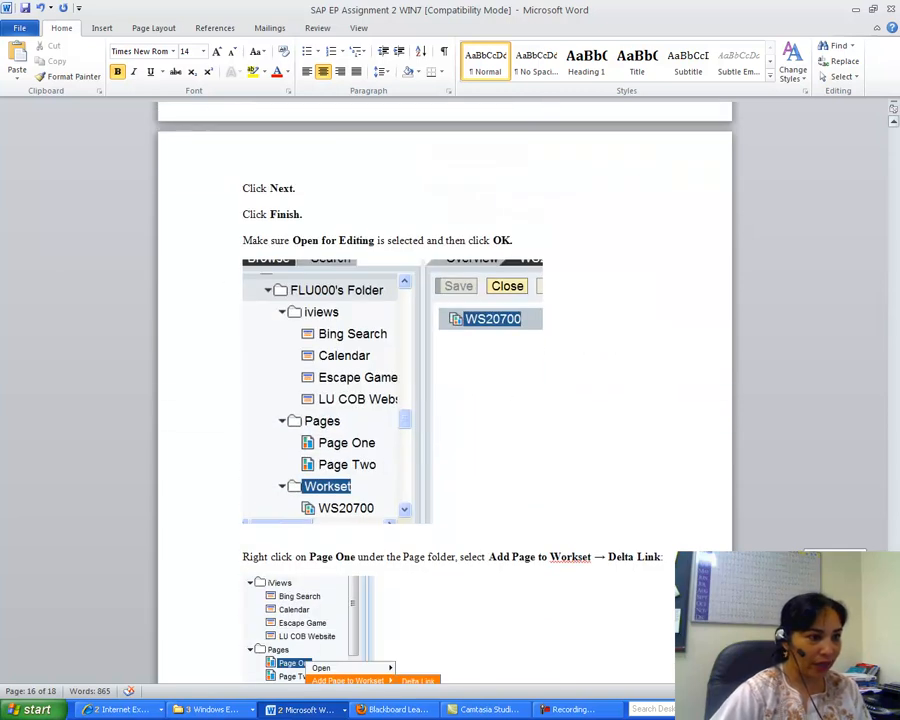
{"action": "scroll", "coordinate": [445, 400], "scroll_direction": "down", "scroll_amount": 9}
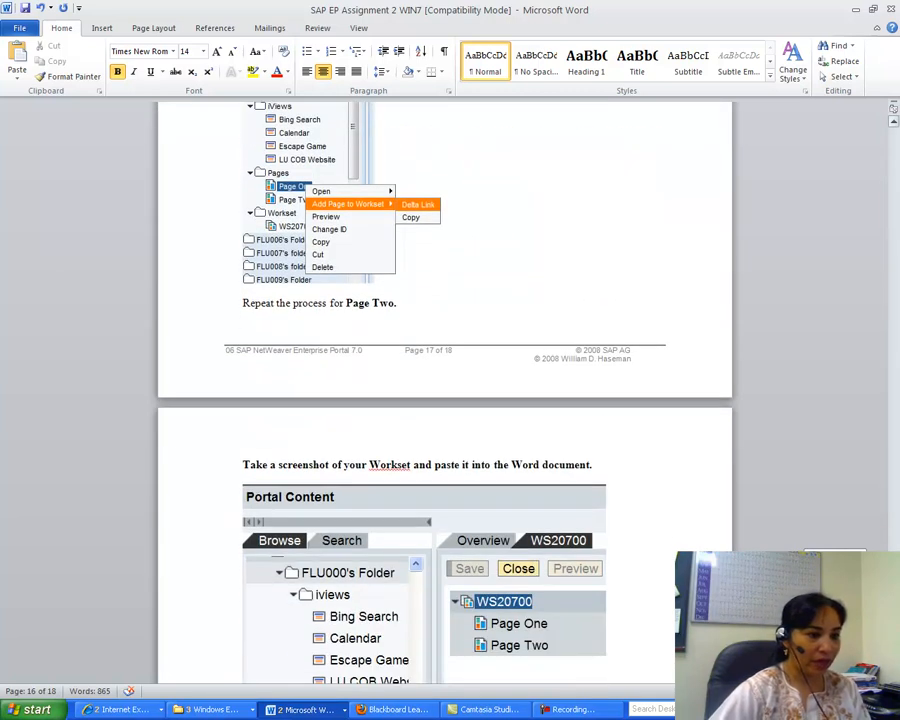
{"action": "left_click", "coordinate": [122, 709]}
{"action": "left_click", "coordinate": [180, 686]}
{"action": "mouse_move", "coordinate": [392, 346]}
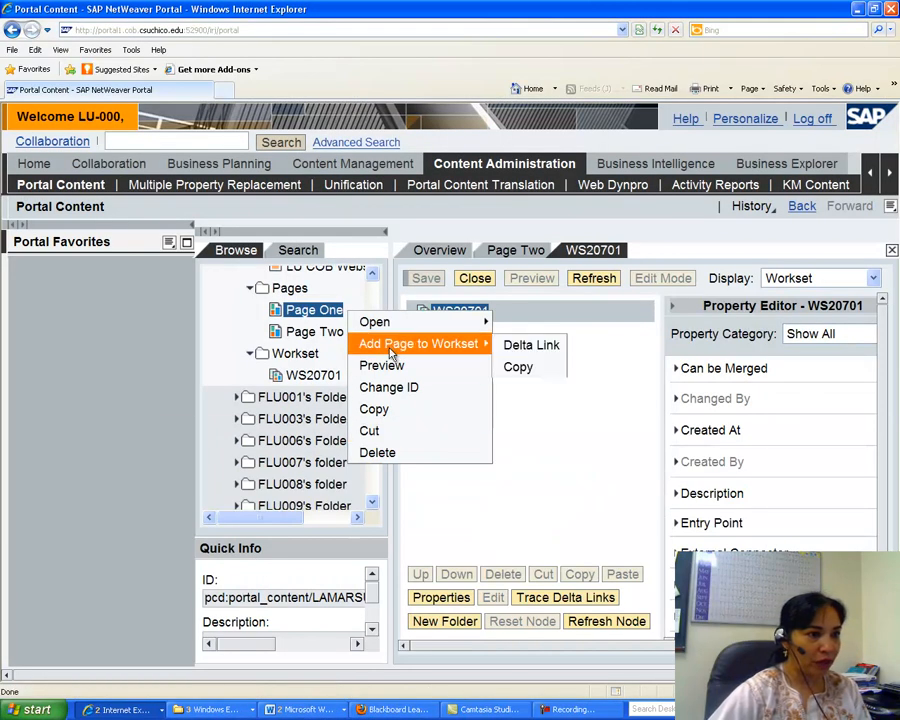
{"action": "left_click", "coordinate": [538, 346]}
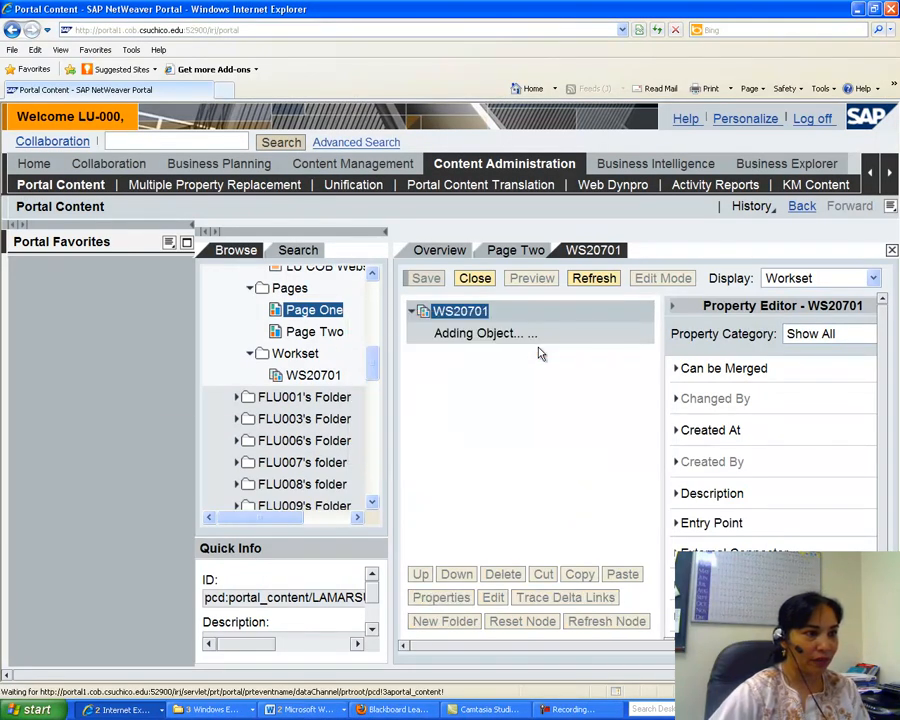
Add Page Two to the WS20701 workset as a delta link.
{"action": "left_click", "coordinate": [324, 334]}
{"action": "right_click", "coordinate": [326, 336]}
{"action": "mouse_move", "coordinate": [414, 366]}
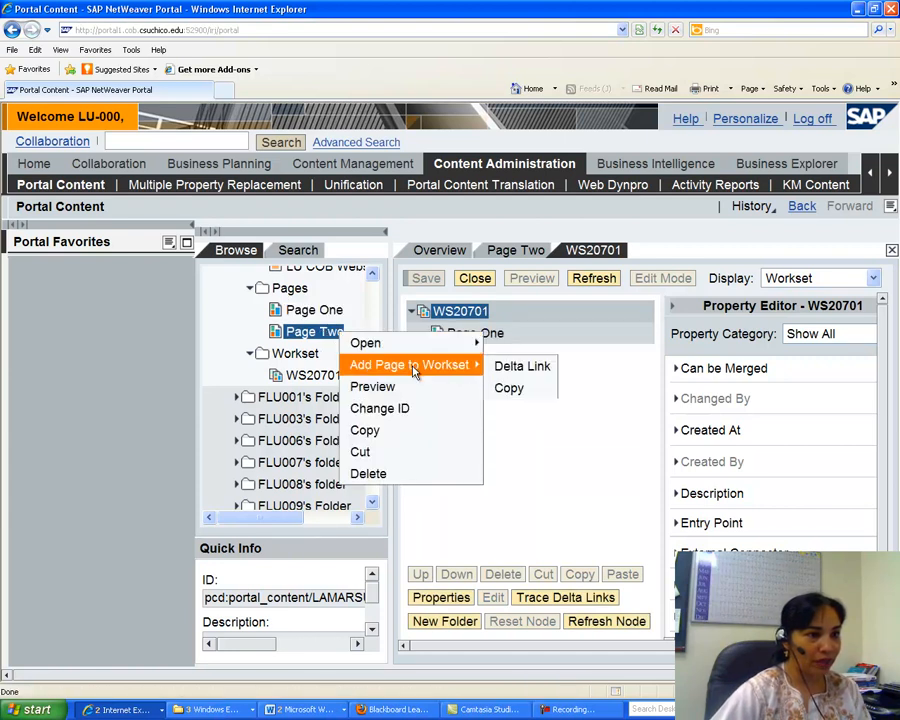
{"action": "left_click", "coordinate": [511, 375]}
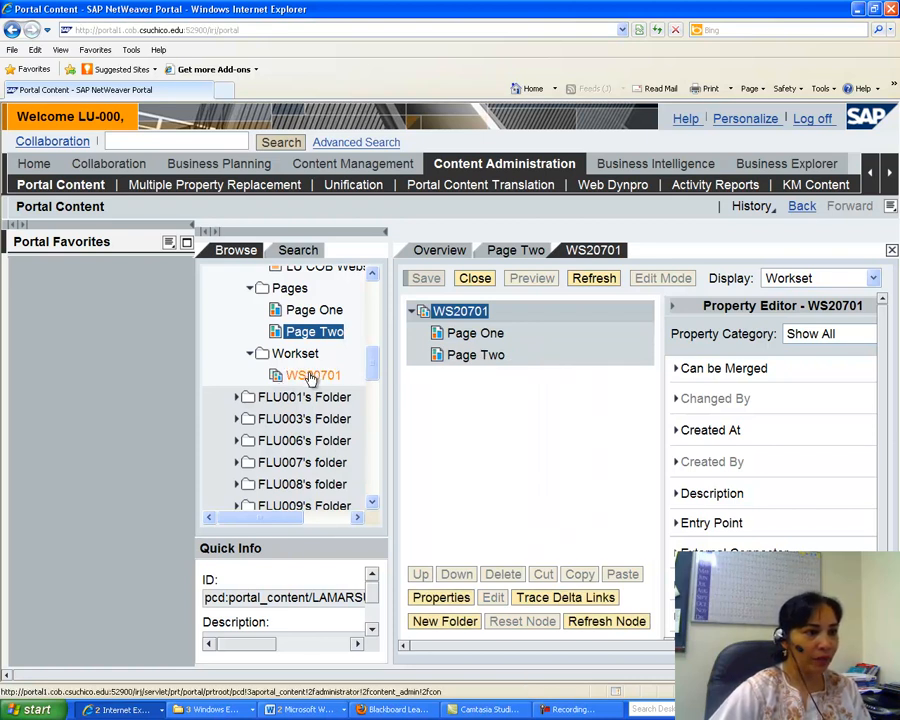
Select workset WS20701 and paste a screenshot of it with both pages into the new Word document after a line numbered 3.
{"action": "left_click", "coordinate": [311, 377]}
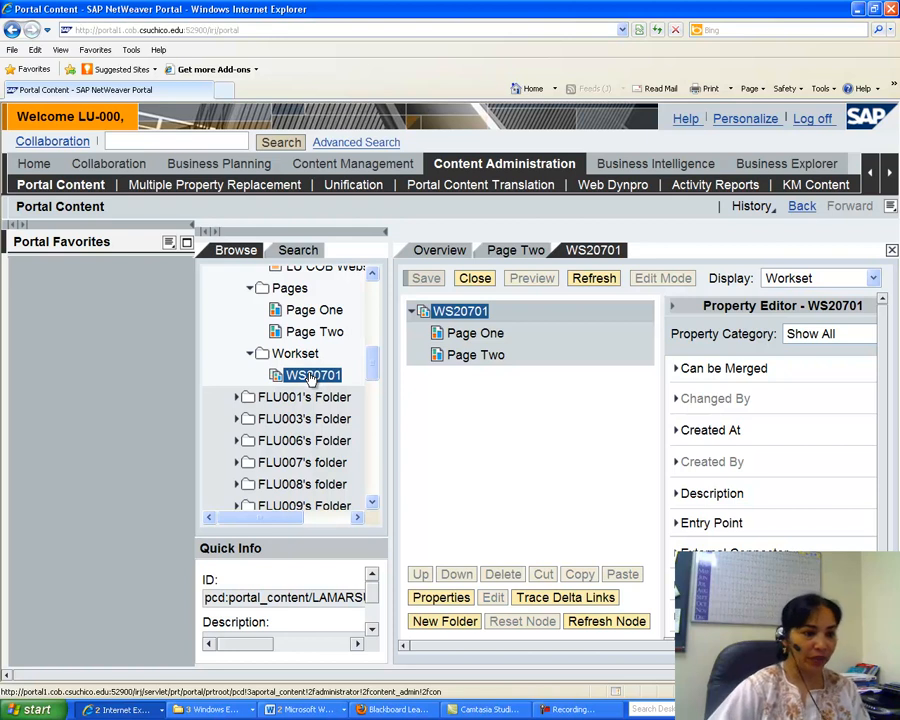
{"action": "left_click", "coordinate": [290, 709]}
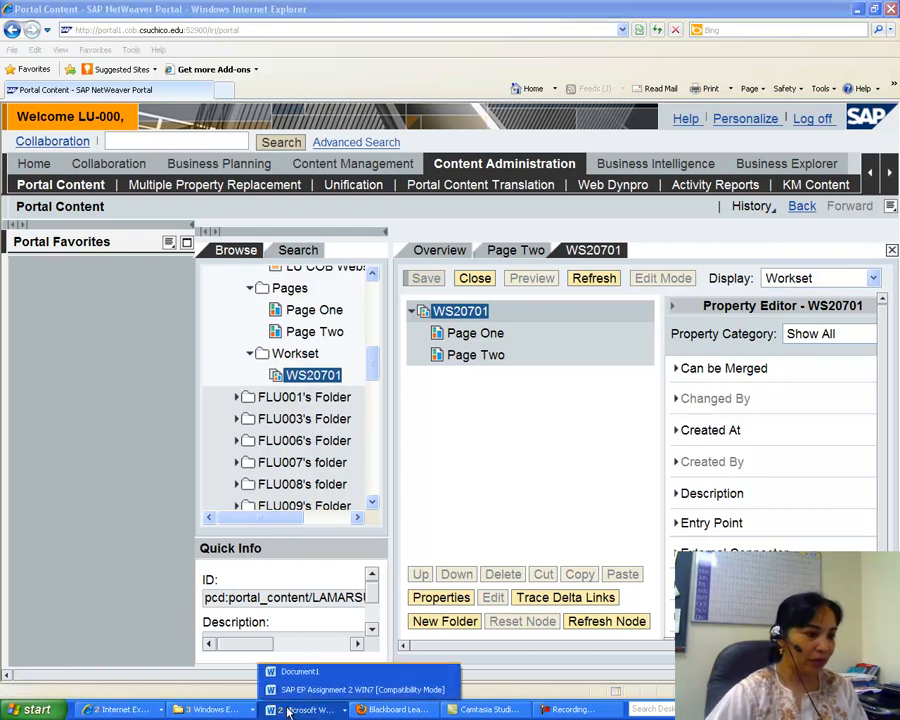
{"action": "left_click", "coordinate": [290, 675]}
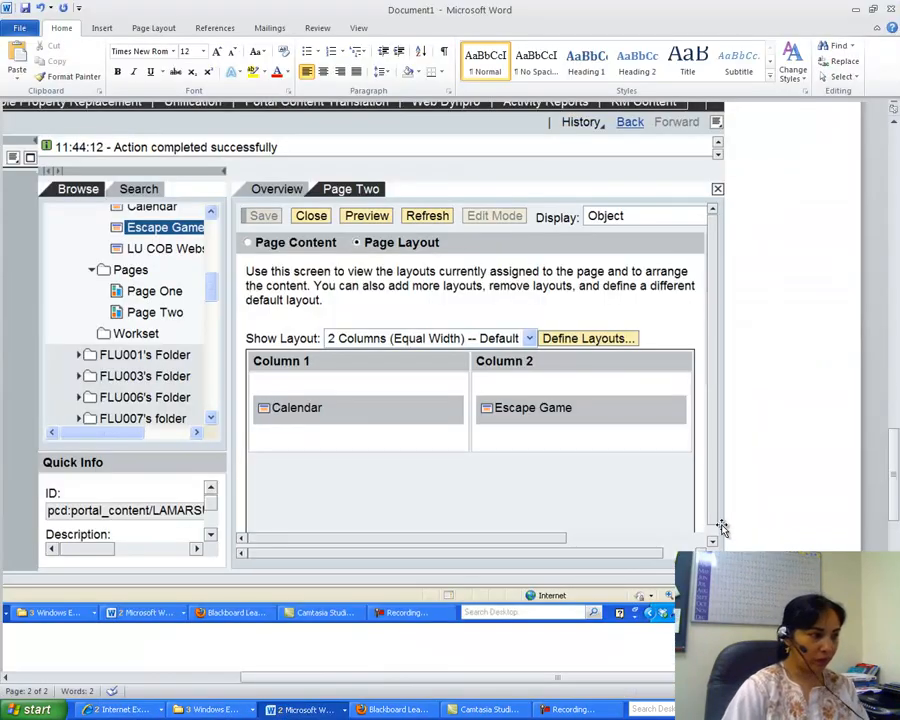
{"action": "key", "text": "Return"}
{"action": "key", "text": "Return"}
{"action": "type", "text": "3."}
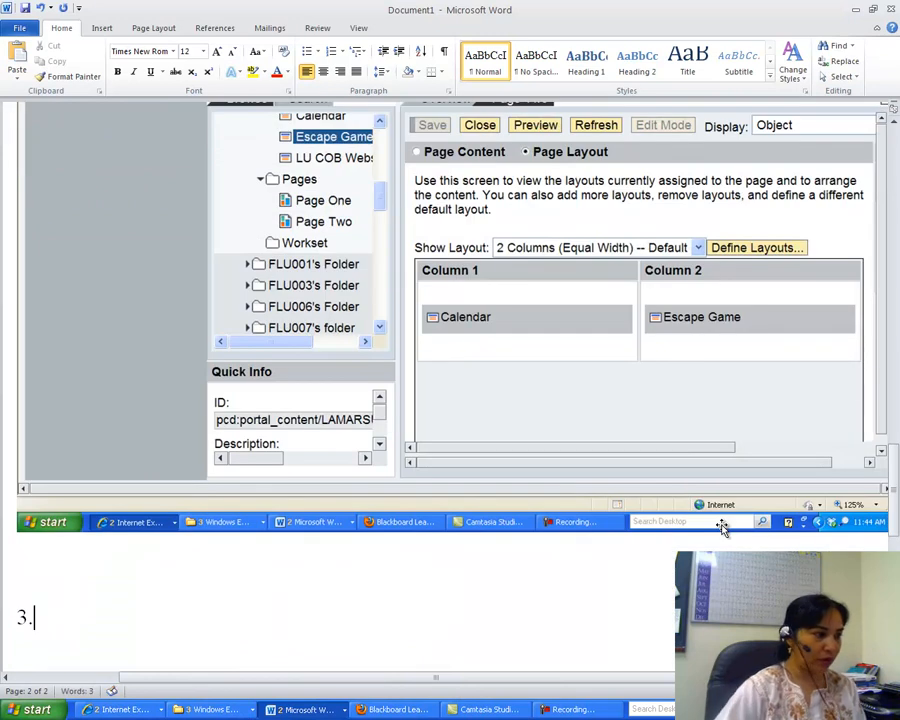
{"action": "left_click", "coordinate": [16, 58]}
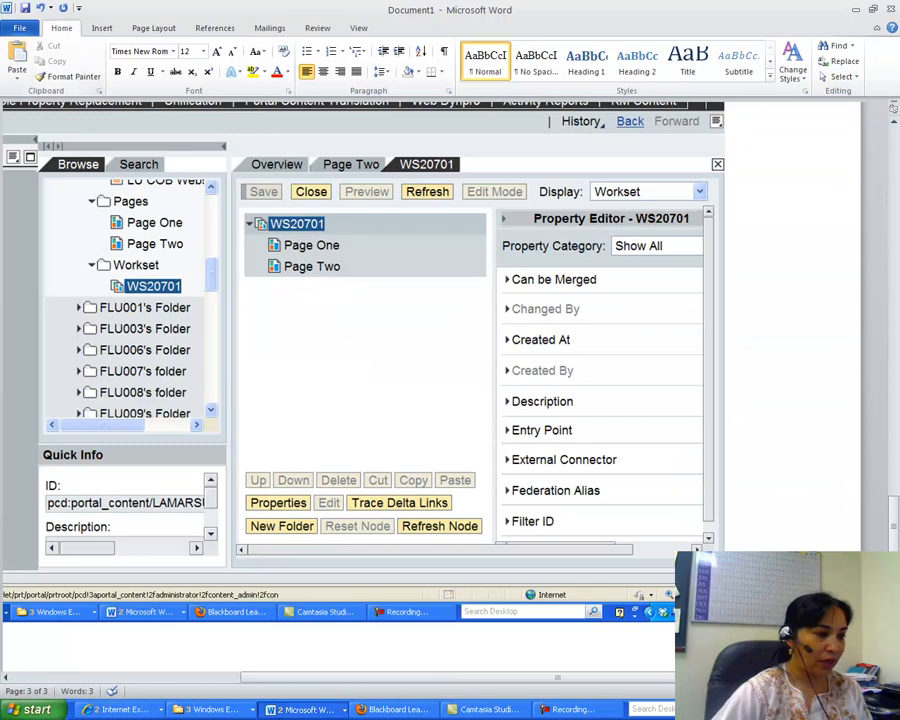
Save the Word document as SAP A2Key in the Desktop folder misy 3395 summer 2012 > Updated SAP Assignments, then close Word.
{"action": "left_click", "coordinate": [19, 28]}
{"action": "left_click", "coordinate": [42, 70]}
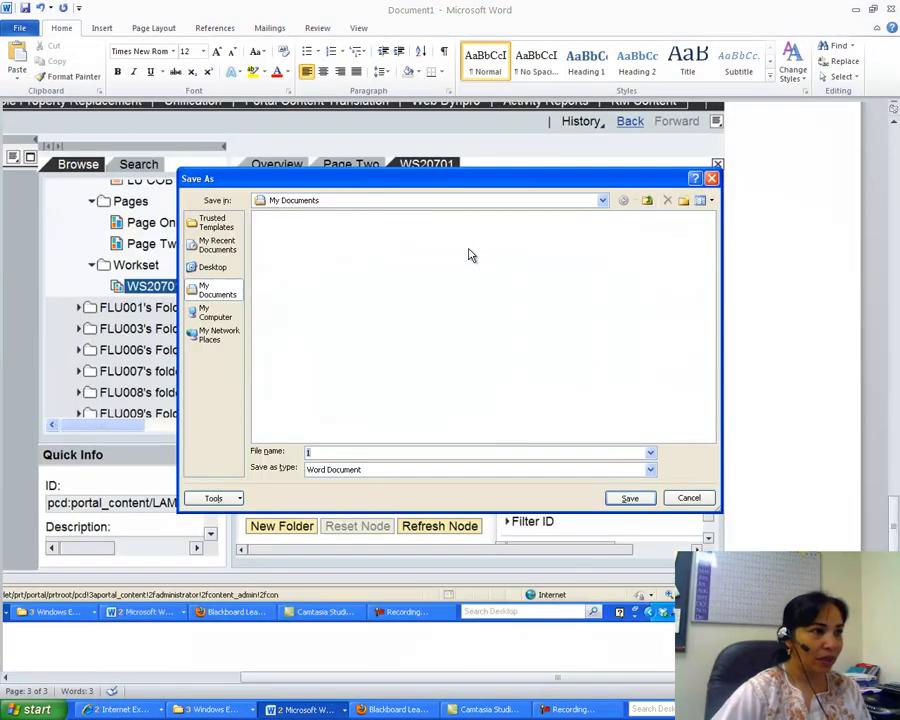
{"action": "left_click", "coordinate": [212, 269]}
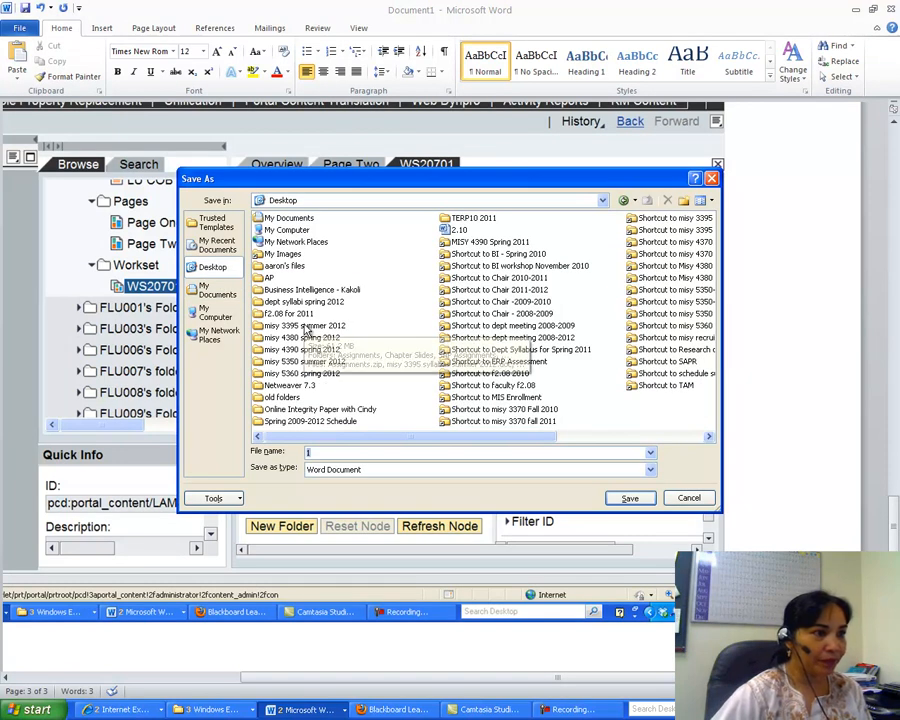
{"action": "double_click", "coordinate": [305, 326]}
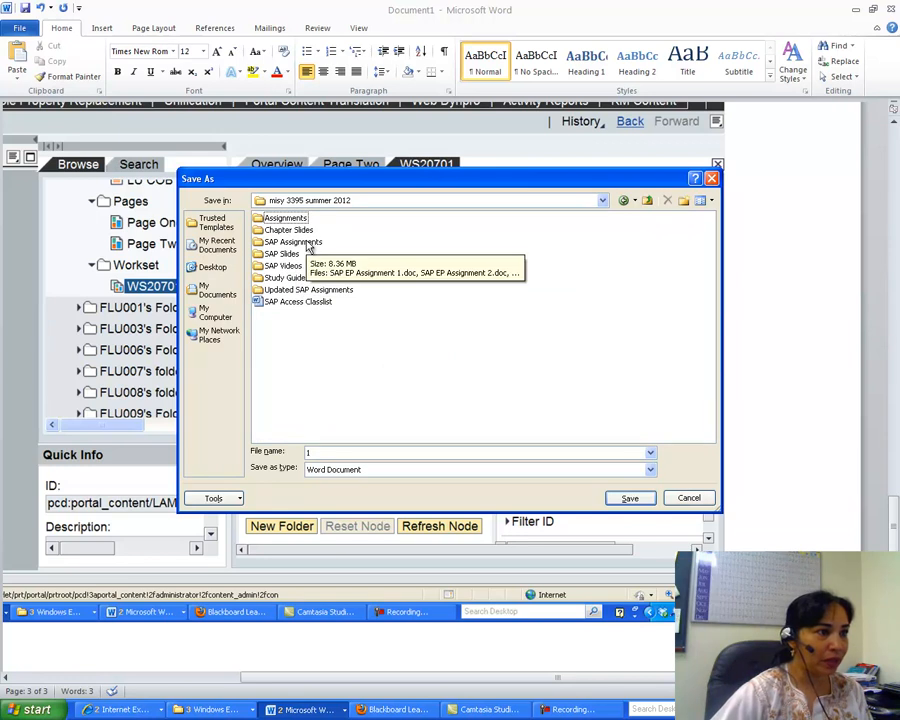
{"action": "double_click", "coordinate": [300, 289]}
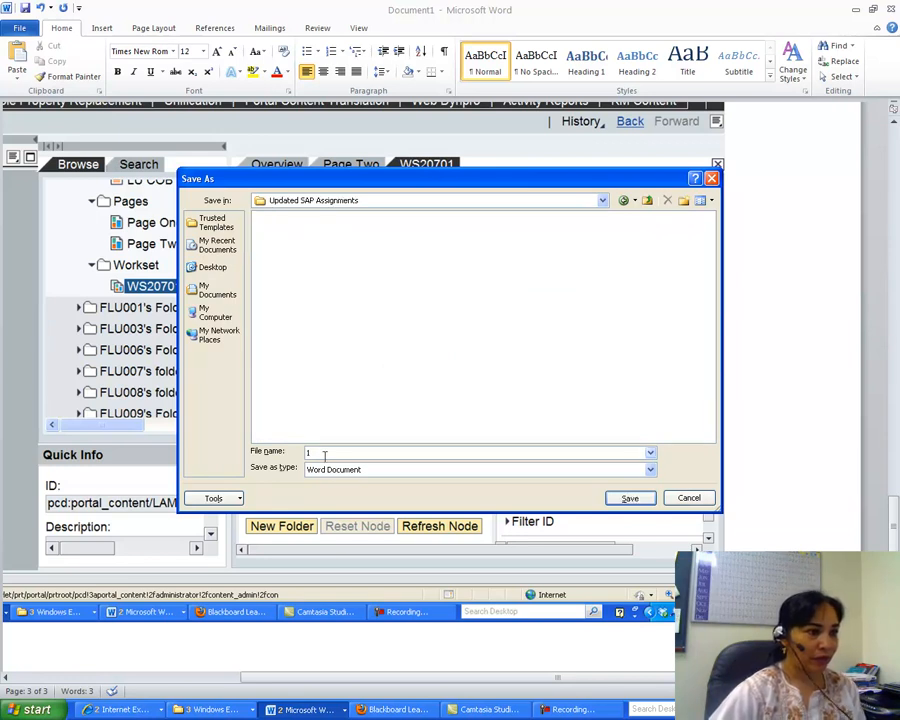
{"action": "key", "text": "BackSpace"}
{"action": "type", "text": "AP A2Key"}
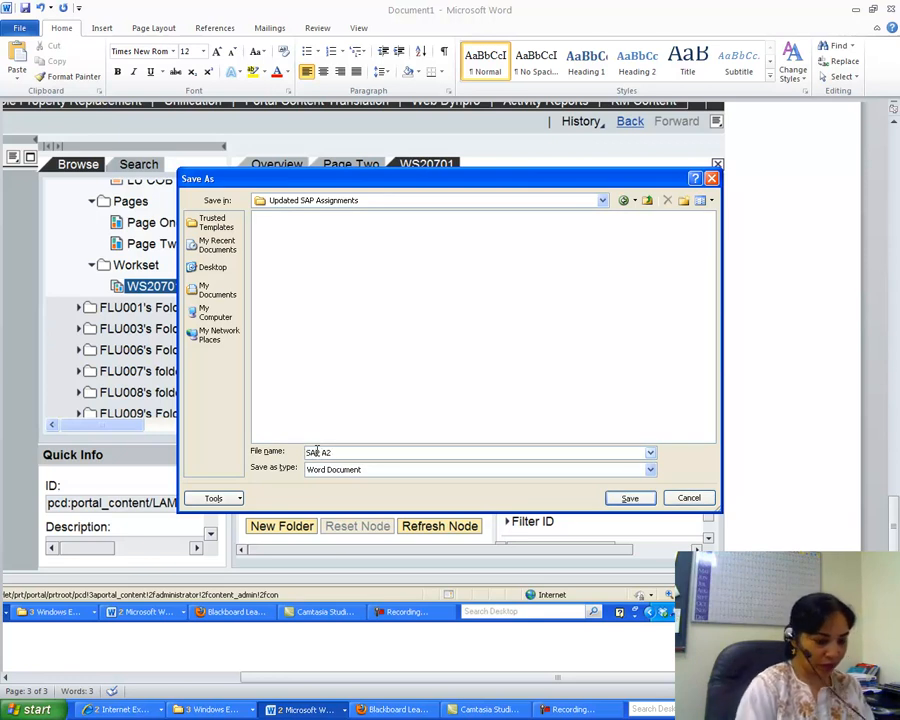
{"action": "left_click", "coordinate": [628, 497]}
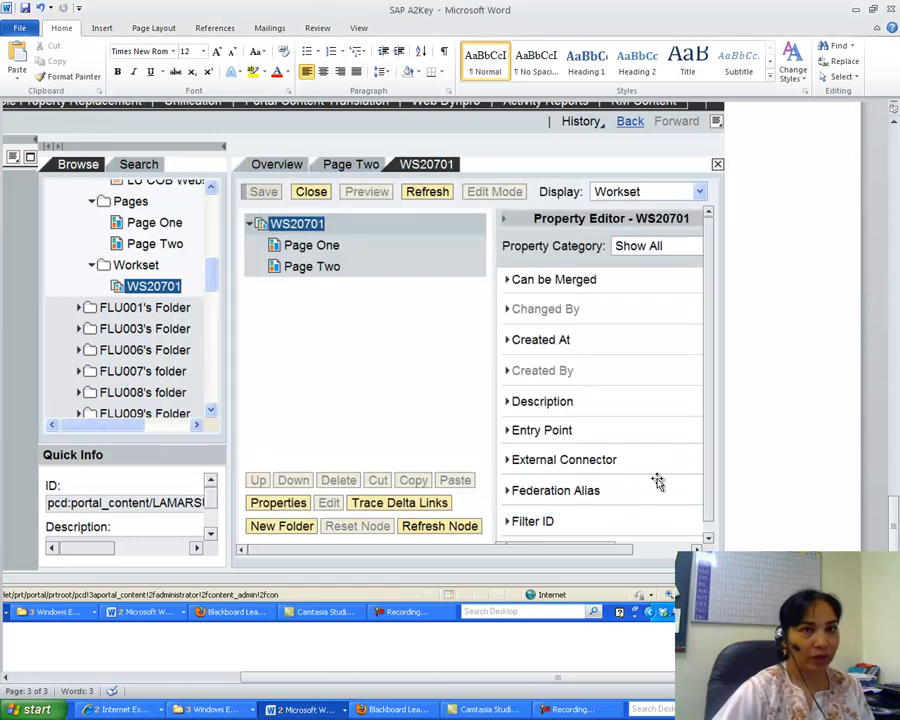
{"action": "left_click", "coordinate": [891, 8]}
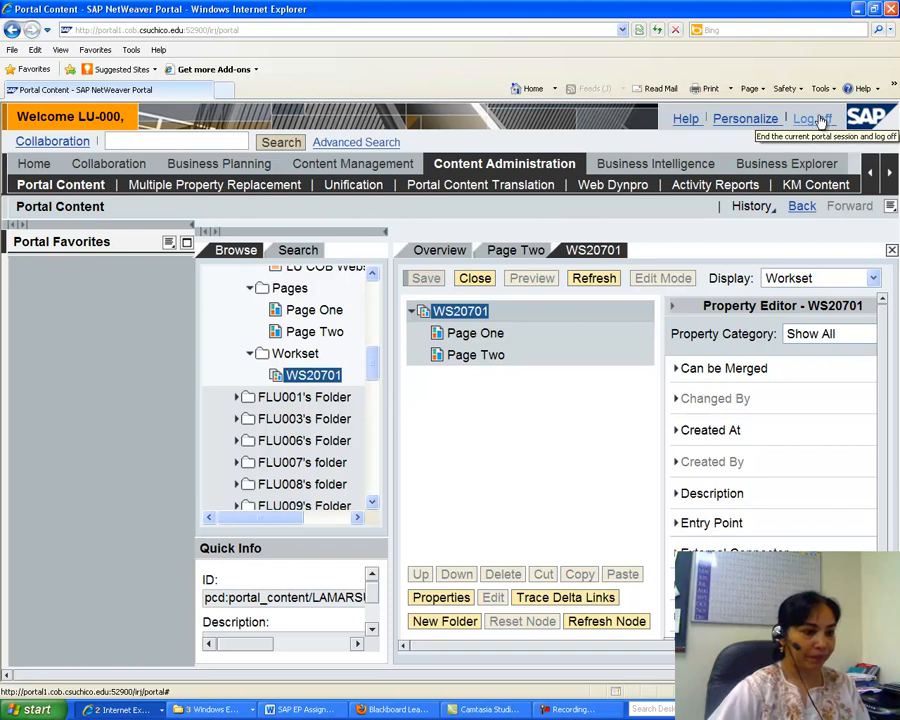
{"action": "left_click", "coordinate": [567, 710]}
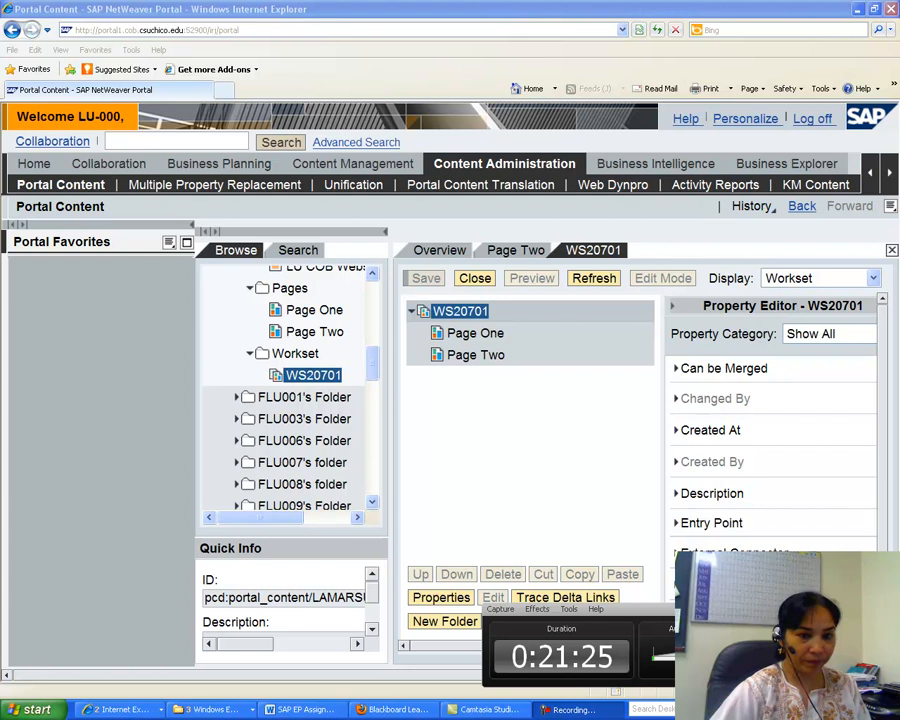